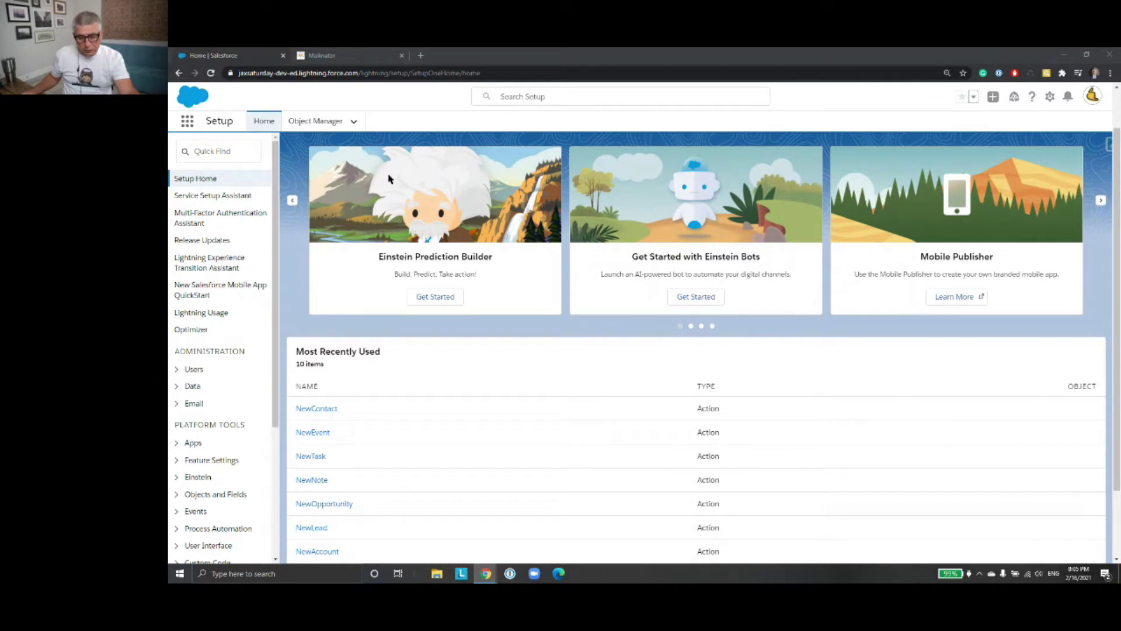
Find the Flows page in Setup by searching for "flow" and open it
left_click(208, 151)
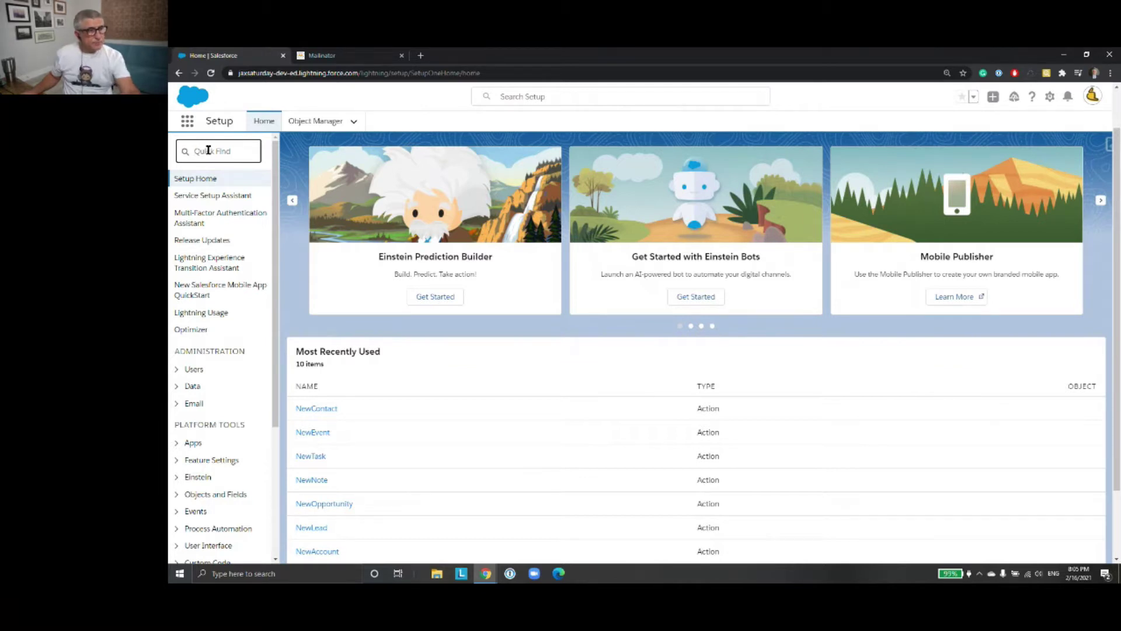
type("flo")
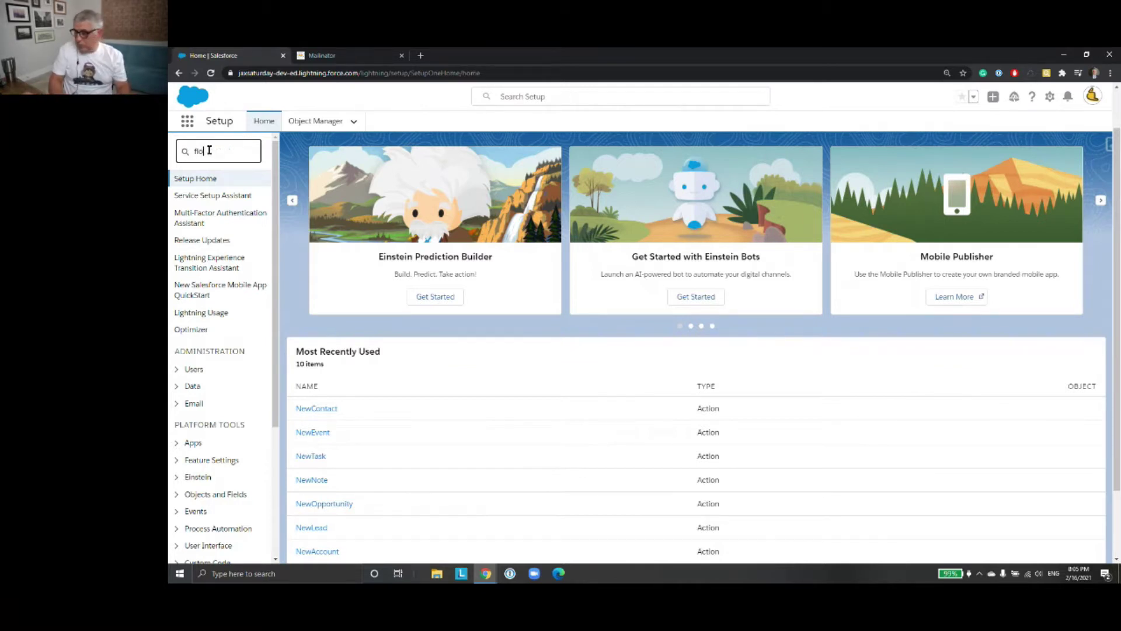
type("w")
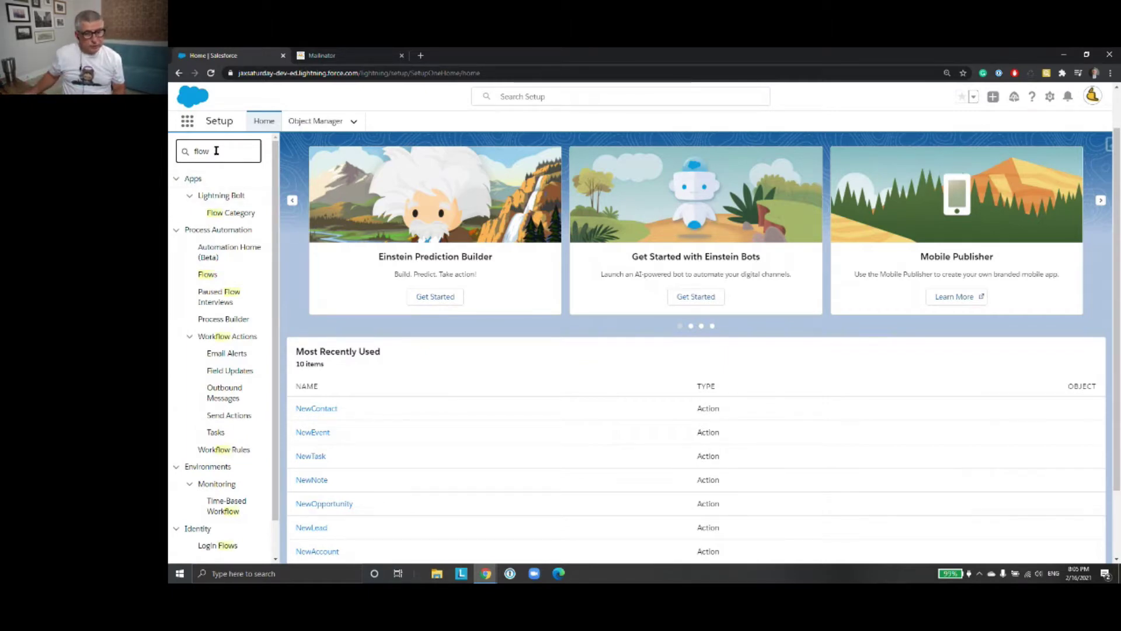
left_click(210, 278)
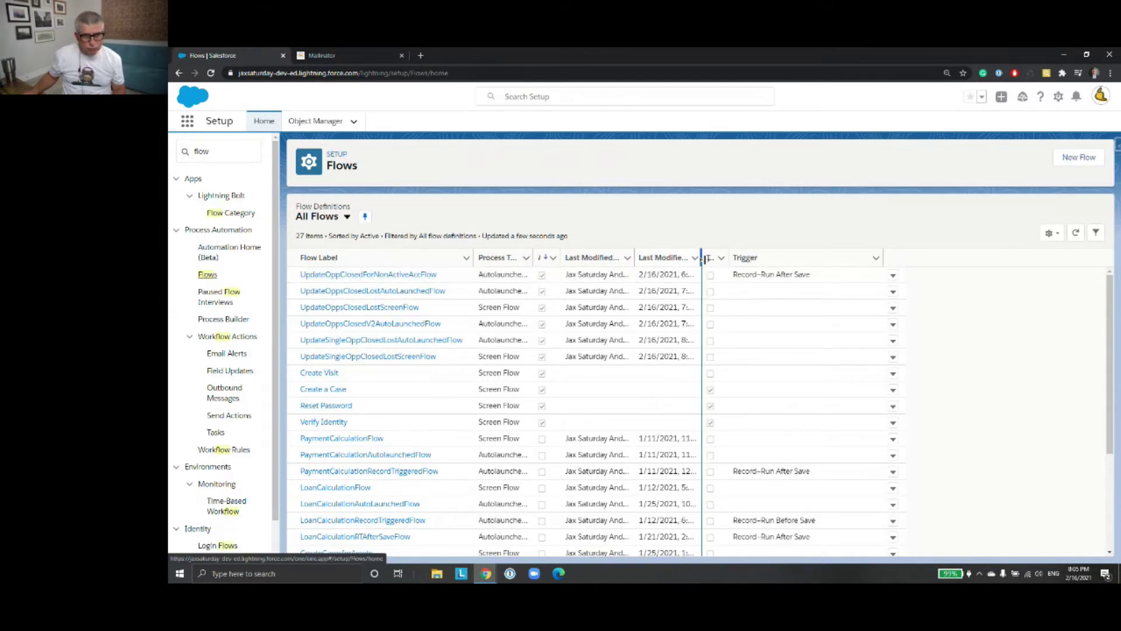
Widen the Last Modified Date column and sort the flow list by it, newest first
left_click_drag(704, 258, 796, 257)
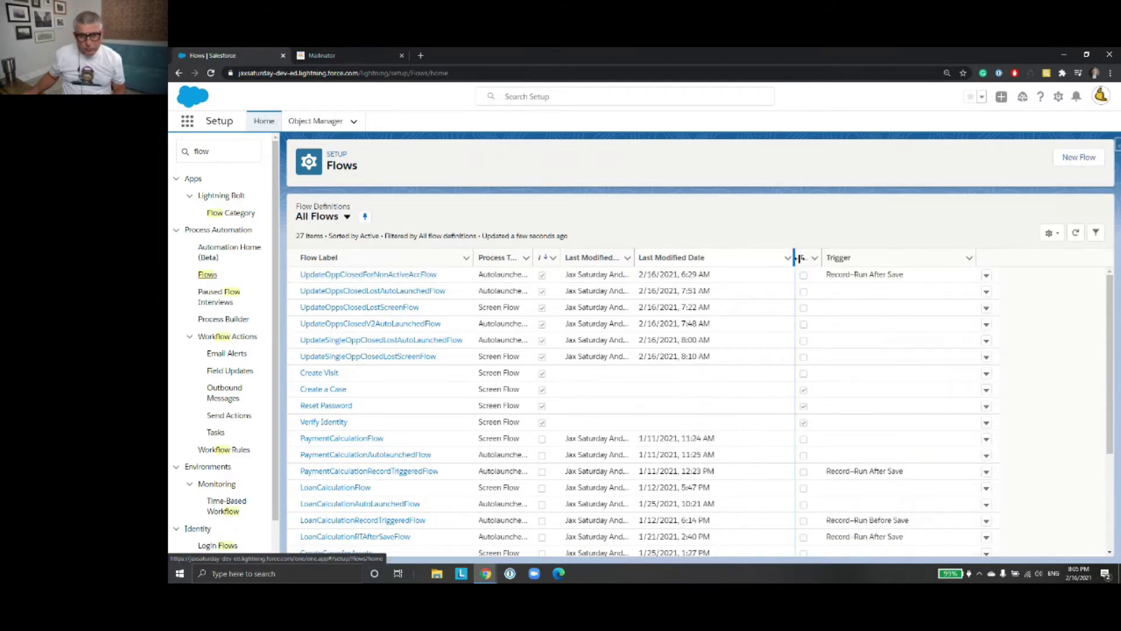
left_click(692, 264)
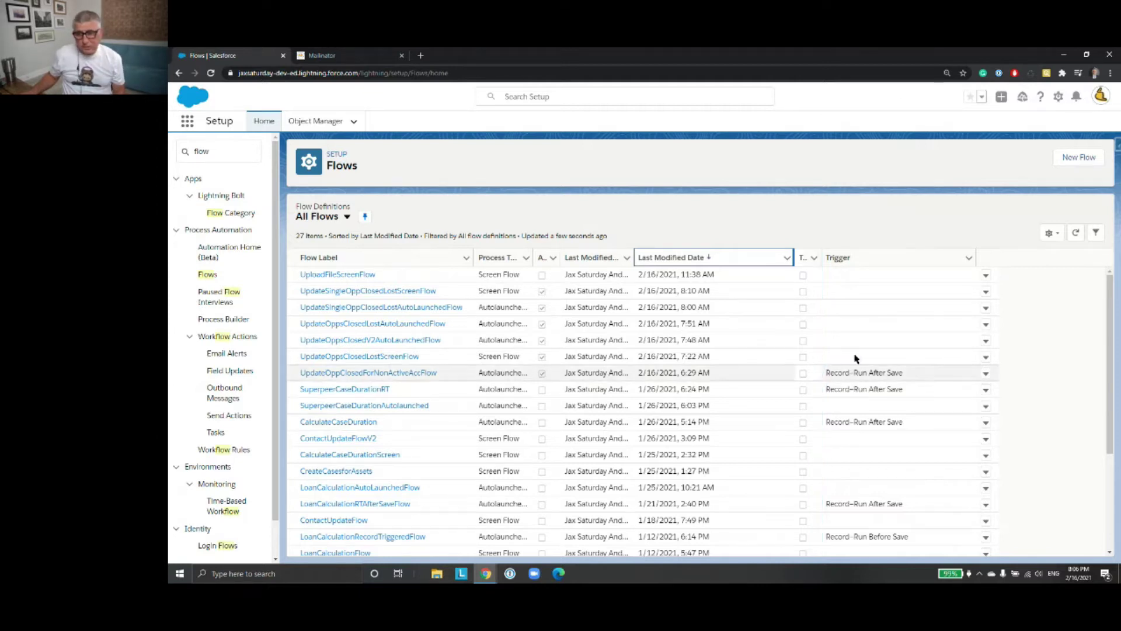
left_click(1051, 233)
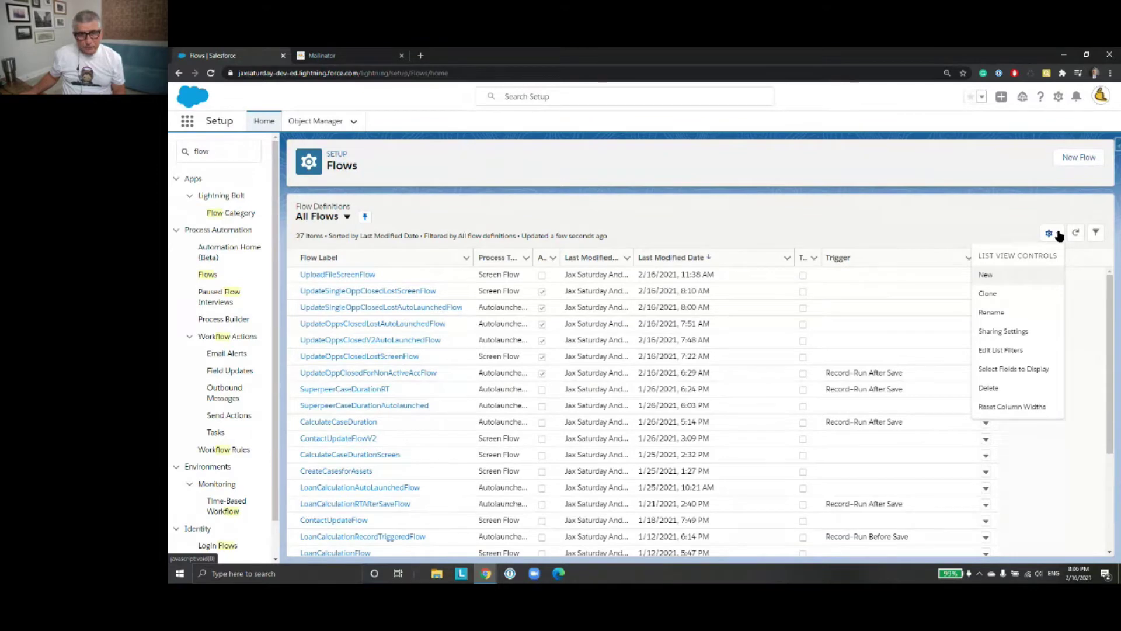
left_click(742, 219)
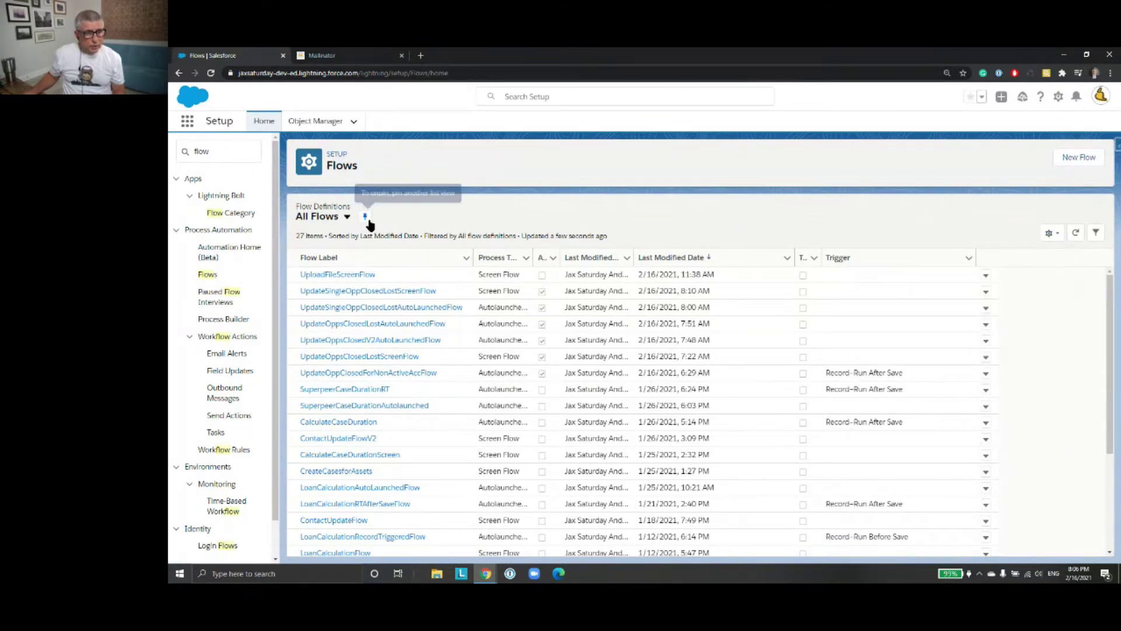
left_click(347, 217)
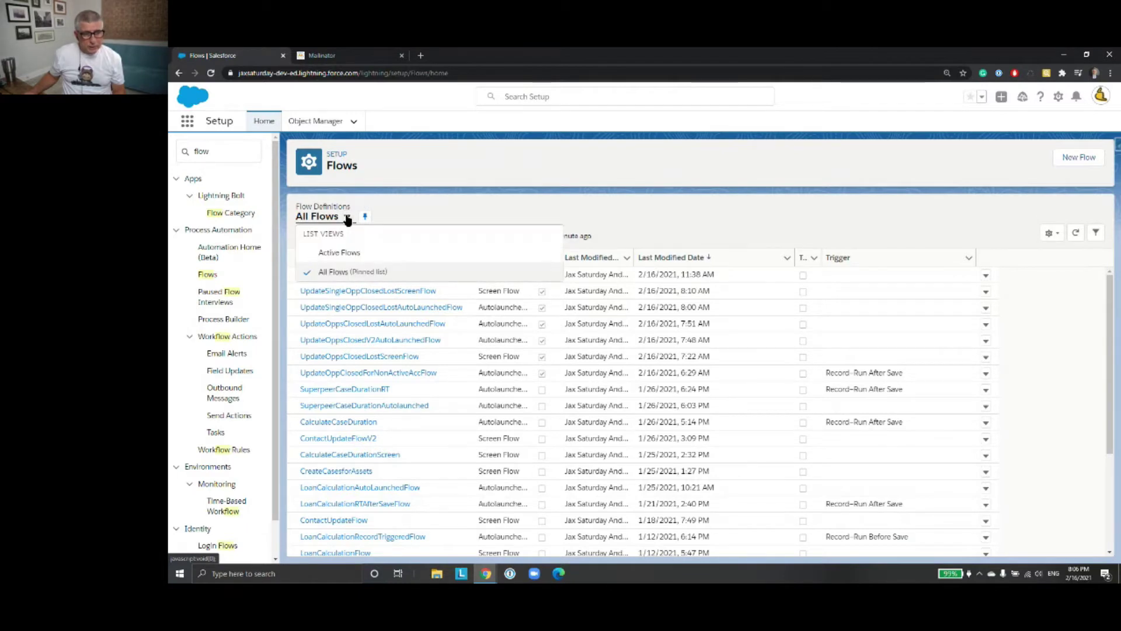
left_click(426, 214)
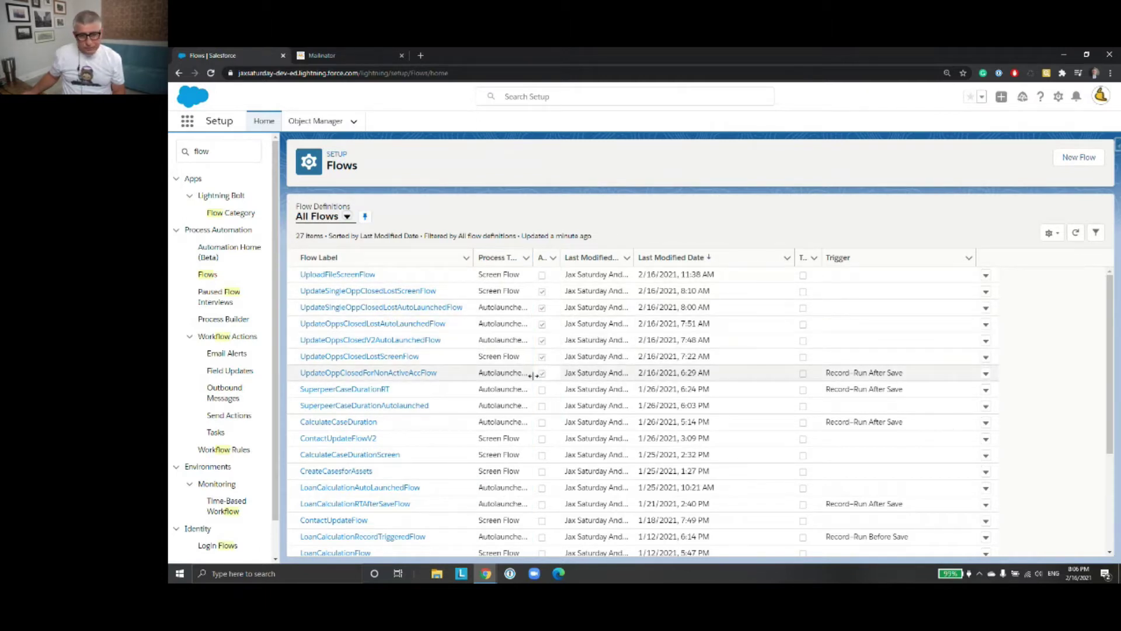
Widen the Process Type column and open the flow UpdateOppClosedForNonActiveAccFlow to view its layout
left_click_drag(532, 263, 593, 261)
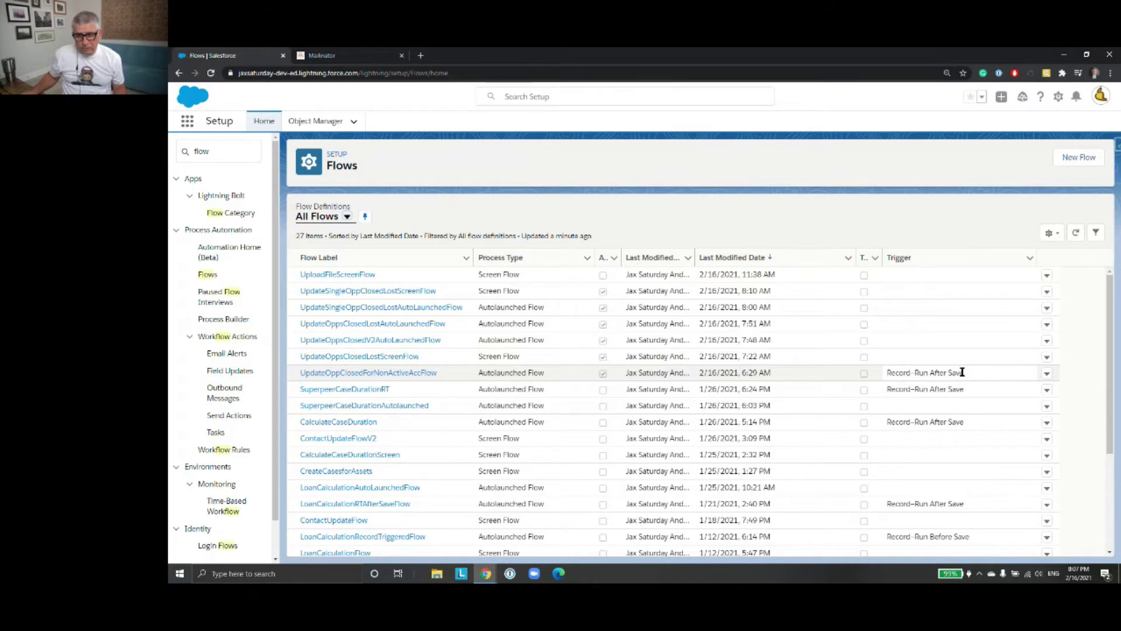
left_click(370, 374)
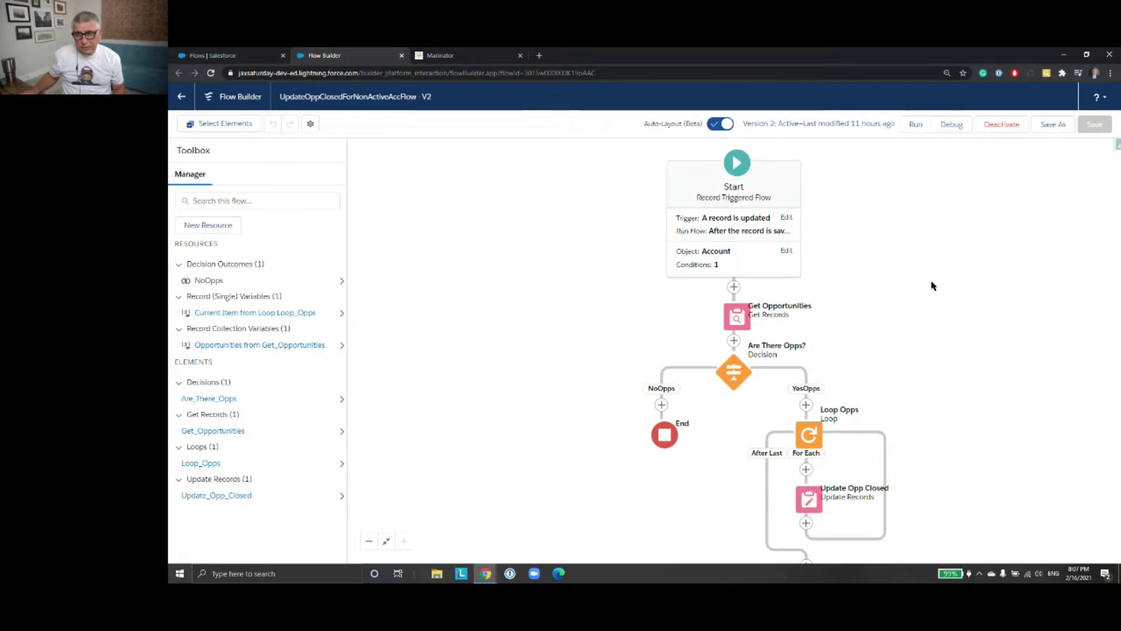
scroll(922, 271, "down", 4)
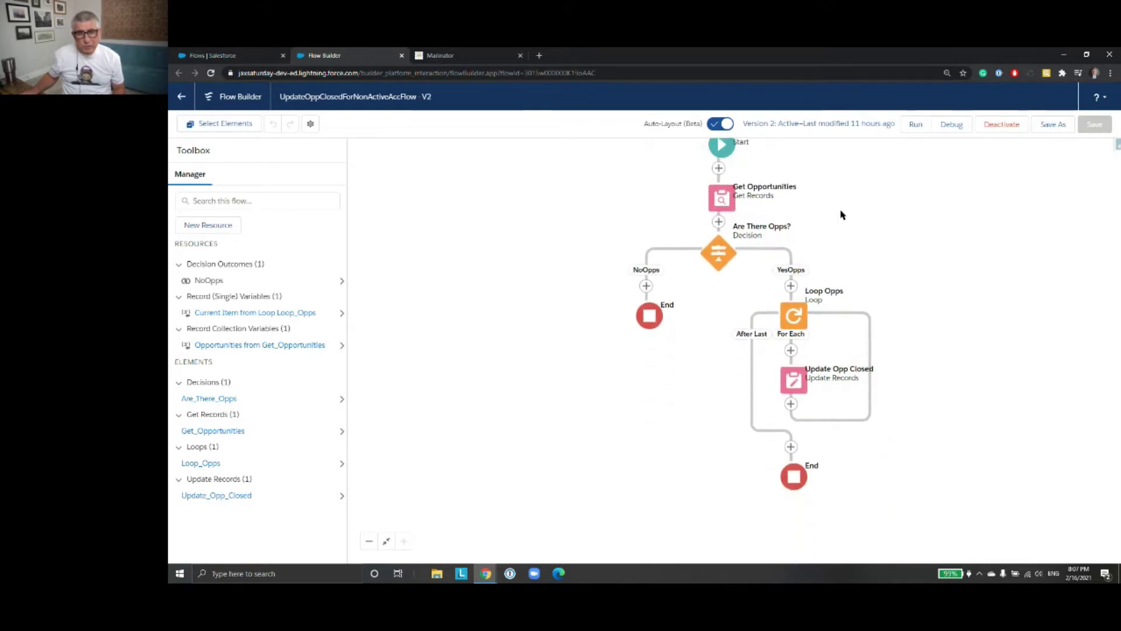
scroll(845, 216, "up", 2)
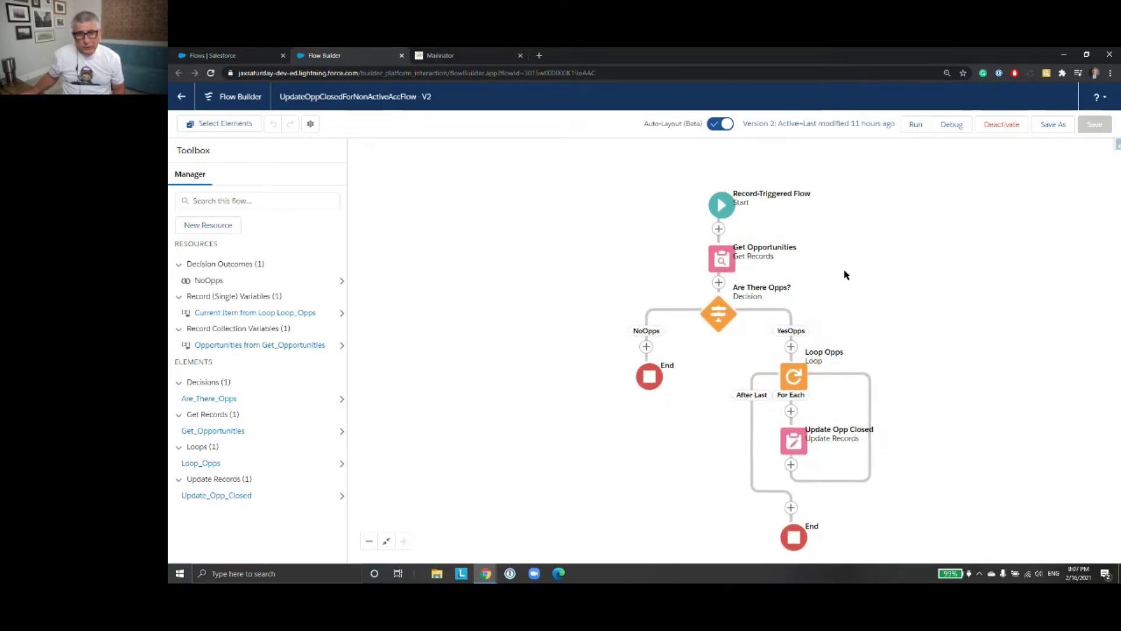
Review the Start element's trigger configuration with the browser zoom raised to 125%, and close it without changes
left_click(721, 207)
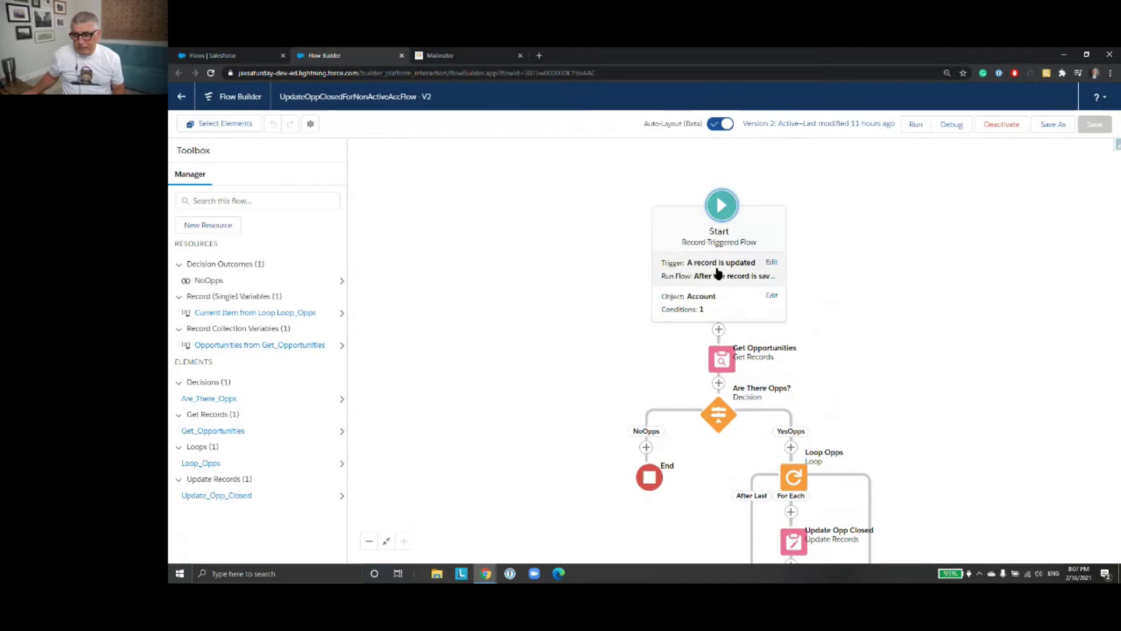
left_click(772, 262)
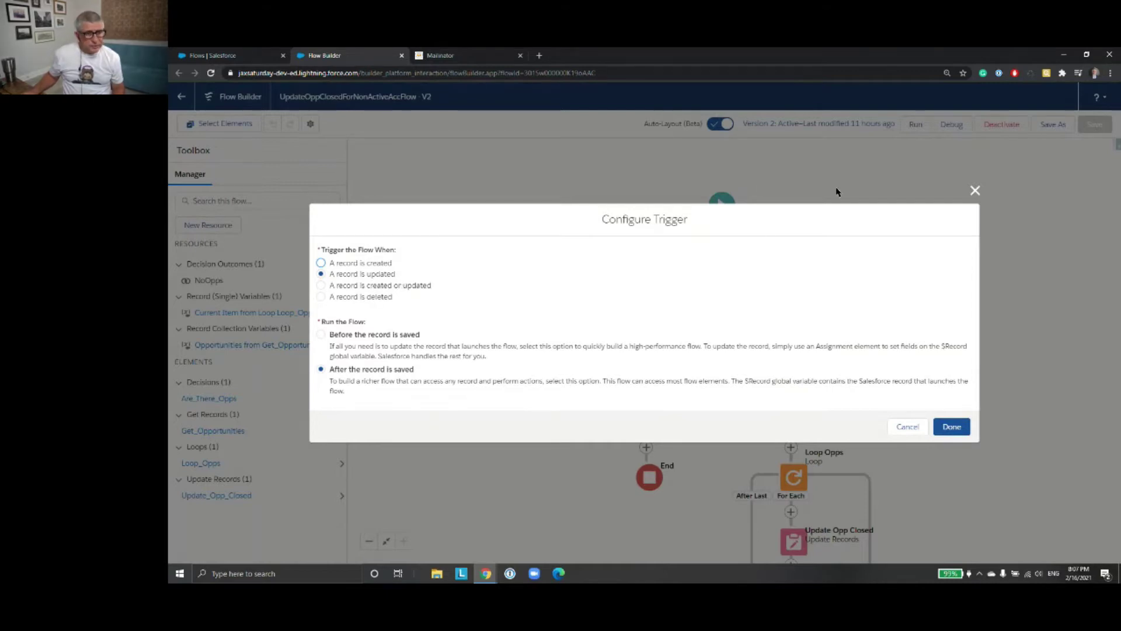
left_click(1110, 73)
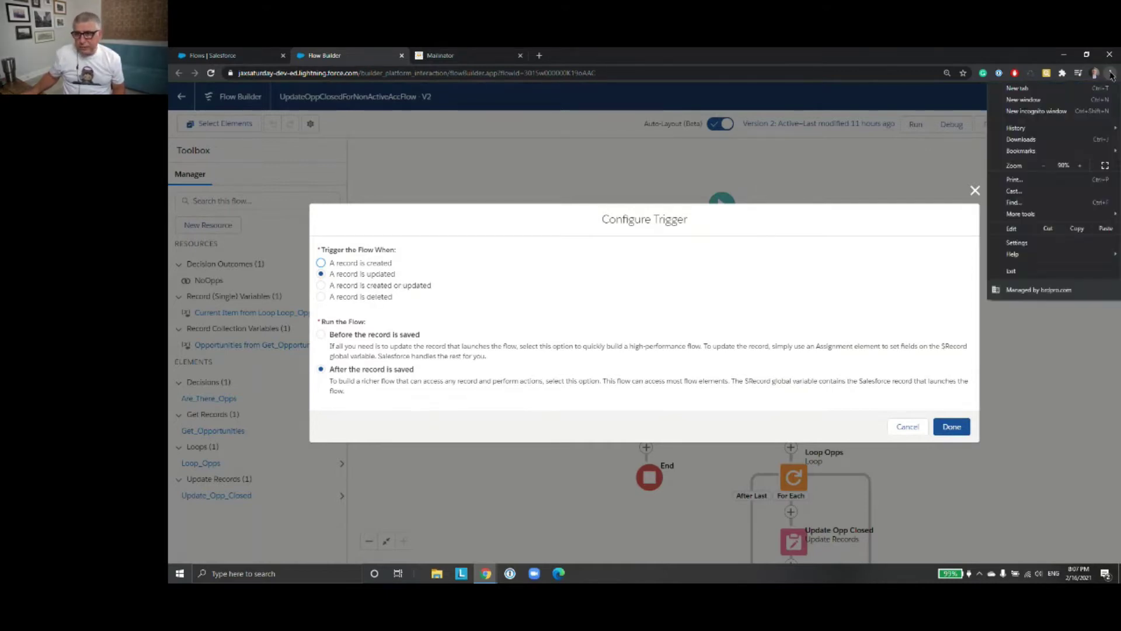
left_click(1083, 166)
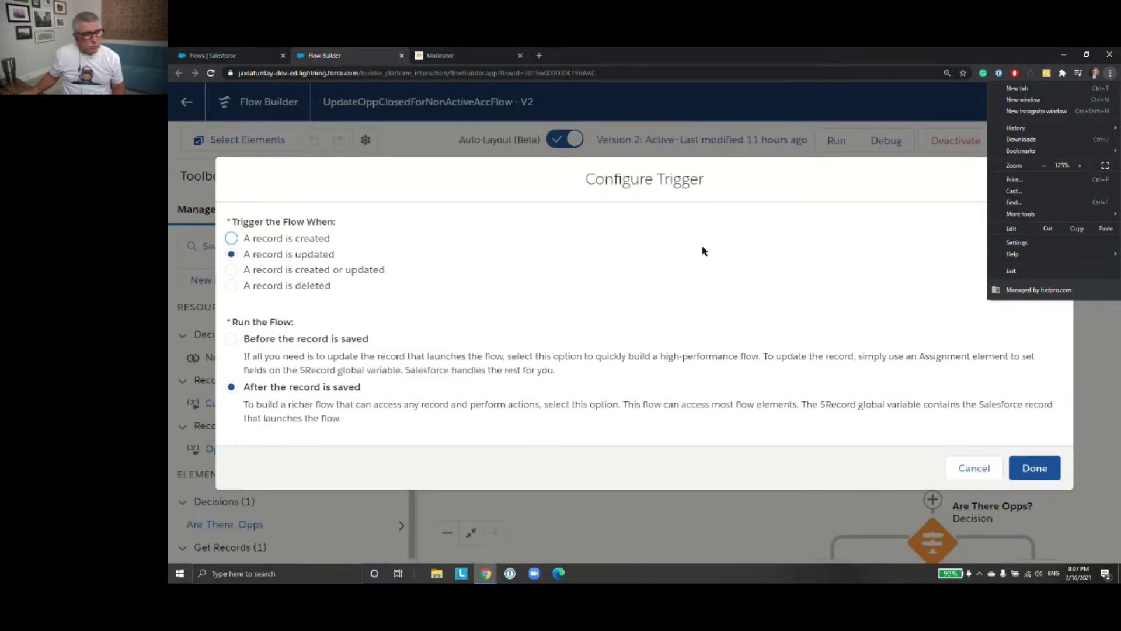
left_click(645, 192)
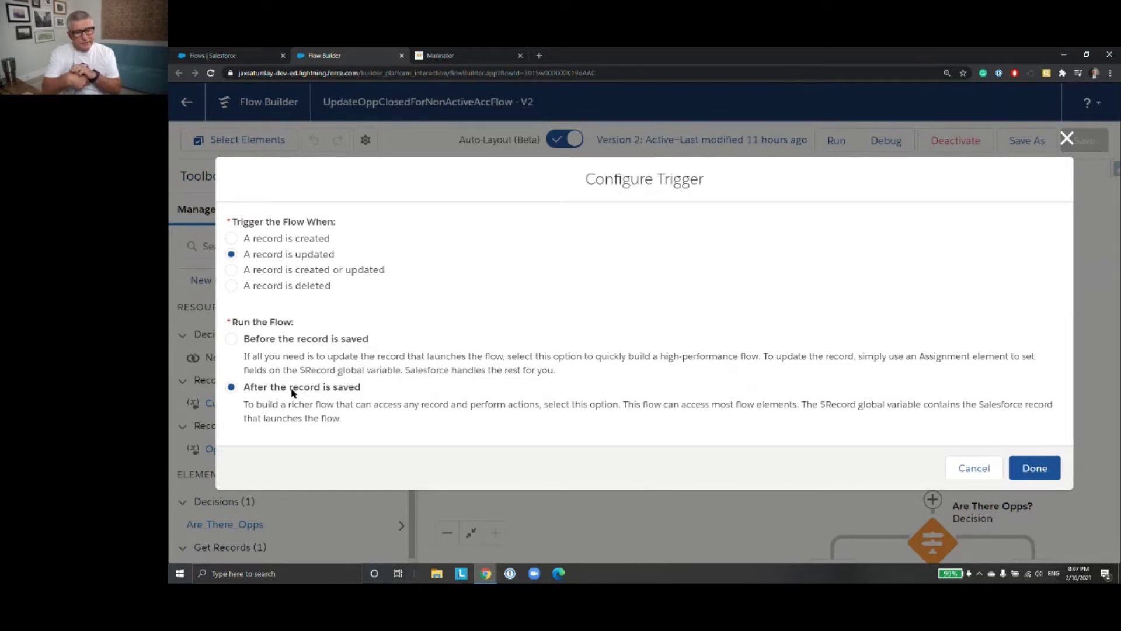
left_click(975, 468)
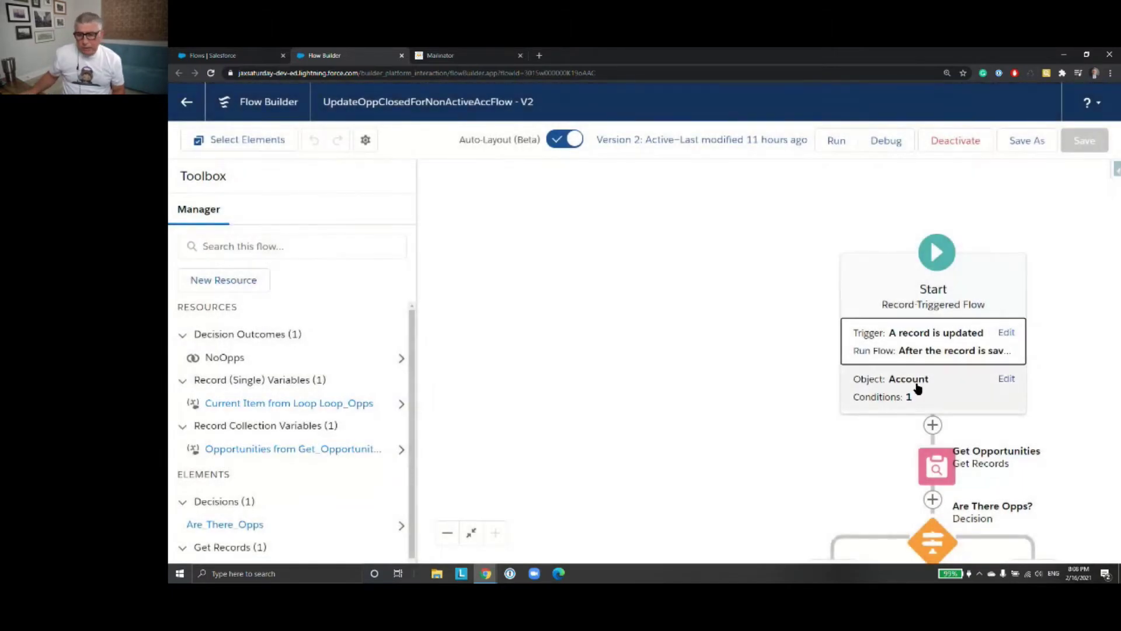
Review the Start element's Account object settings and the selectable values for its Active__c condition, keeping the existing condition
left_click(918, 388)
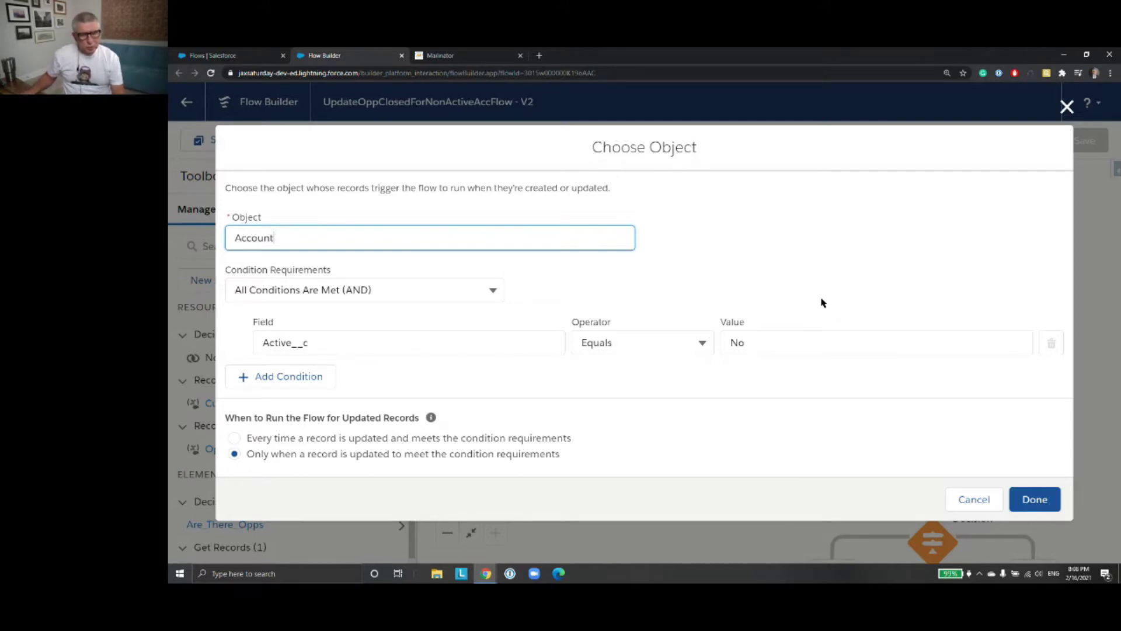
left_click(795, 344)
double_click(737, 342)
key("BackSpace")
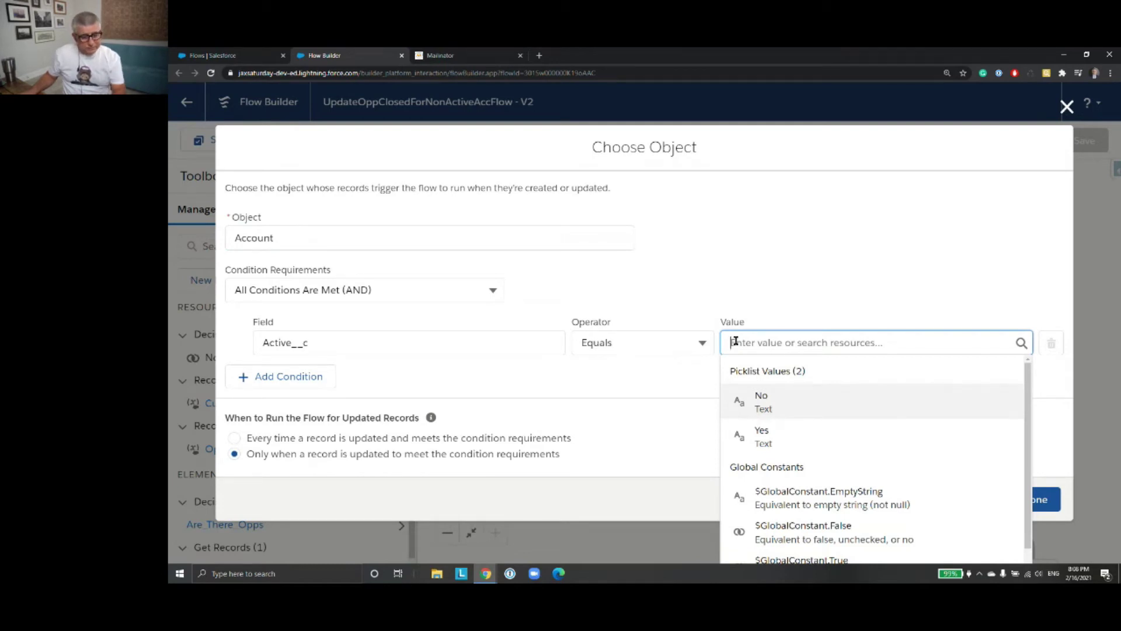
key("Escape")
left_click(974, 500)
left_click(923, 393)
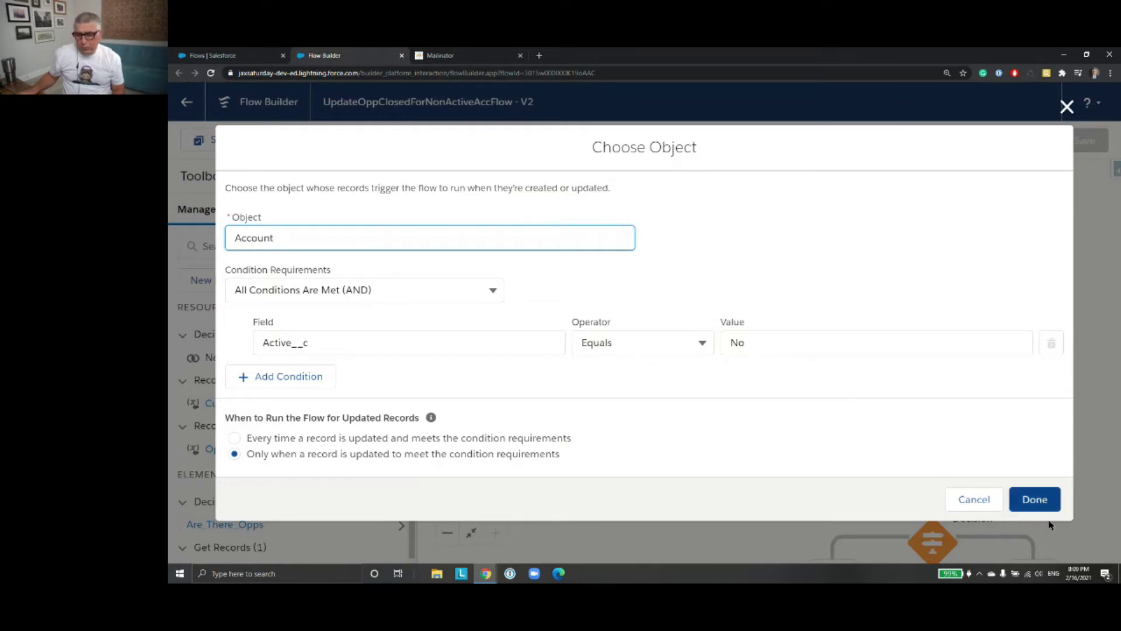
left_click(1035, 500)
Examine the Get Opportunities element's filter conditions, custom condition logic, sort order and record storage options, keeping them as they are
left_click_drag(769, 392, 541, 252)
scroll(549, 253, "down", 3)
scroll(888, 256, "up", 3)
left_click(710, 270)
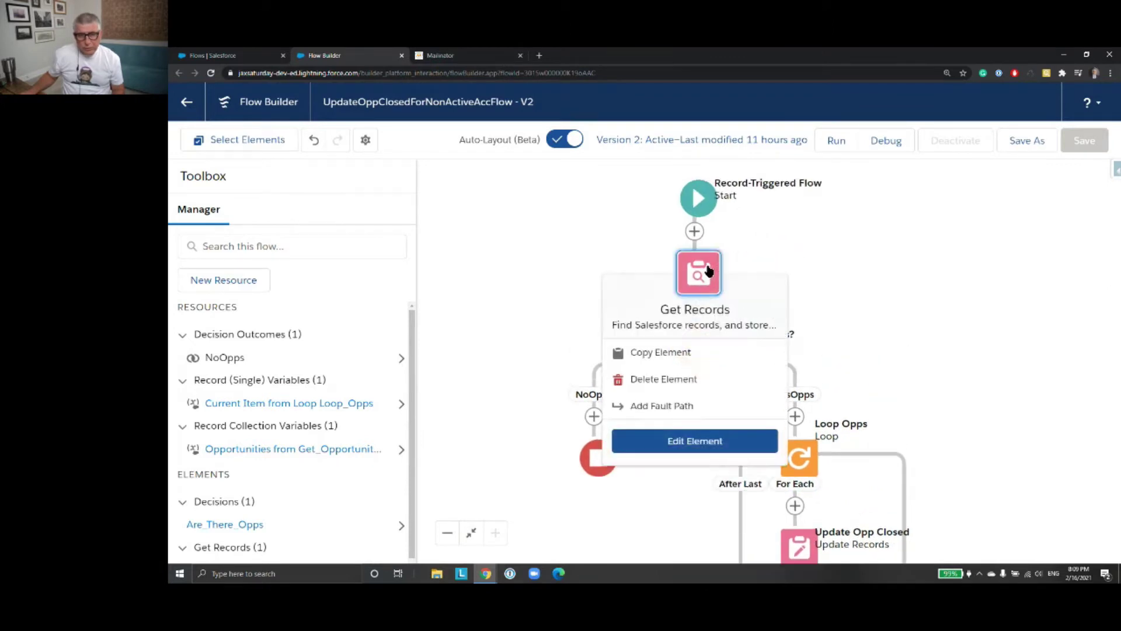
double_click(705, 271)
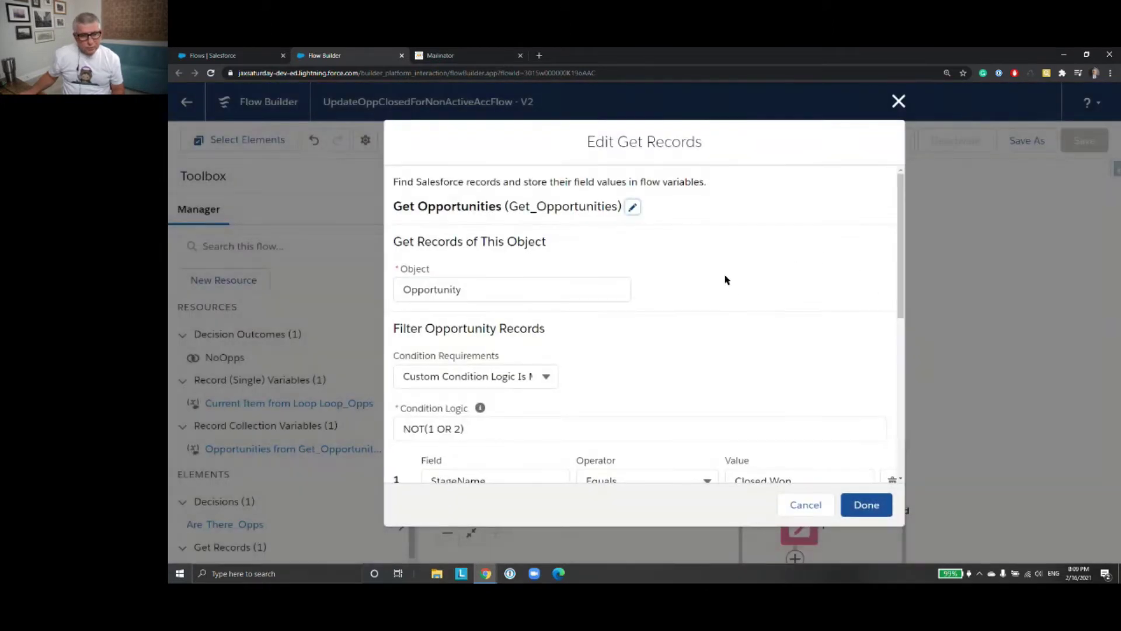
scroll(905, 285, "down", 1)
scroll(905, 286, "down", 1)
scroll(921, 328, "down", 2)
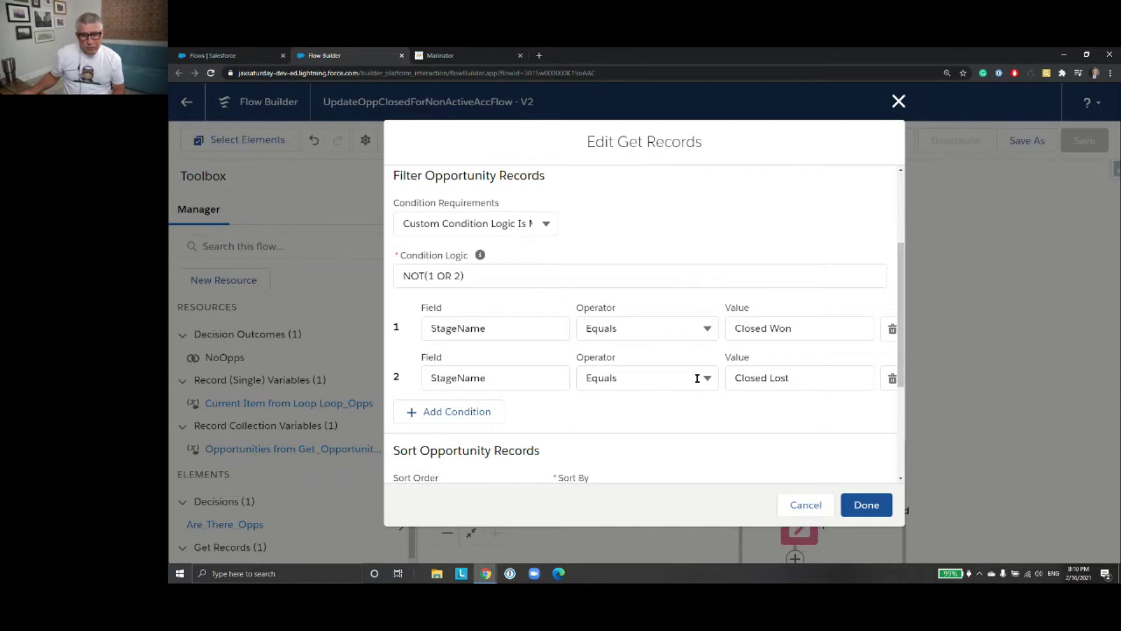
left_click(494, 274)
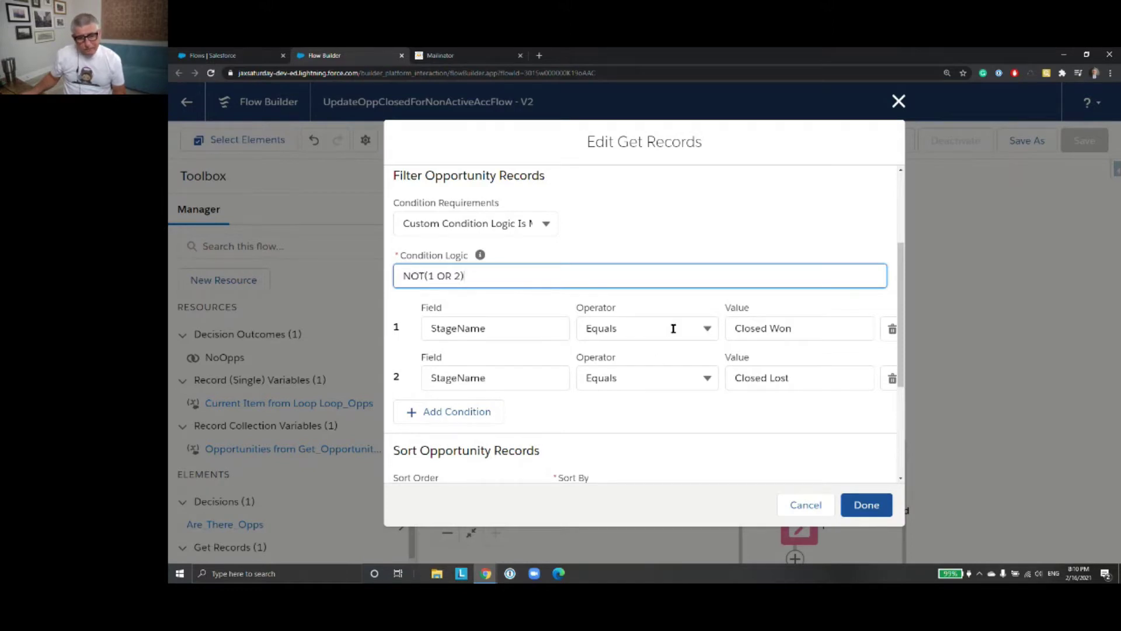
scroll(672, 330, "down", 2)
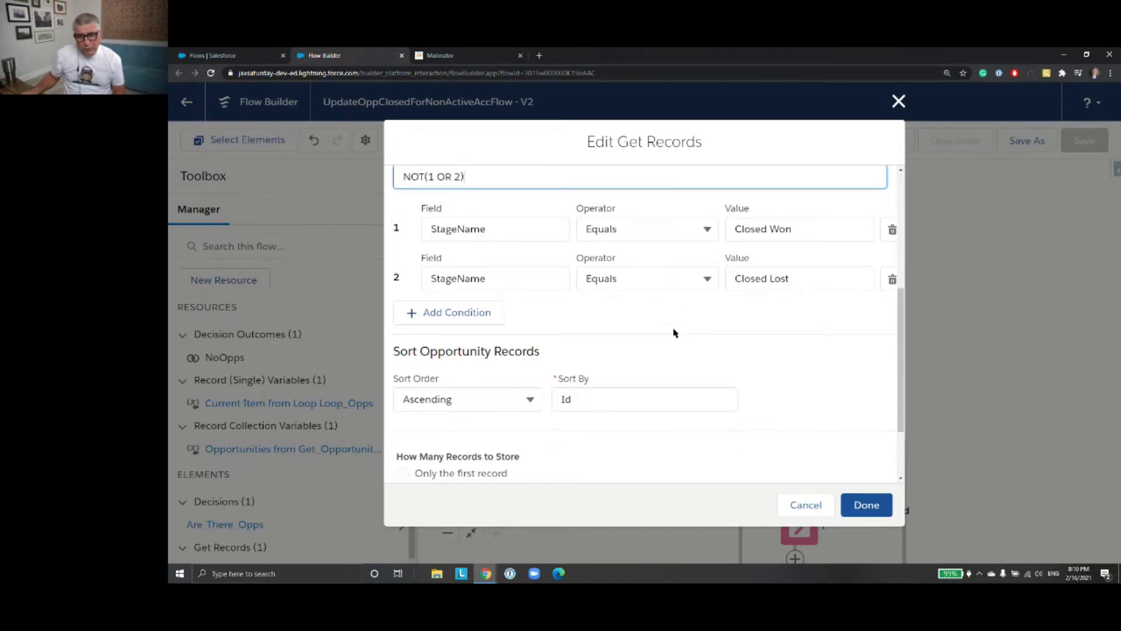
scroll(673, 333, "down", 2)
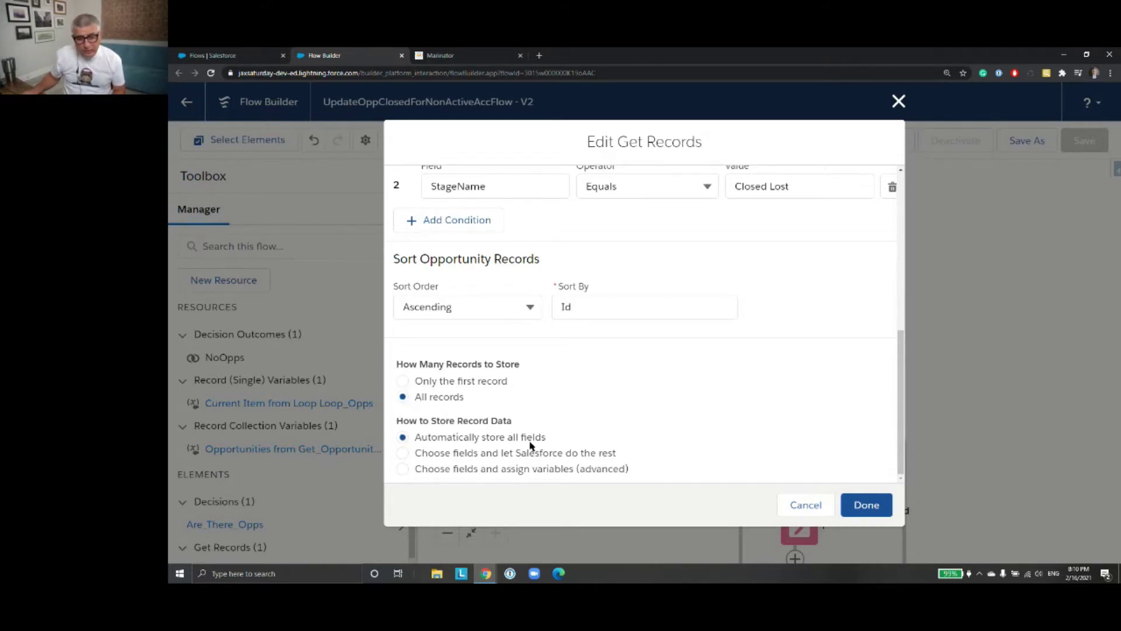
left_click(868, 504)
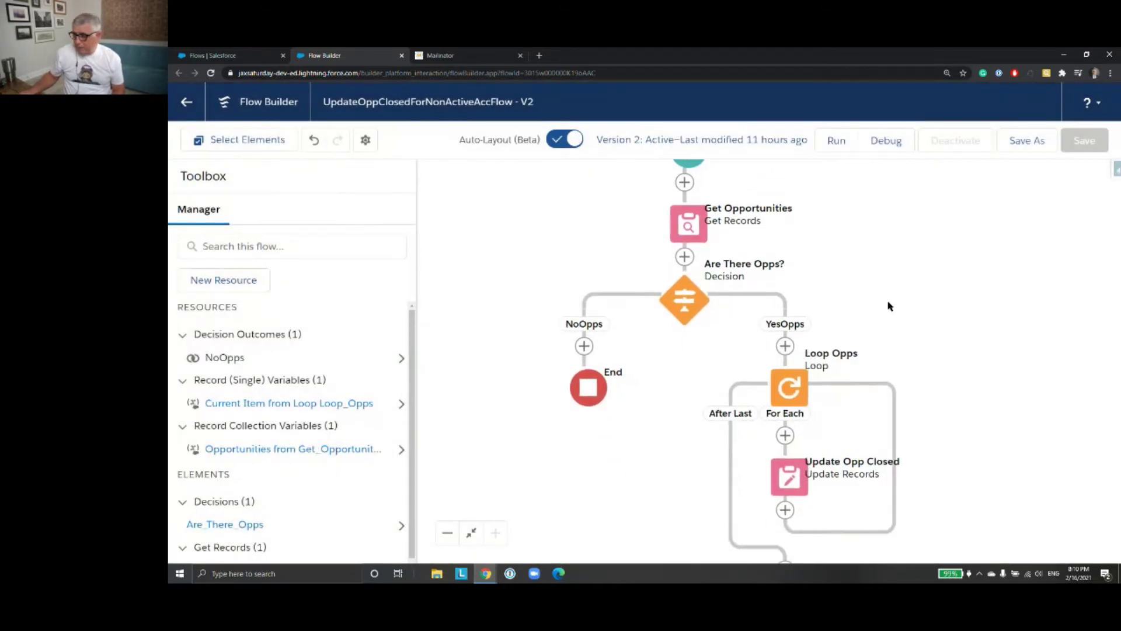
Review the Are There Opps? decision, checking the NoOpps outcome's condition on the Get_Opportunities collection and the YesOpps outcome, and close it without changes
left_click(690, 298)
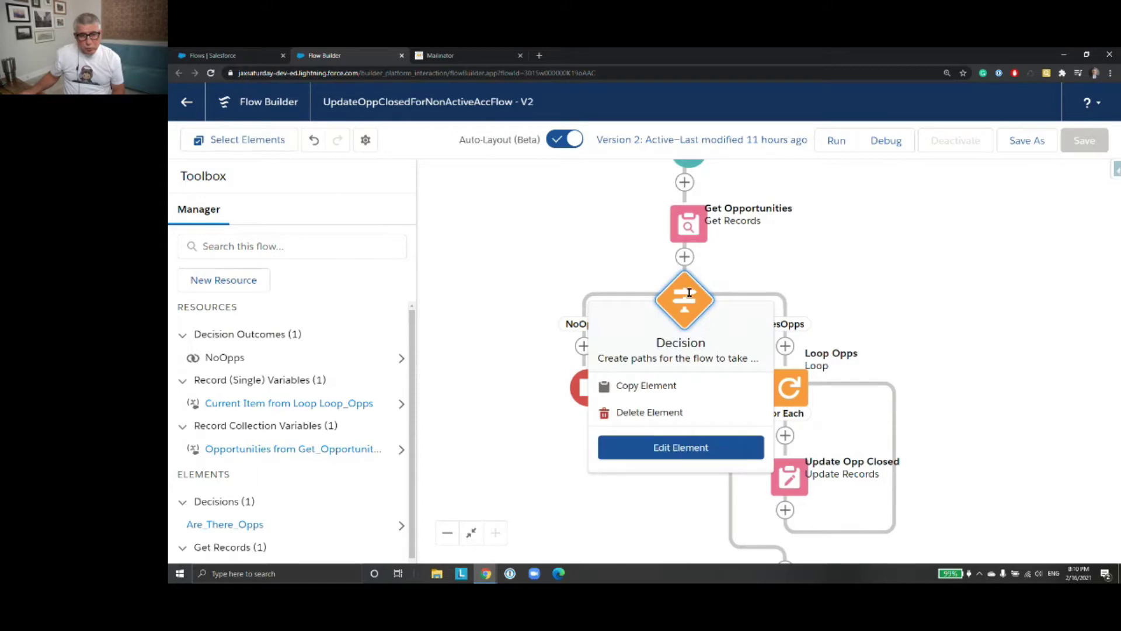
double_click(691, 296)
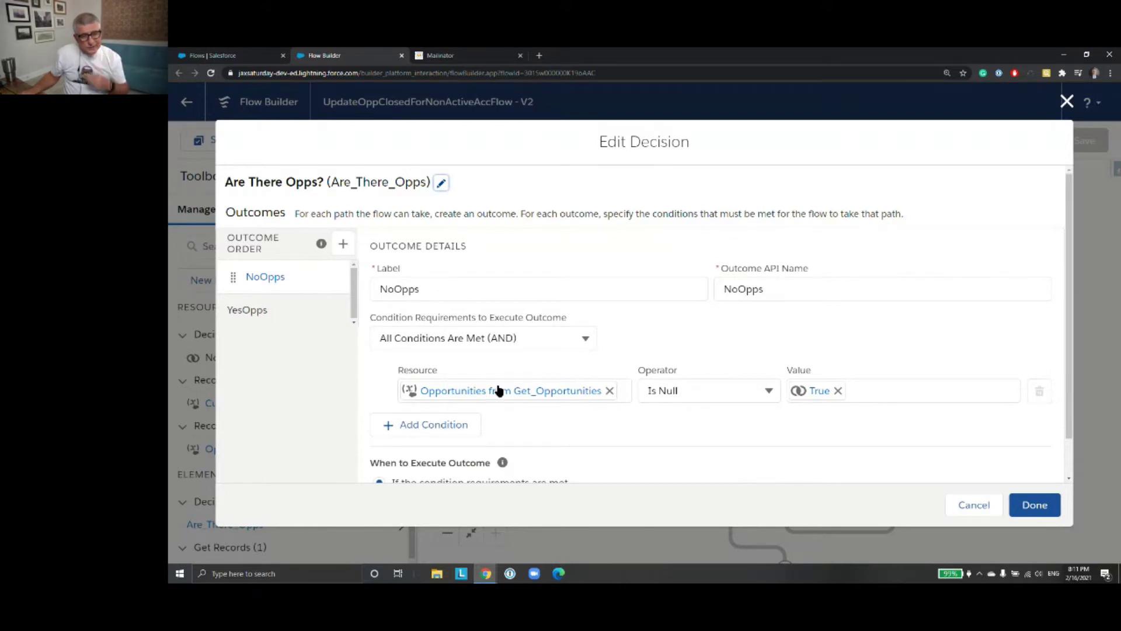
left_click(520, 391)
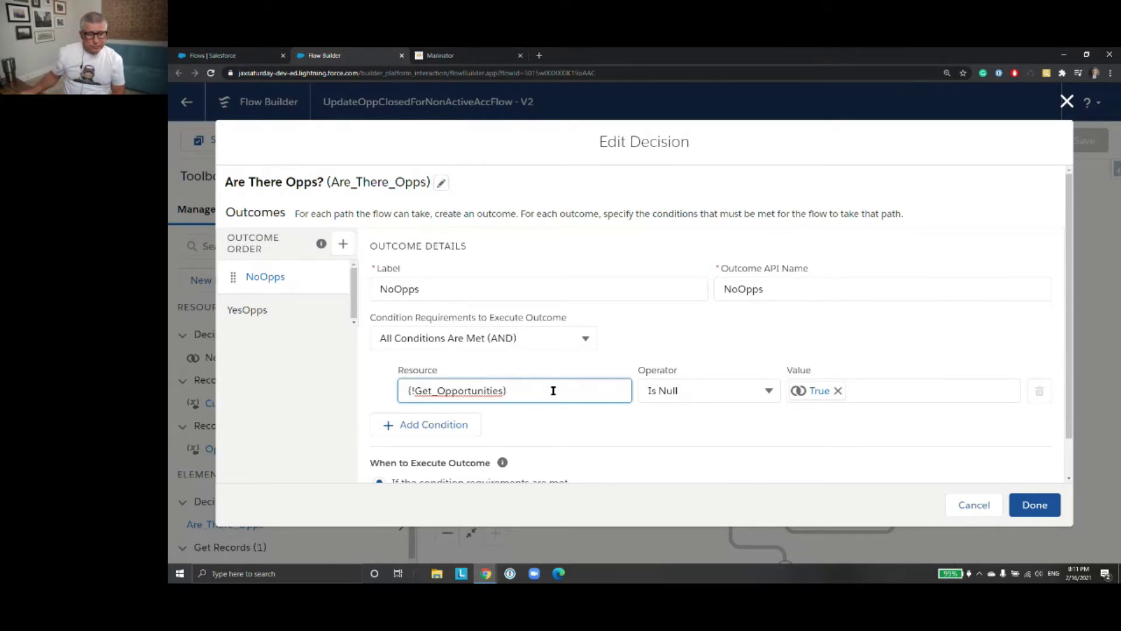
scroll(563, 343, "down", 1)
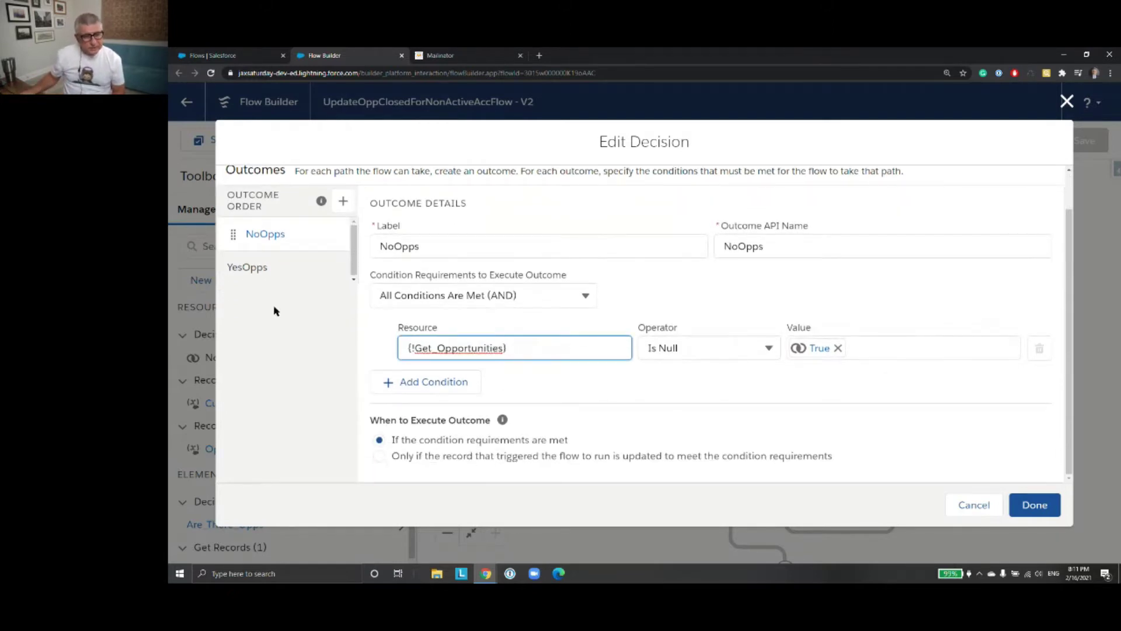
left_click(262, 270)
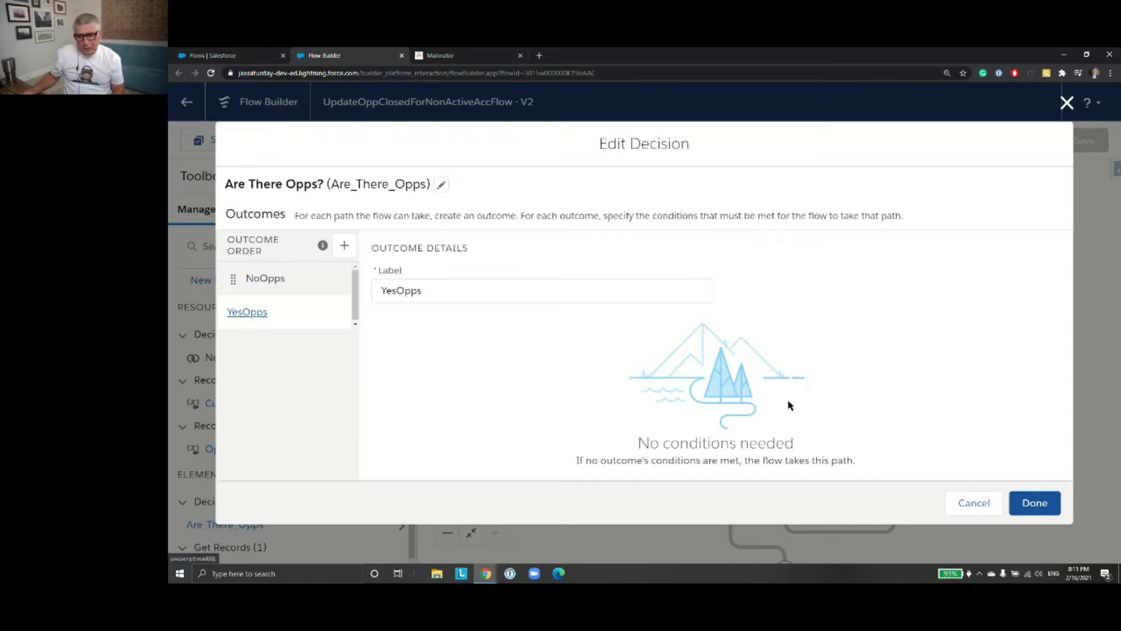
left_click(1031, 510)
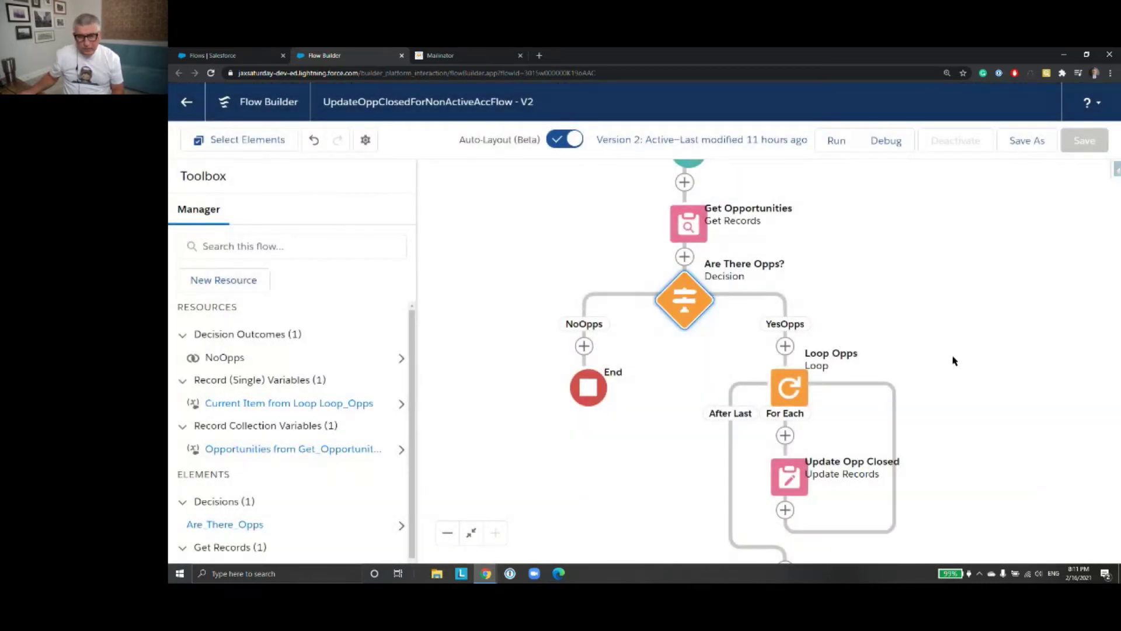
Review the Loop Opps element's collection variable and iteration direction, and close it without changes
scroll(959, 344, "down", 2)
left_click_drag(998, 425, 977, 382)
double_click(733, 288)
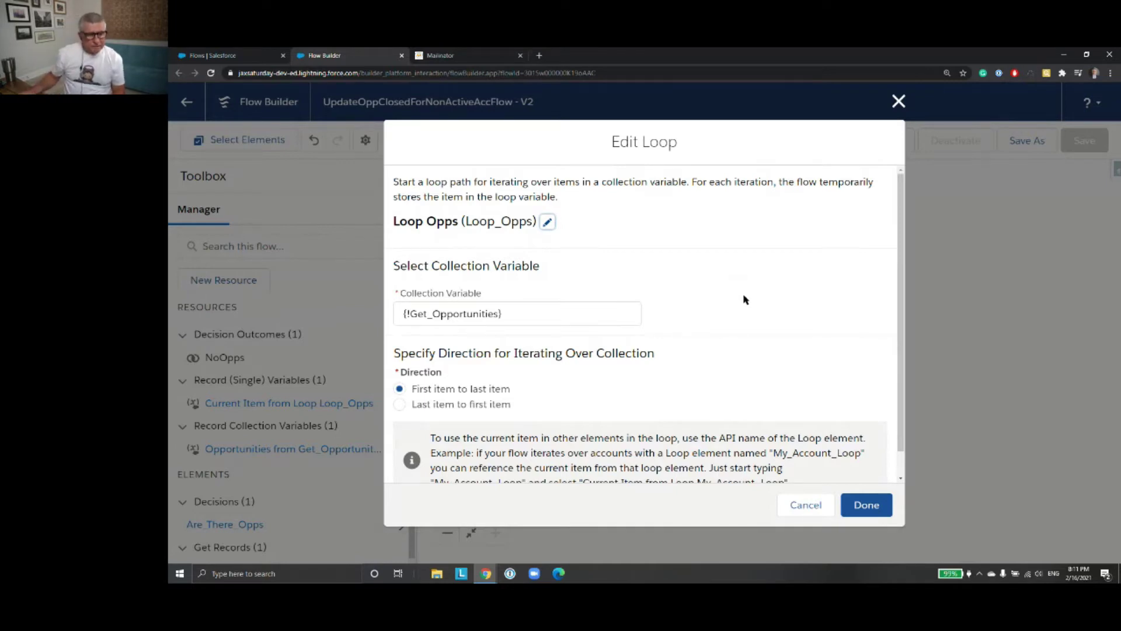
scroll(737, 309, "down", 1)
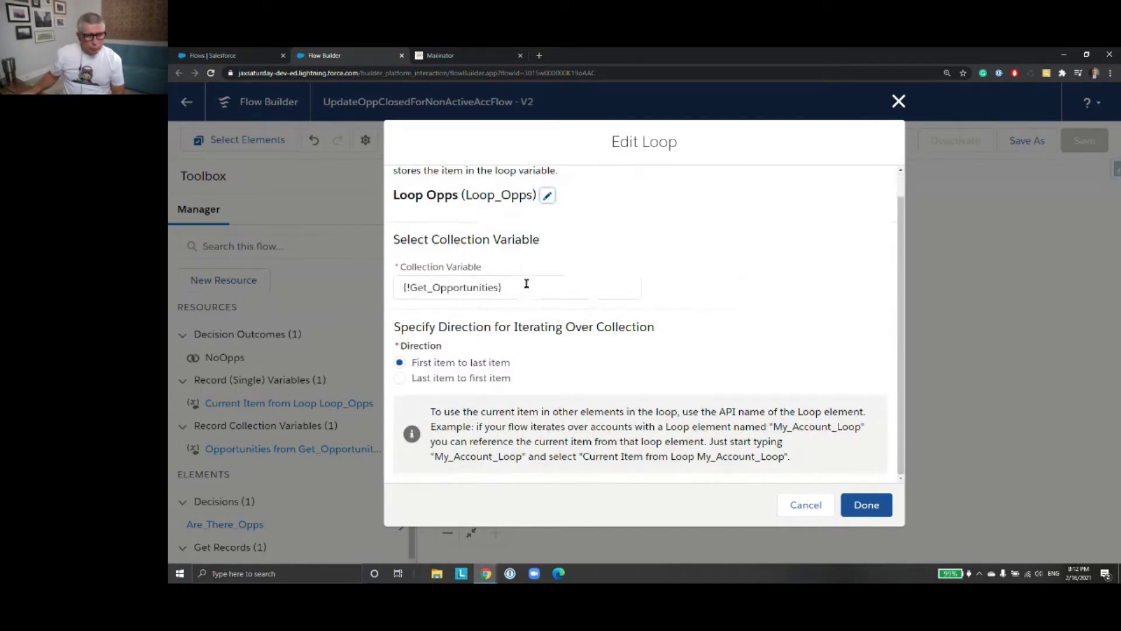
left_click_drag(403, 267, 482, 268)
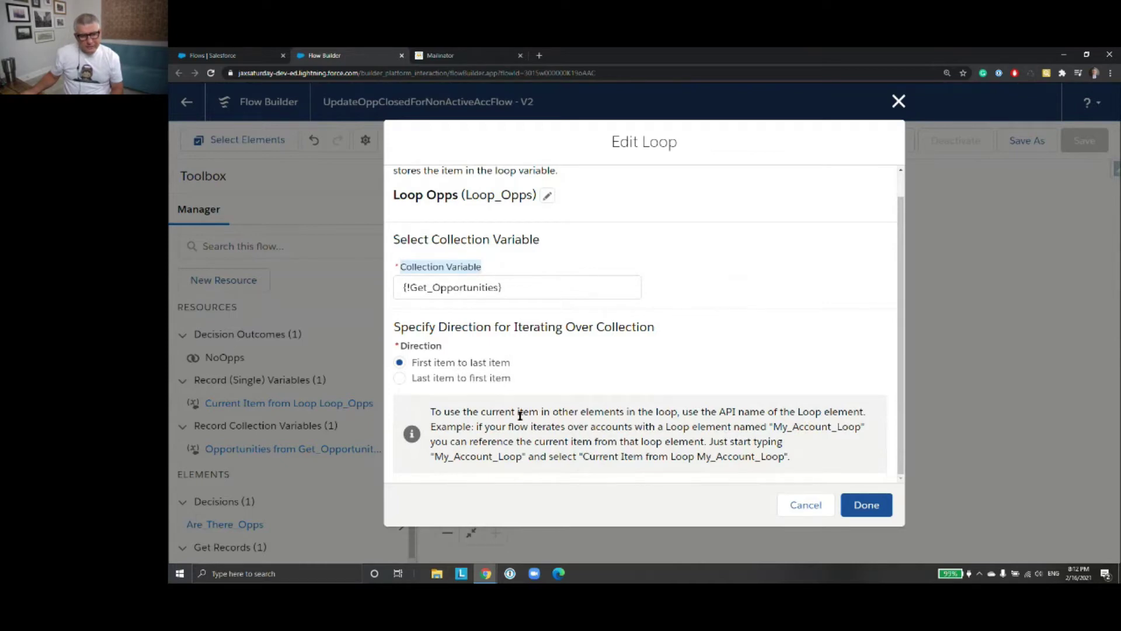
left_click(867, 505)
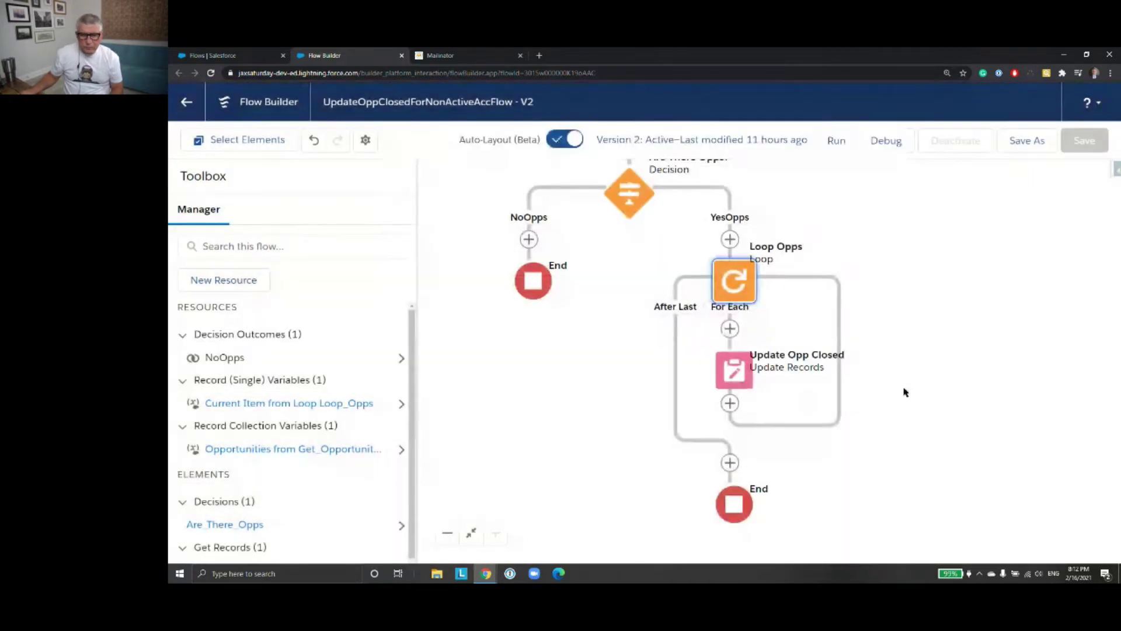
Review the Update Opp Closed element's object, Id filter condition and StageName field value, and close it without changes
left_click_drag(904, 378, 906, 308)
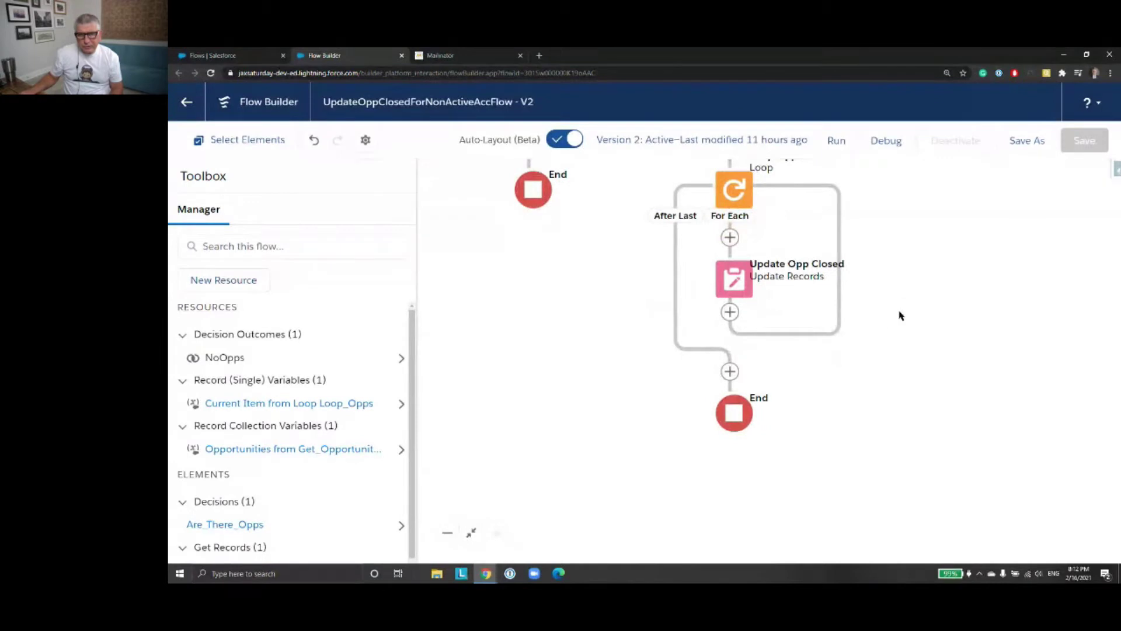
double_click(744, 282)
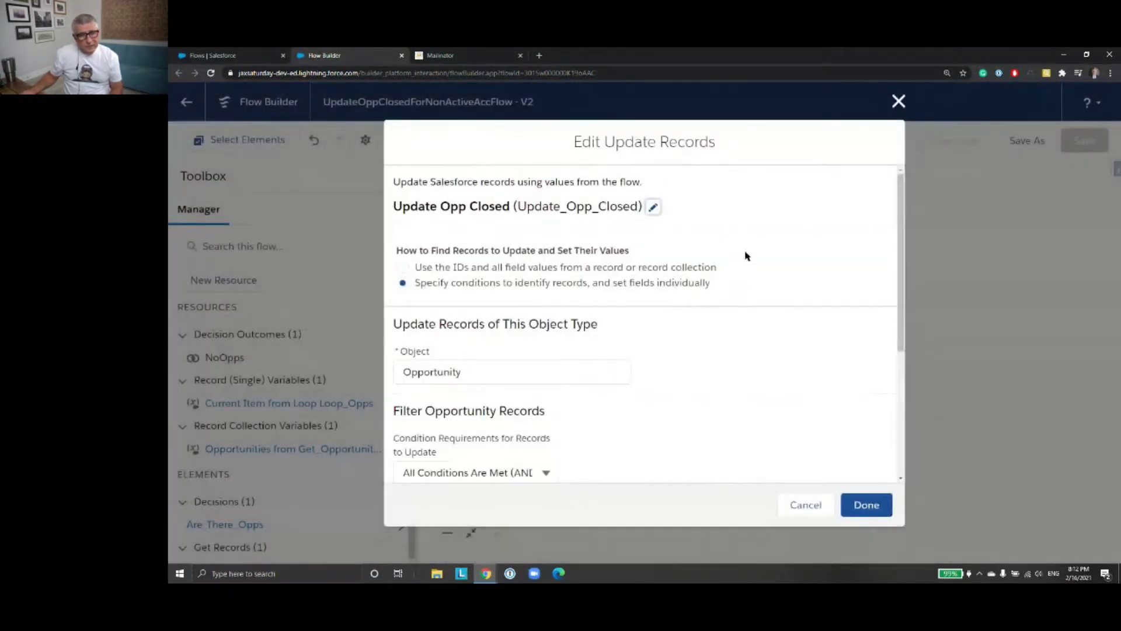
left_click_drag(902, 260, 906, 369)
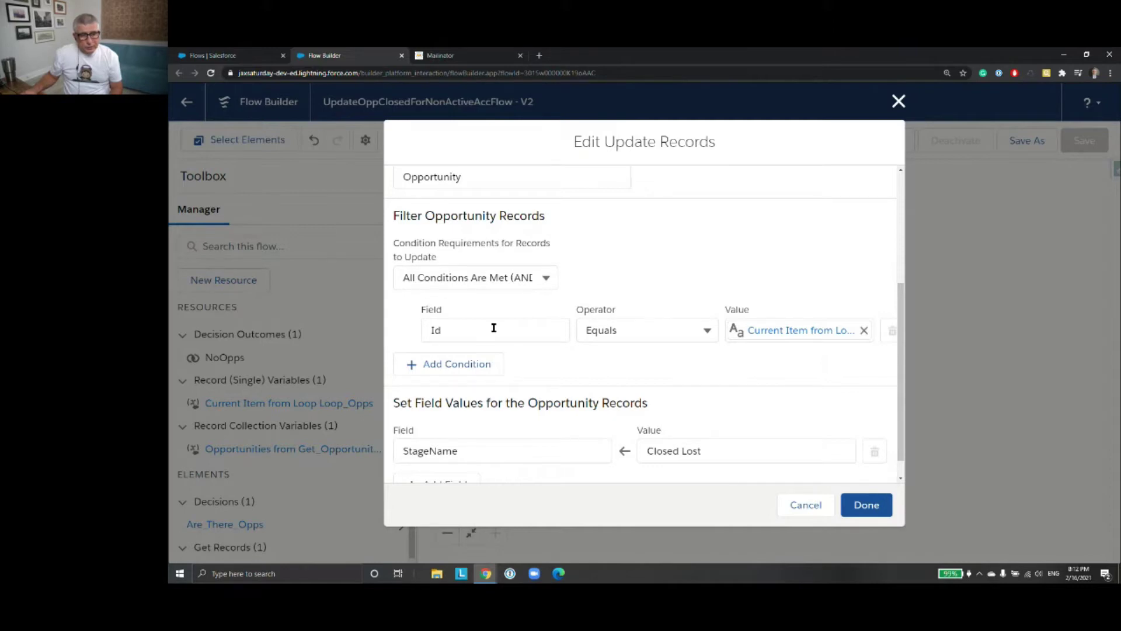
left_click(795, 331)
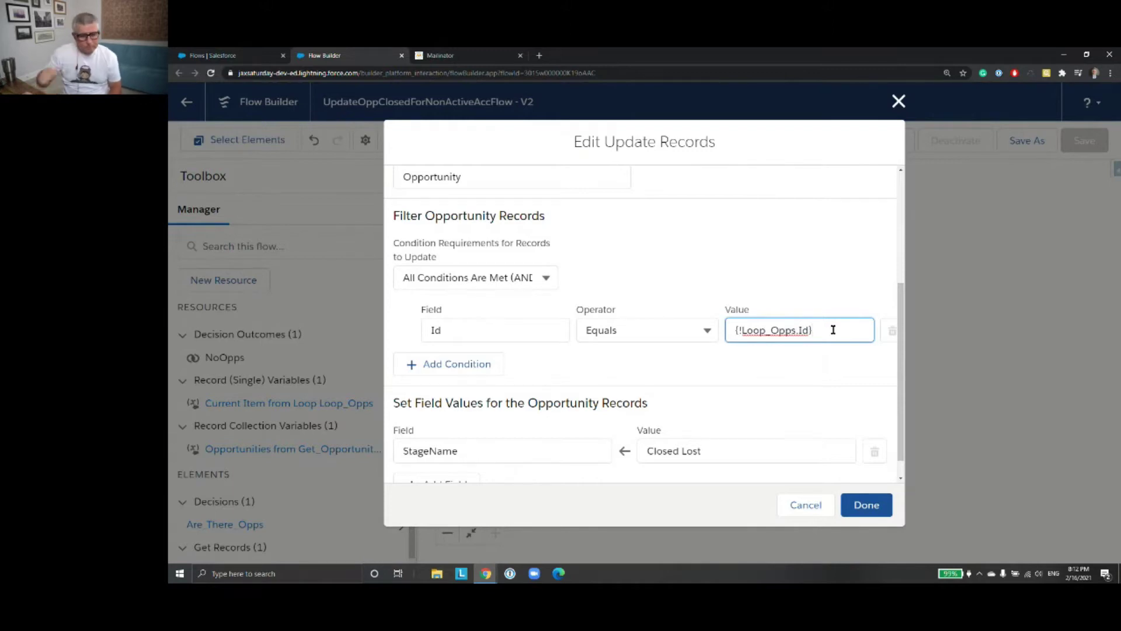
scroll(582, 398, "down", 1)
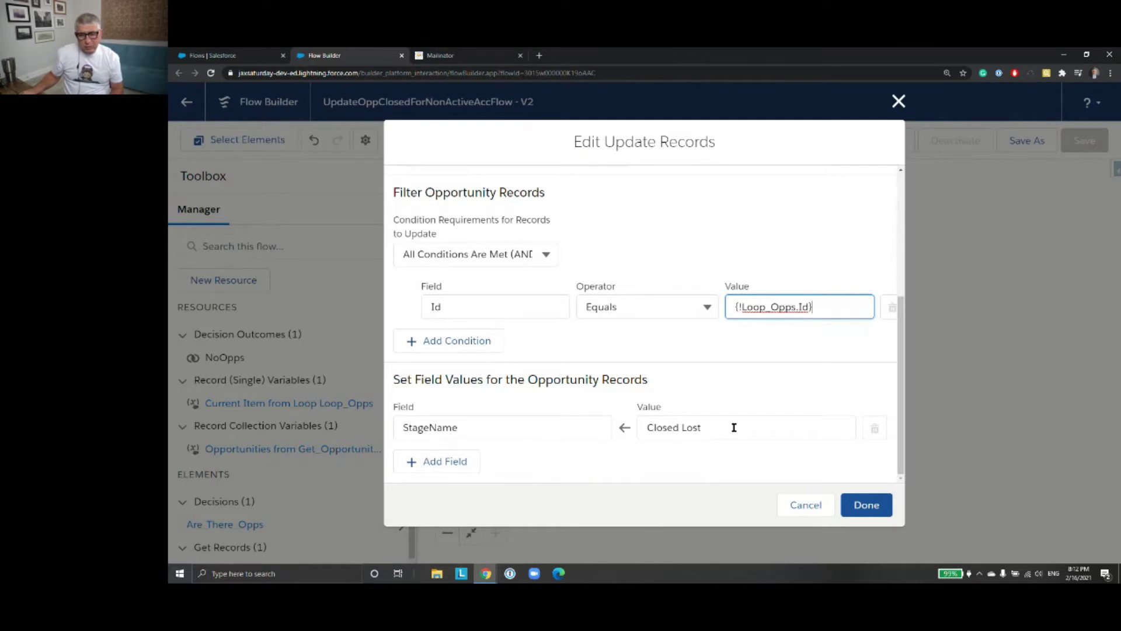
left_click(876, 513)
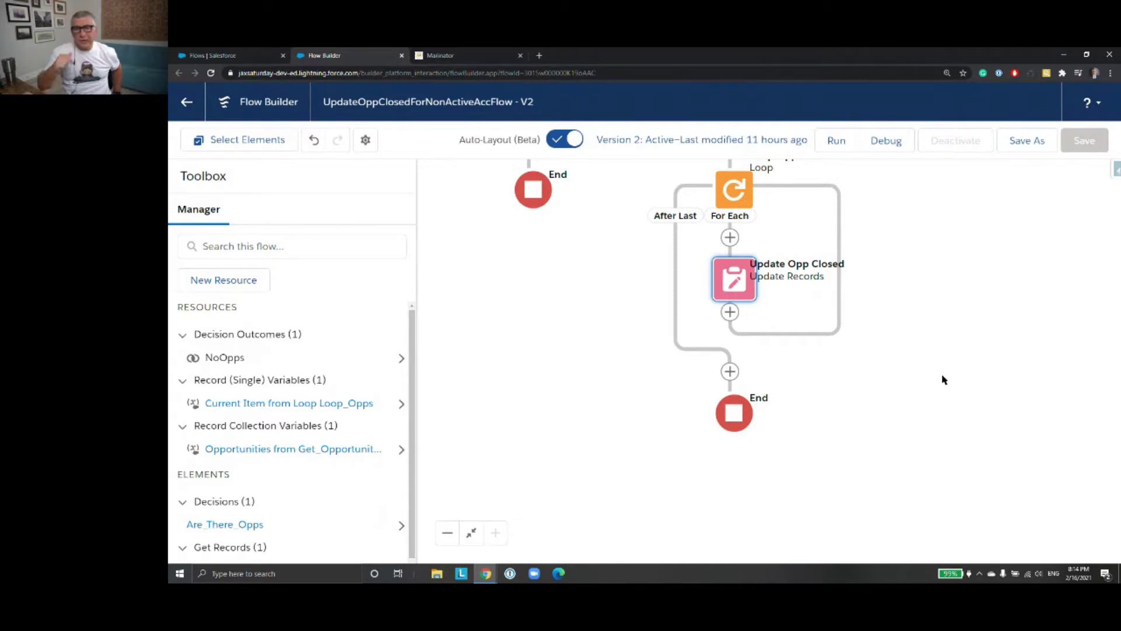
Leave the flow without saving to return to the Flows setup page, and look through the All Flows list
left_click_drag(896, 285, 889, 357)
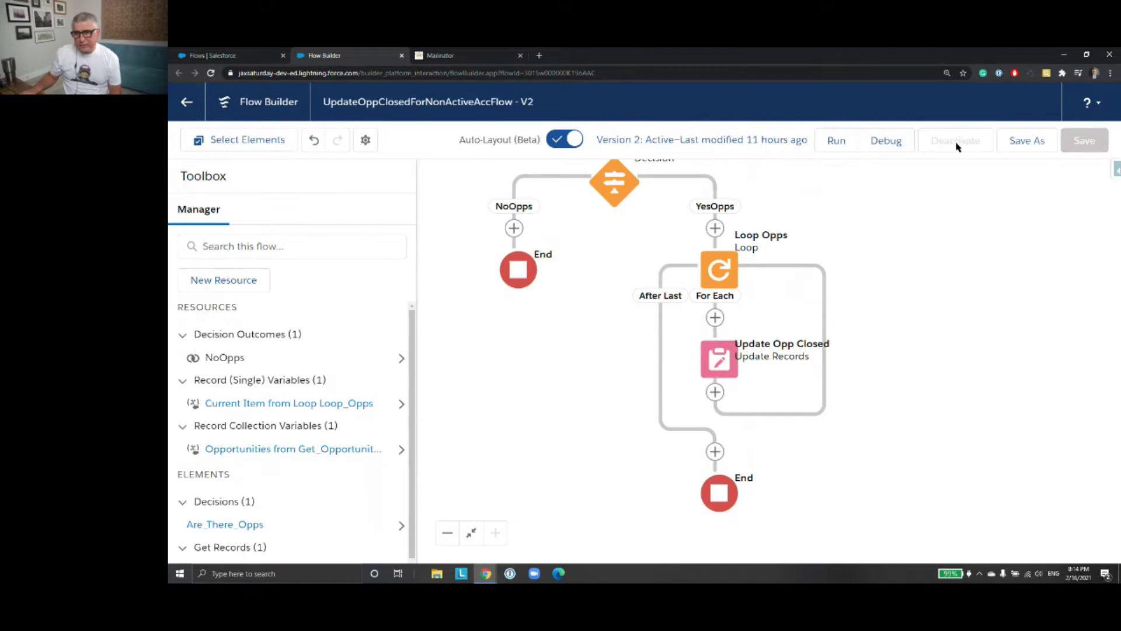
left_click(186, 101)
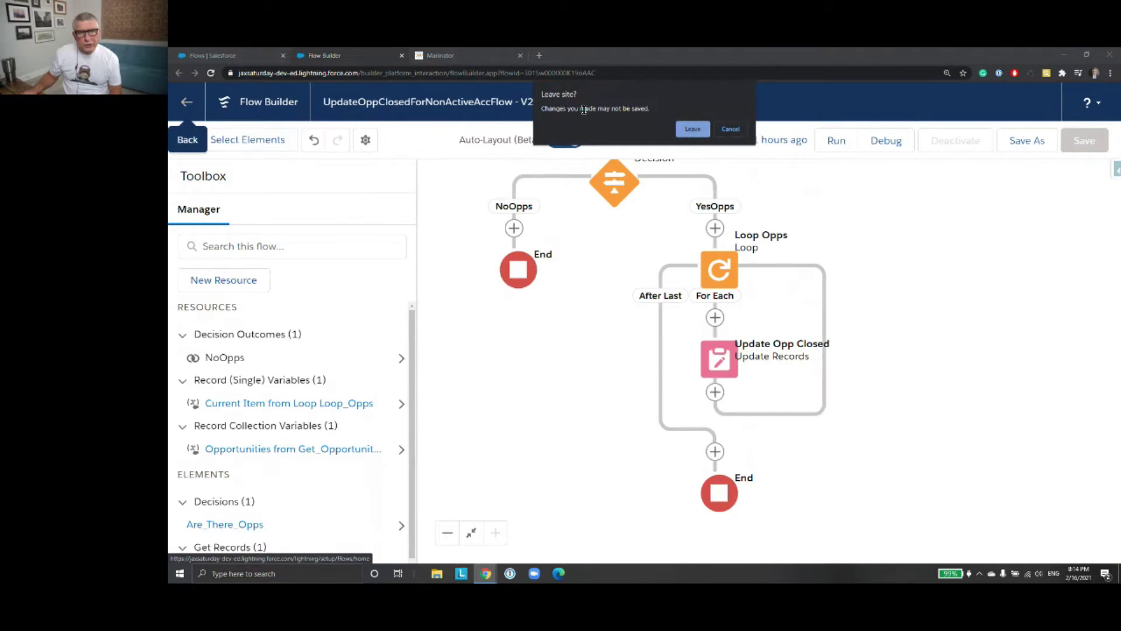
left_click(694, 130)
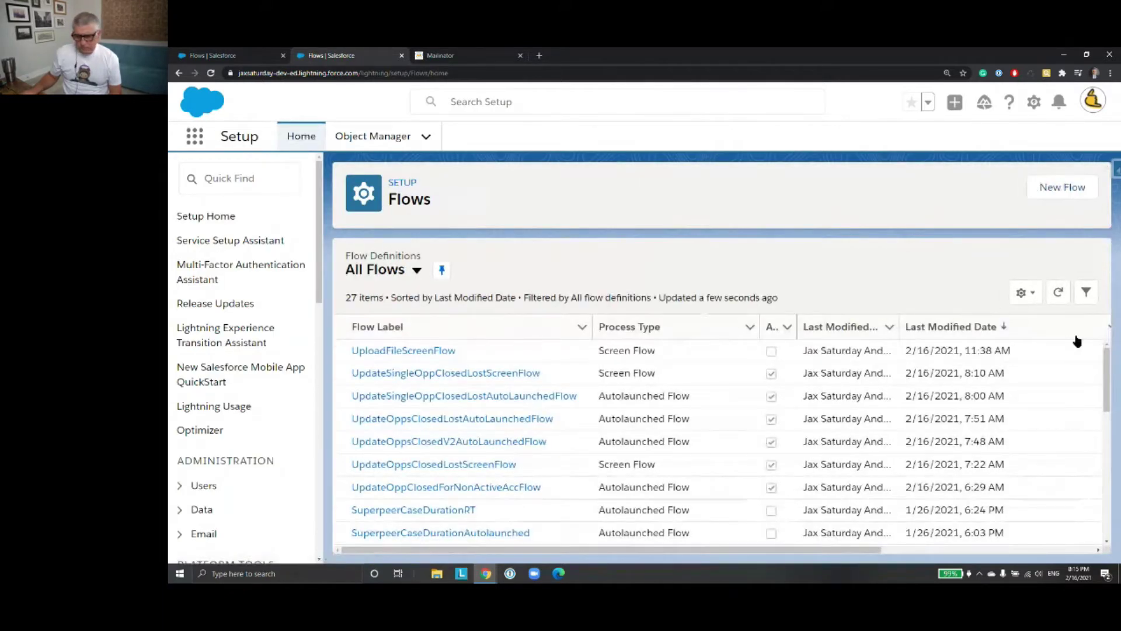
mouse_move(1107, 390)
left_mouse_down()
mouse_move(1110, 377)
mouse_move(1112, 412)
left_mouse_up()
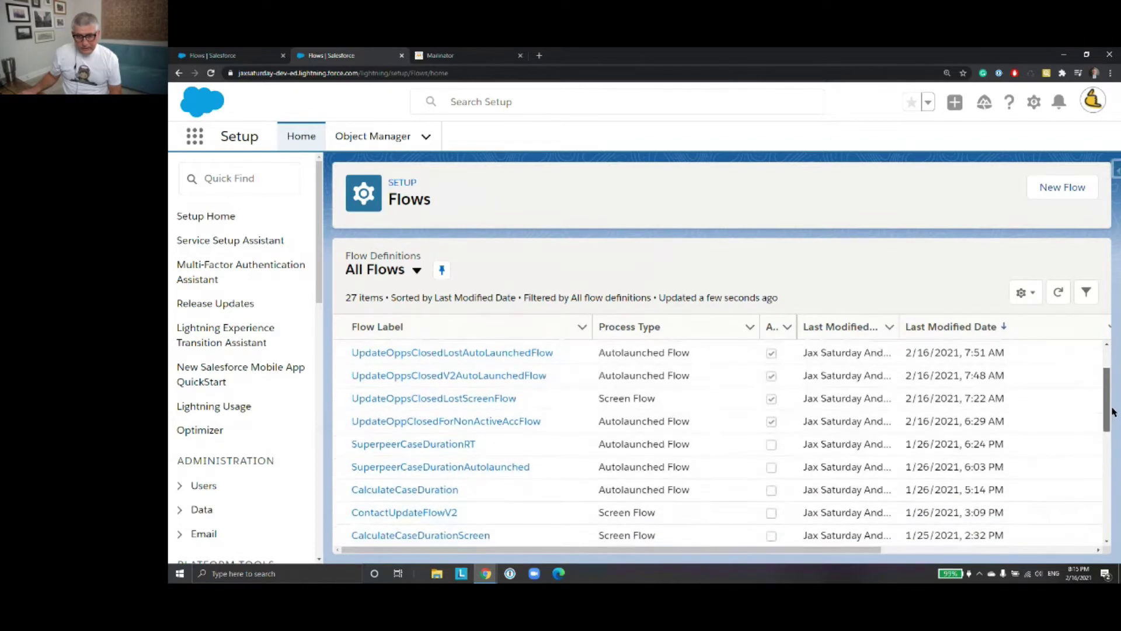
left_click_drag(784, 555, 738, 556)
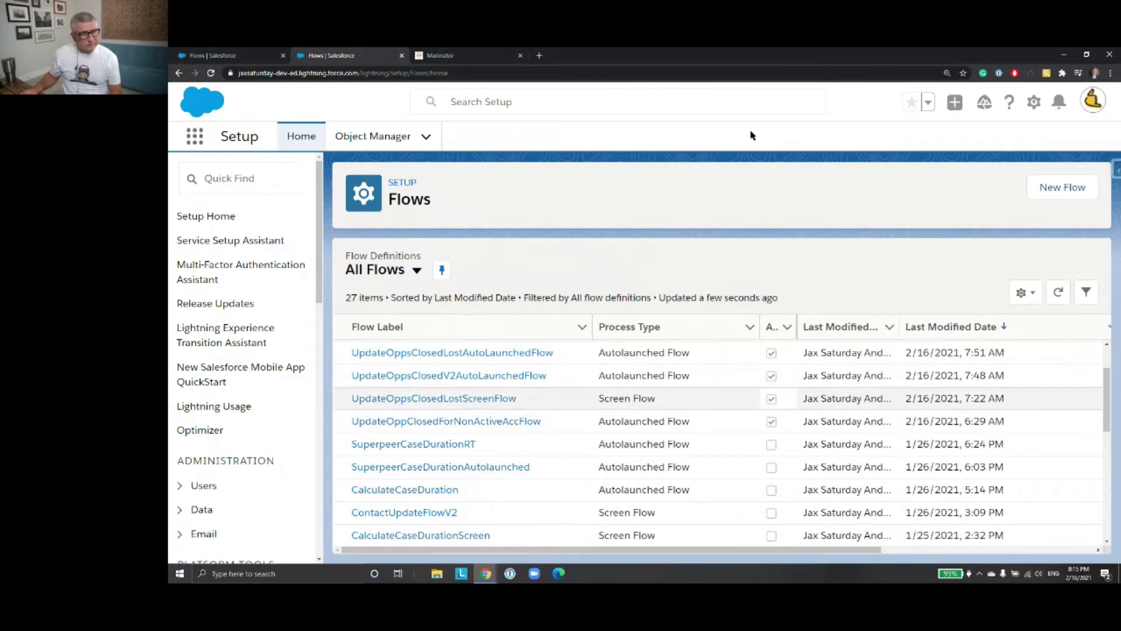
Switch to the other Salesforce browser tab, search the available apps and items for "account", and open the Accounts list
left_click(200, 56)
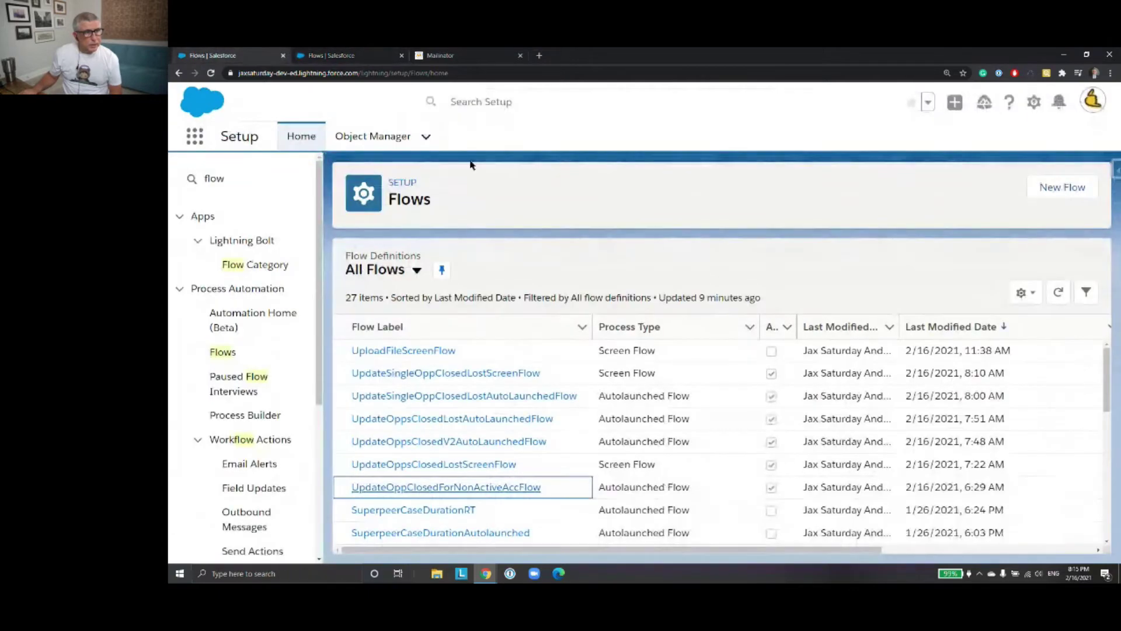
left_click(196, 139)
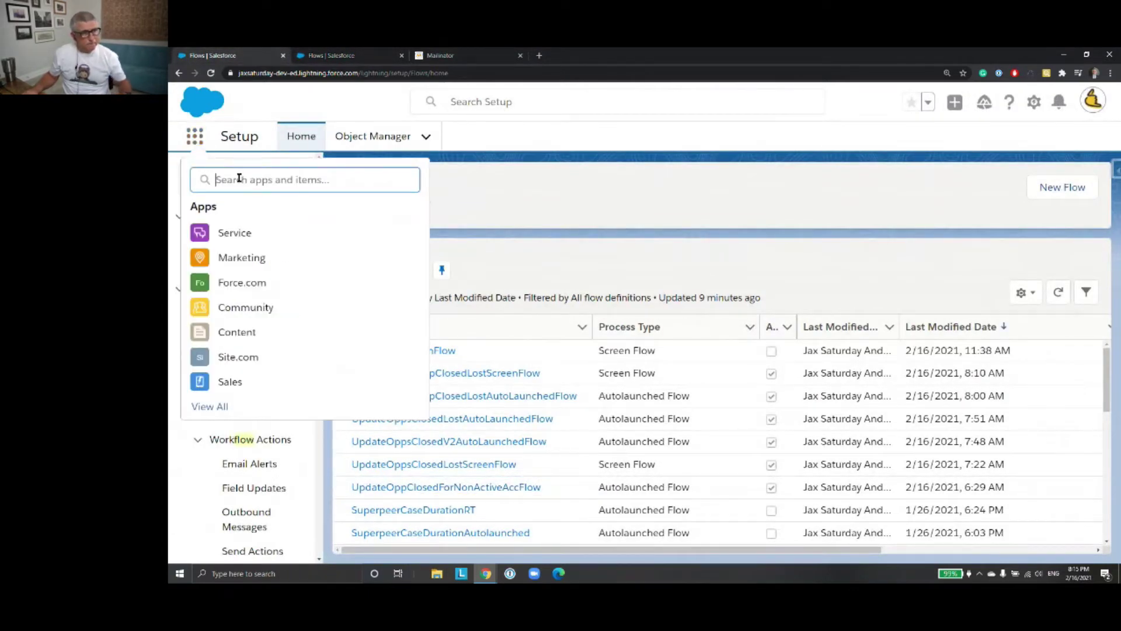
type("account")
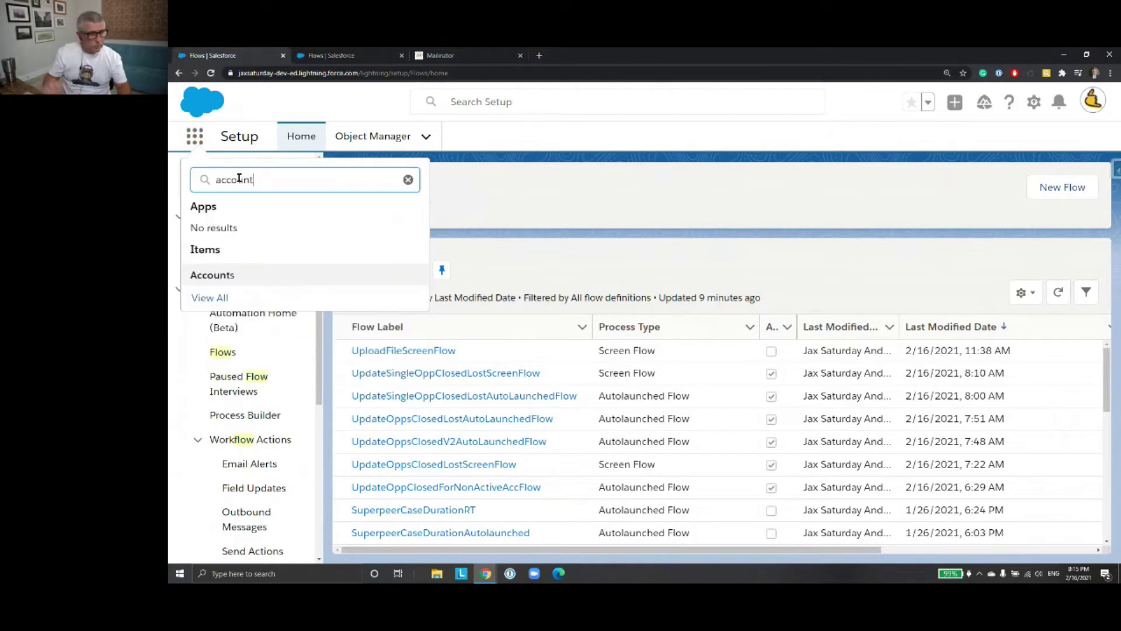
left_click(223, 275)
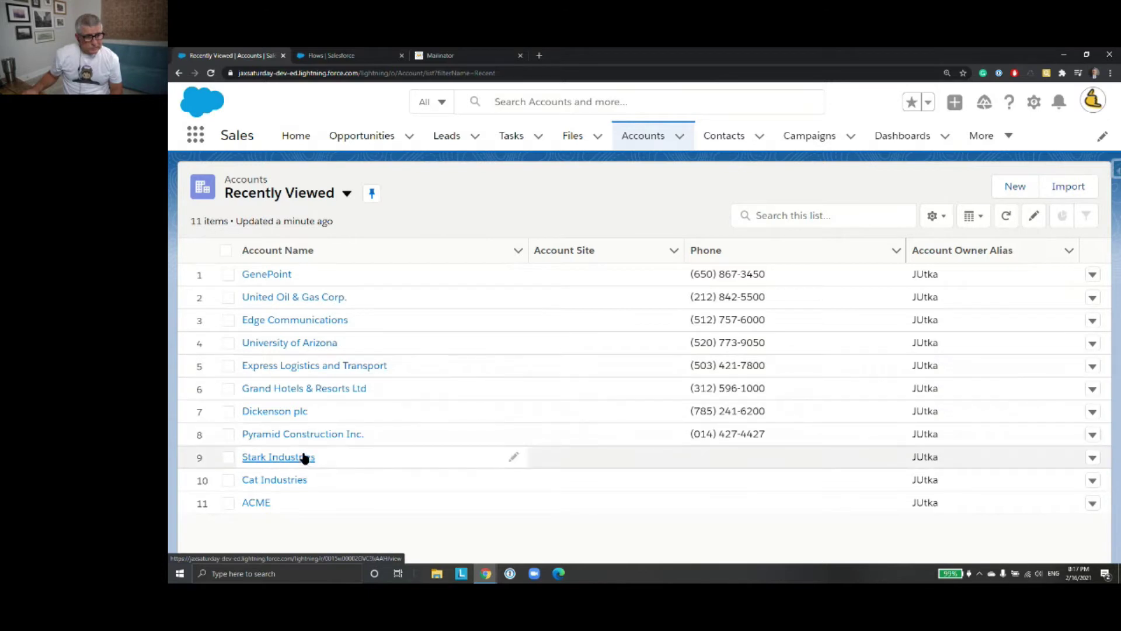
Open the University of Arizona account, review the stages in its full related opportunities list, and return to the account record
left_click(285, 345)
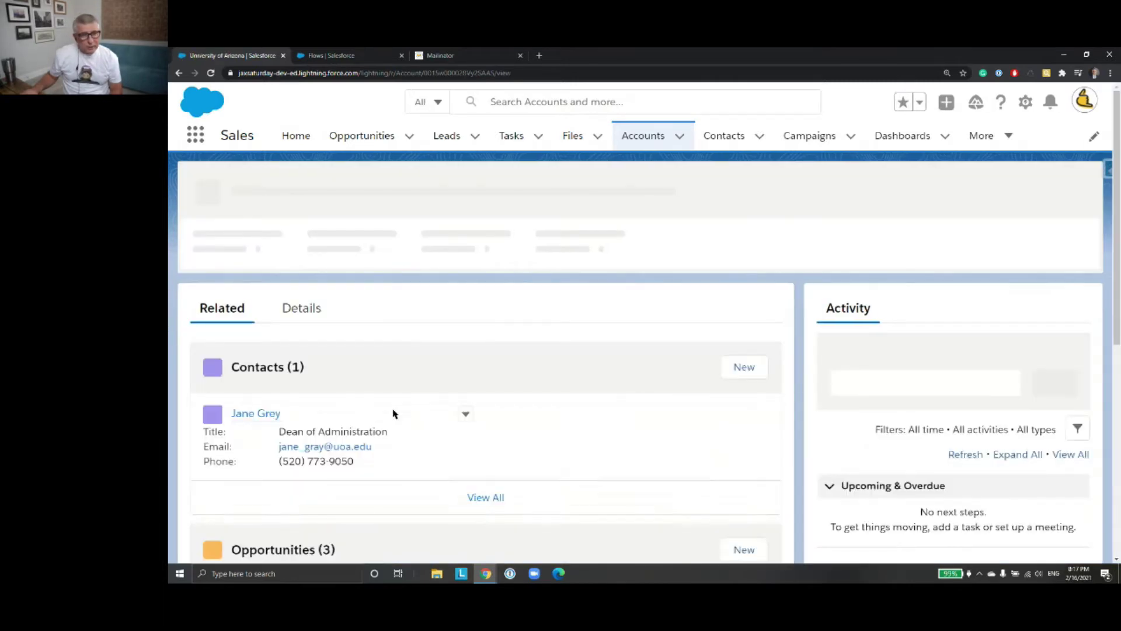
scroll(548, 270, "down", 5)
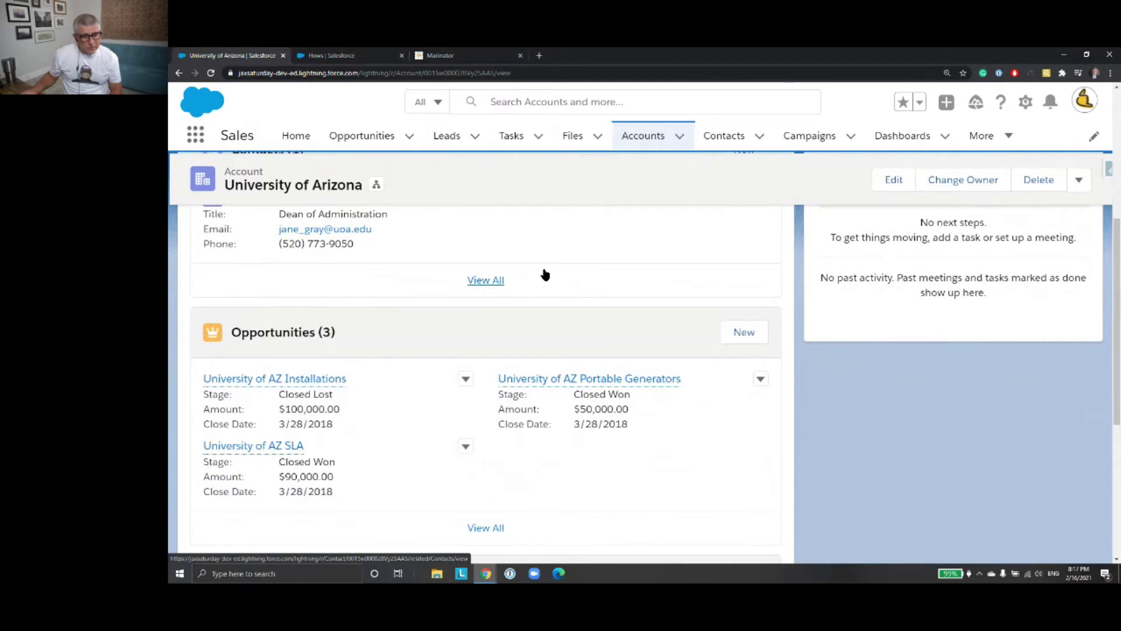
left_click(489, 529)
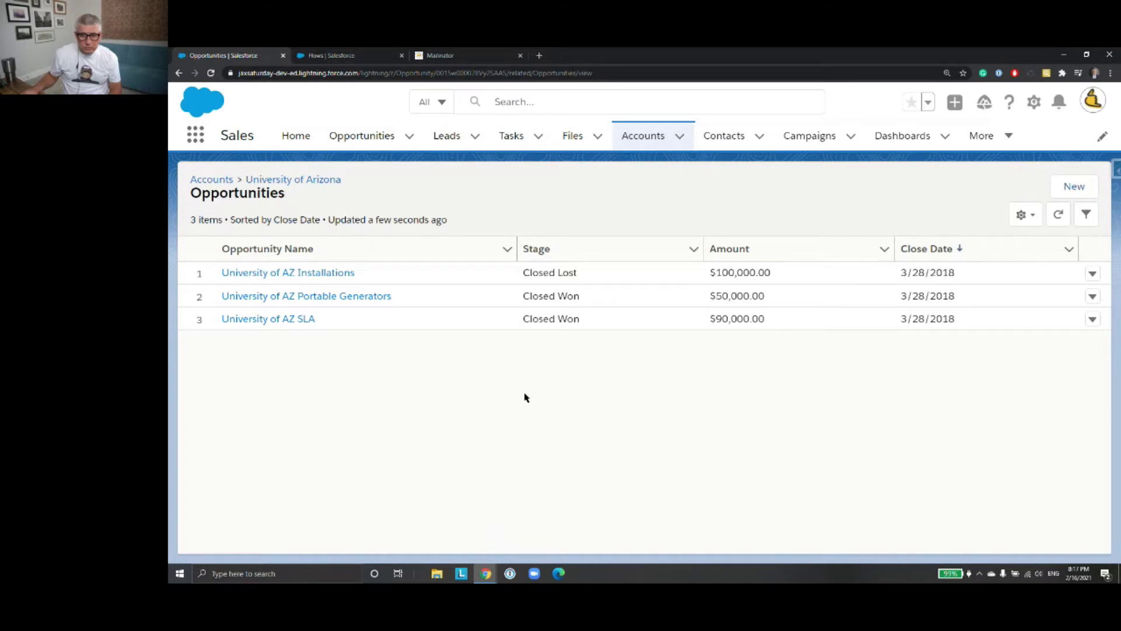
left_click(179, 72)
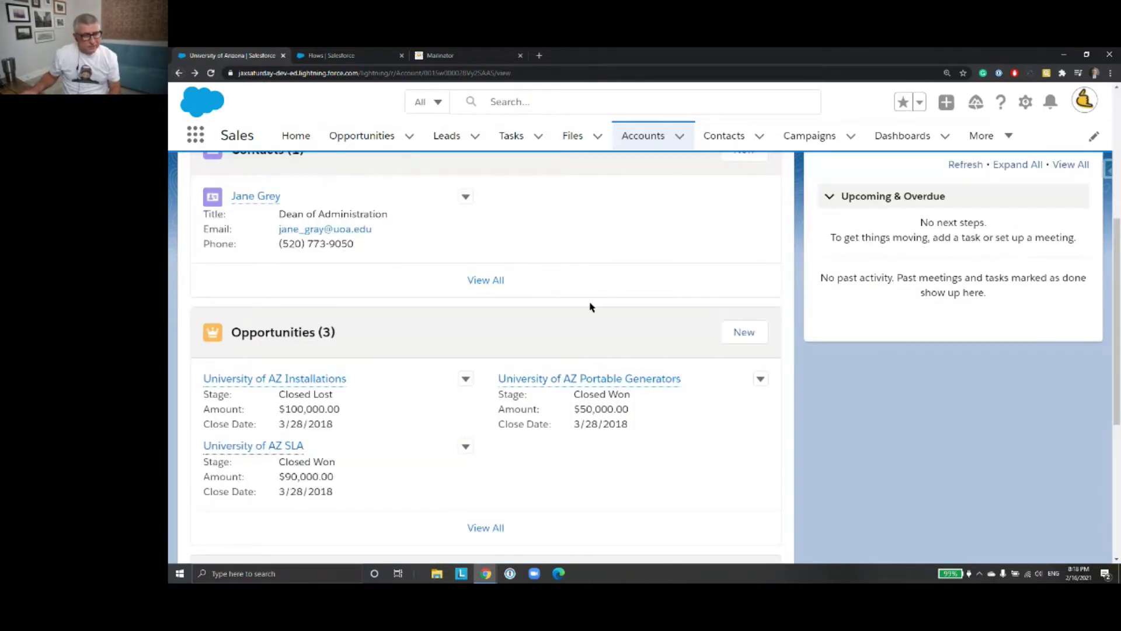
scroll(592, 313, "up", 2)
scroll(573, 313, "up", 4)
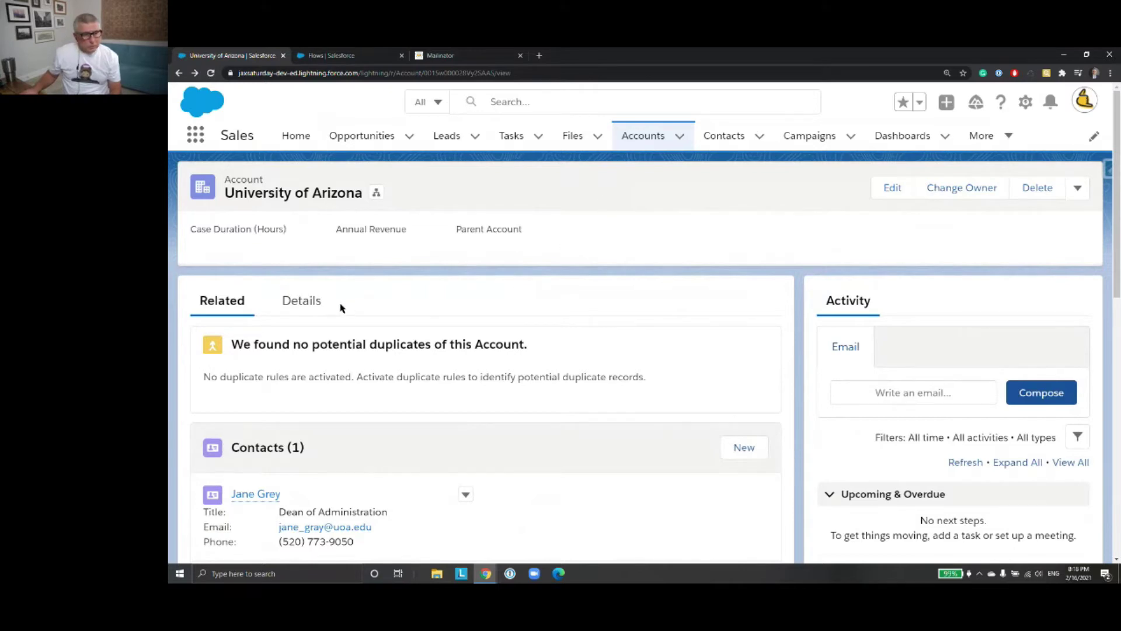
Set the University of Arizona account's Active field to No in its details and save the record
left_click(309, 310)
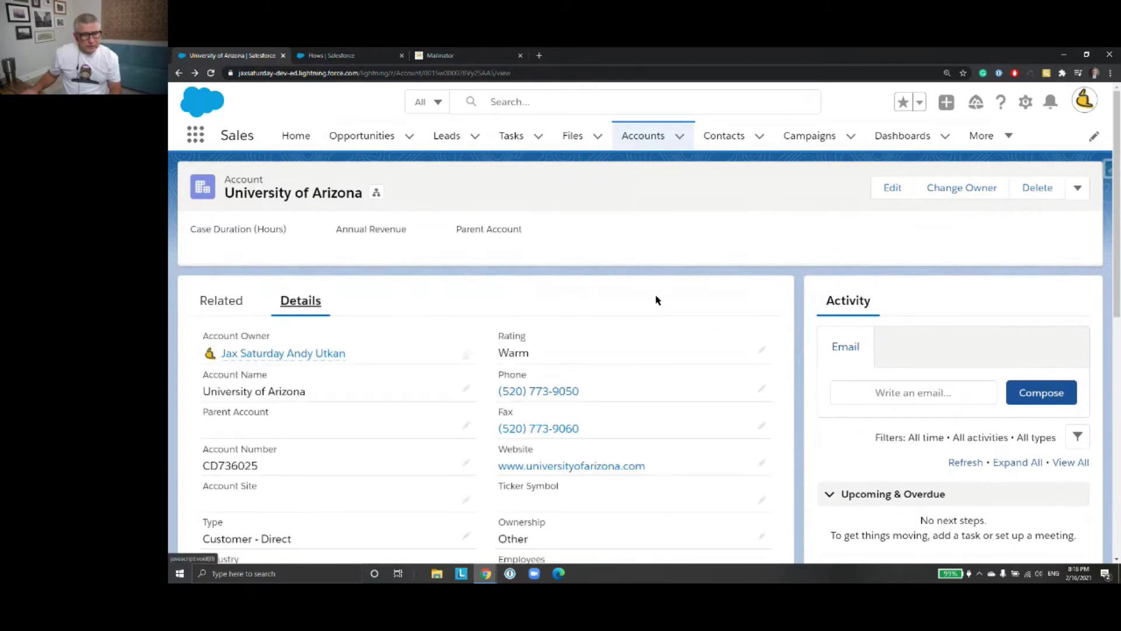
scroll(657, 301, "down", 2)
scroll(657, 300, "down", 2)
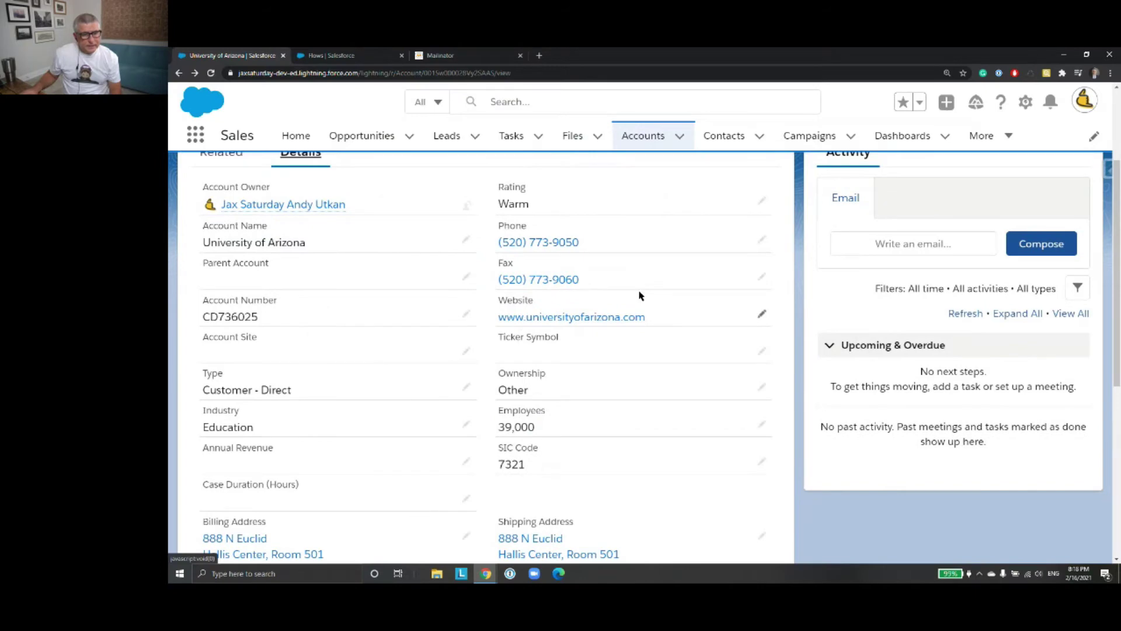
scroll(640, 297, "down", 5)
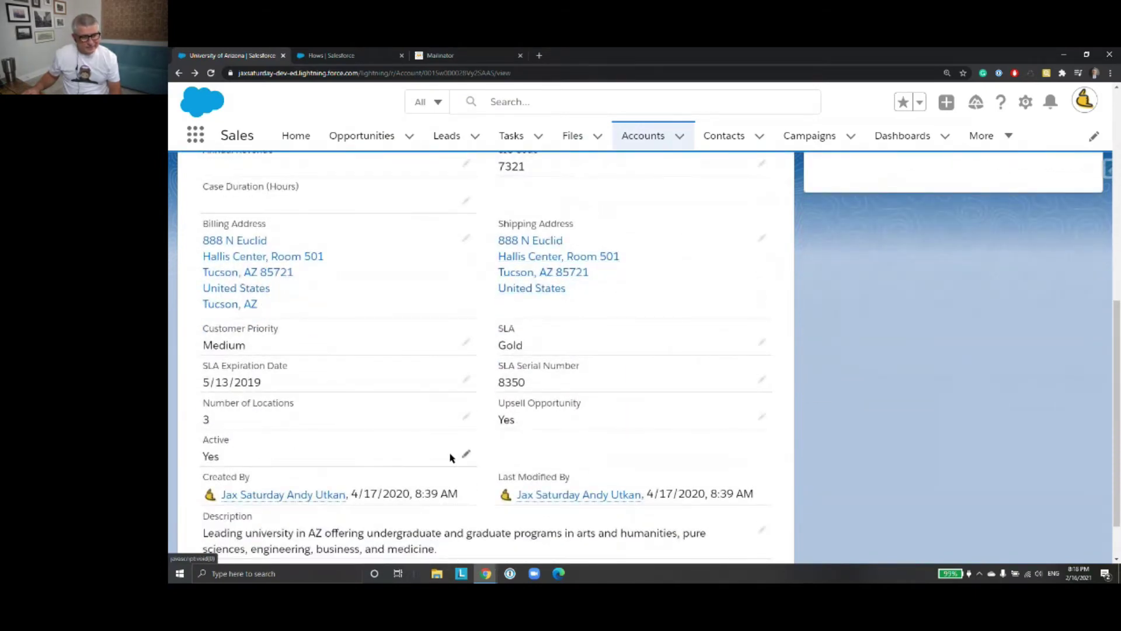
left_click(468, 459)
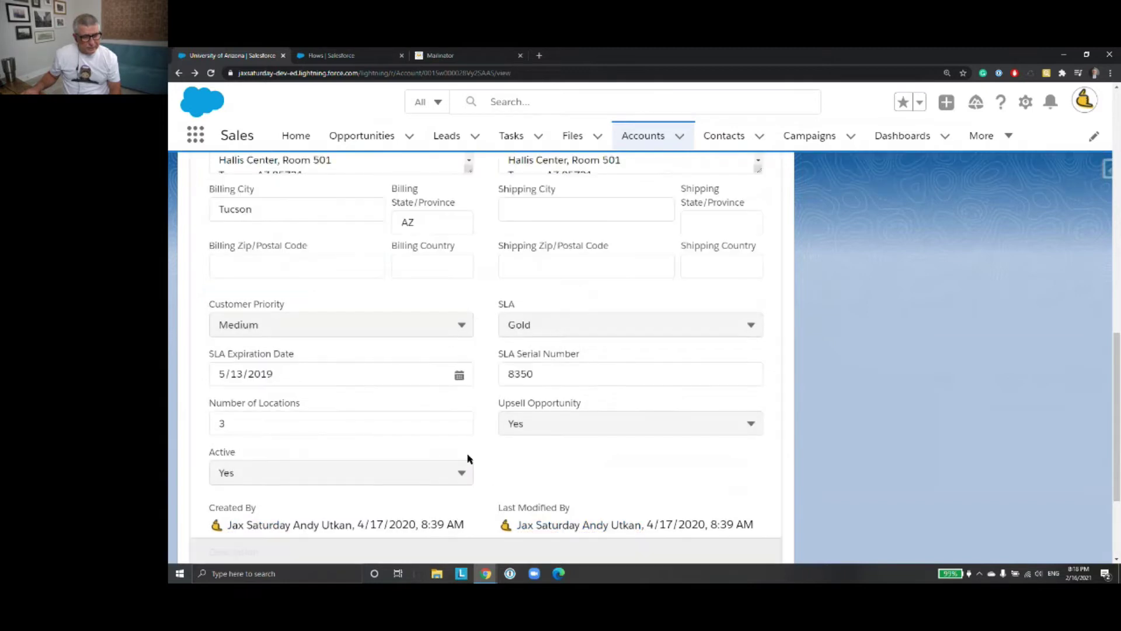
left_click(461, 474)
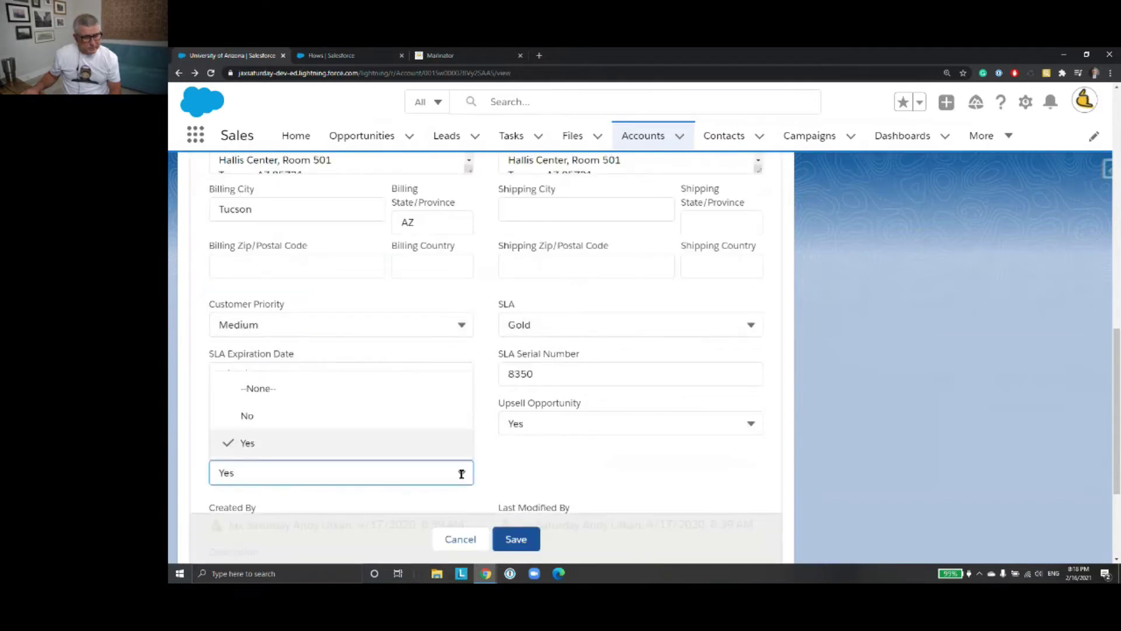
left_click(404, 416)
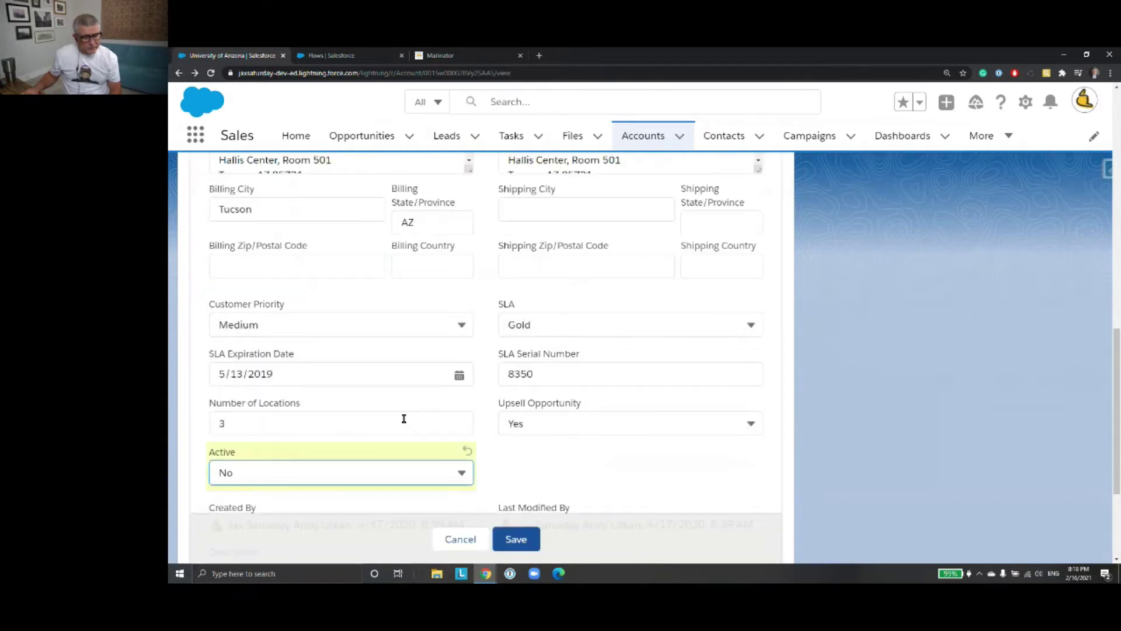
left_click(522, 543)
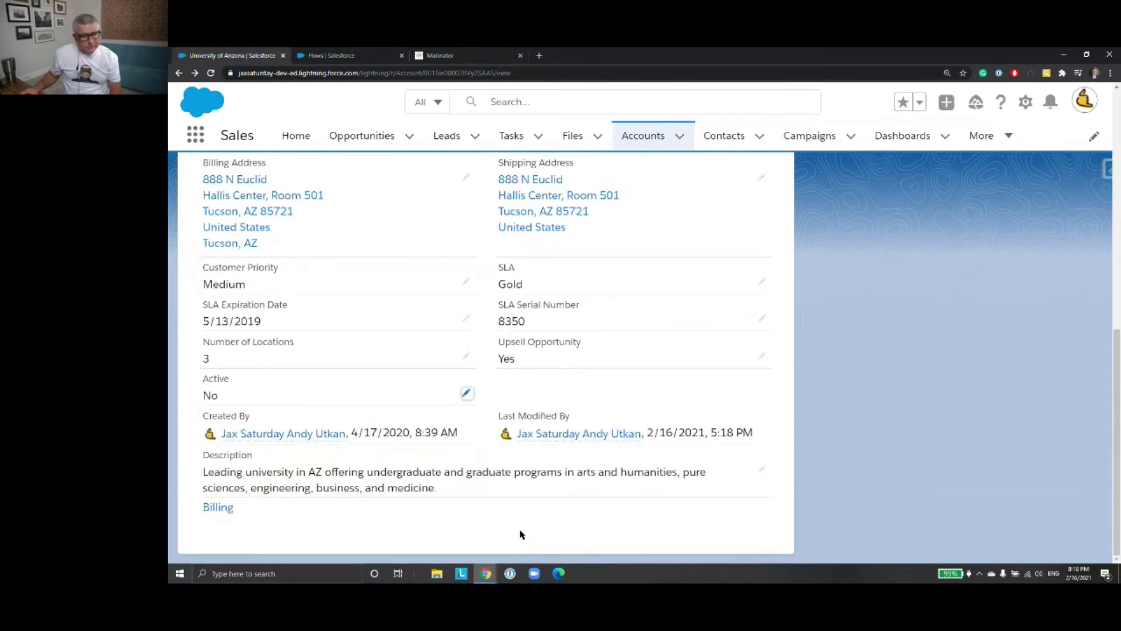
Open the account's full related opportunities list and check the stage of each opportunity
scroll(381, 269, "up", 10)
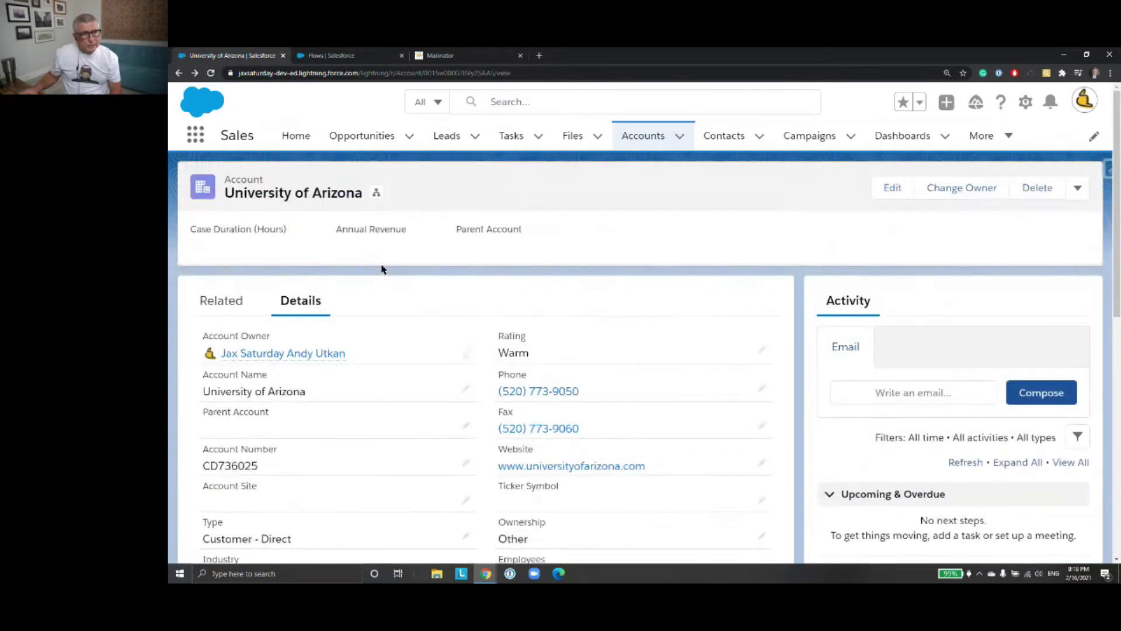
left_click(233, 314)
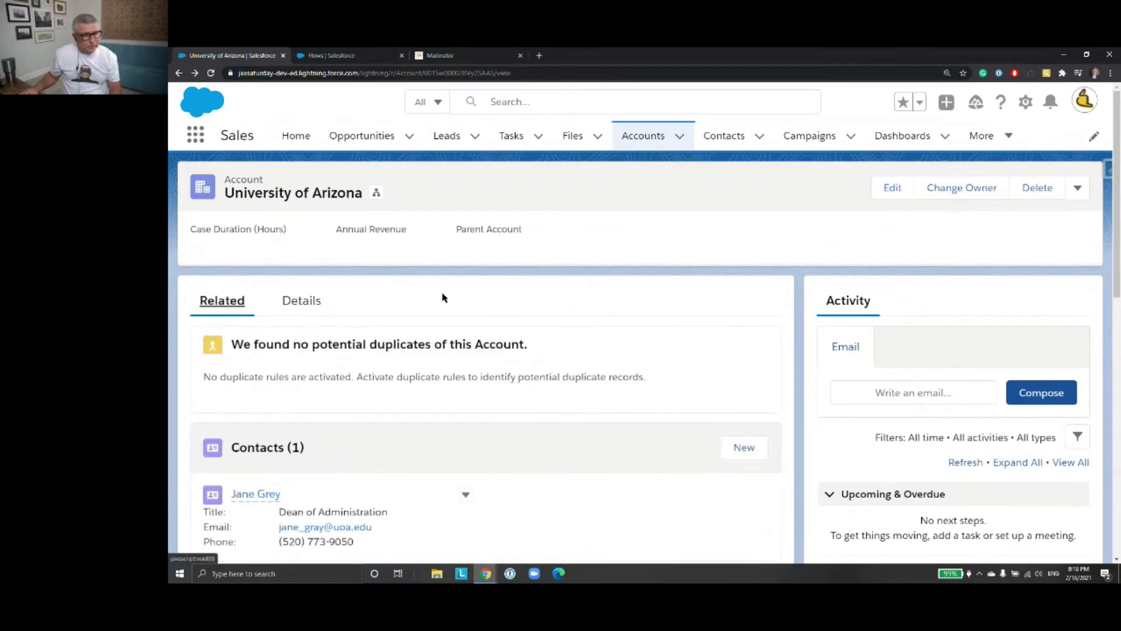
scroll(457, 299, "down", 8)
left_click(487, 433)
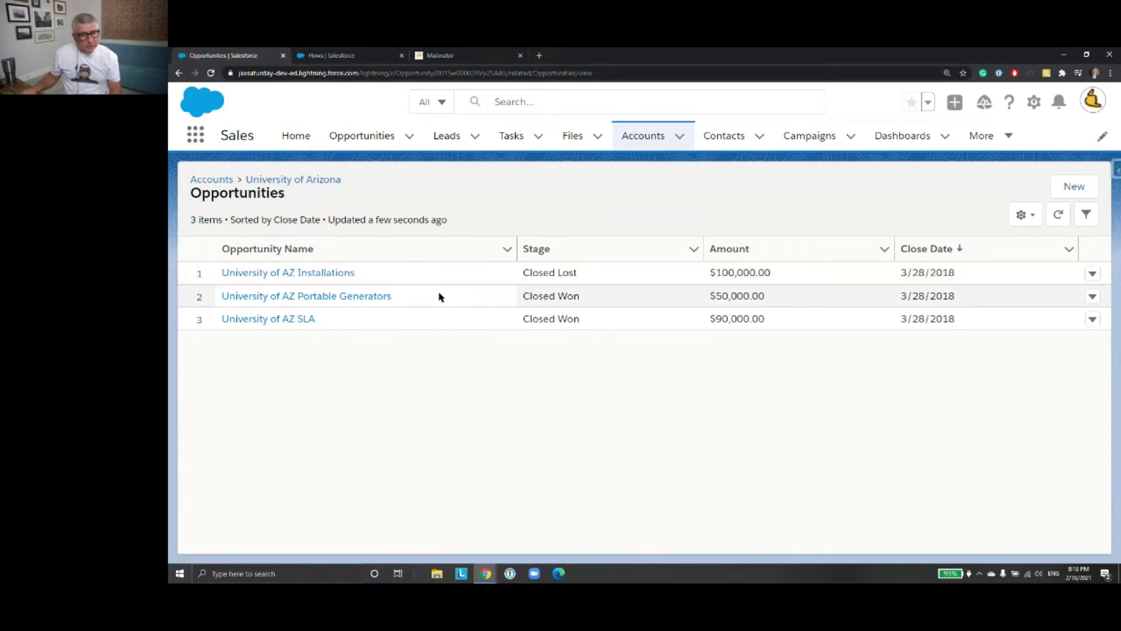
Open the University of AZ Installations opportunity, review its details, last modification and stage history, and return to the opportunities list
left_click(342, 278)
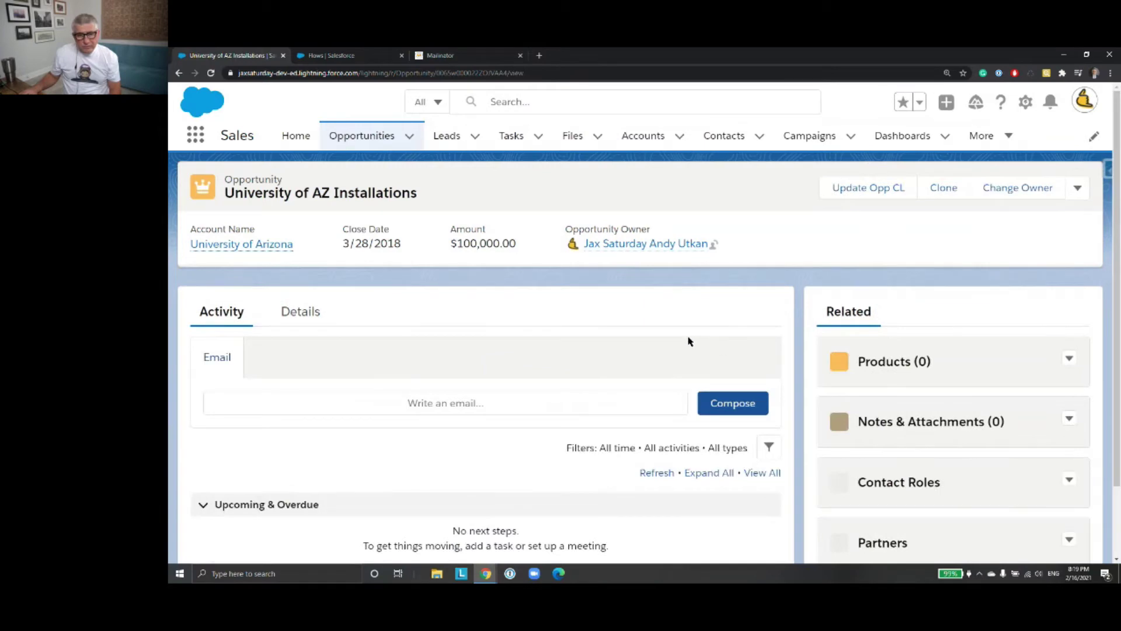
scroll(669, 336, "down", 3)
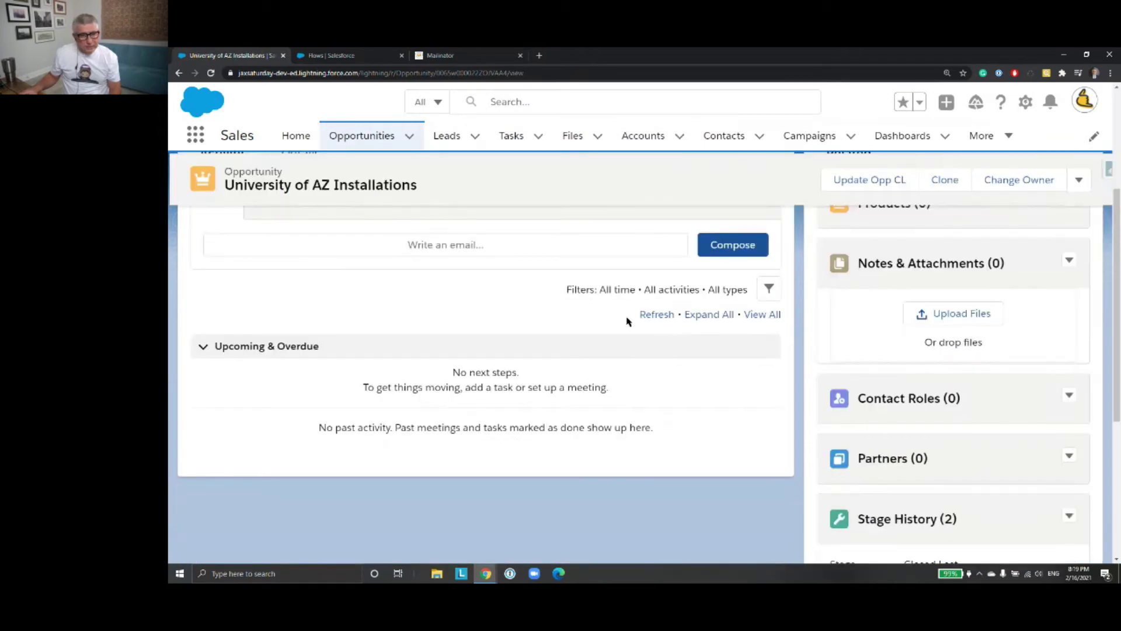
scroll(616, 321, "up", 4)
left_click(301, 358)
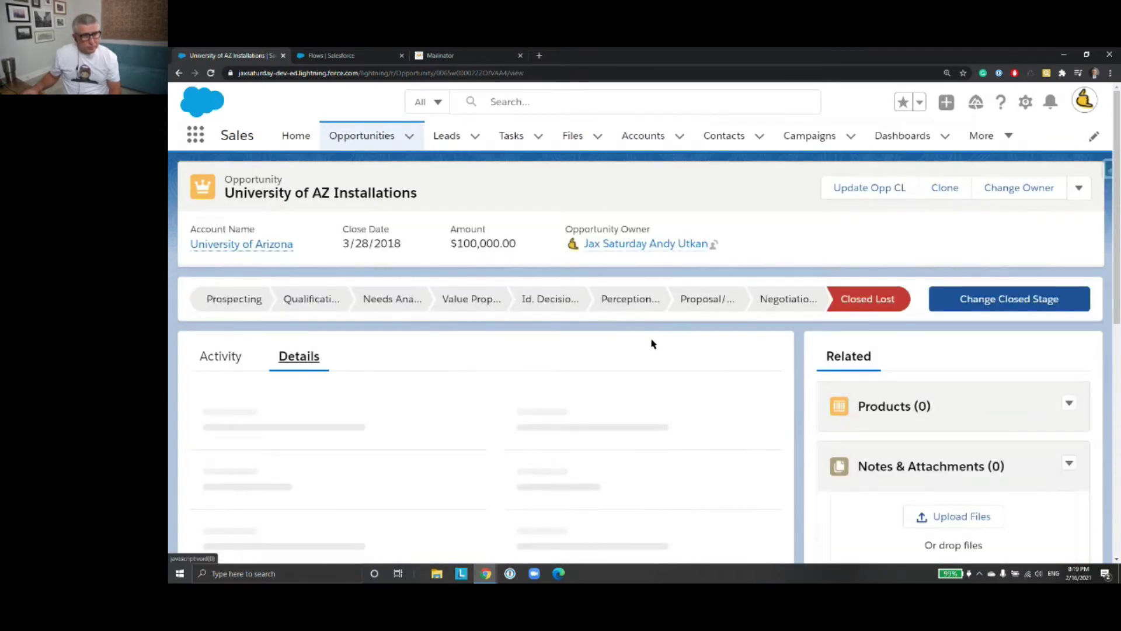
scroll(653, 348, "down", 1)
scroll(653, 348, "down", 10)
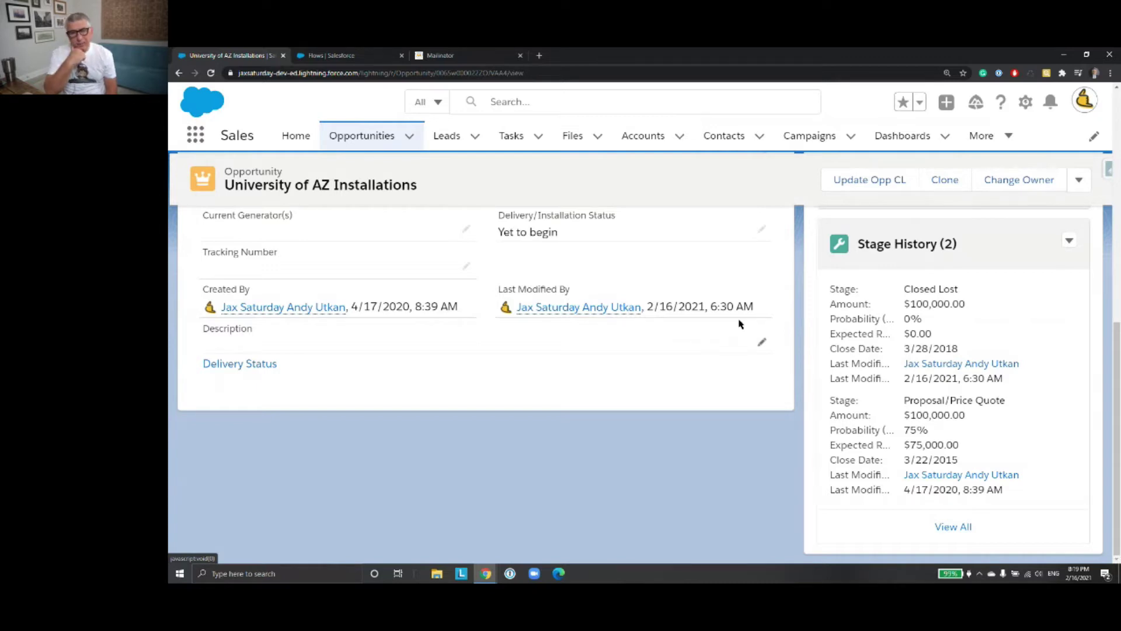
scroll(720, 317, "up", 10)
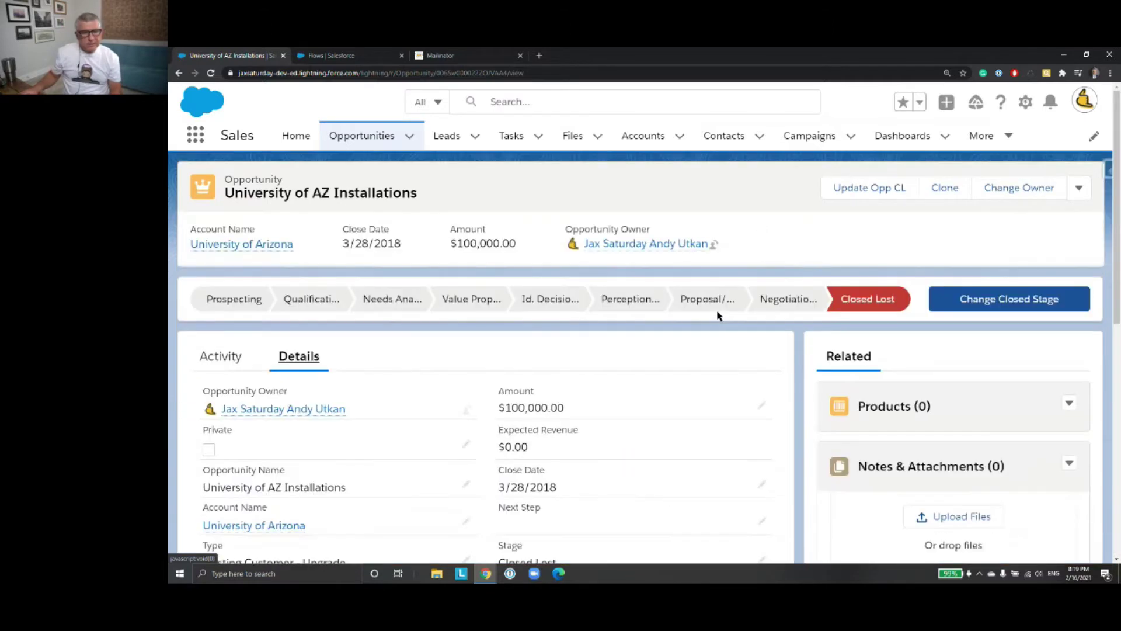
left_click(178, 73)
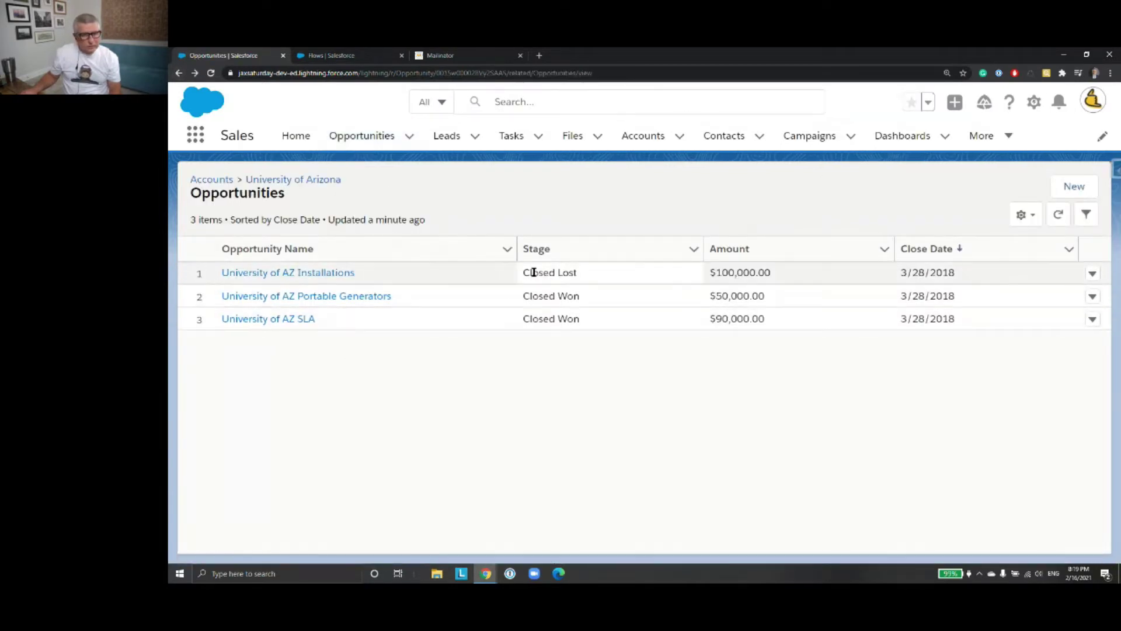
Open the University of AZ SLA opportunity, make Proposal/Price Quote its current stage, and check the Stage field in its details
left_click(299, 322)
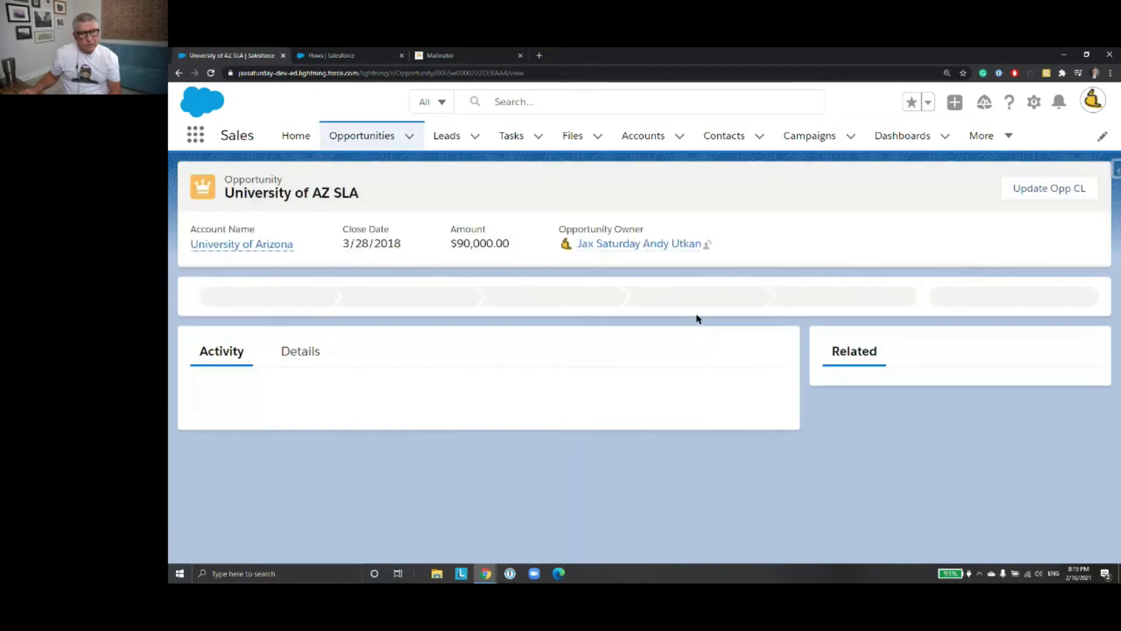
left_click(707, 305)
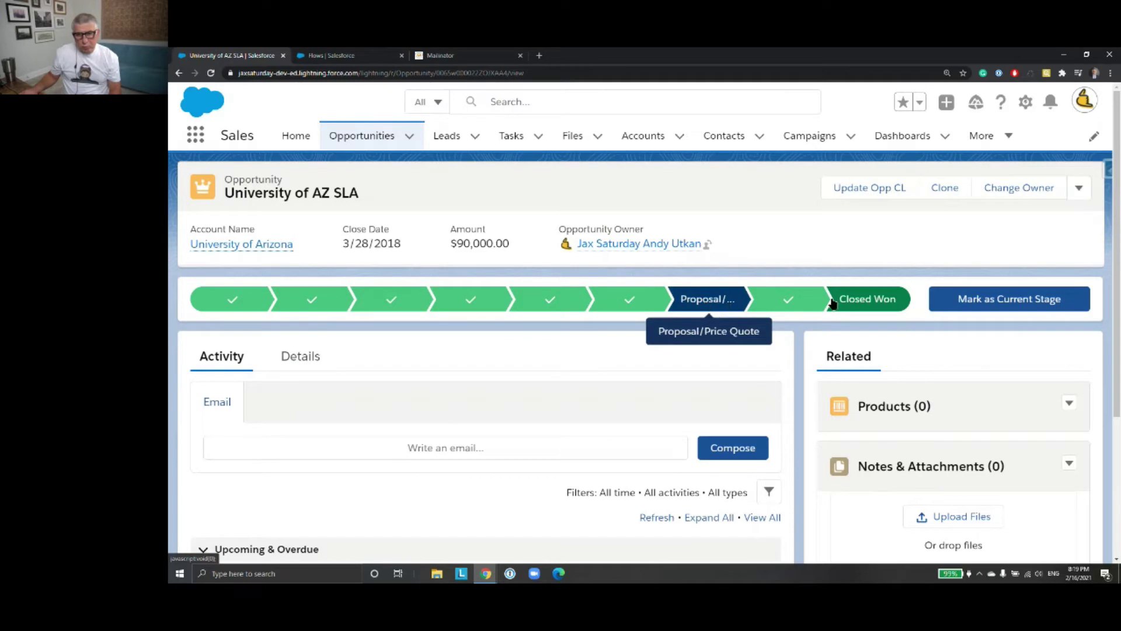
left_click(975, 302)
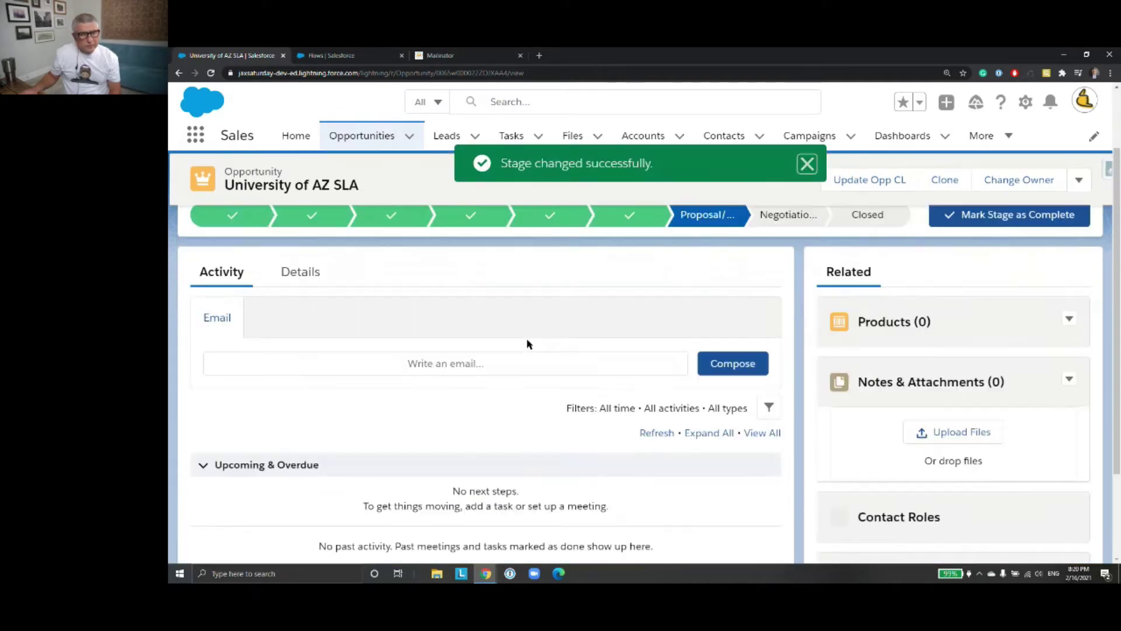
left_click(310, 357)
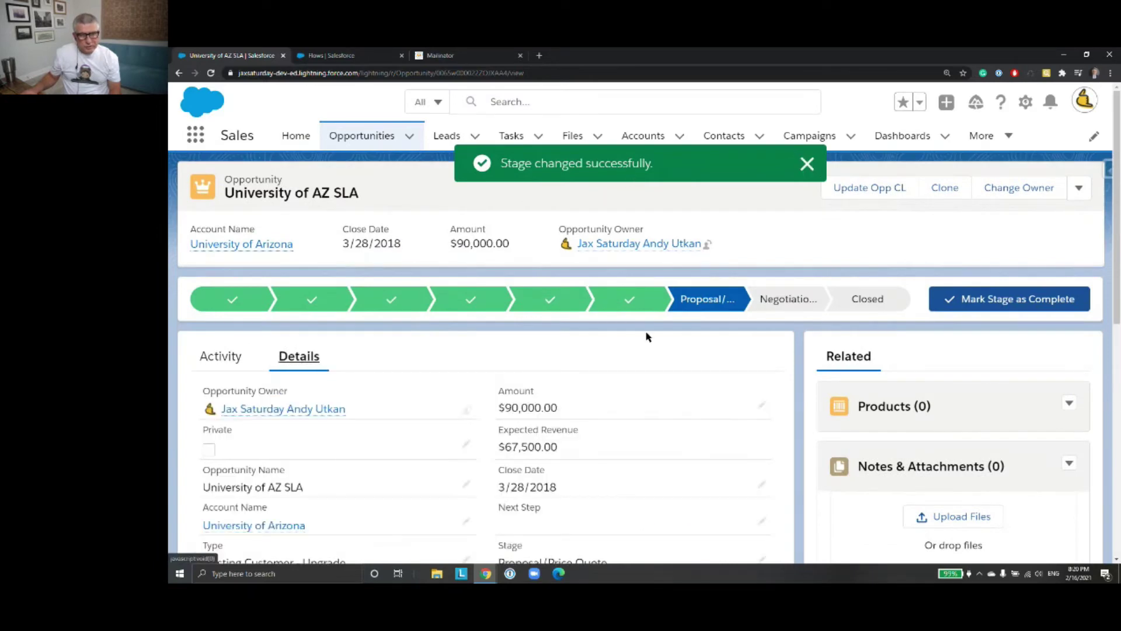
scroll(649, 357, "down", 1)
scroll(653, 378, "down", 3)
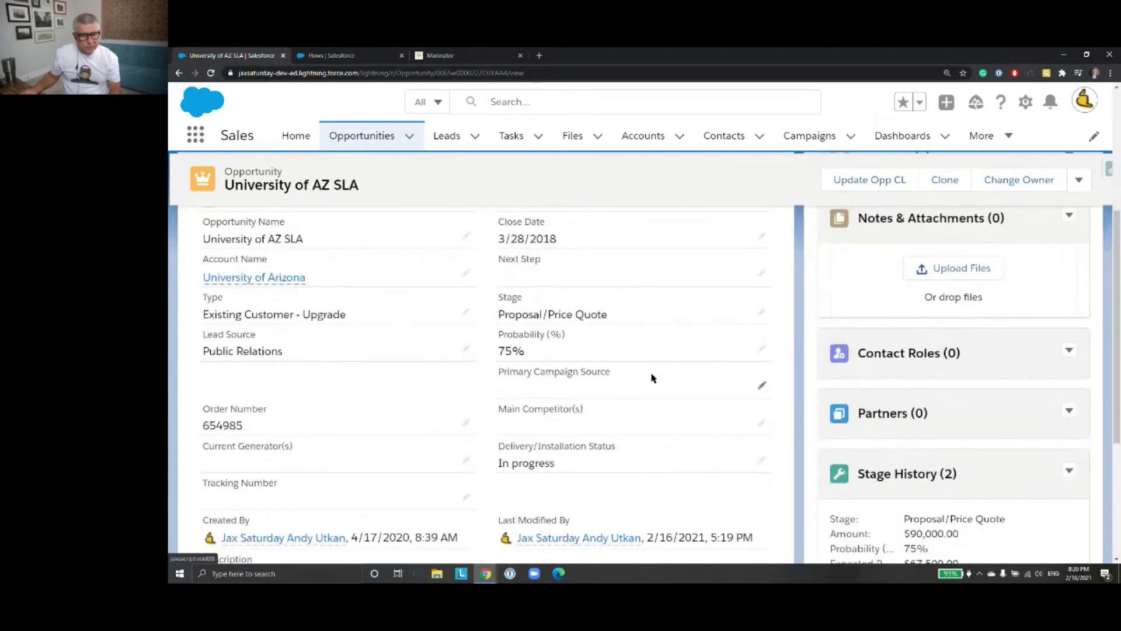
scroll(602, 312, "up", 4)
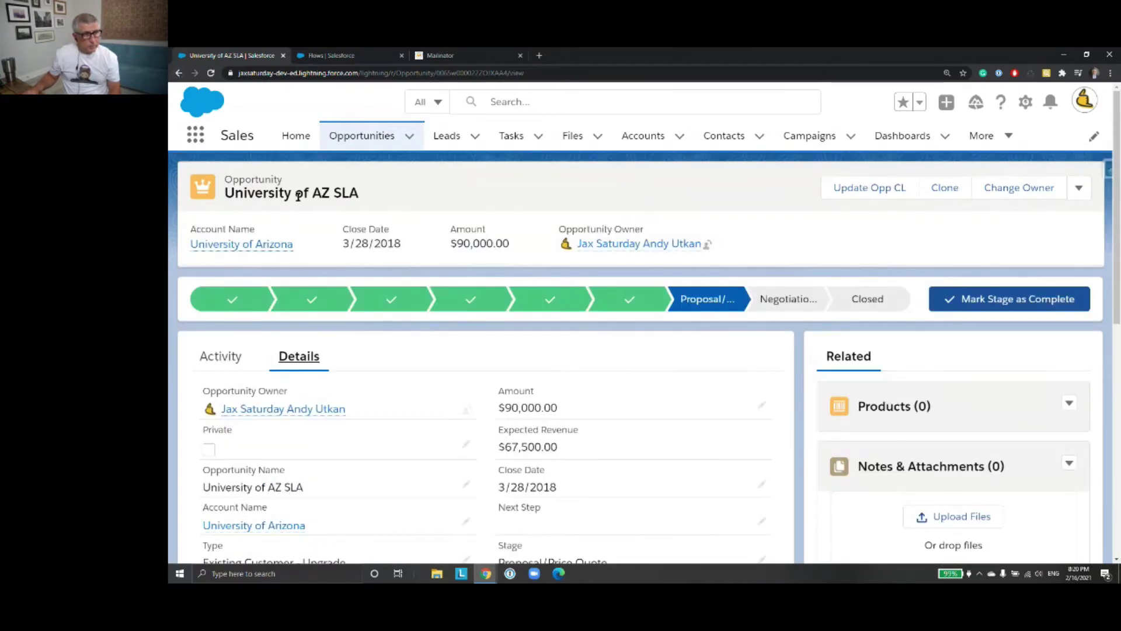
Go through the parent account to the University of AZ Installations opportunity, make Perception Analysis its current stage, and check the Stage field
left_click(281, 247)
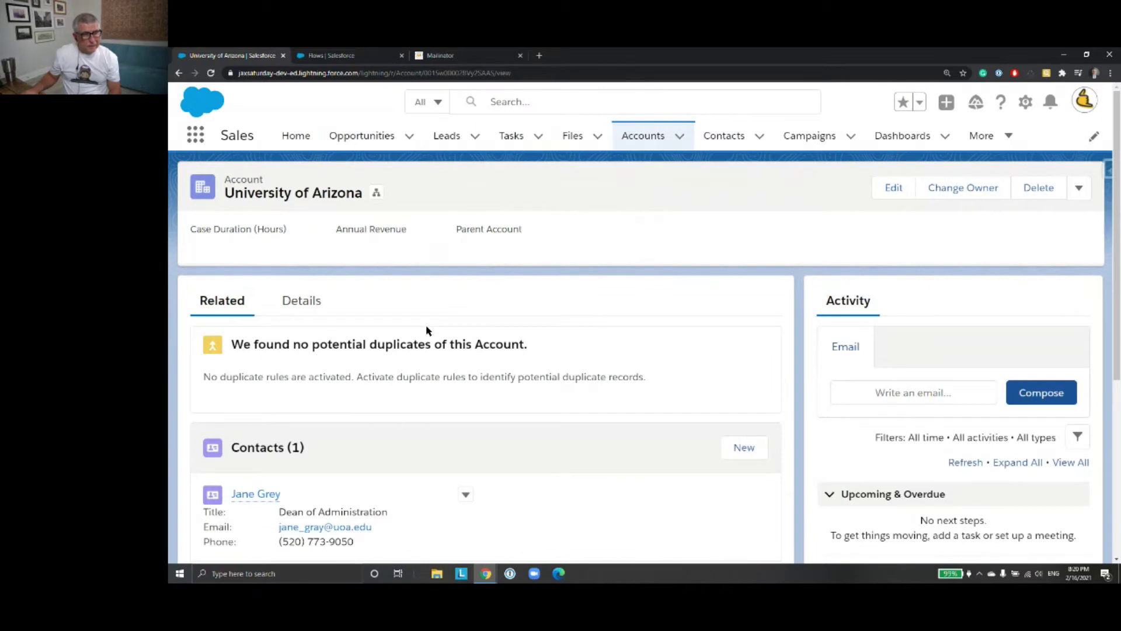
scroll(427, 330, "down", 6)
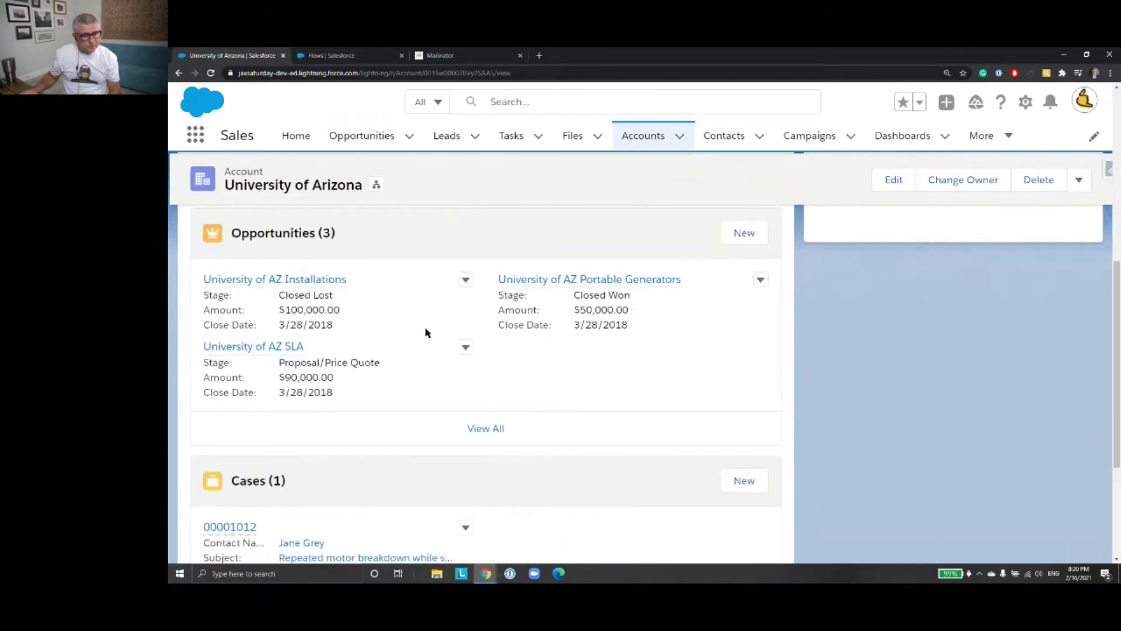
left_click(314, 286)
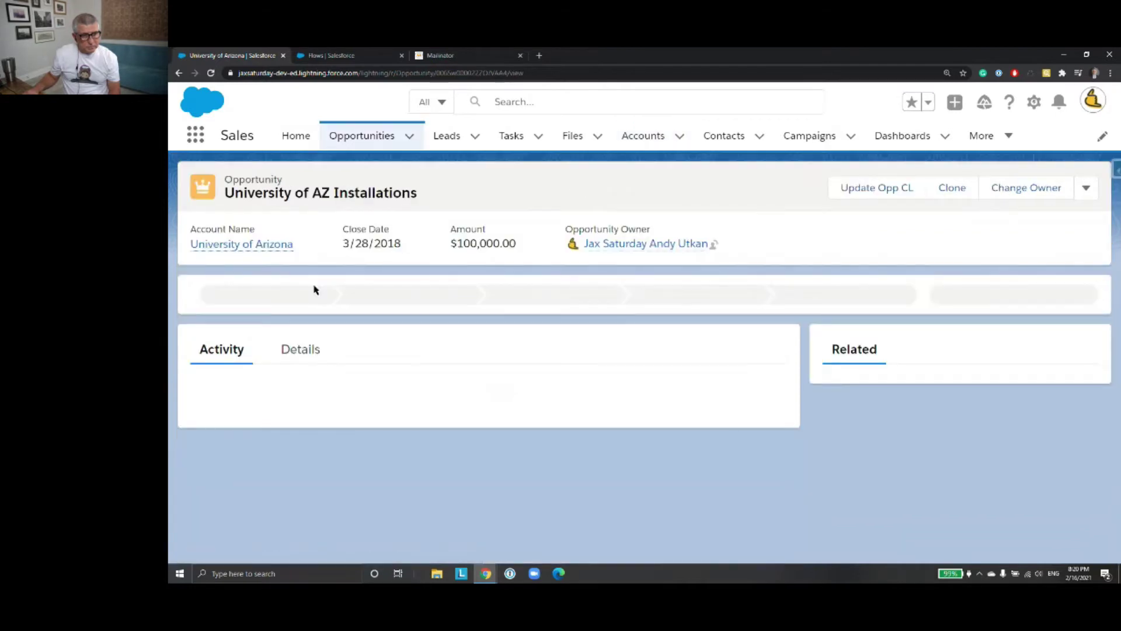
left_click(300, 359)
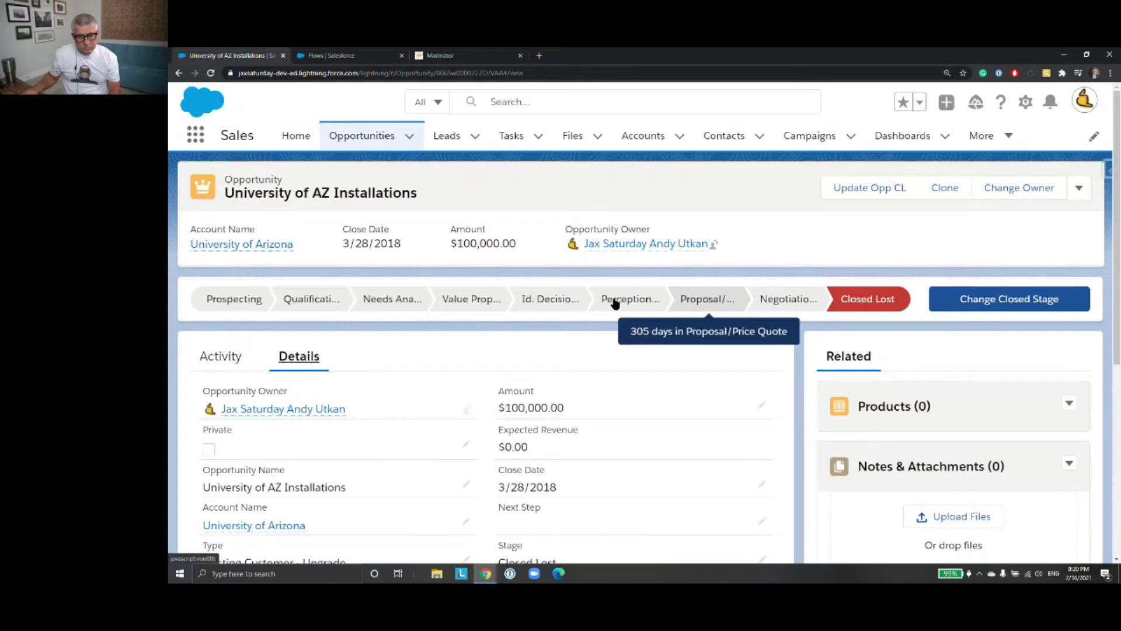
left_click(634, 301)
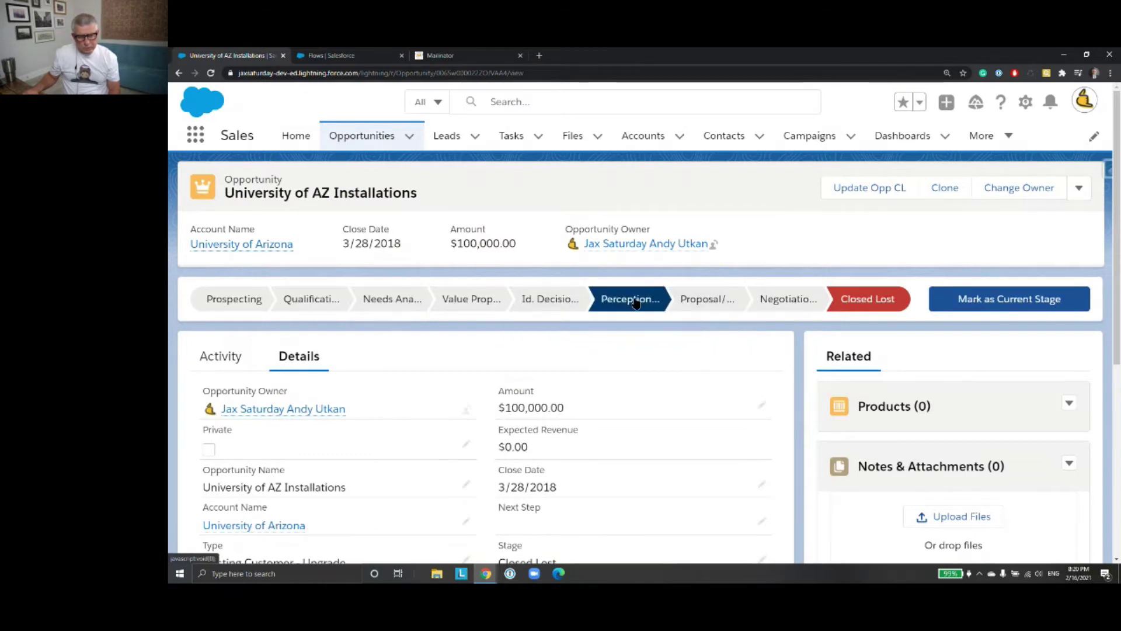
left_click(1007, 301)
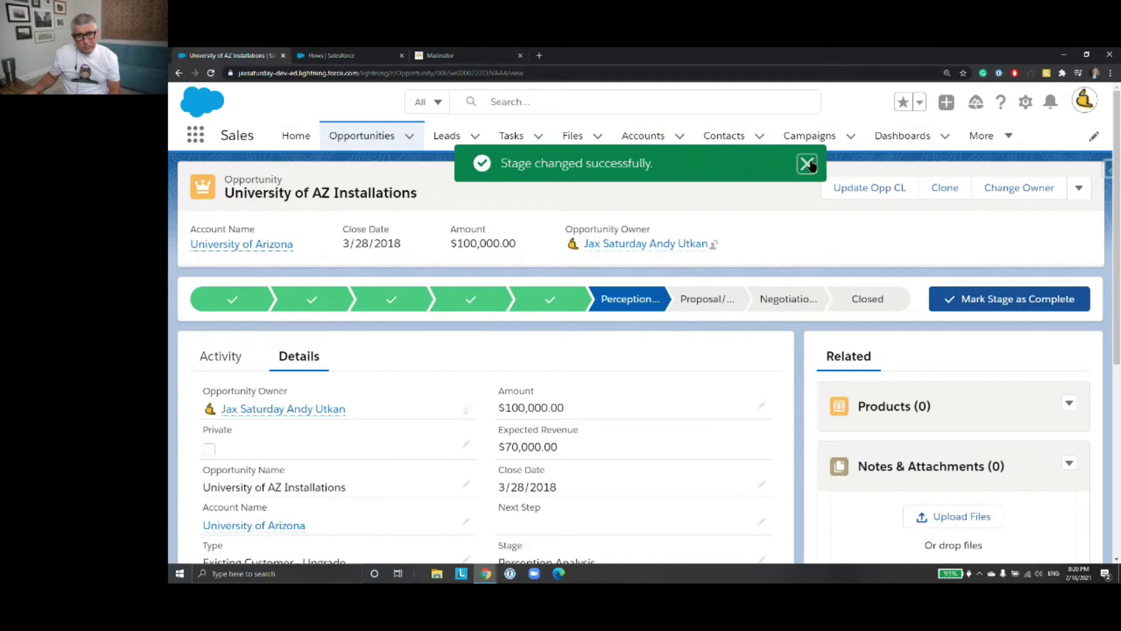
left_click(808, 164)
scroll(689, 425, "down", 3)
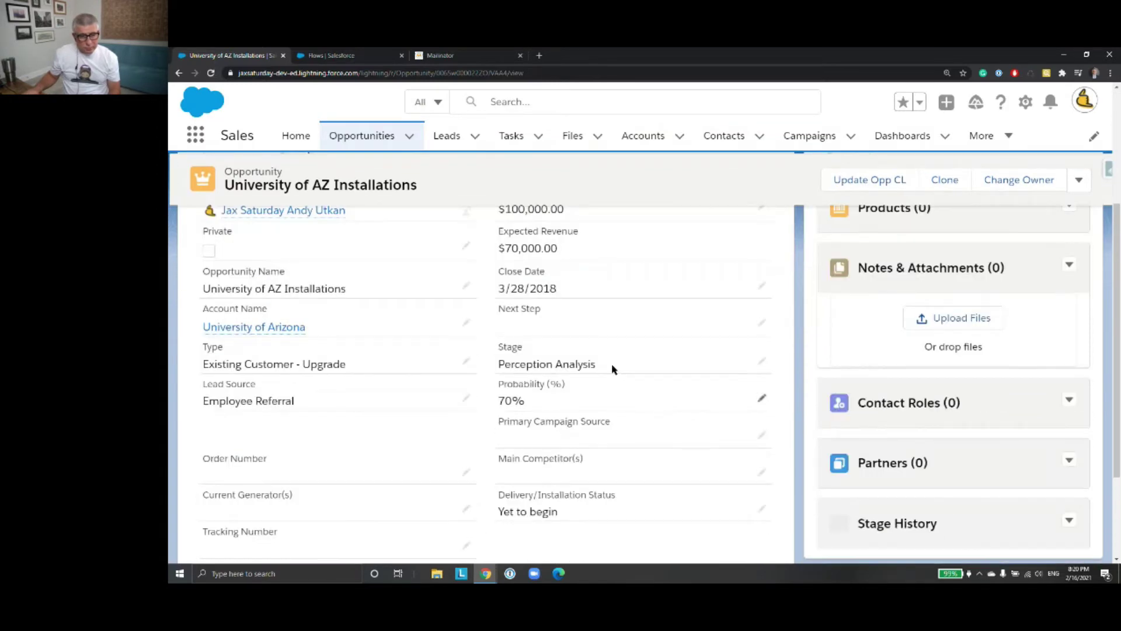
scroll(611, 368, "up", 3)
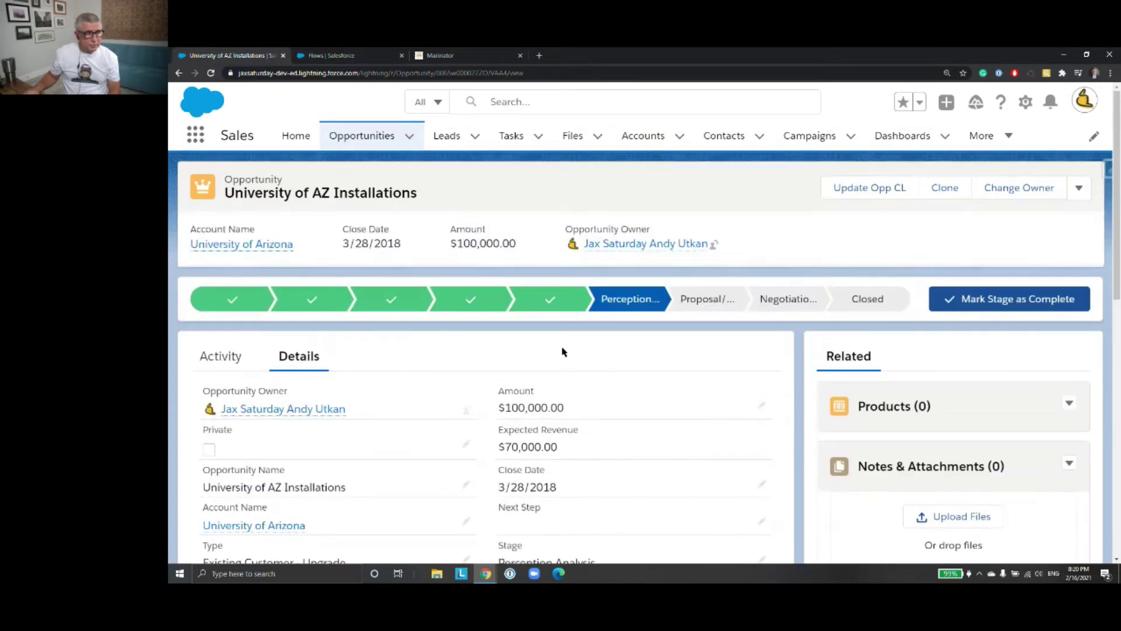
Open the parent University of Arizona account, set its Active field to Yes in the details, and save
left_click(276, 249)
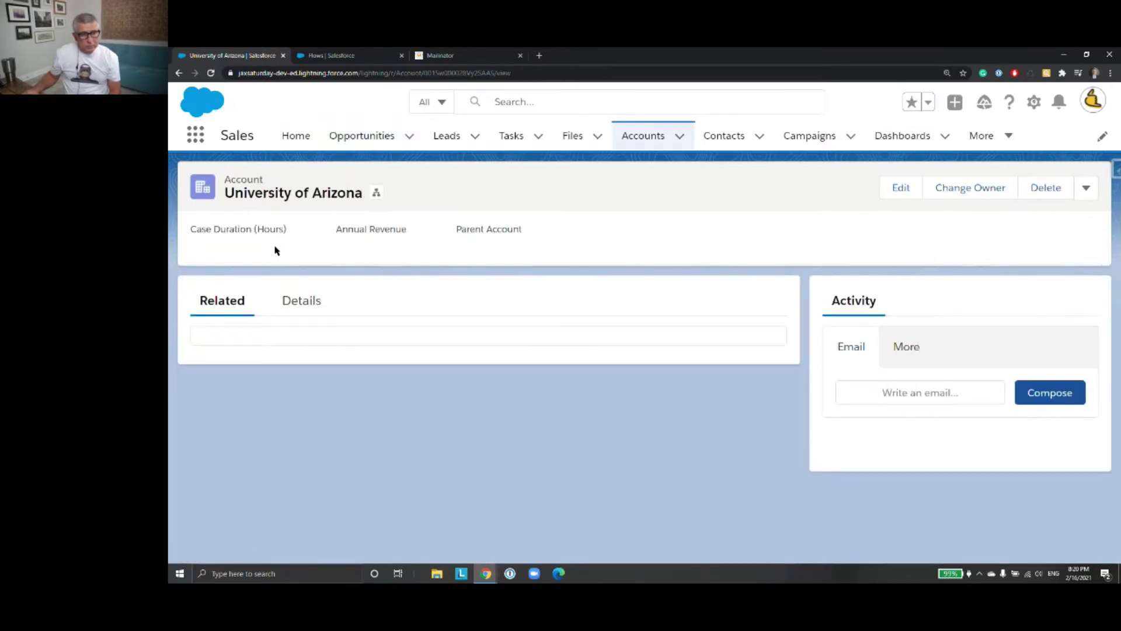
scroll(466, 336, "down", 3)
scroll(462, 339, "up", 3)
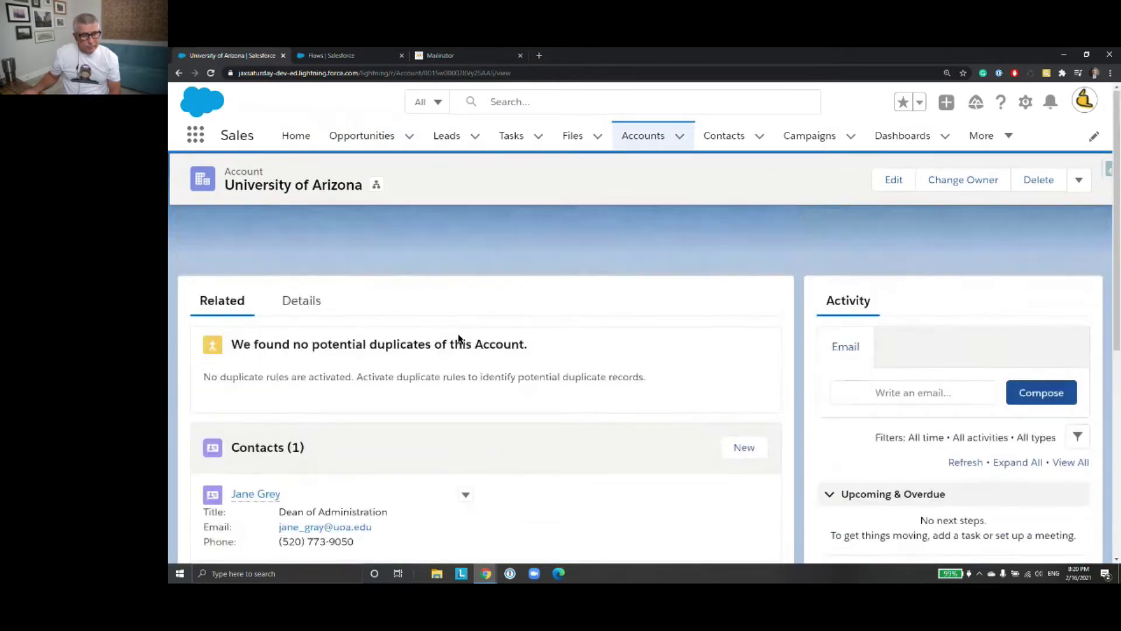
left_click(301, 302)
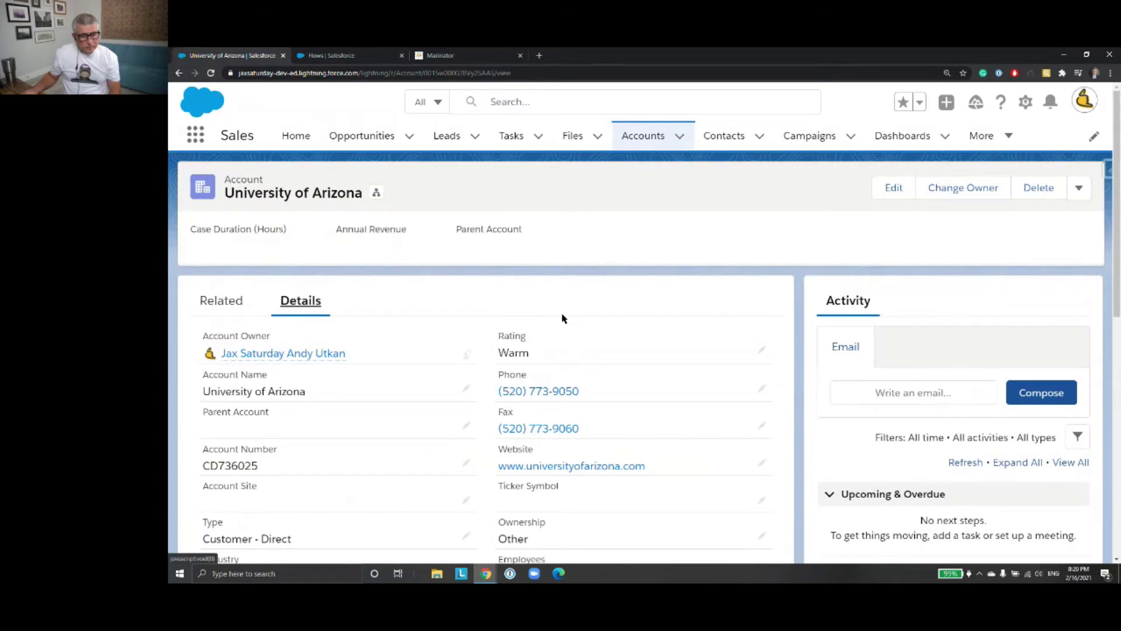
scroll(563, 318, "down", 8)
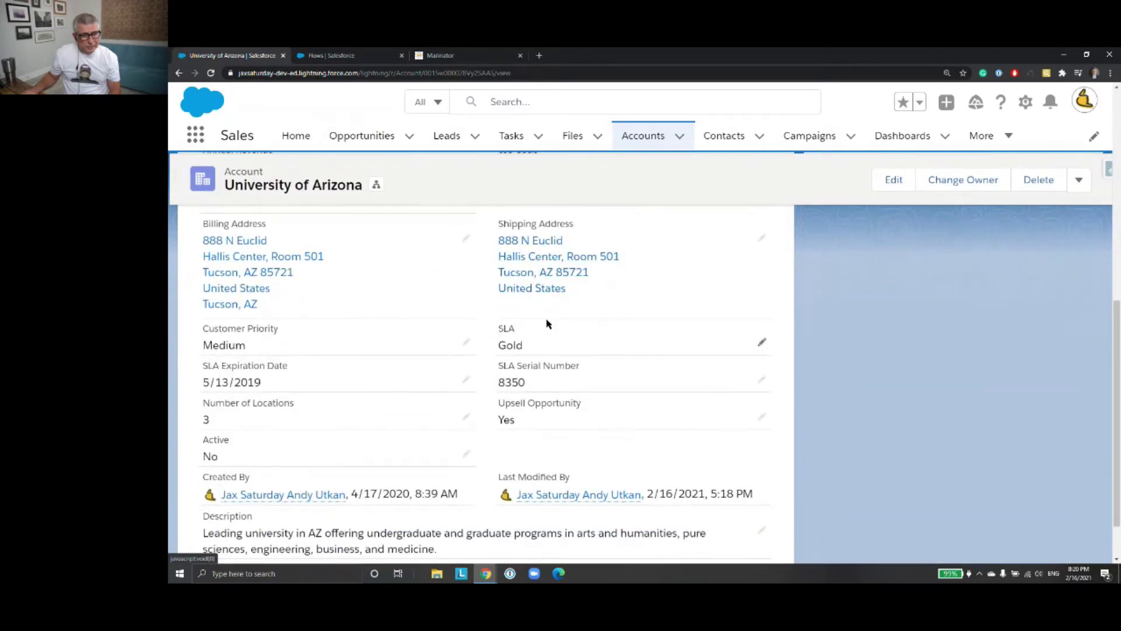
left_click(465, 454)
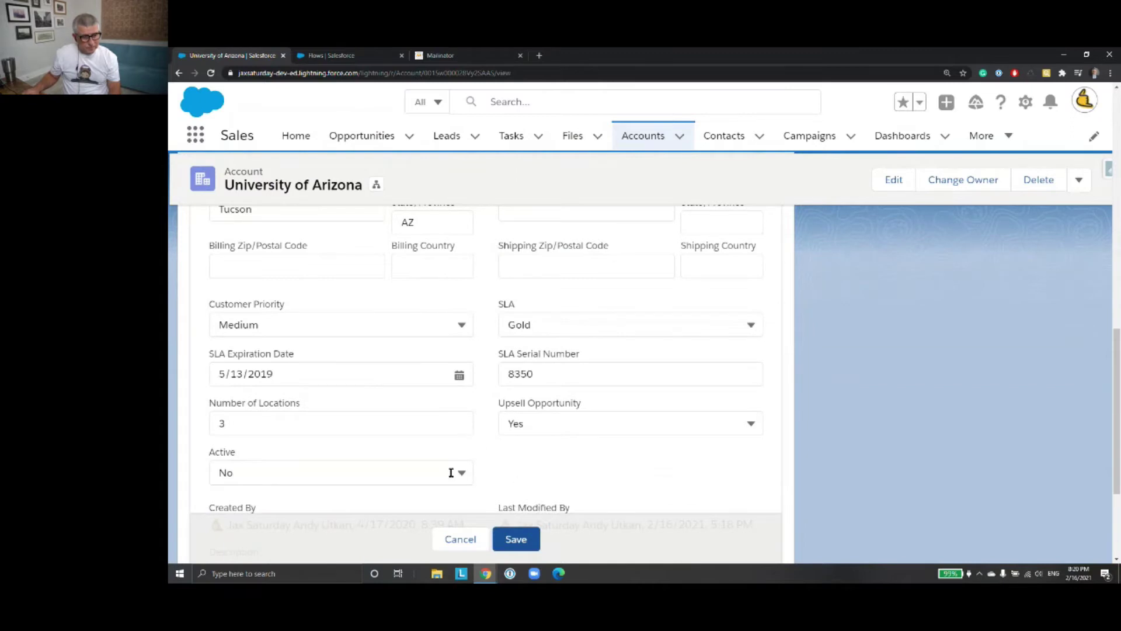
left_click(465, 475)
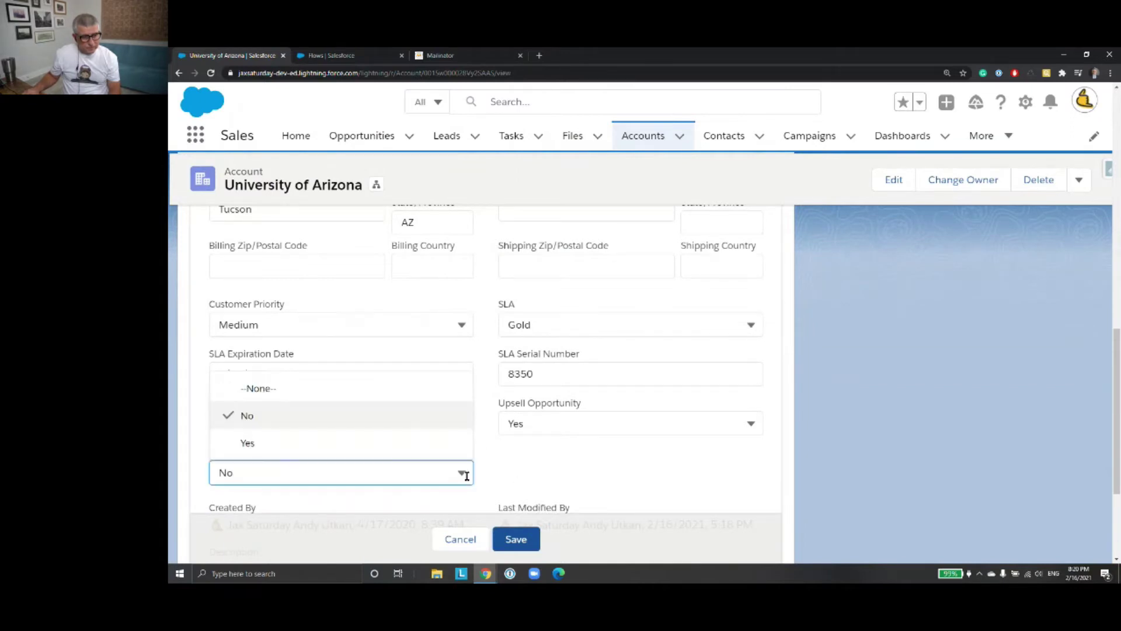
left_click(433, 447)
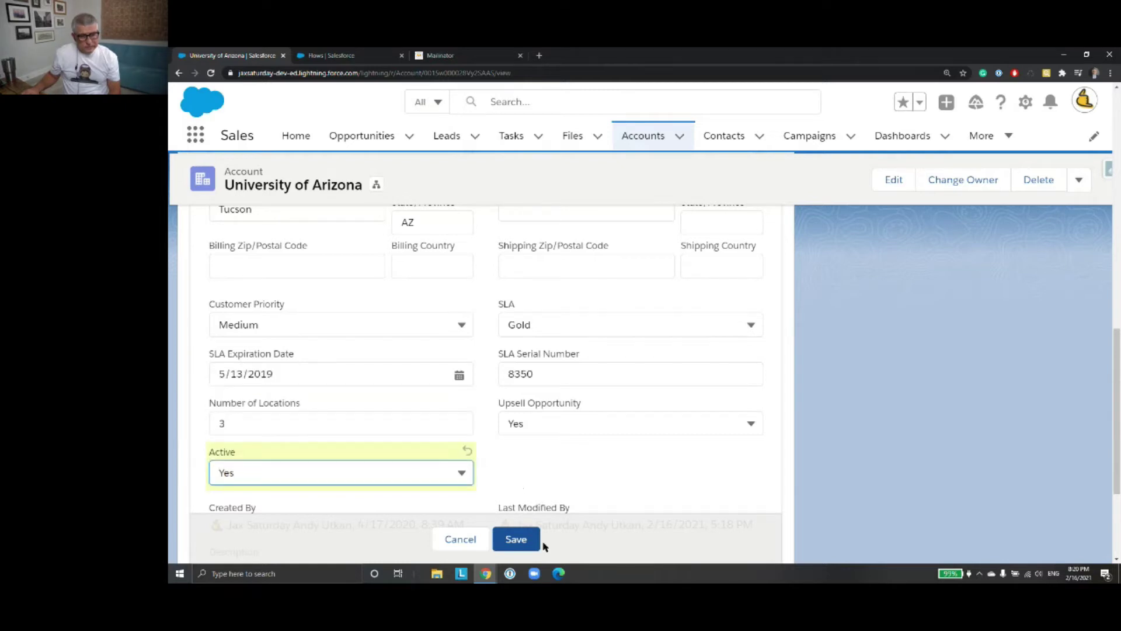
left_click(533, 540)
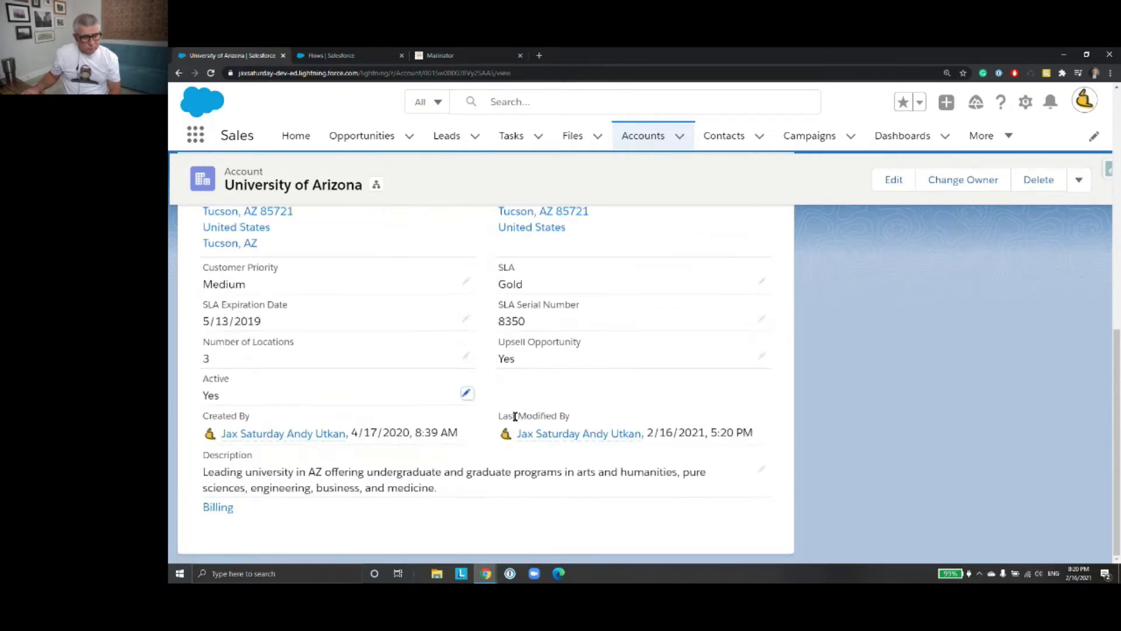
Set the University of Arizona account's Active field to No and save the record
scroll(471, 388, "up", 1)
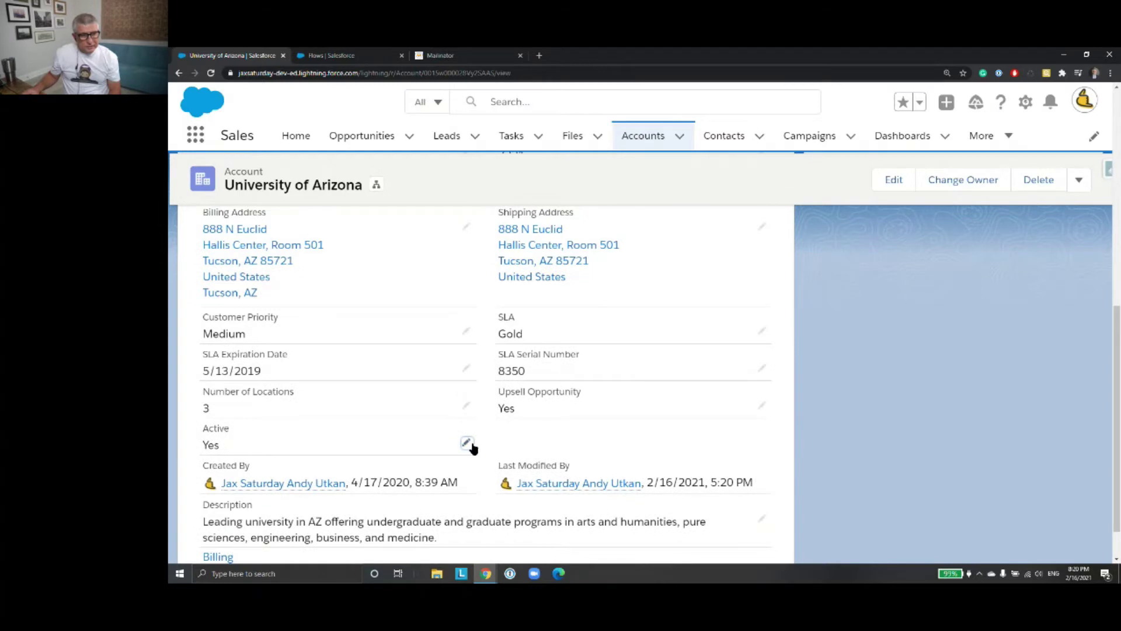
left_click(467, 444)
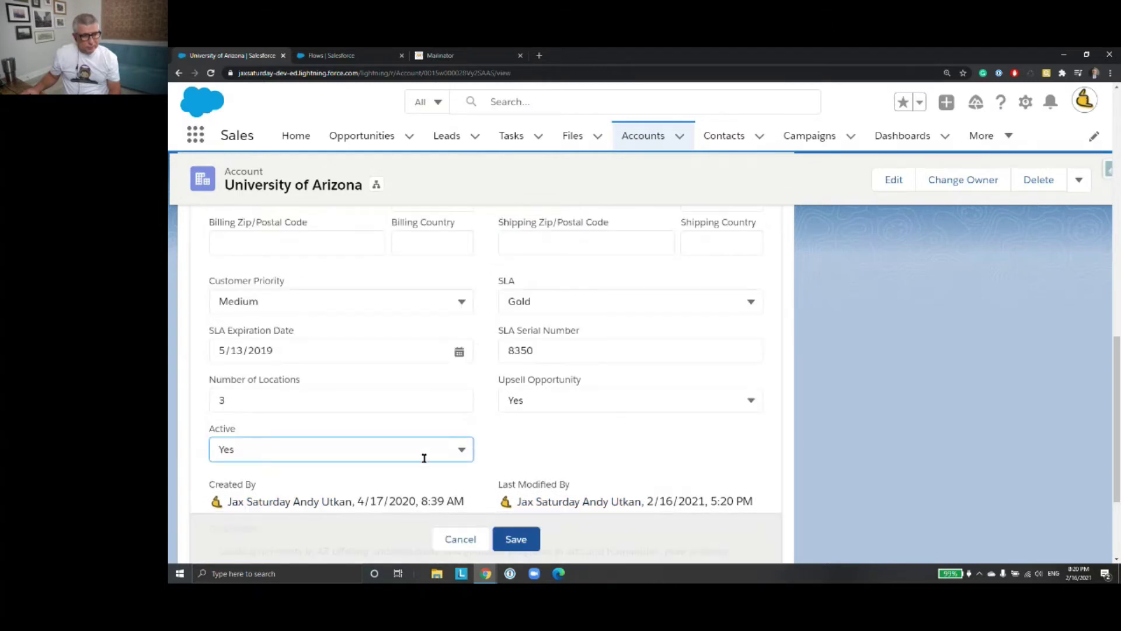
left_click(464, 450)
left_click(438, 501)
left_click(508, 536)
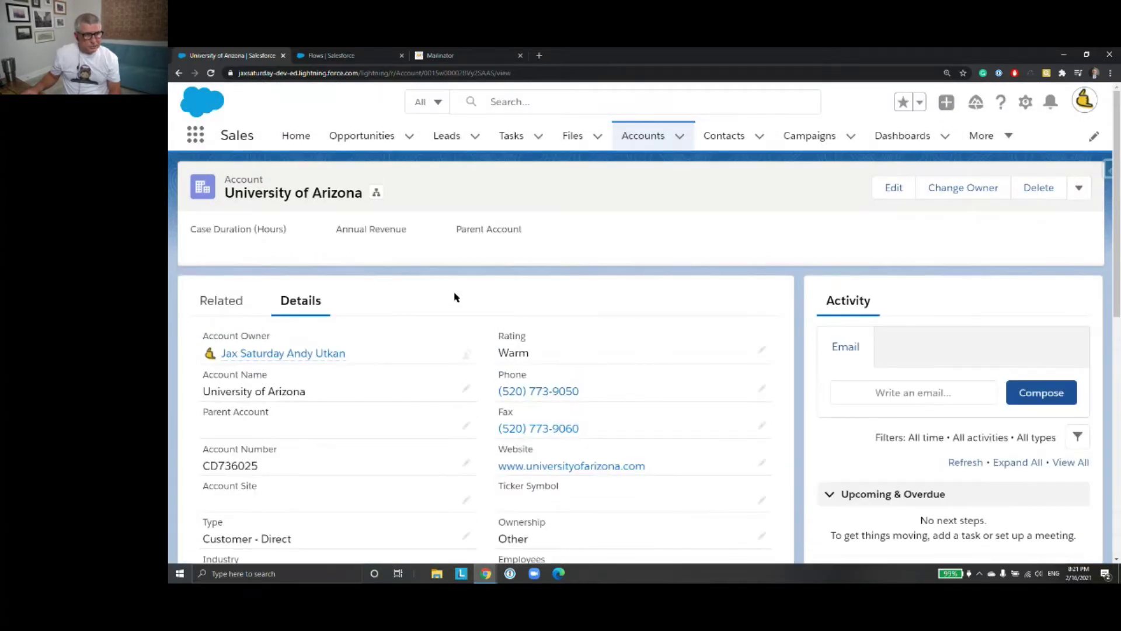
Check the stages of the account's related opportunities, including University of AZ Portable Generators
left_click(235, 257)
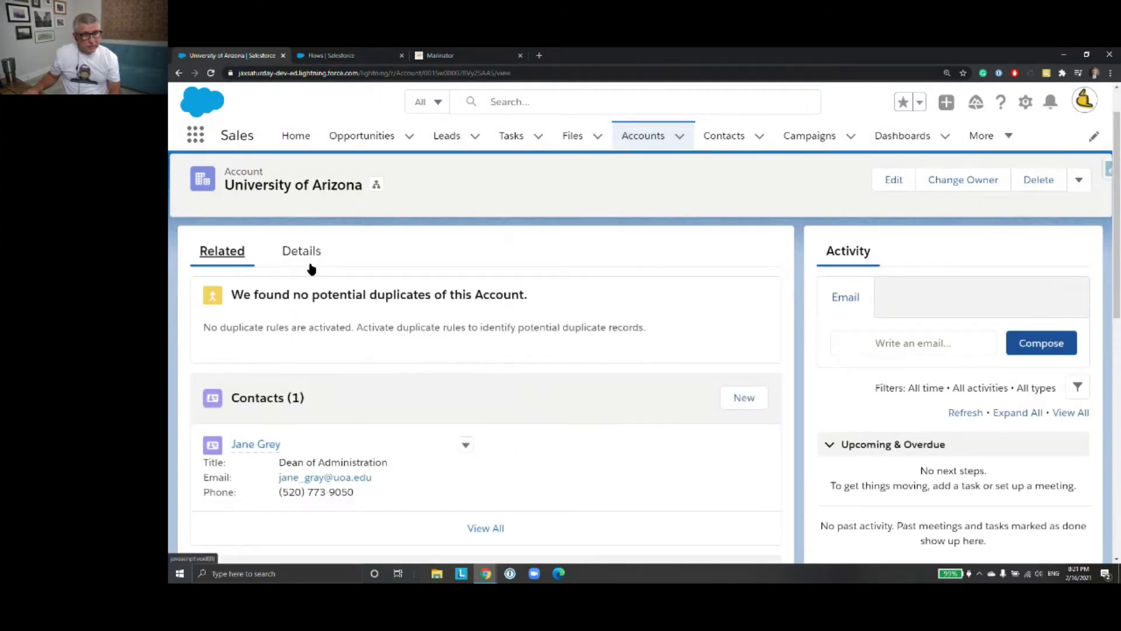
scroll(493, 333, "down", 5)
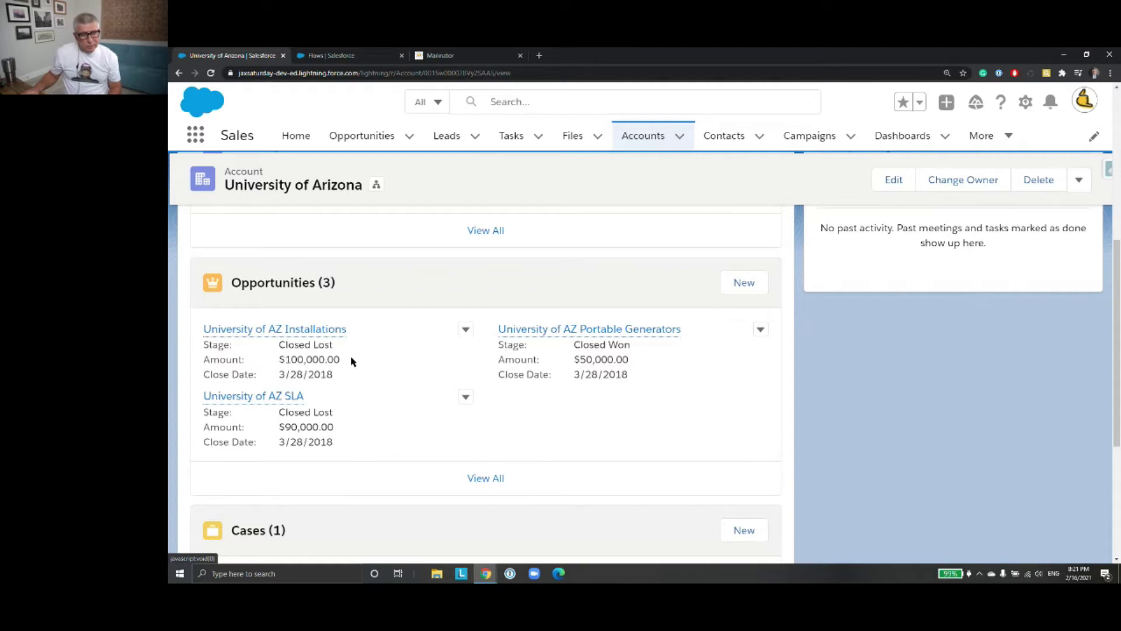
mouse_move(605, 338)
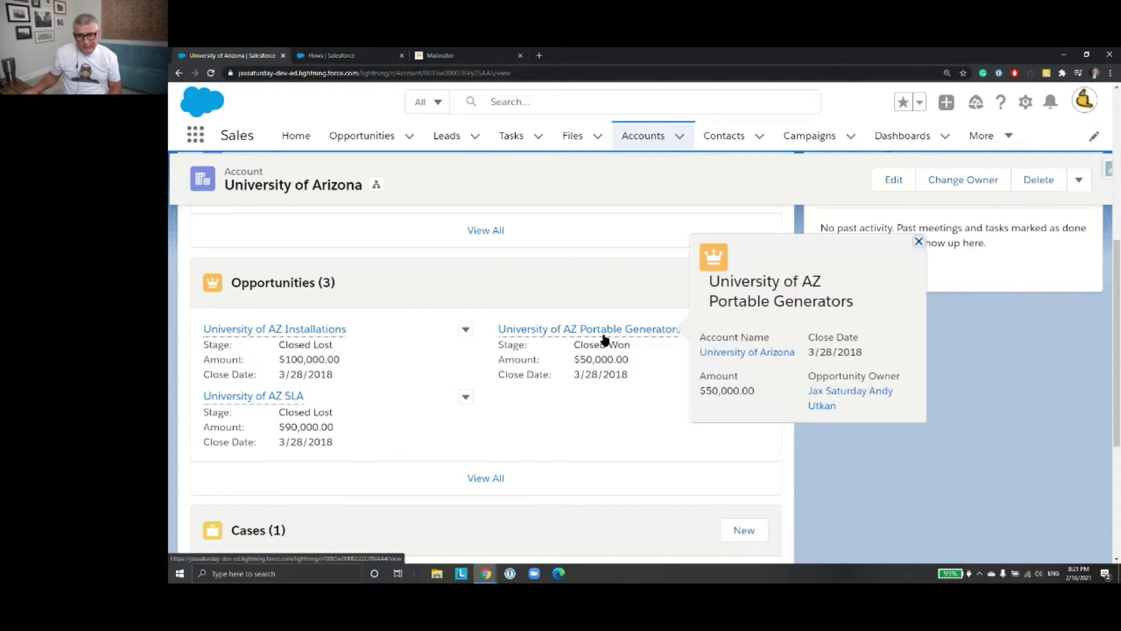
Open the University of AZ Installations opportunity and examine its Stage field, last modification and stage history
left_click(297, 337)
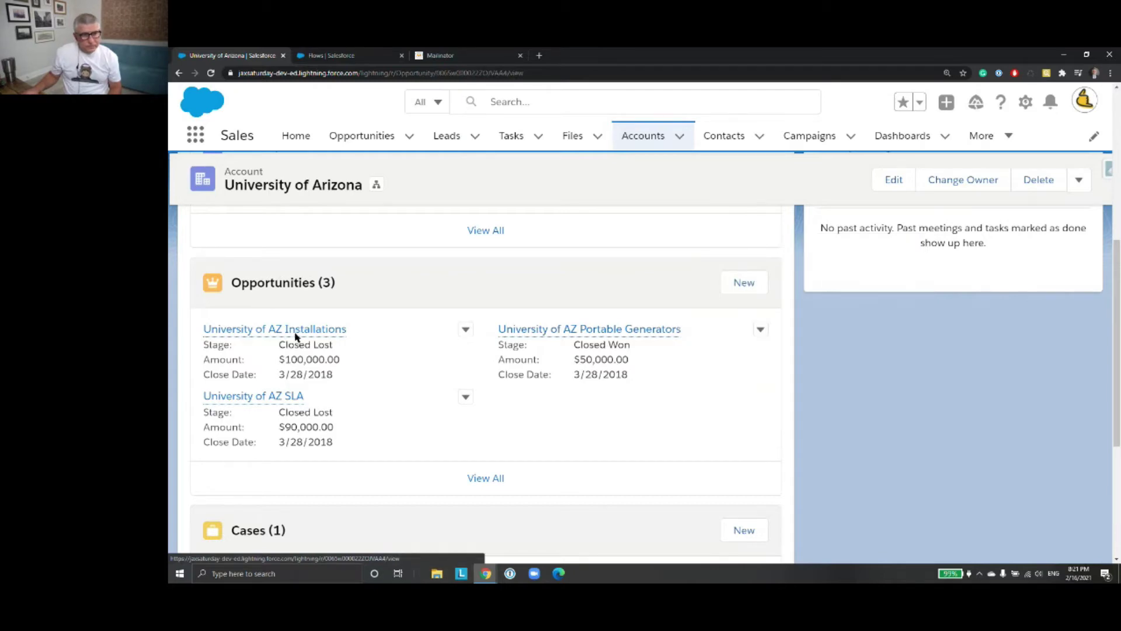
left_click(312, 363)
scroll(685, 396, "down", 5)
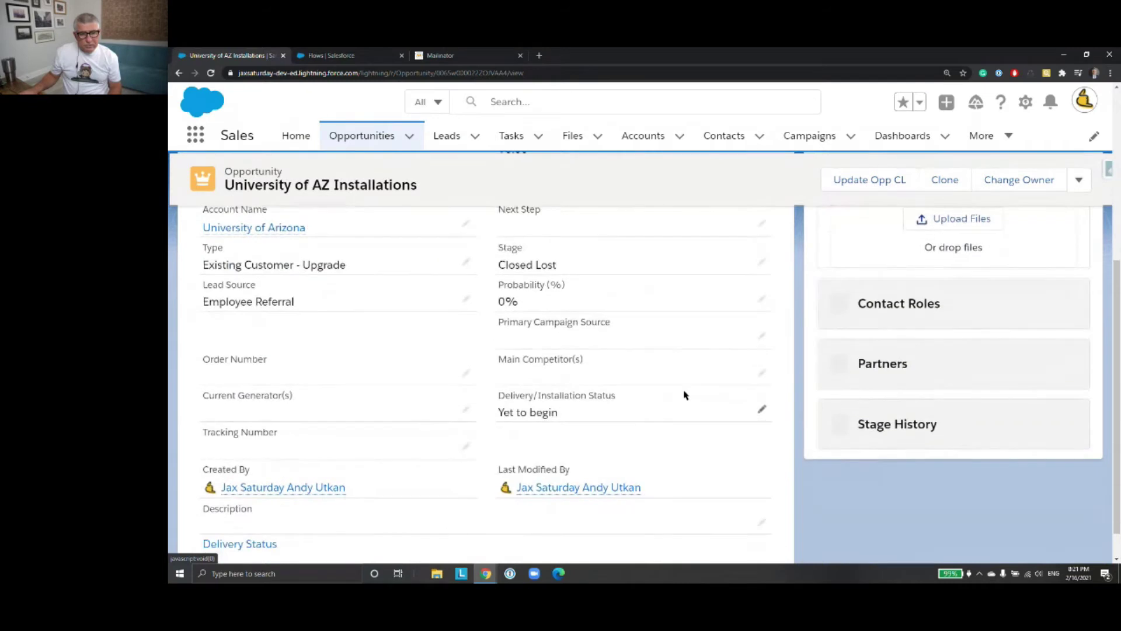
scroll(685, 395, "down", 3)
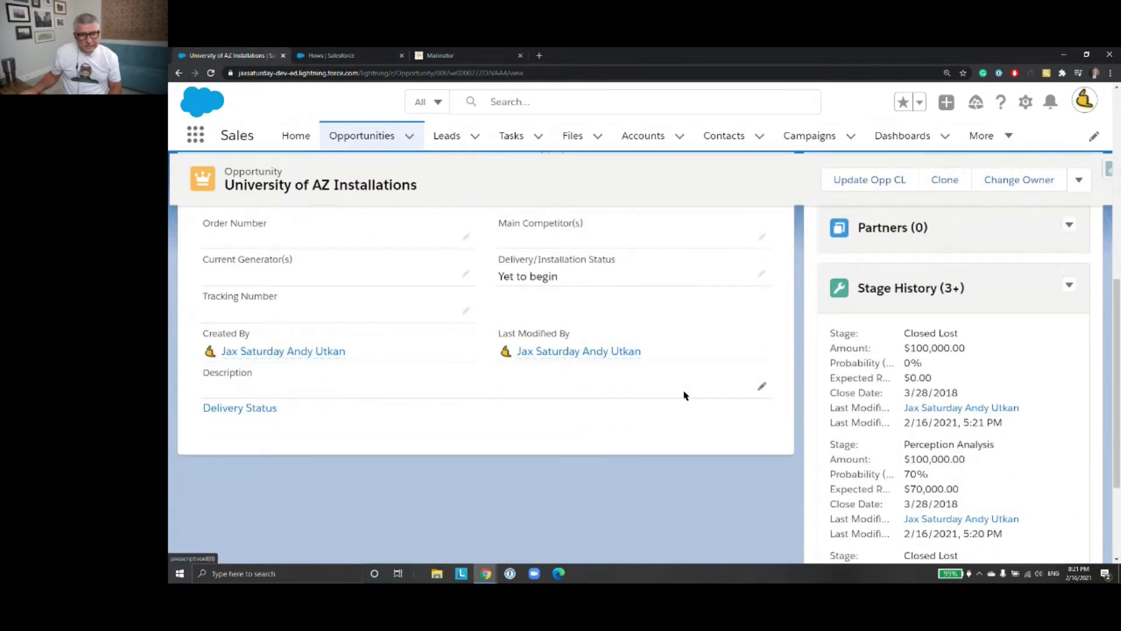
scroll(685, 395, "down", 3)
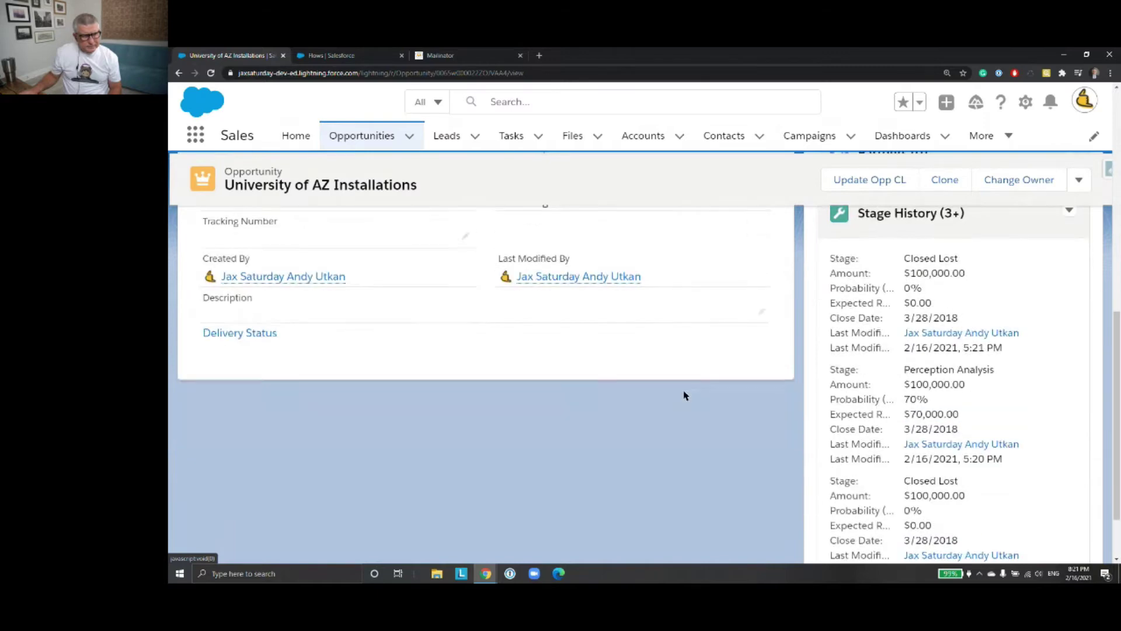
scroll(685, 395, "up", 5)
scroll(685, 395, "up", 5)
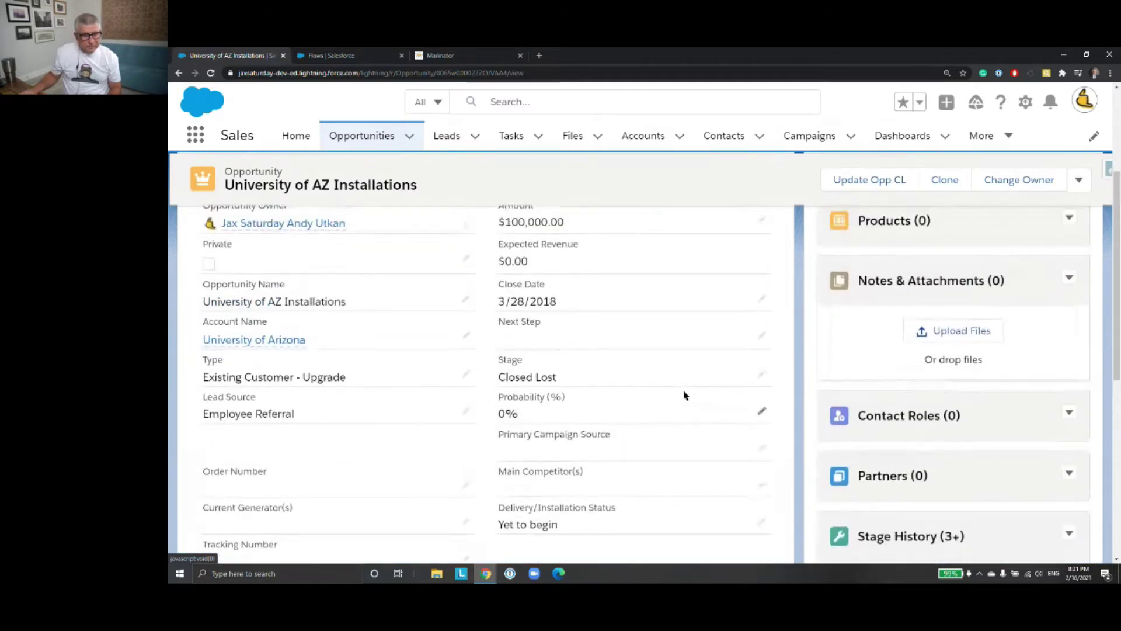
scroll(684, 396, "down", 5)
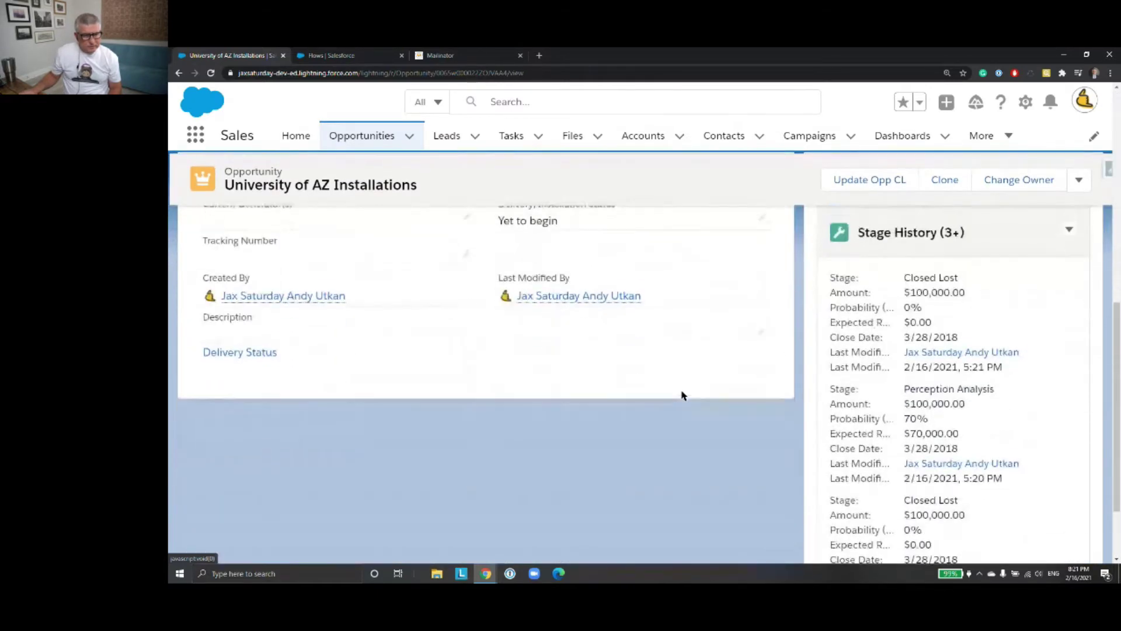
scroll(460, 371, "up", 5)
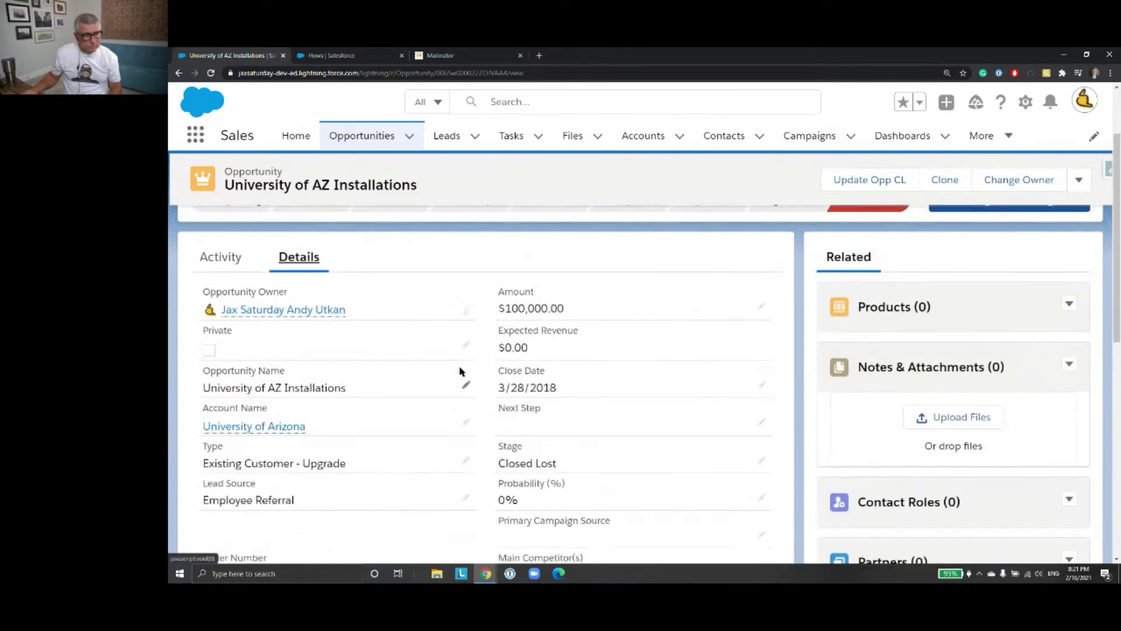
Check the opportunity's activity timeline for entries and return to its details
left_click(228, 260)
scroll(490, 317, "down", 3)
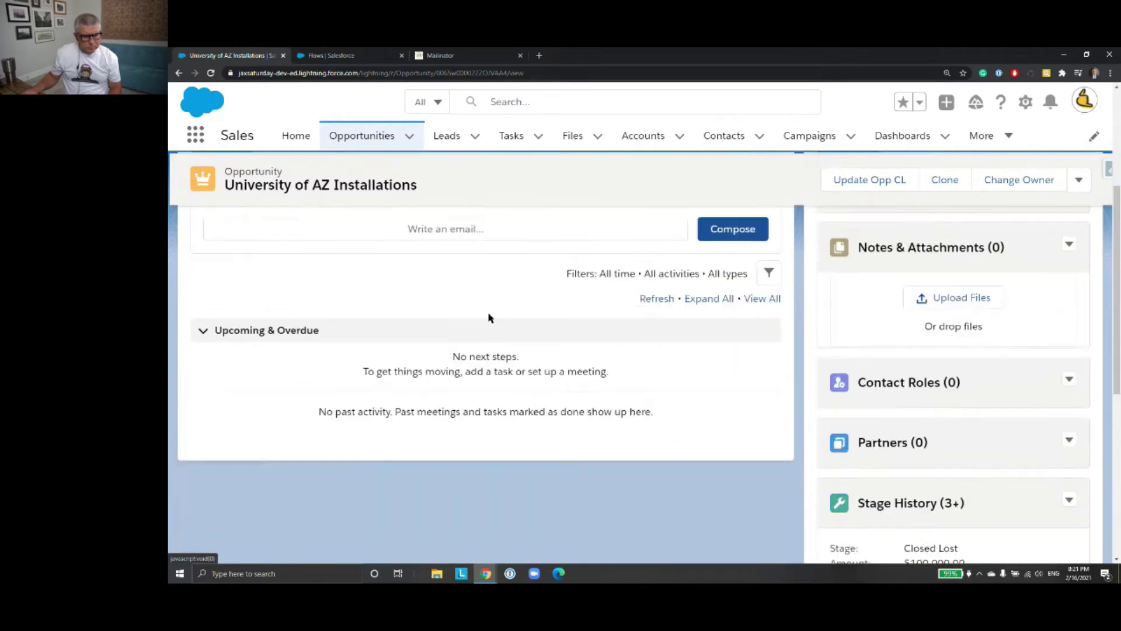
scroll(310, 318, "up", 5)
left_click(309, 364)
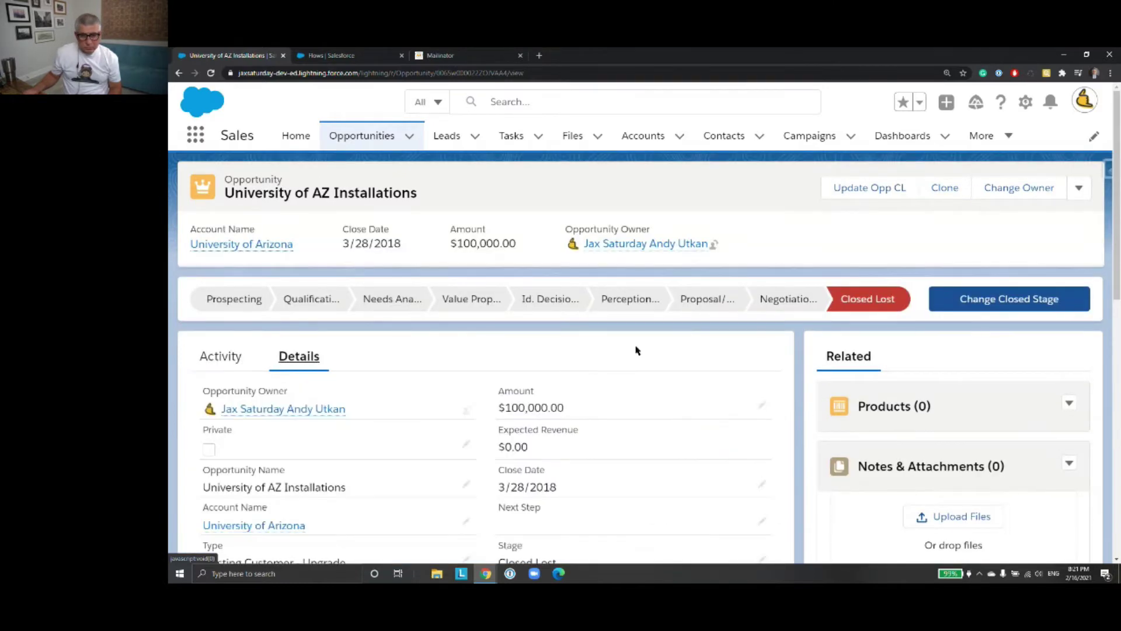
Compare the Last Modified By field of University of AZ Installations with the dated entries in its stage history
scroll(637, 352, "down", 5)
scroll(640, 352, "down", 1)
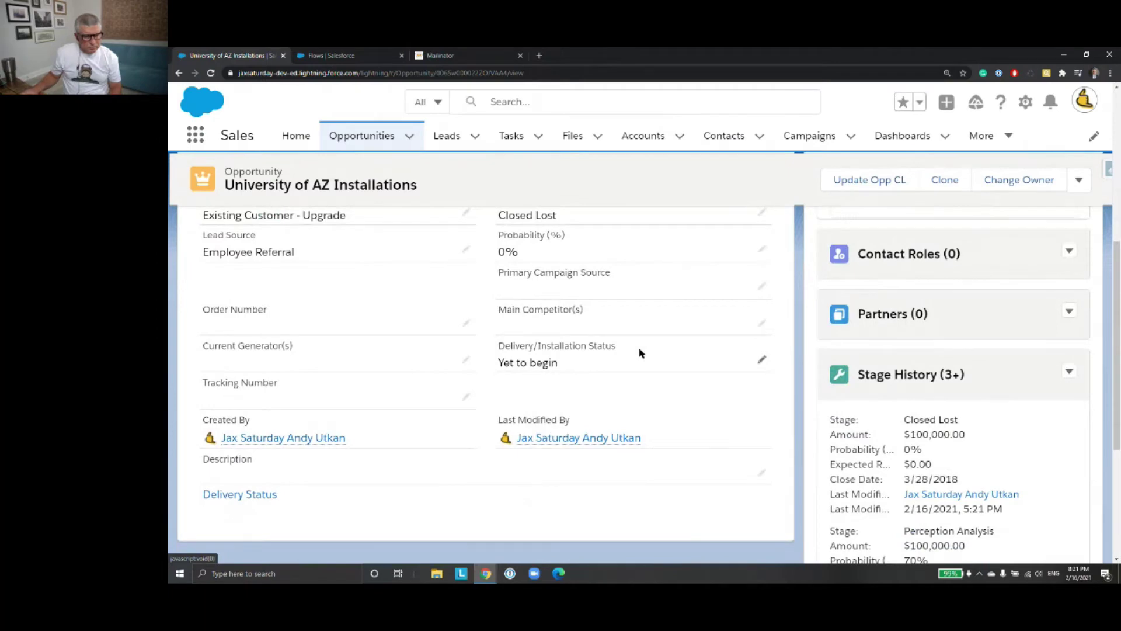
scroll(640, 353, "down", 5)
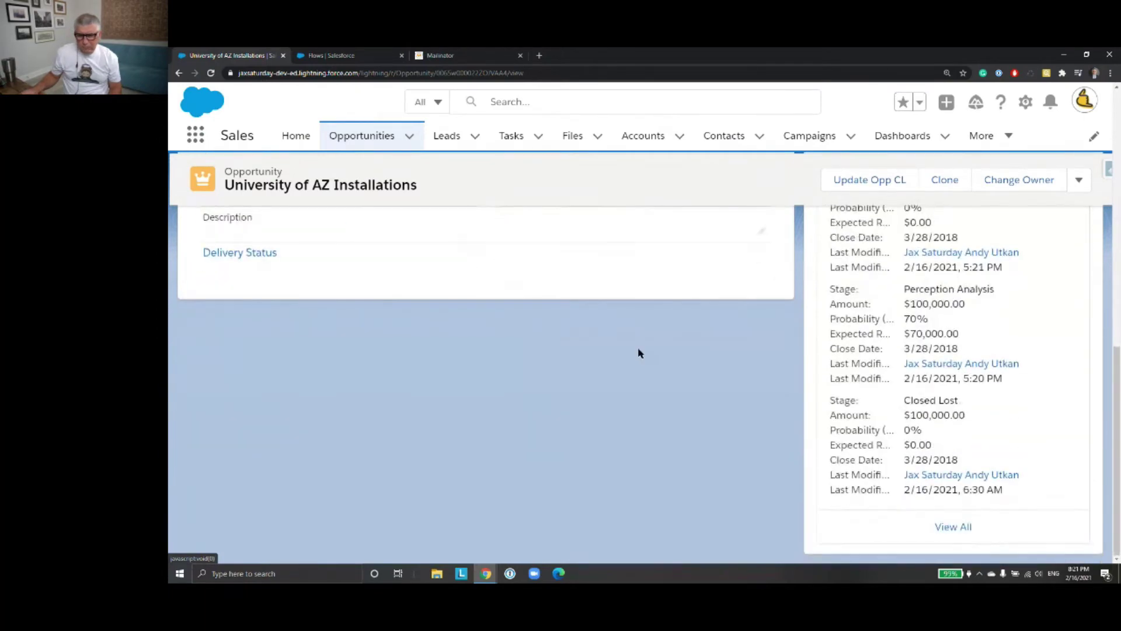
scroll(640, 353, "up", 12)
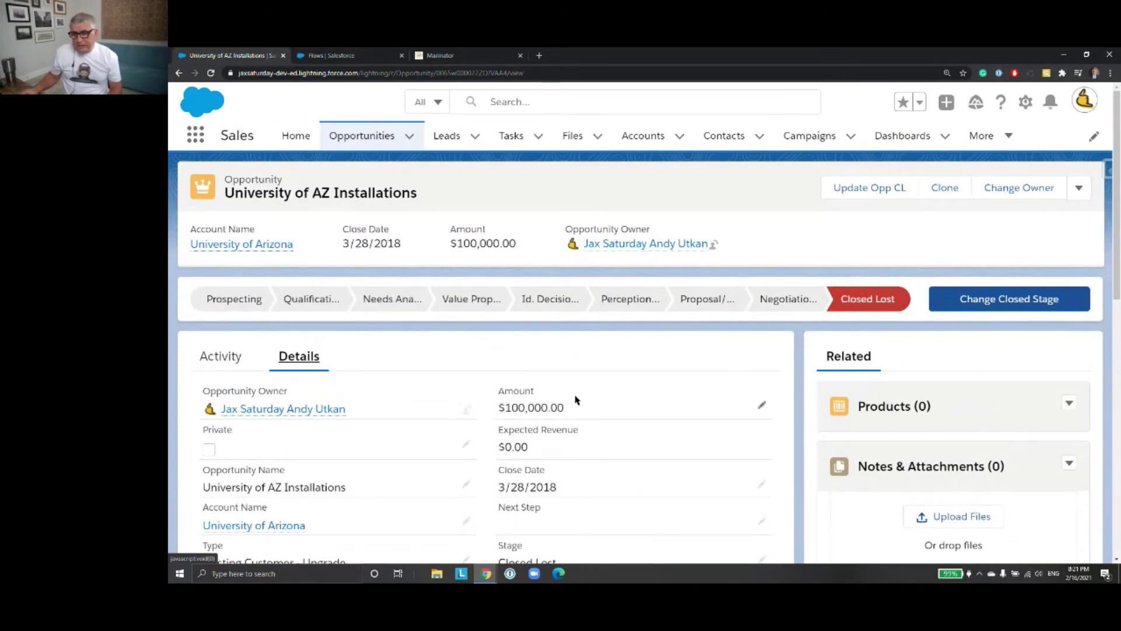
scroll(575, 399, "down", 7)
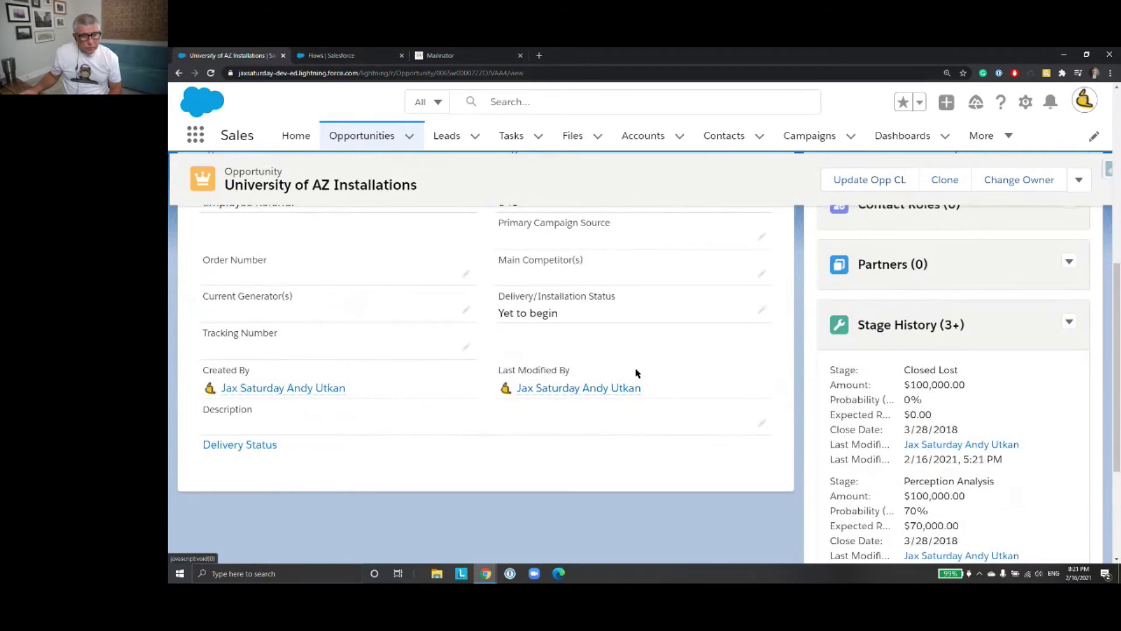
scroll(635, 373, "up", 7)
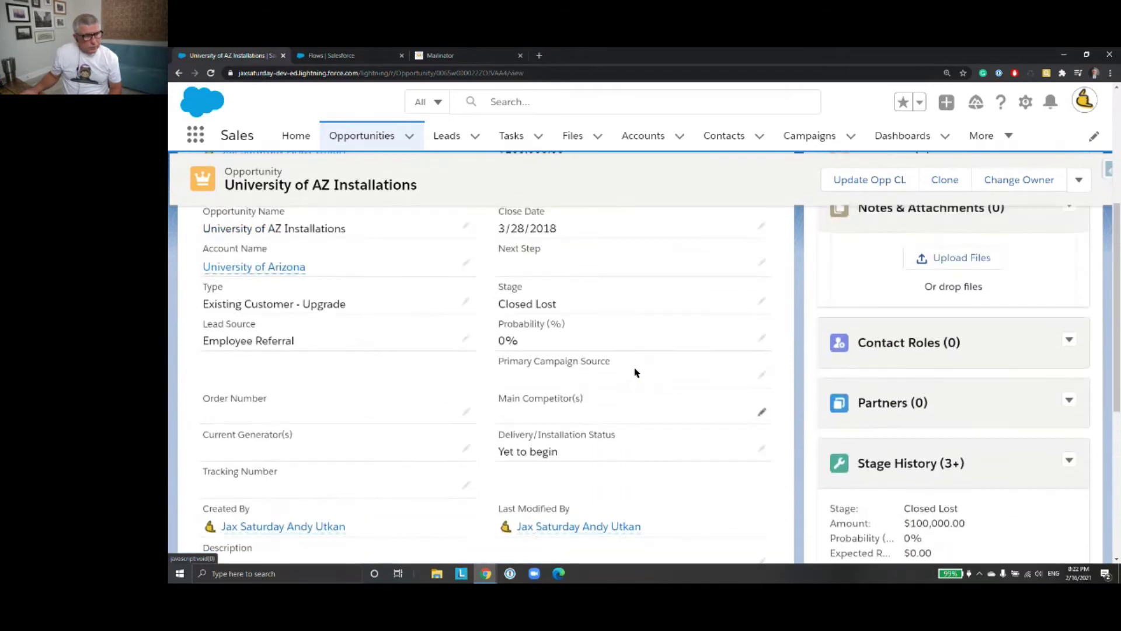
scroll(250, 168, "down", 1)
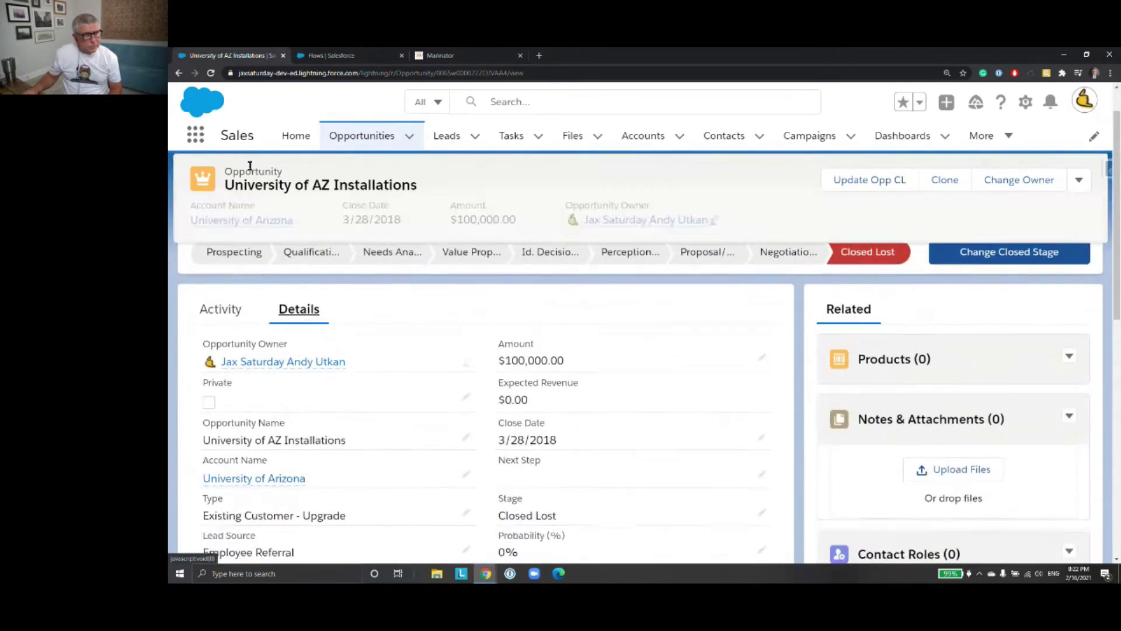
View the All Opportunities list, return to the University of AZ Installations opportunity, and recheck its stage history and details
left_click(360, 139)
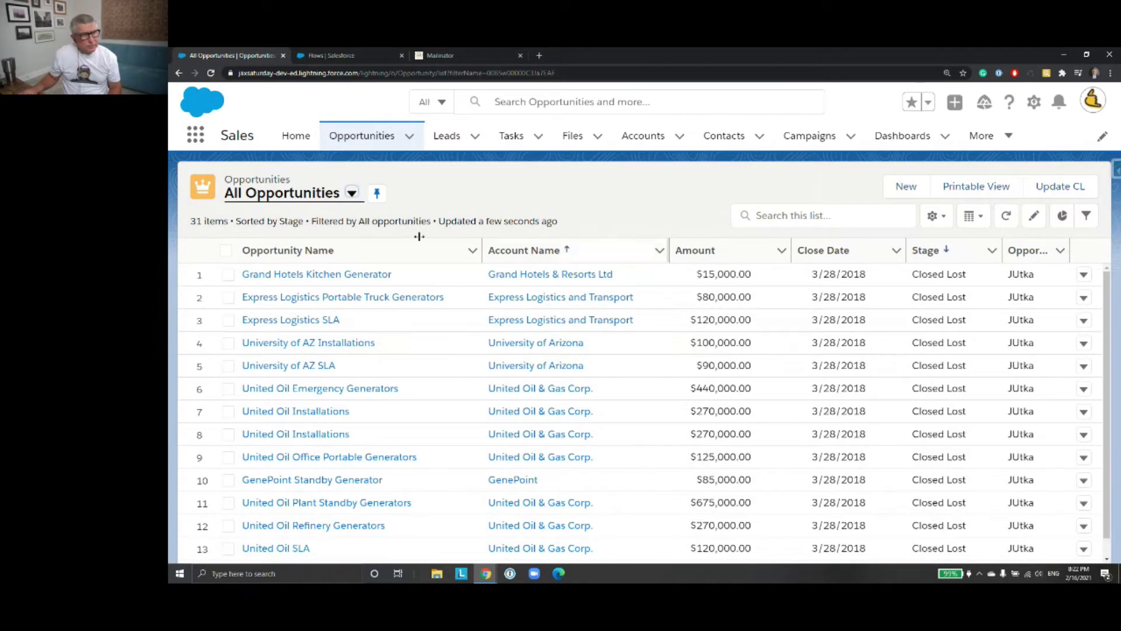
left_click(178, 72)
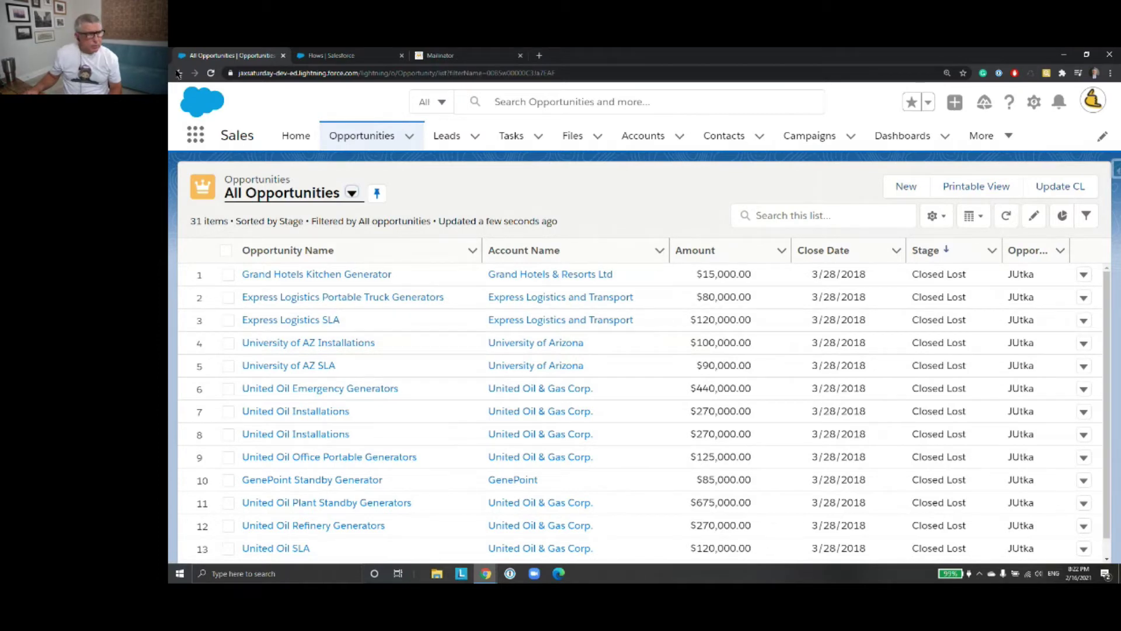
scroll(607, 423, "down", 8)
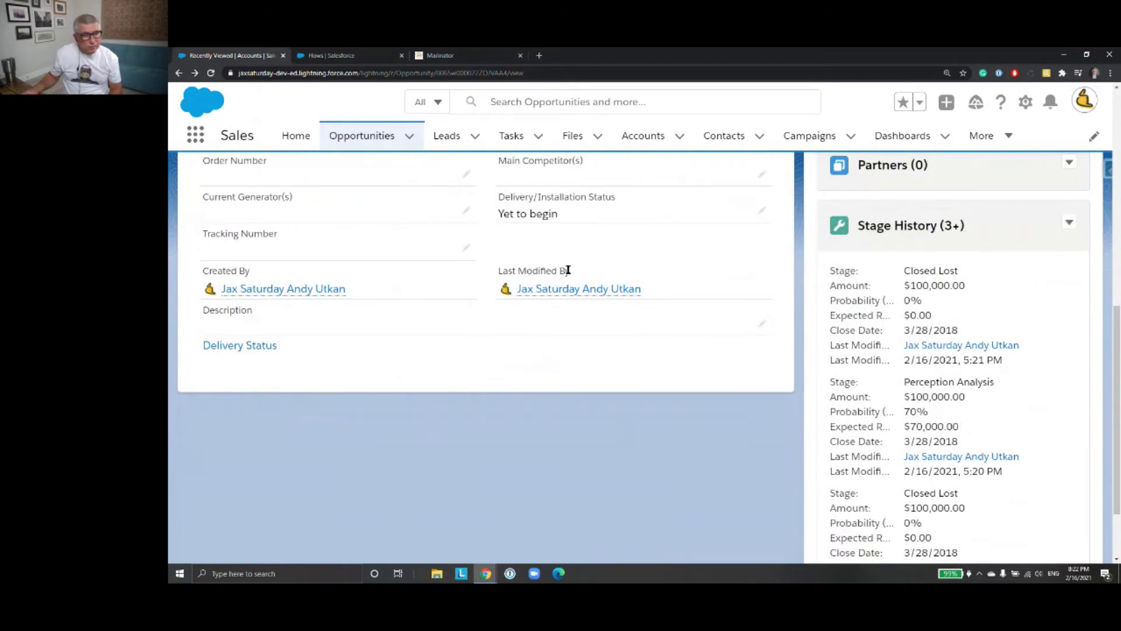
scroll(996, 440, "down", 3)
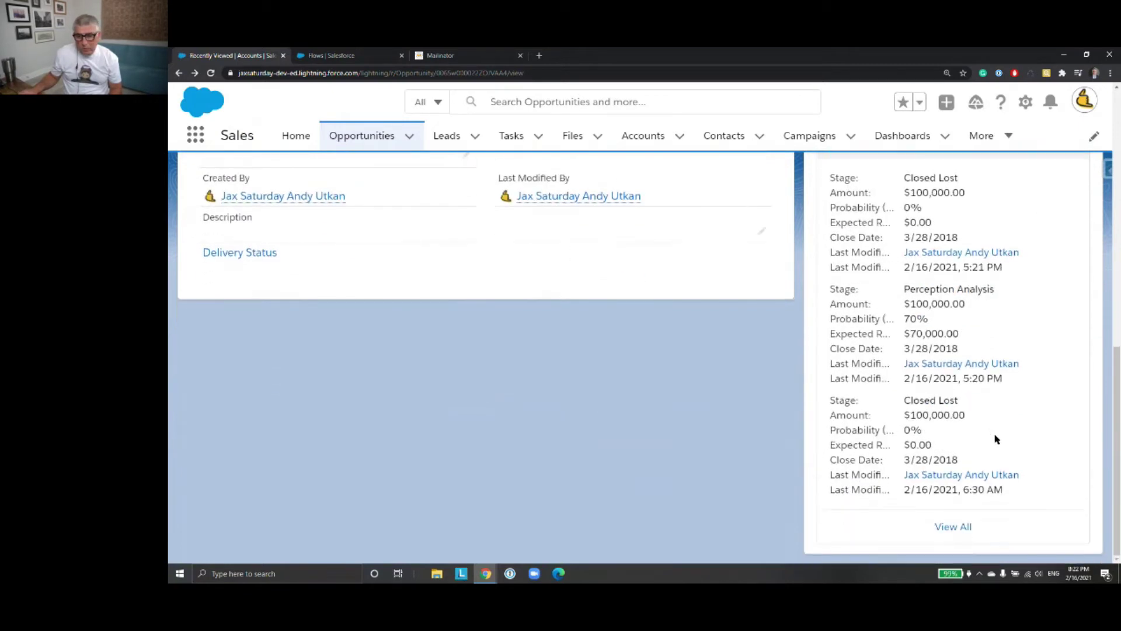
scroll(996, 439, "up", 6)
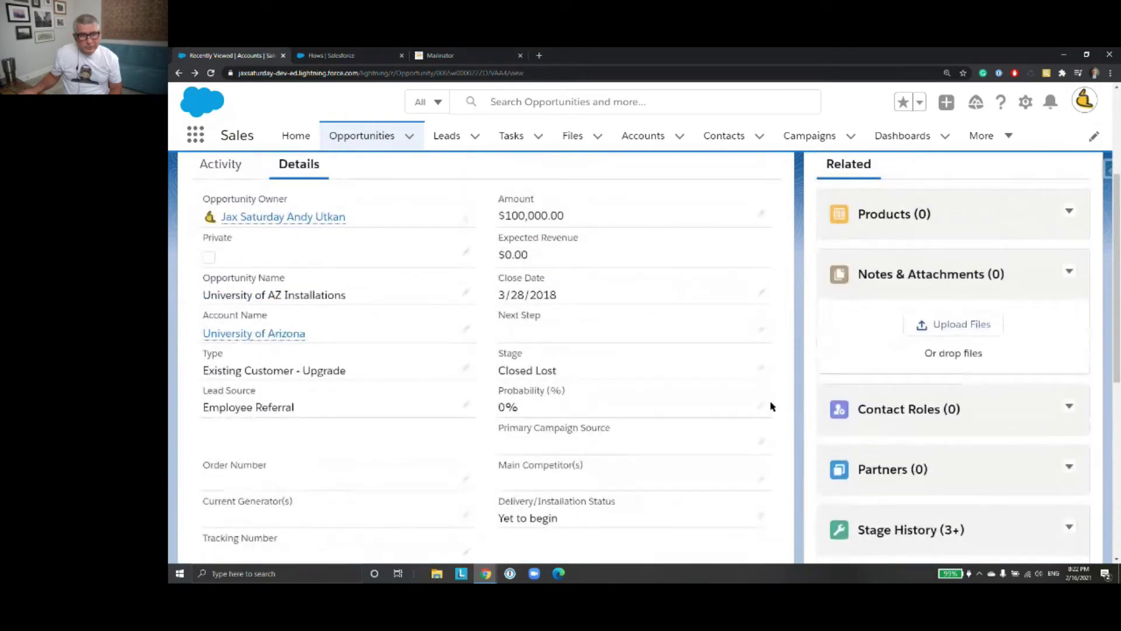
scroll(771, 406, "down", 3)
scroll(764, 406, "up", 3)
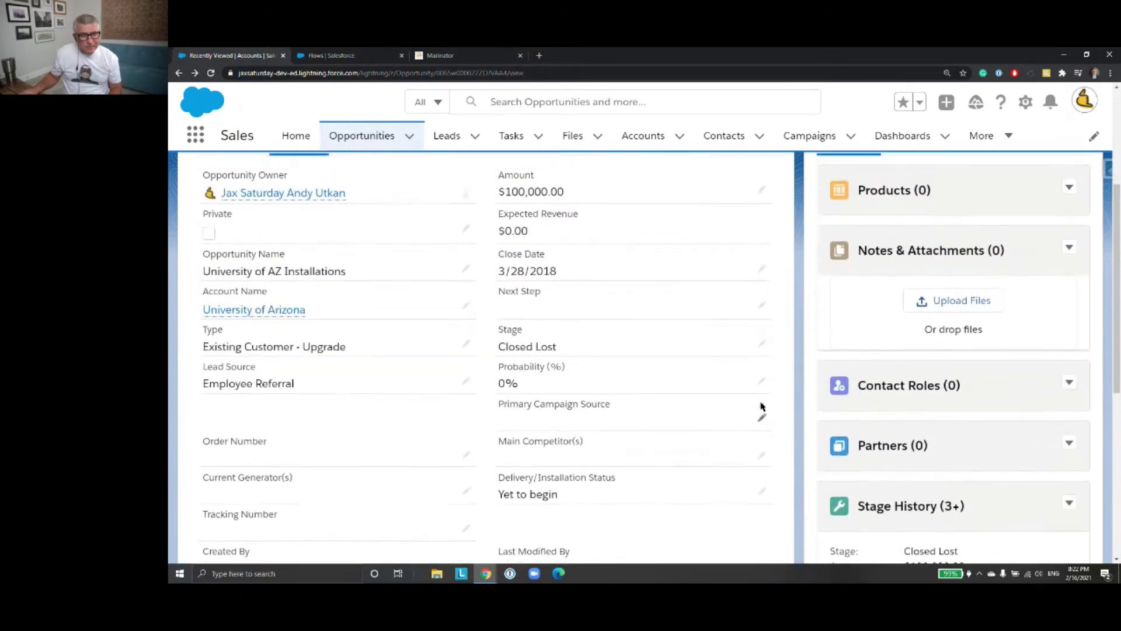
Examine the University of AZ Installations opportunity's details and the modification date and time of its latest stage history entry
scroll(762, 407, "up", 3)
scroll(759, 406, "down", 4)
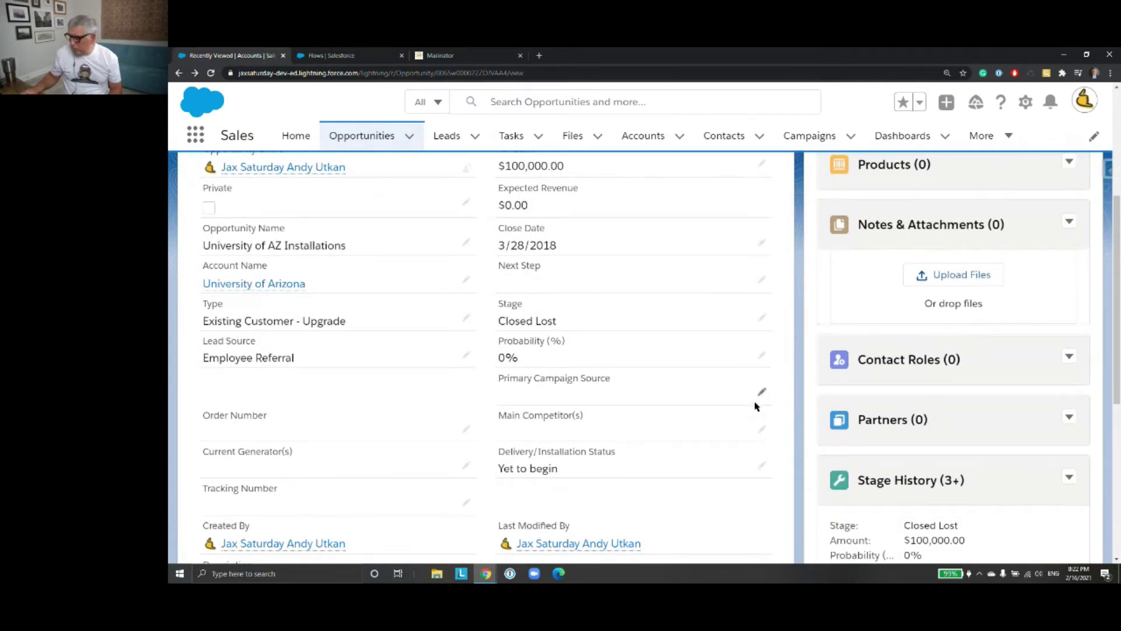
scroll(899, 407, "down", 2)
scroll(899, 407, "down", 3)
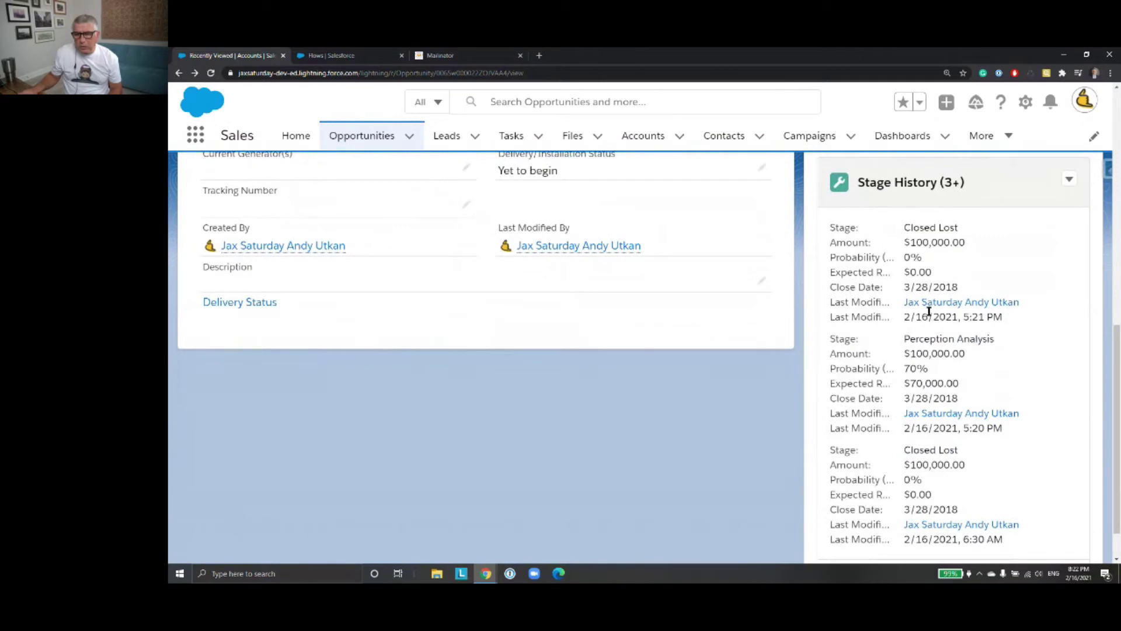
left_click_drag(911, 318, 1009, 319)
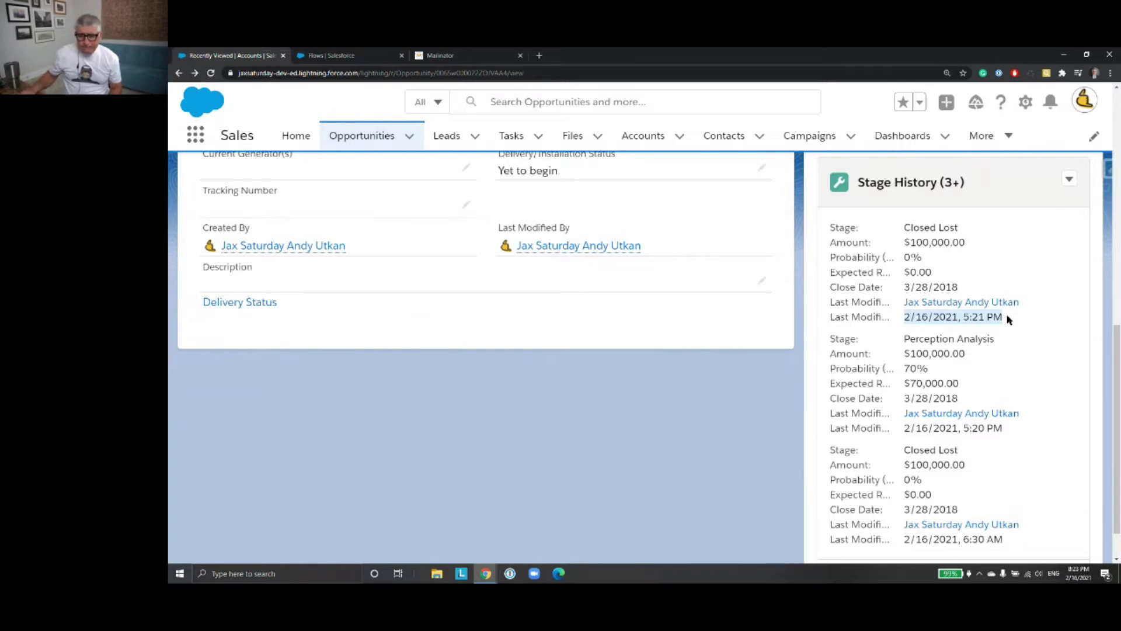
scroll(827, 310, "up", 15)
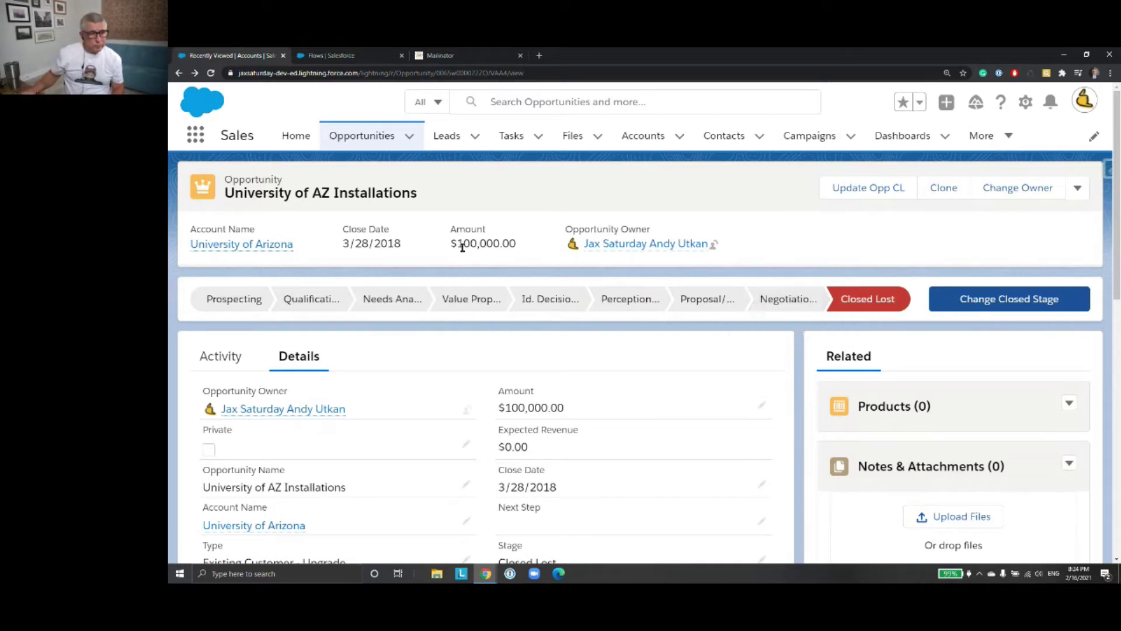
scroll(464, 304, "down", 1)
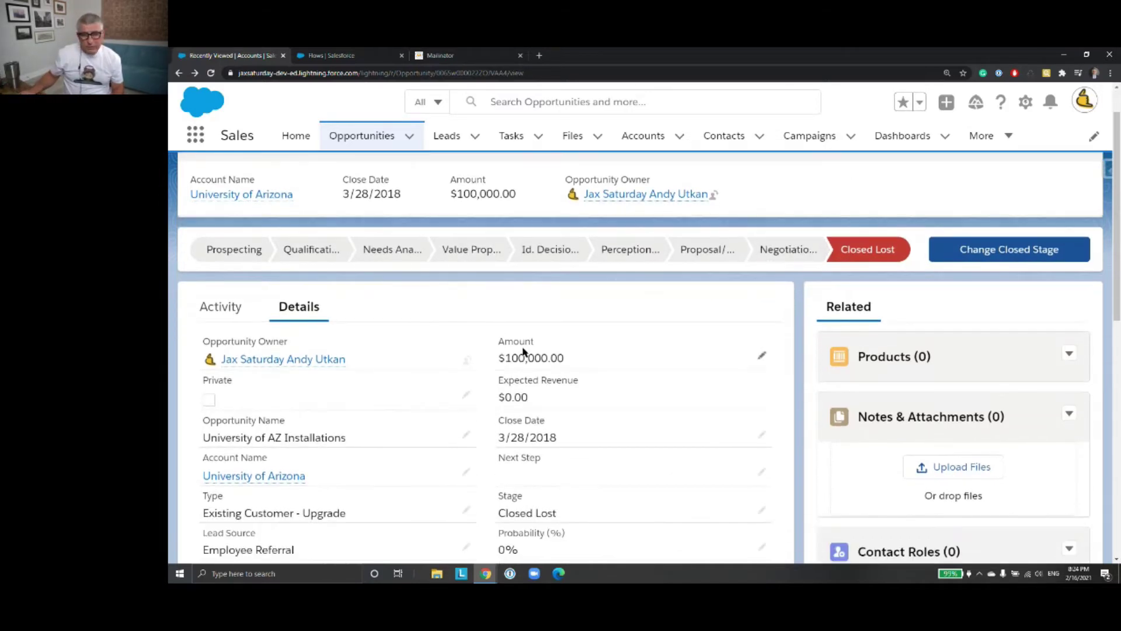
scroll(478, 337, "up", 1)
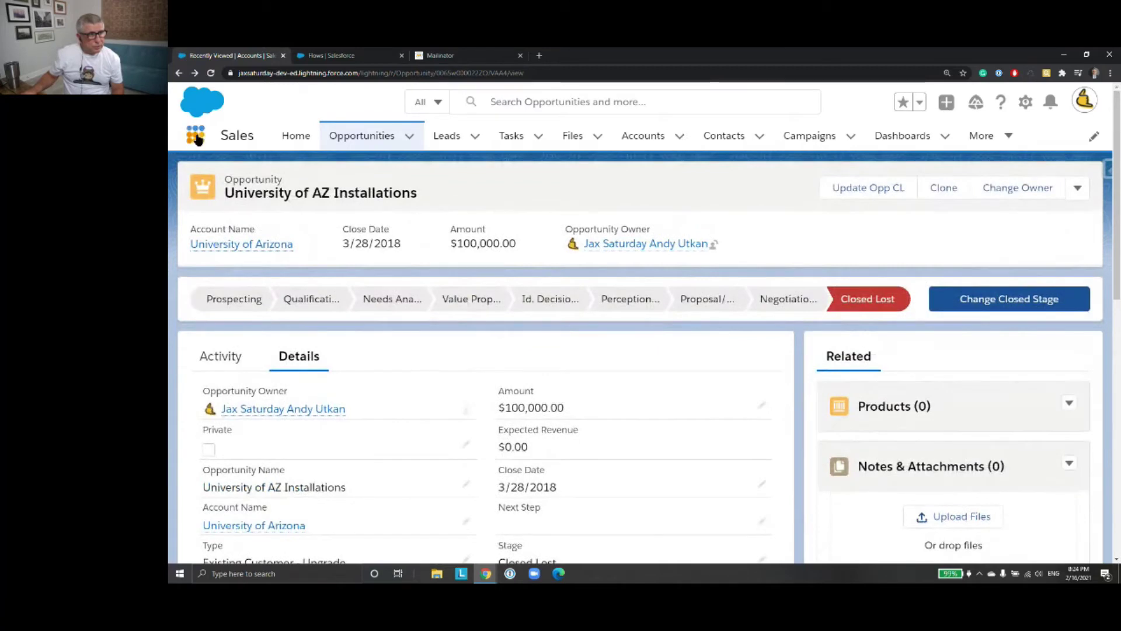
Search the available apps for "sales" and switch to the Sales Console app
left_click(197, 135)
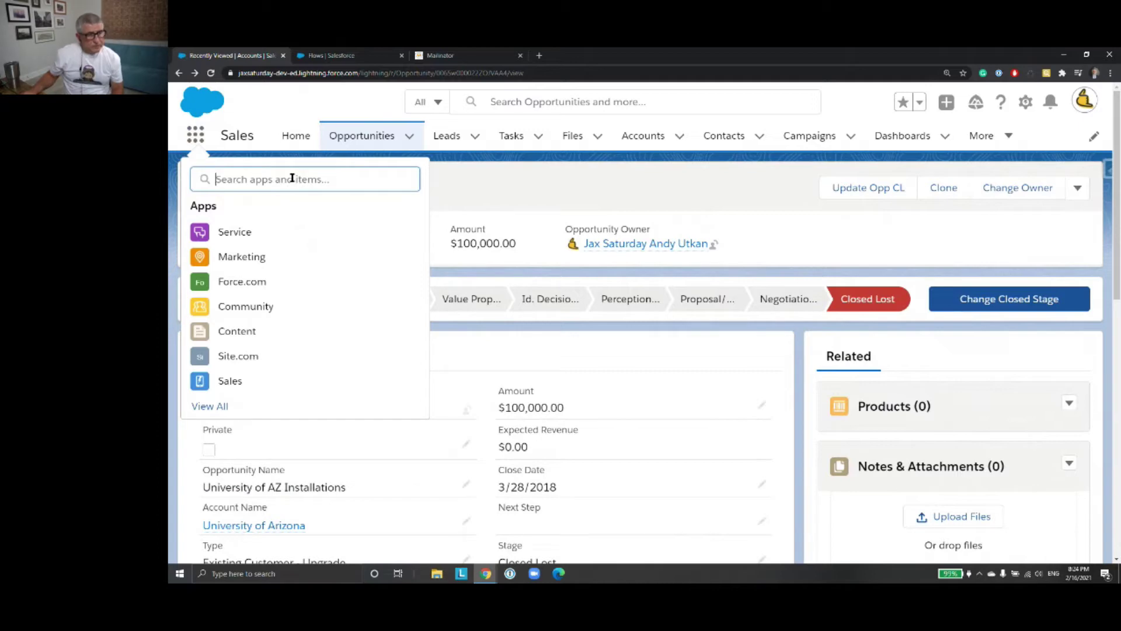
type("sales")
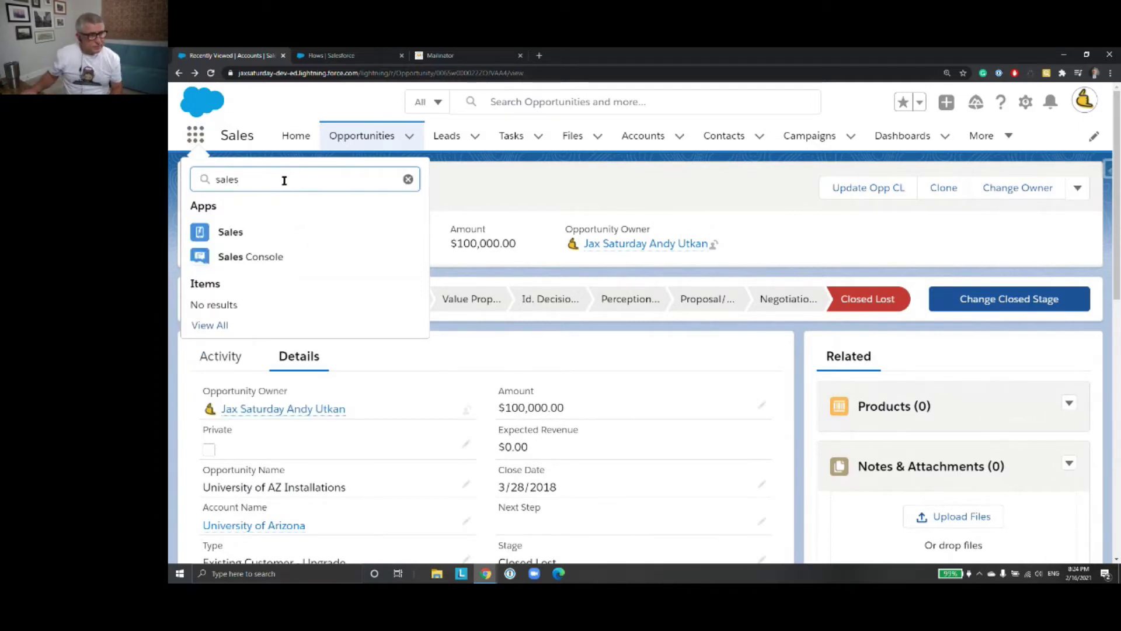
left_click(244, 257)
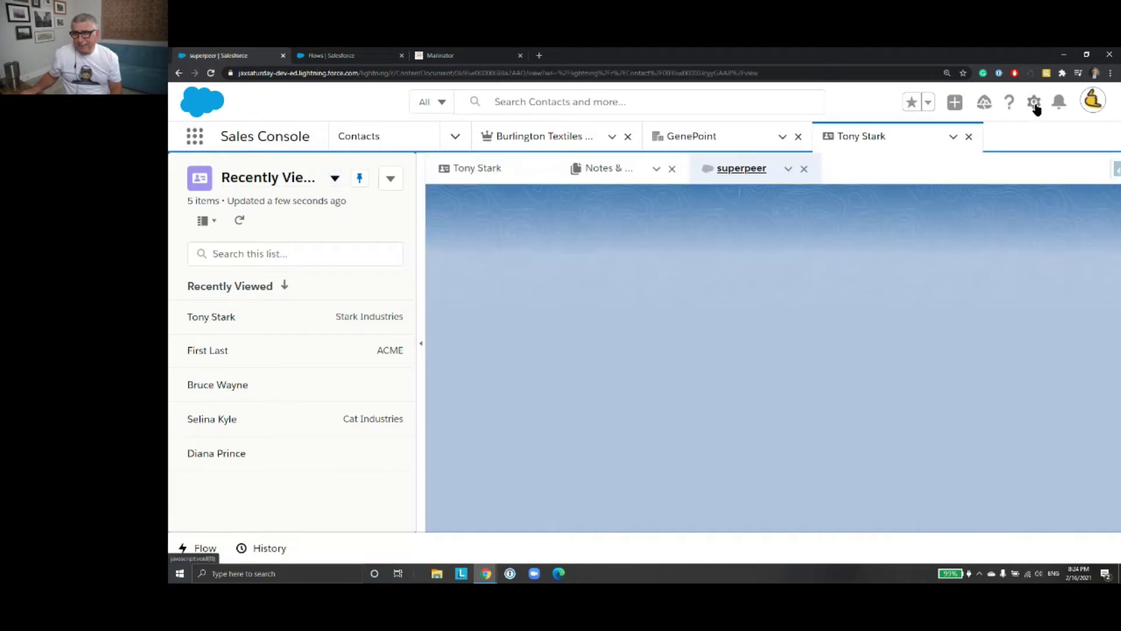
Go to Setup, search it for "app mana" and show the App Manager
left_click(1034, 104)
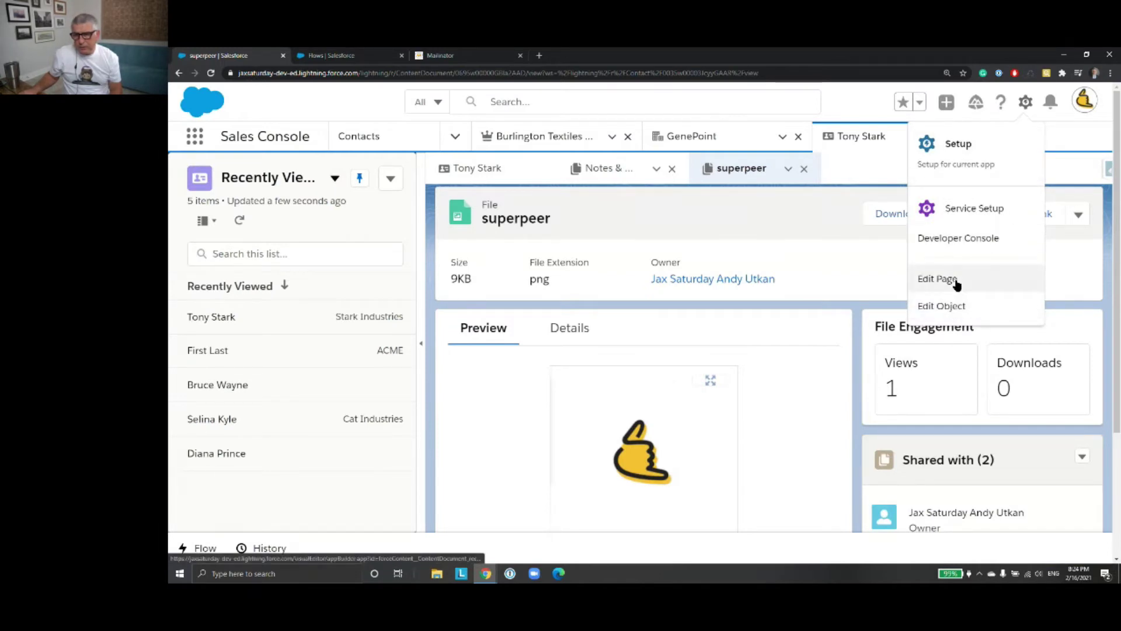
left_click(1071, 155)
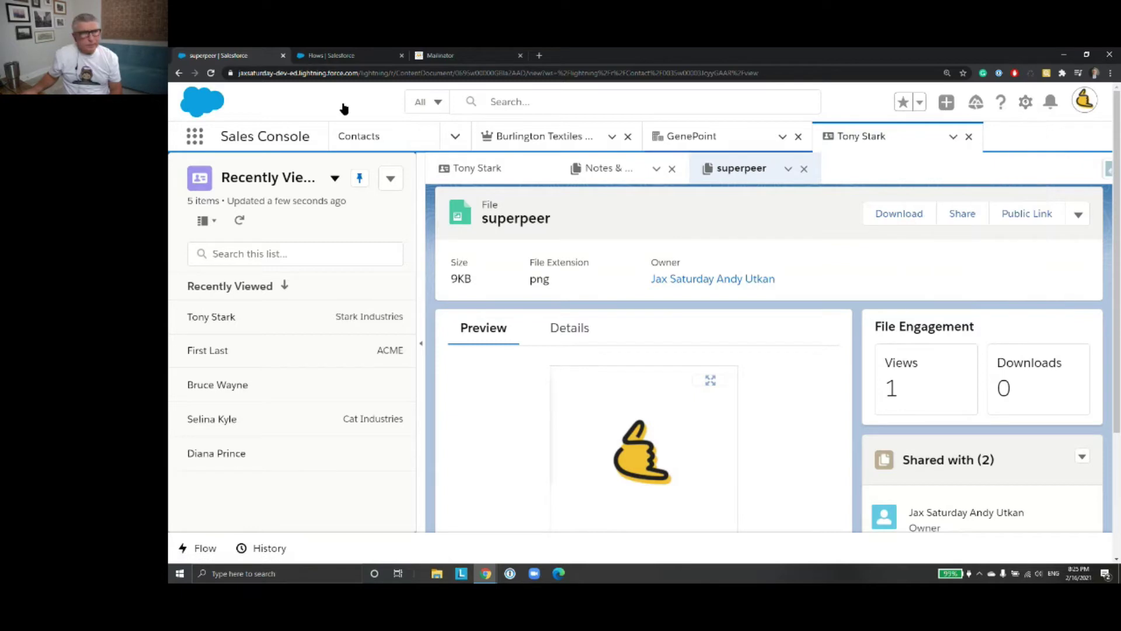
left_click(1026, 103)
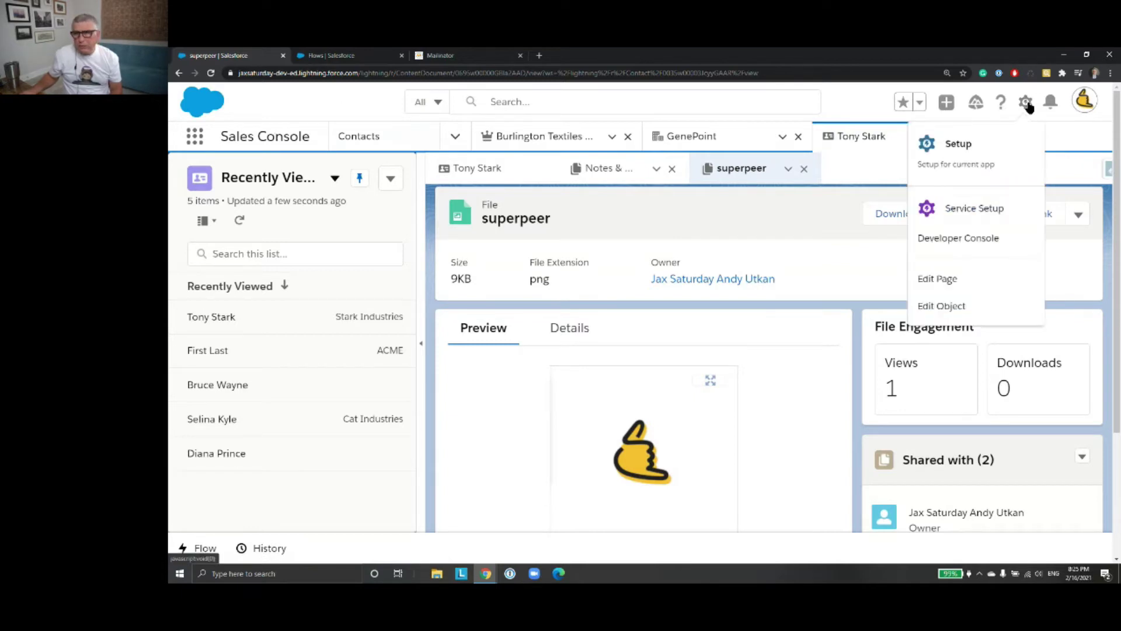
left_click(1000, 150)
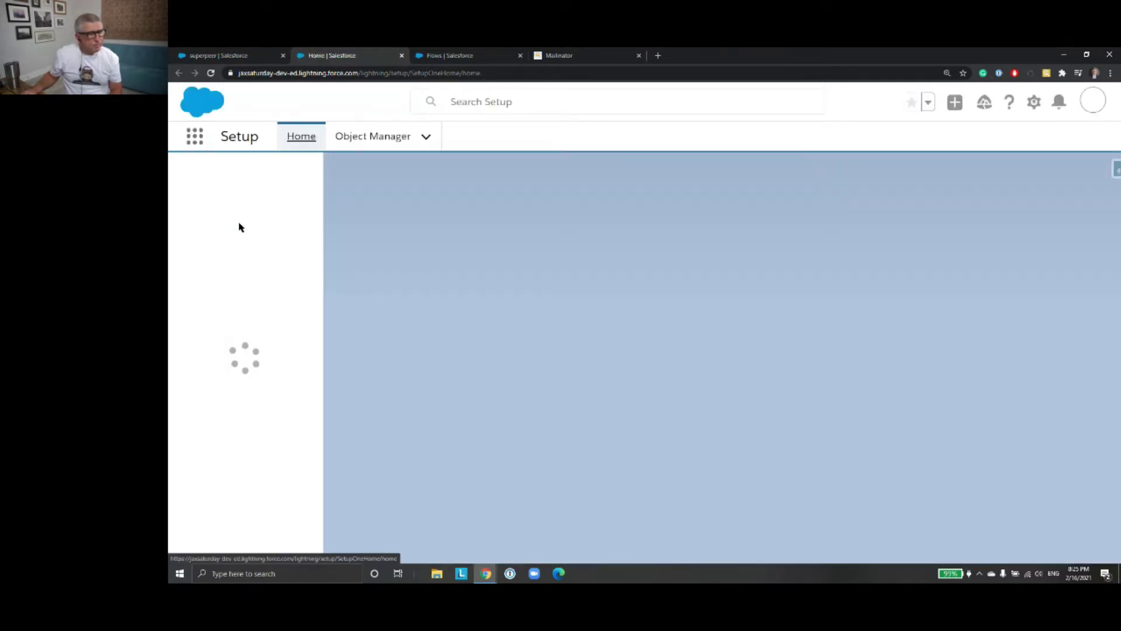
left_click(222, 182)
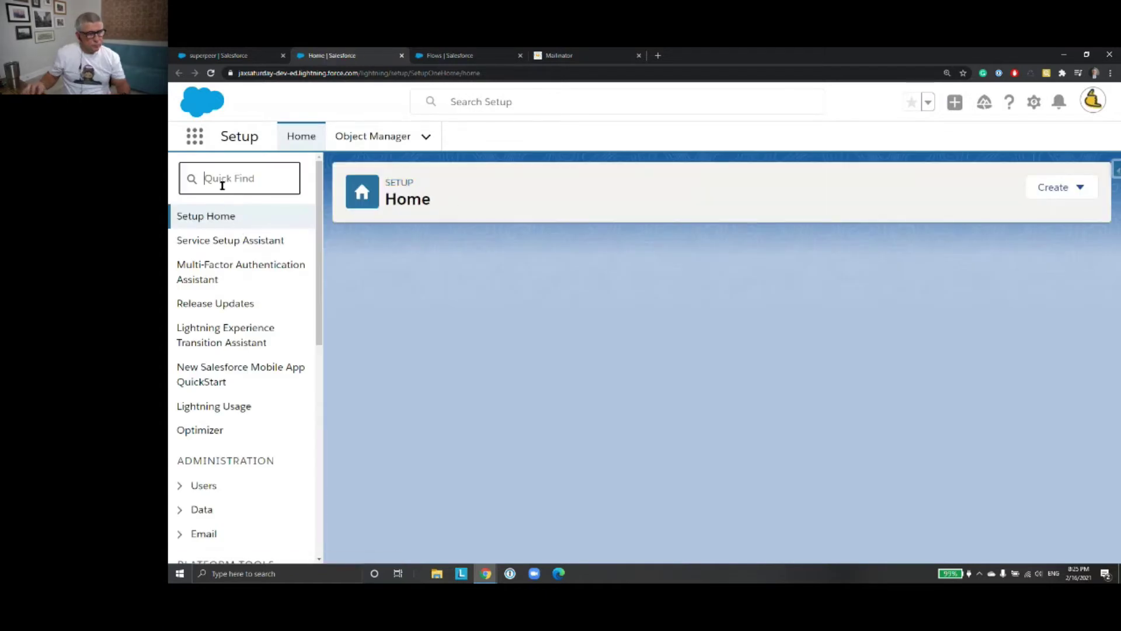
type("app")
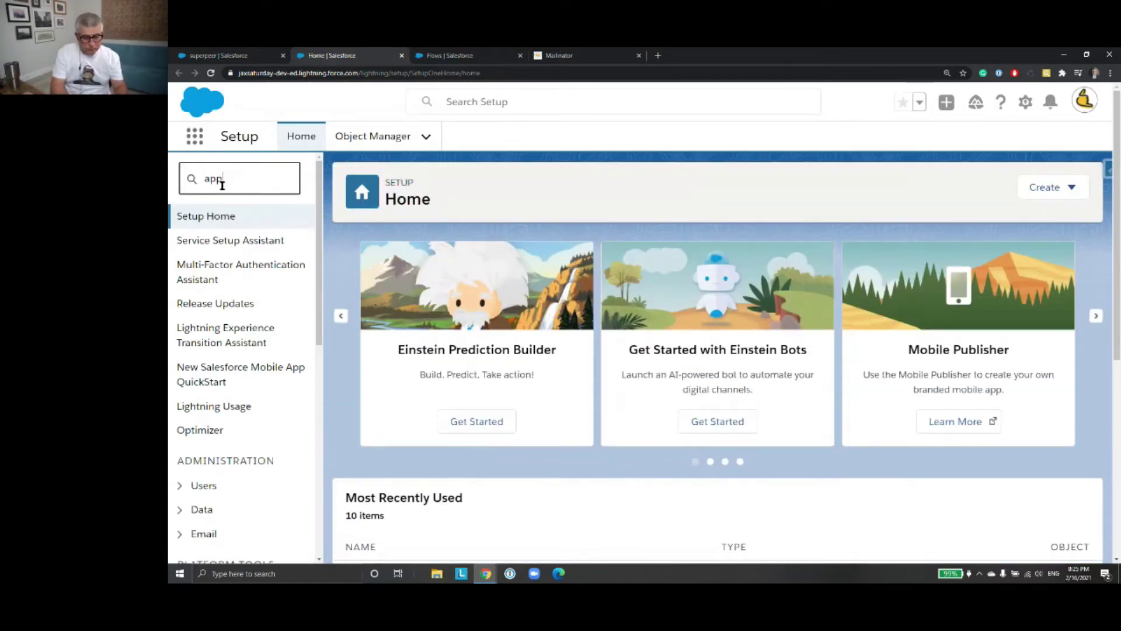
type(" mana")
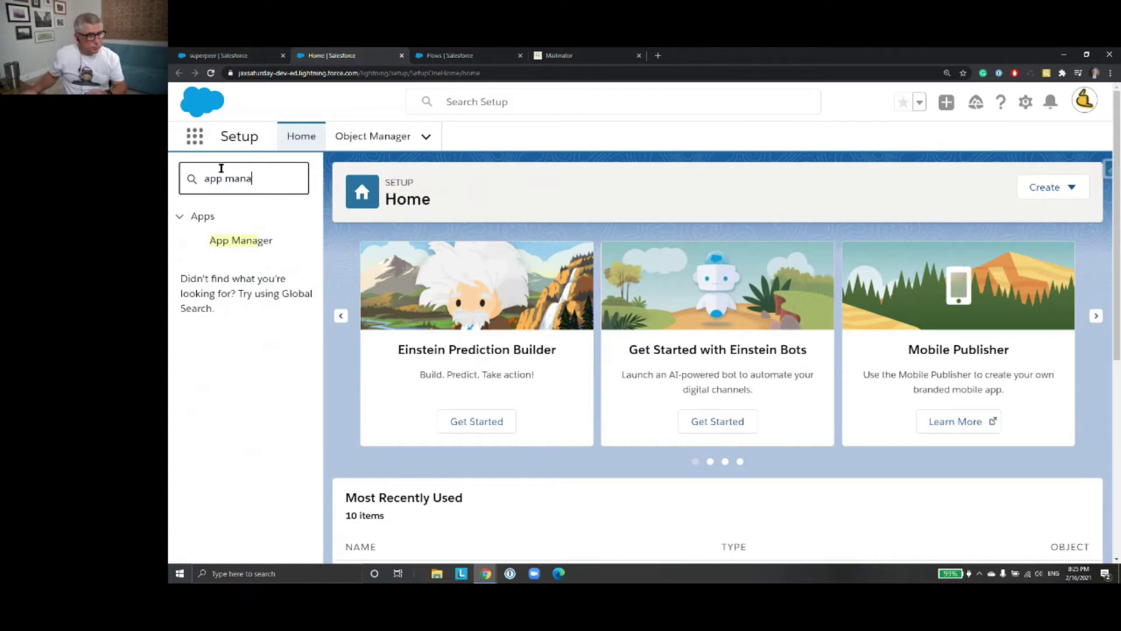
left_click(235, 242)
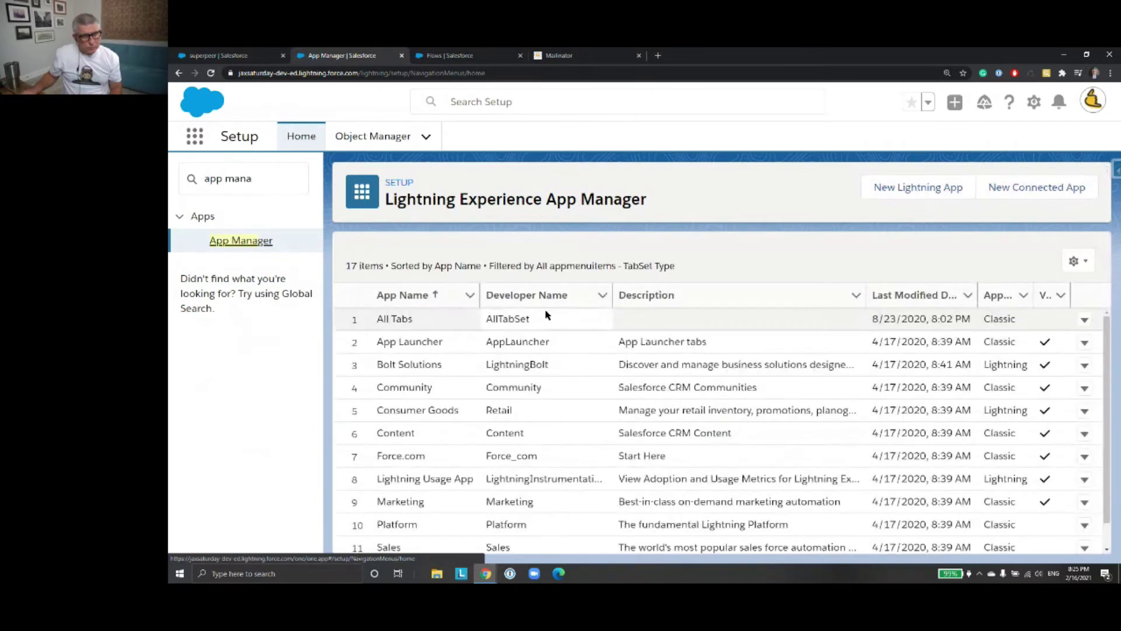
Edit the Sales Console Lightning app and show its Utility Items (Desktop Only) settings
scroll(516, 381, "down", 3)
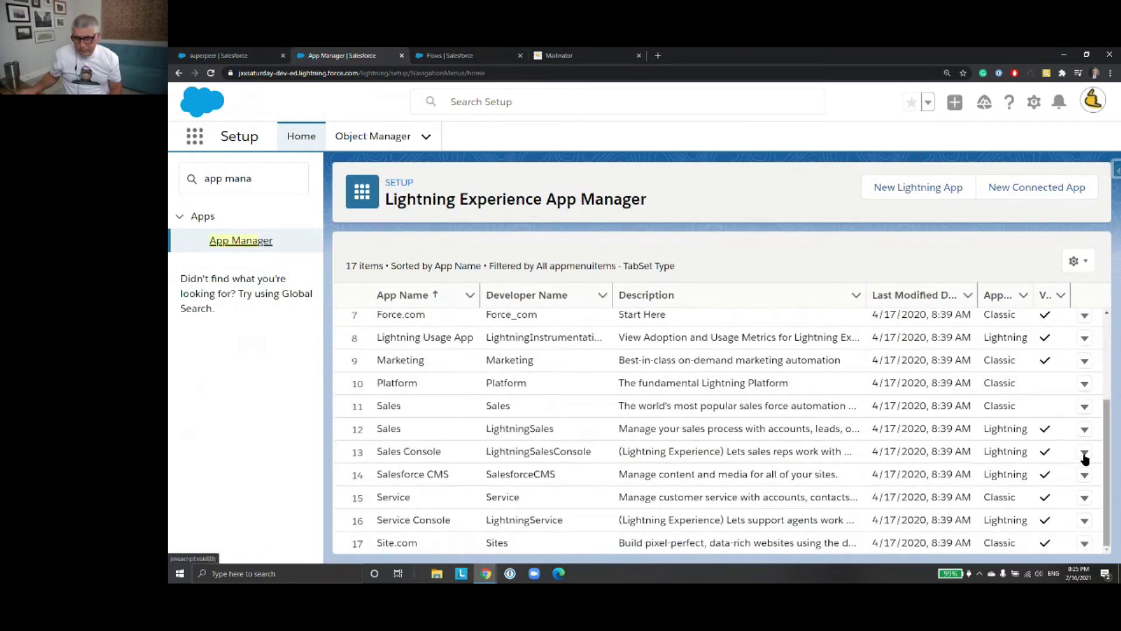
left_click(1085, 454)
left_click(1069, 484)
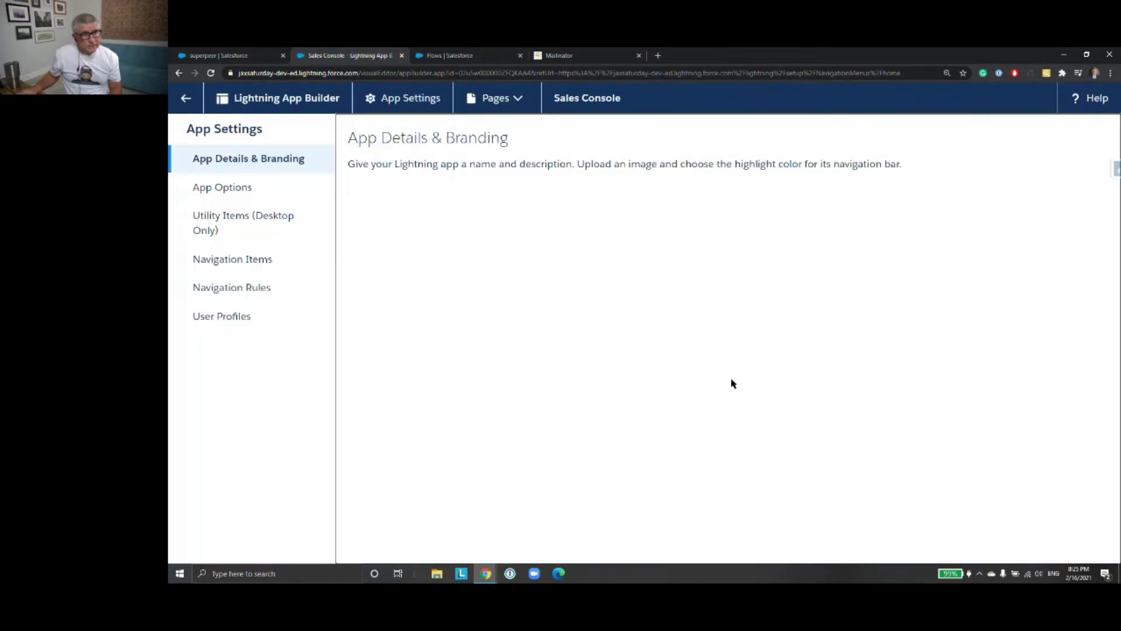
left_click(261, 229)
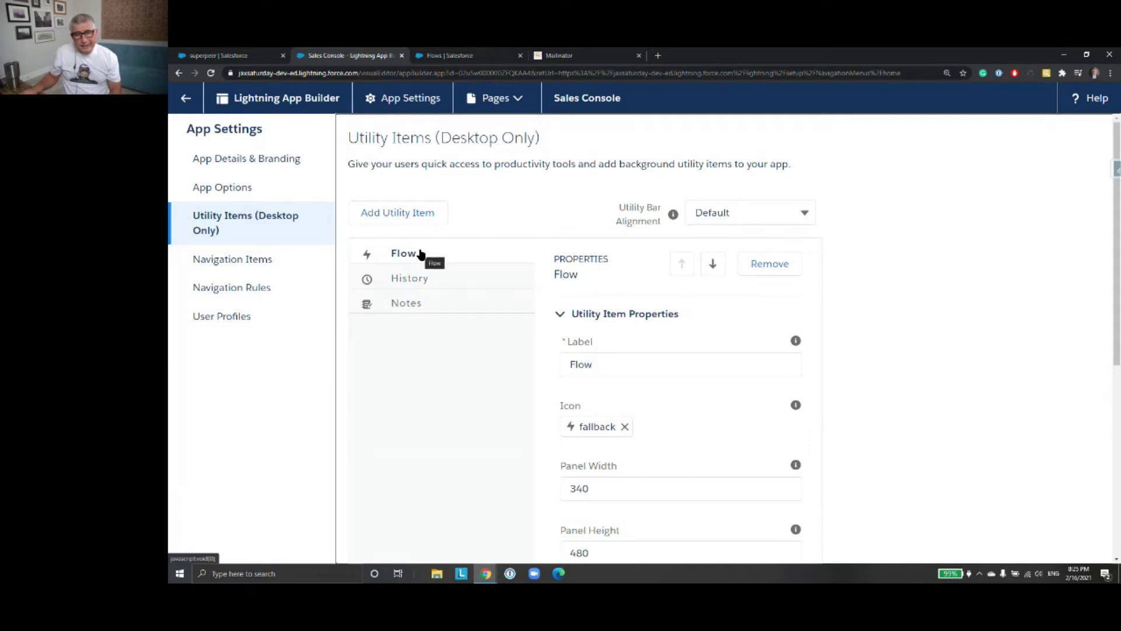
Add another Flow utility item to the Sales Console and view the flows that can be assigned to it
left_click(404, 216)
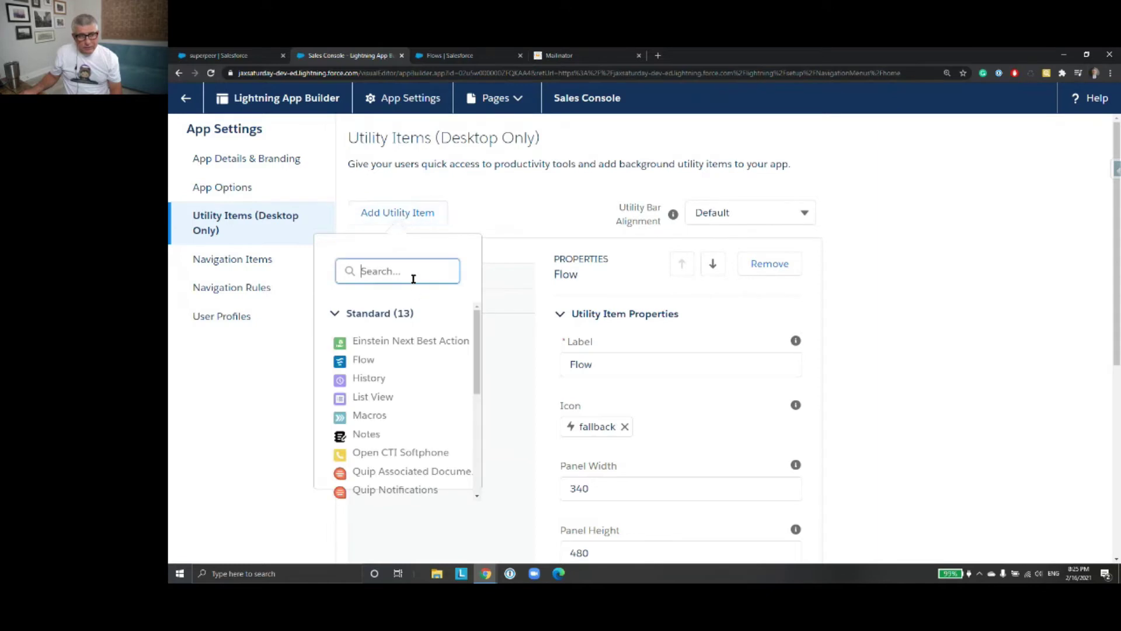
left_click(358, 363)
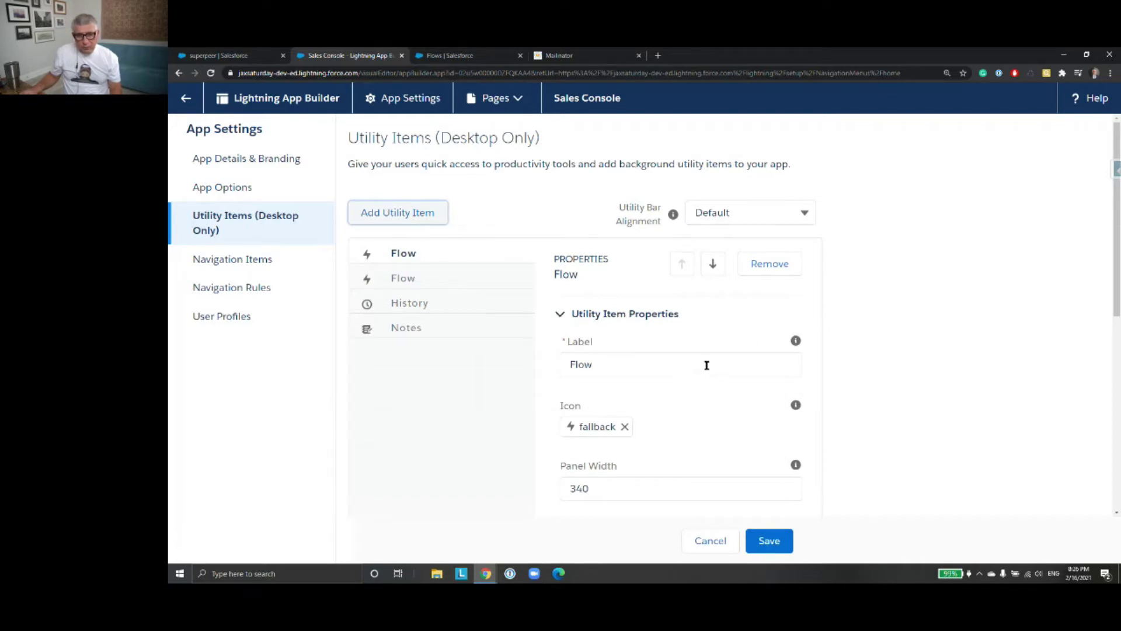
scroll(748, 361, "down", 3)
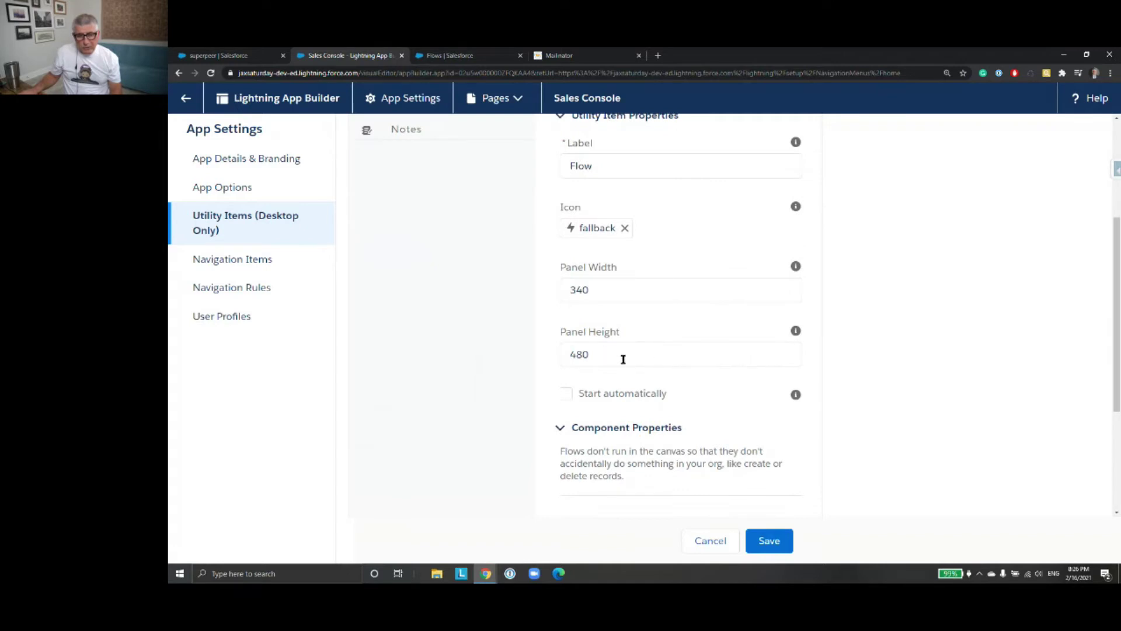
scroll(628, 360, "down", 3)
left_click(664, 345)
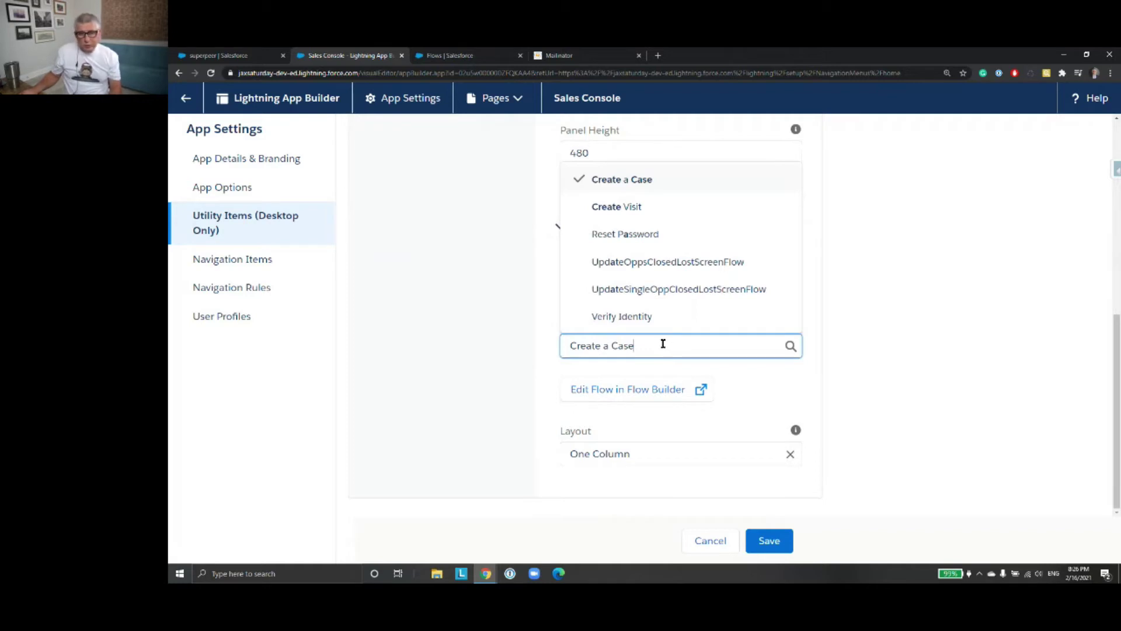
left_click(511, 303)
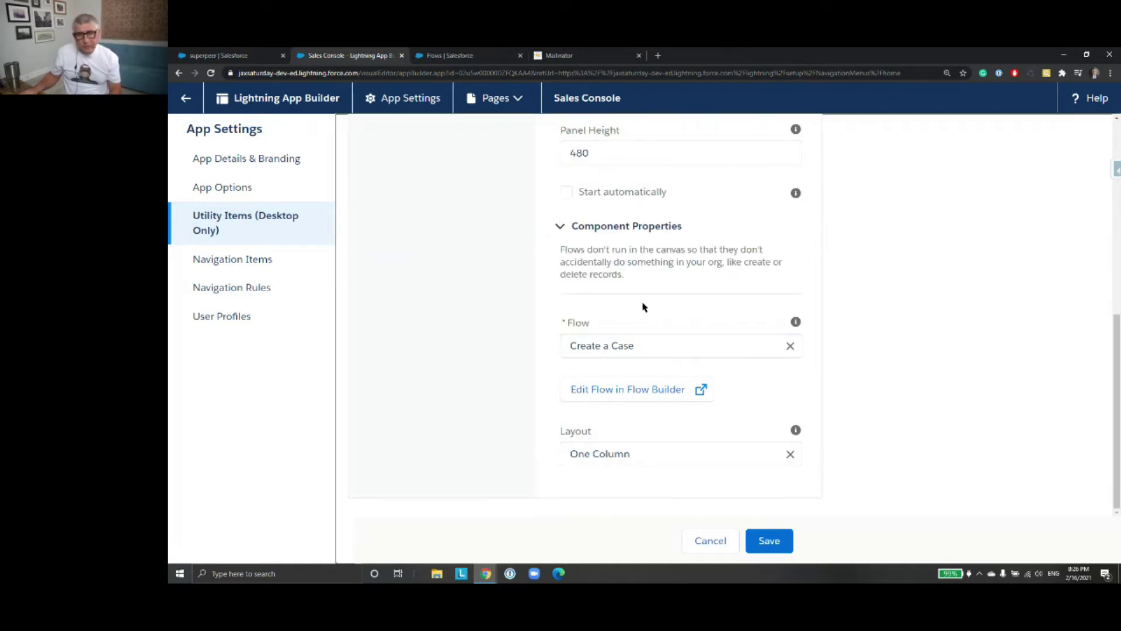
Review the added Flow item's label, panel size, flow and layout options, and discard the unsaved item
scroll(645, 306, "up", 3)
scroll(643, 303, "up", 2)
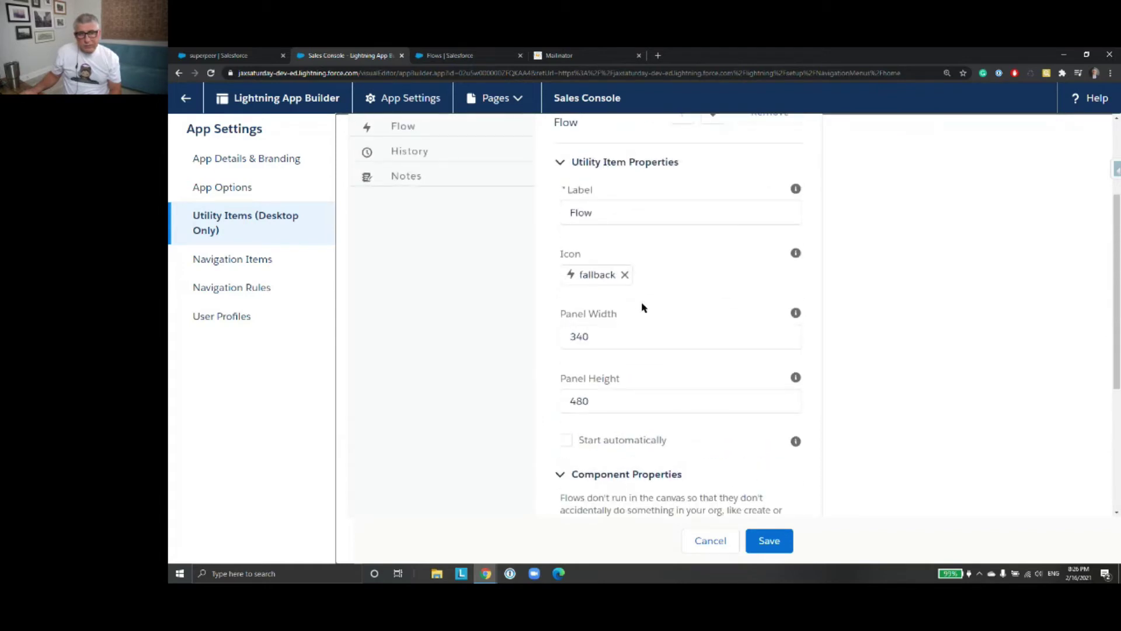
scroll(643, 306, "down", 3)
scroll(641, 305, "up", 4)
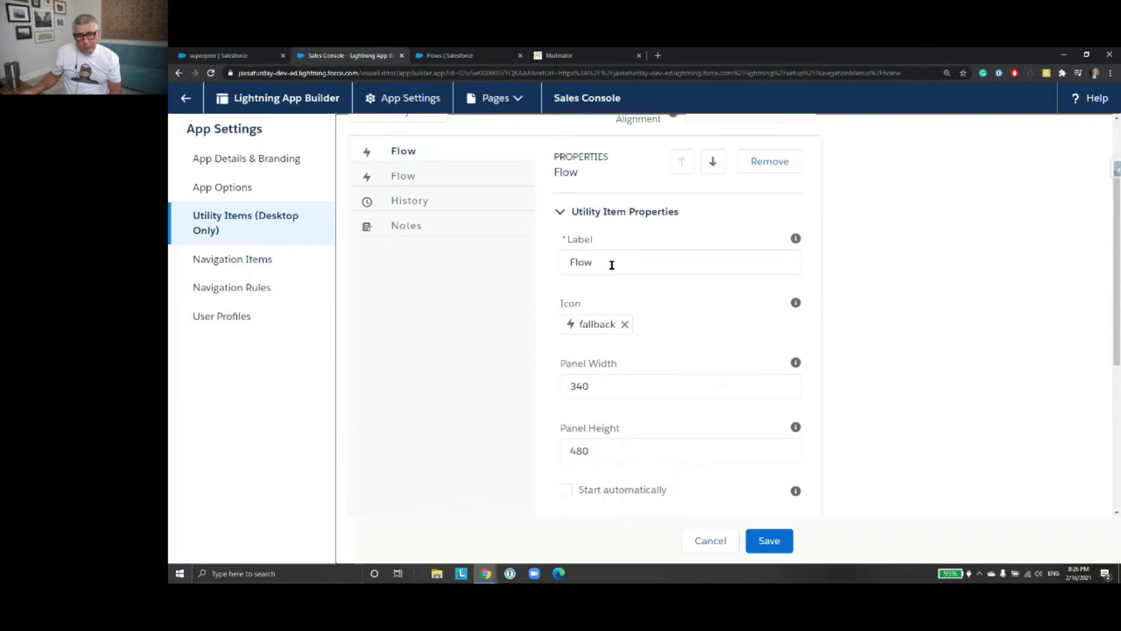
scroll(612, 265, "down", 3)
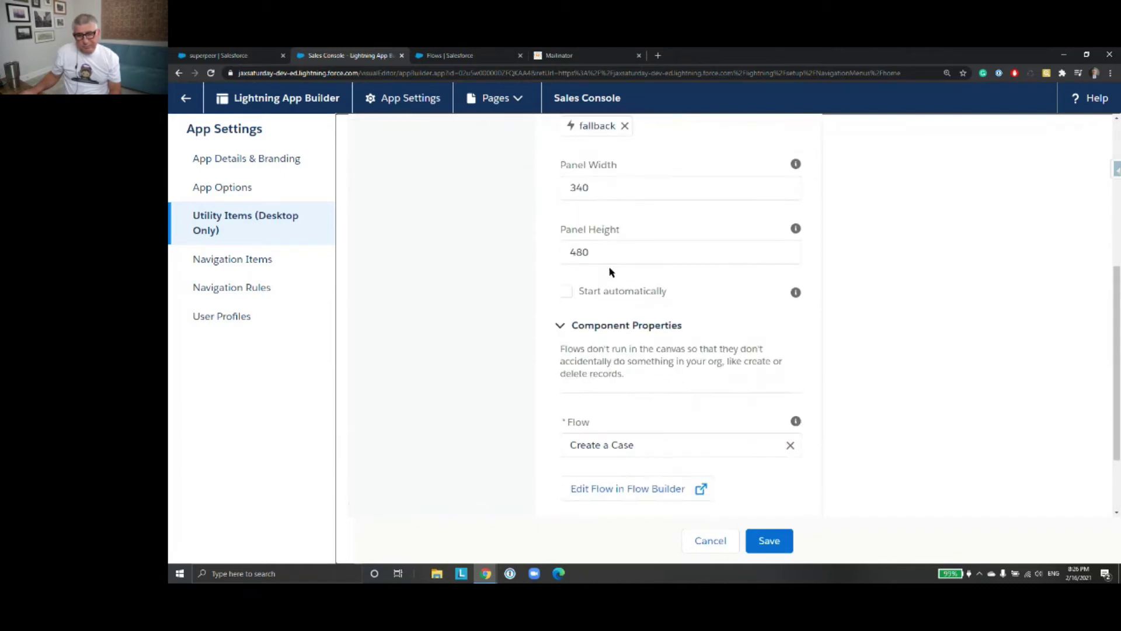
scroll(612, 272, "down", 2)
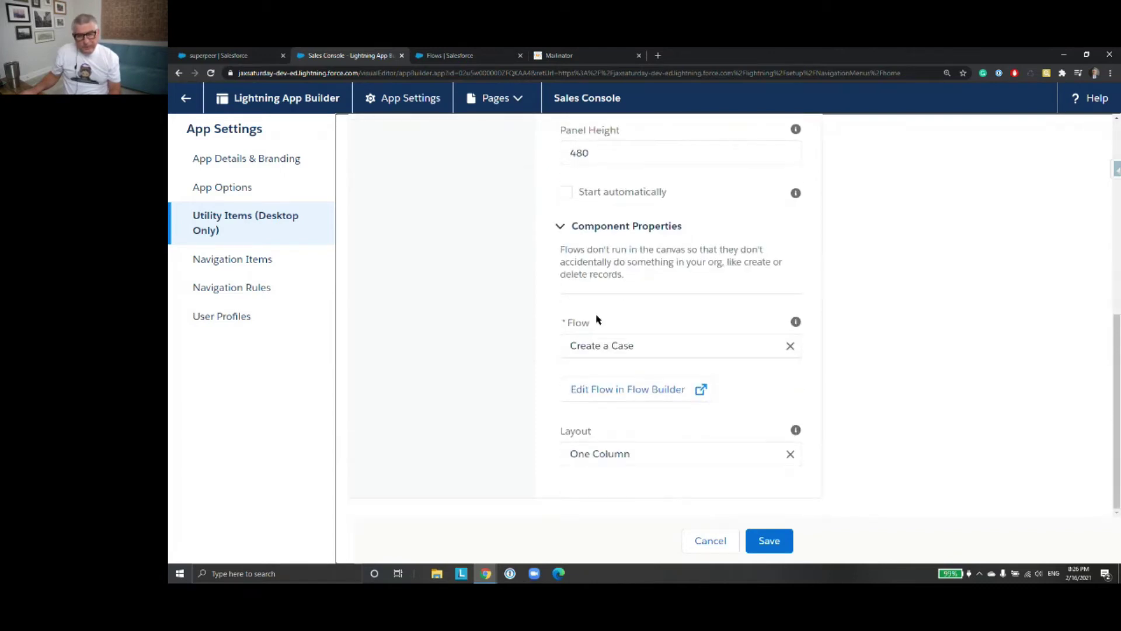
left_click(753, 457)
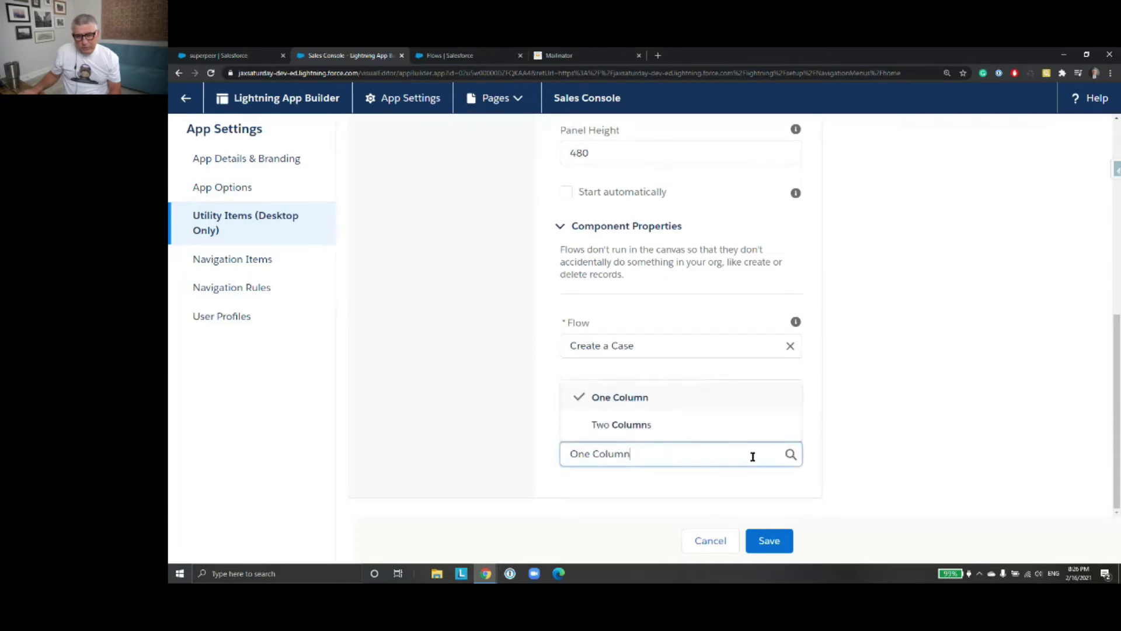
left_click(498, 412)
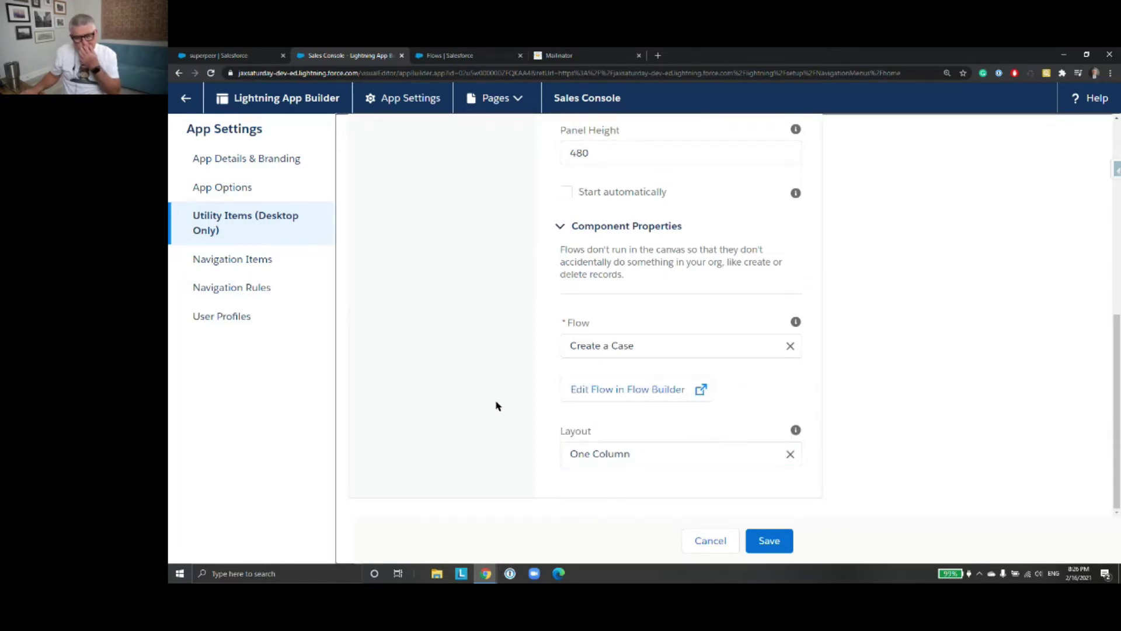
left_click(719, 548)
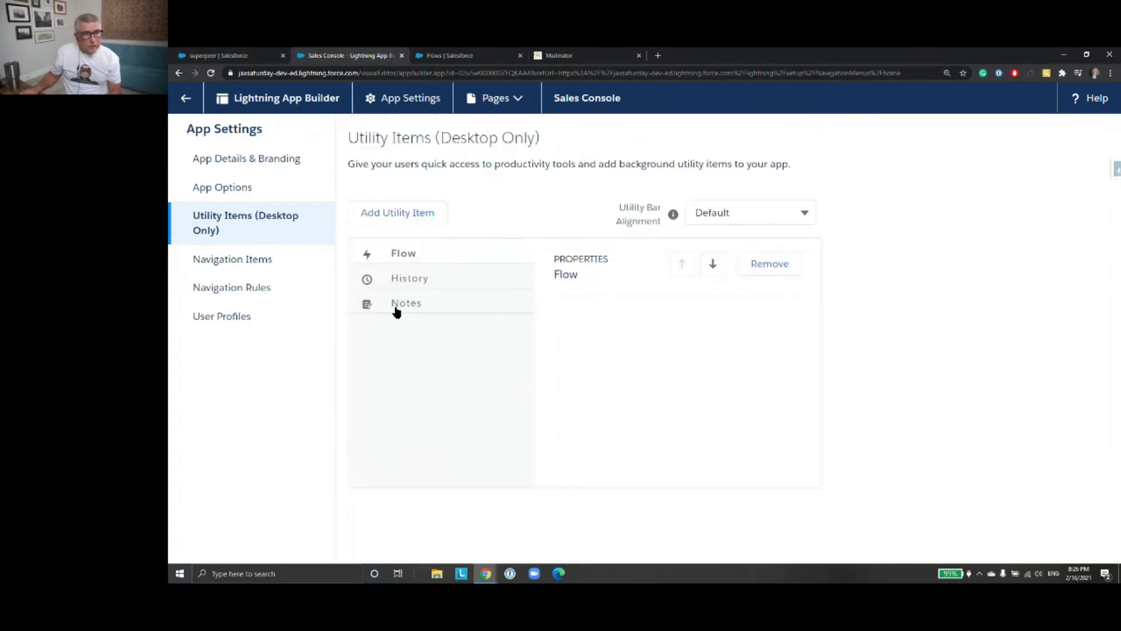
Examine the existing Flow utility item's properties, including its automatic start setting and assigned flow
left_click(412, 254)
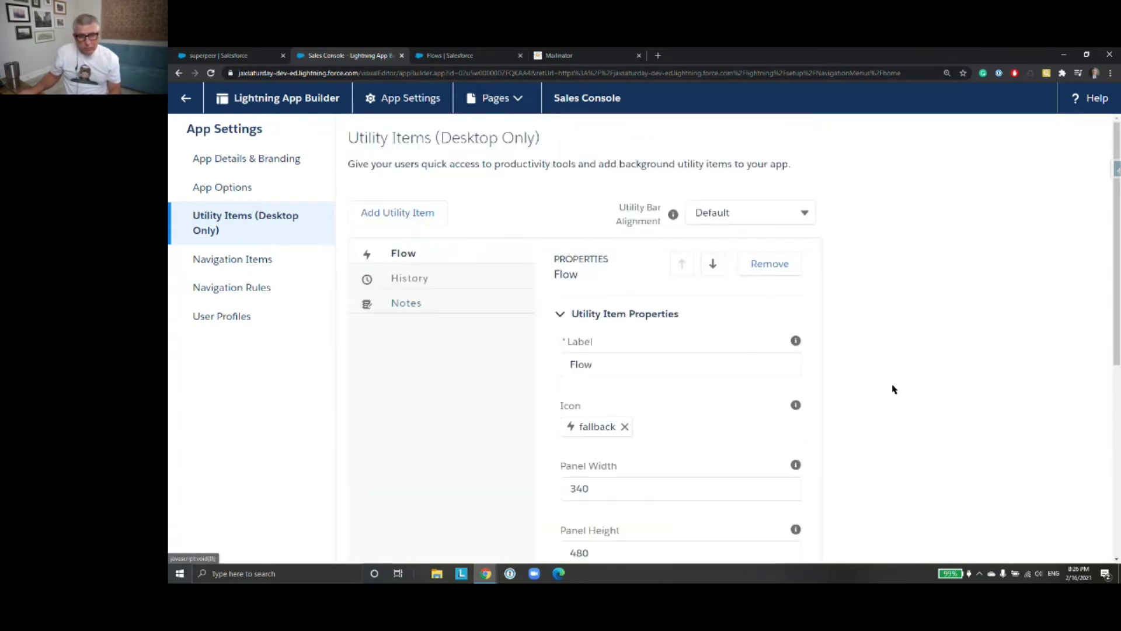
scroll(888, 394, "down", 4)
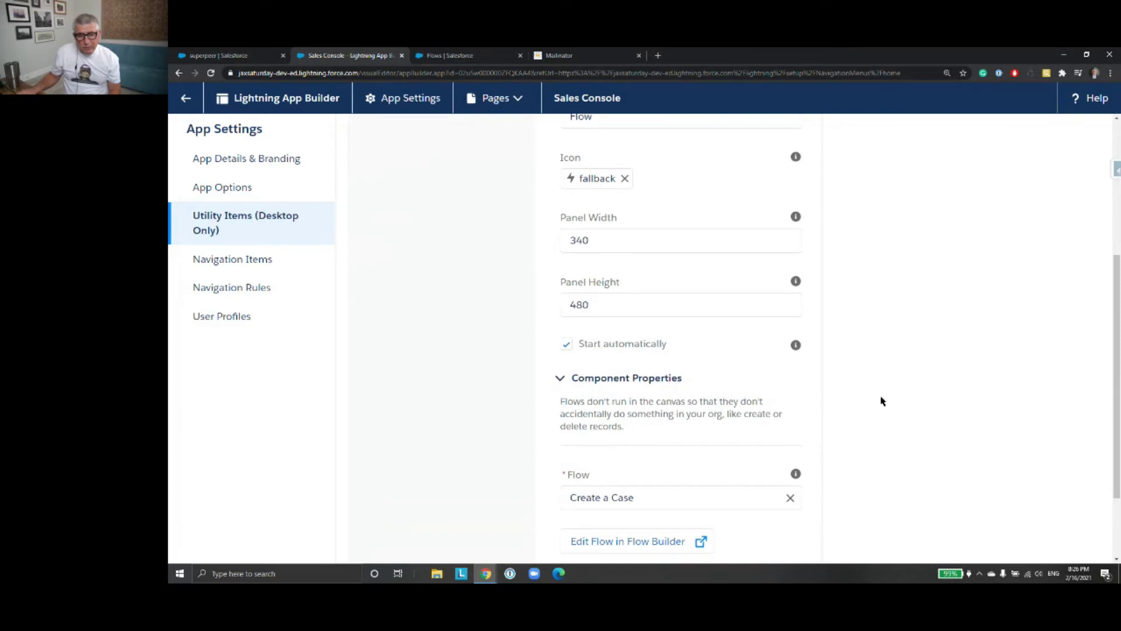
scroll(766, 495, "up", 4)
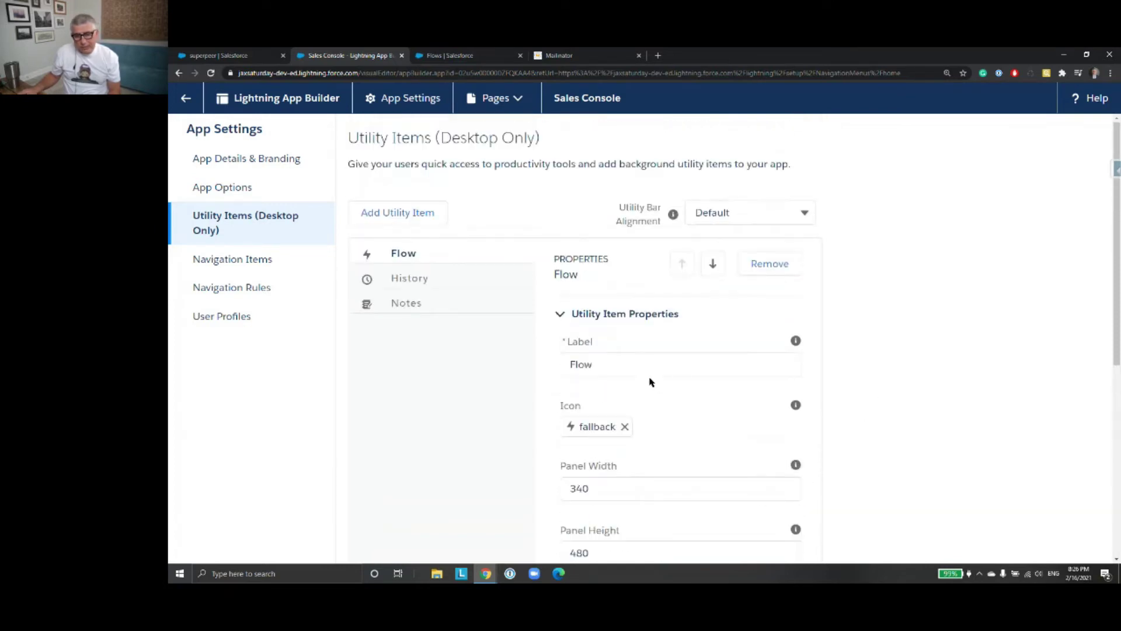
Set the Flow utility item's label to "Create a Case", save the utility items and return to Setup
double_click(622, 367)
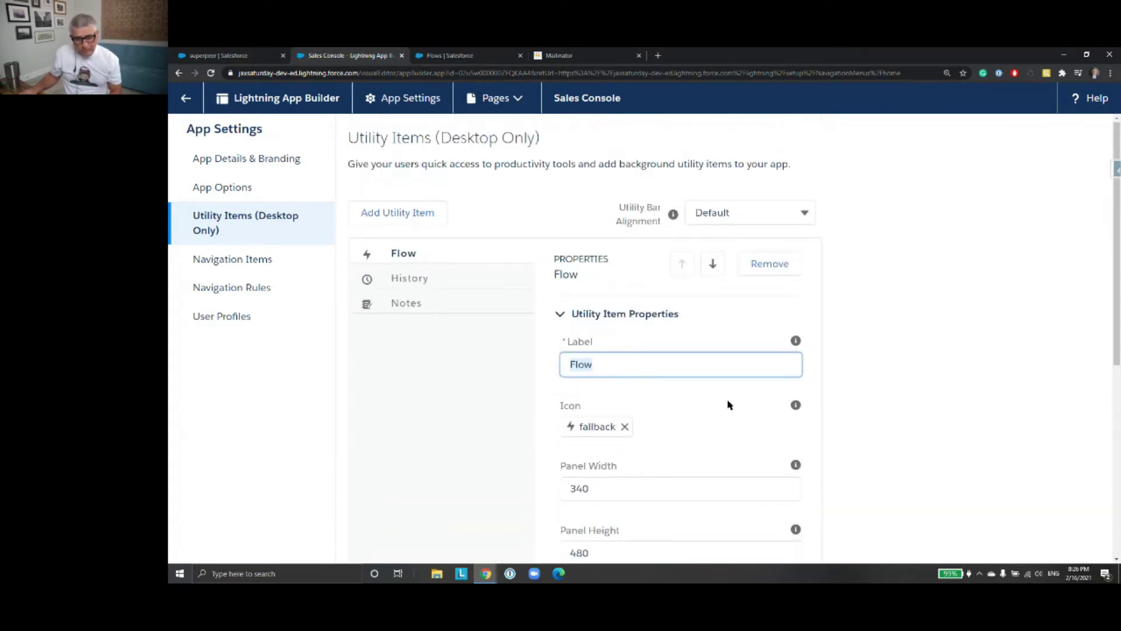
type("Create a Case")
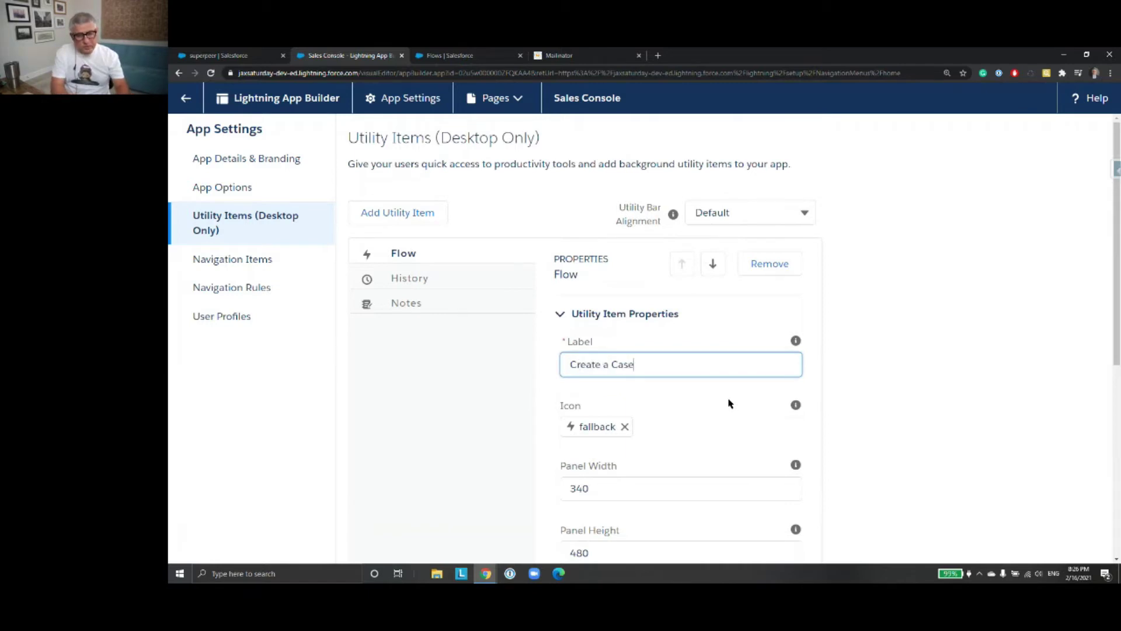
scroll(920, 365, "down", 6)
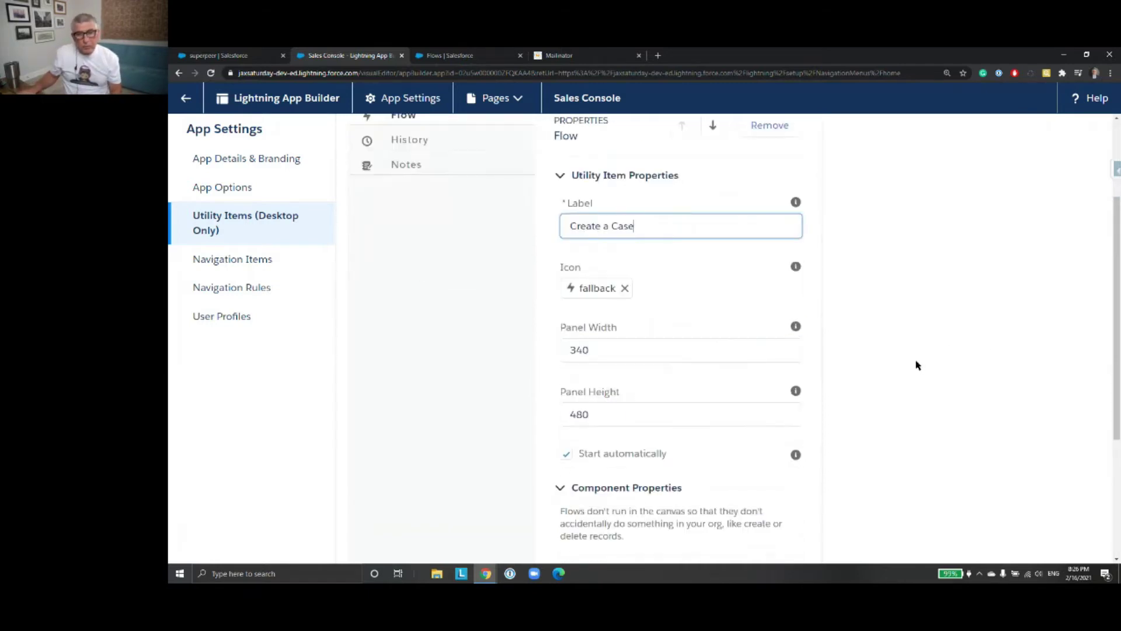
scroll(896, 352, "up", 5)
scroll(895, 353, "up", 2)
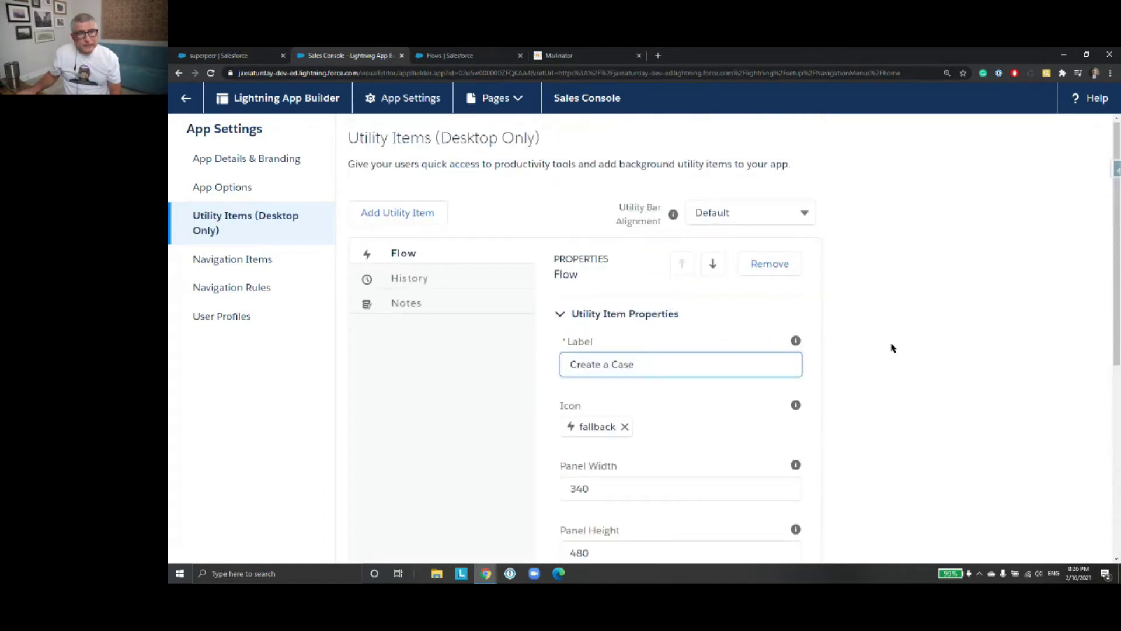
scroll(892, 348, "down", 6)
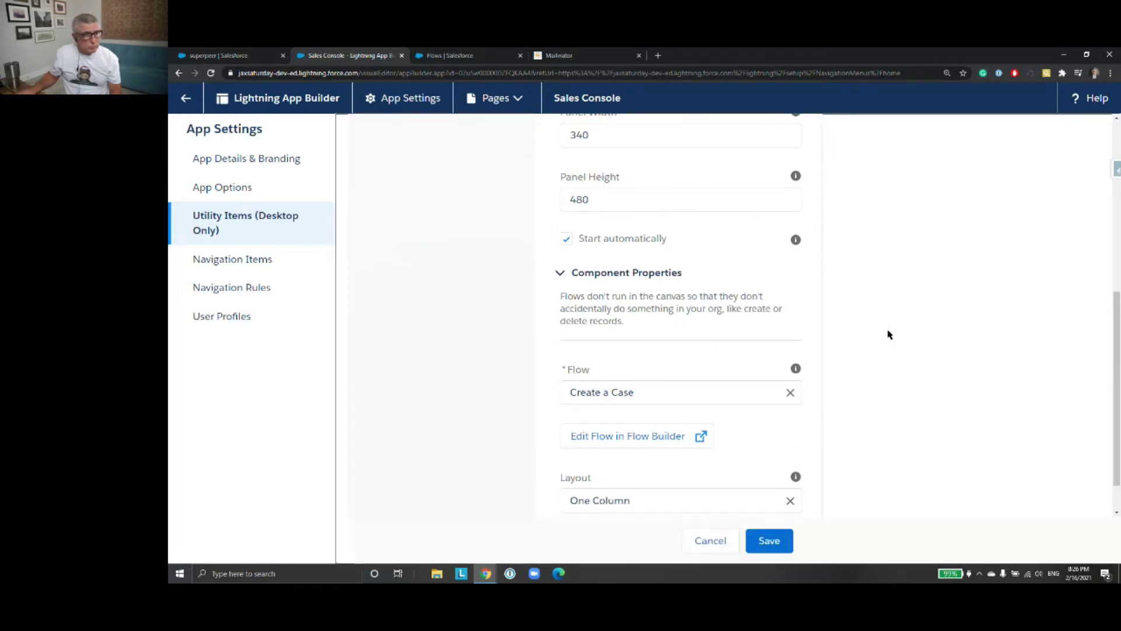
left_click(768, 541)
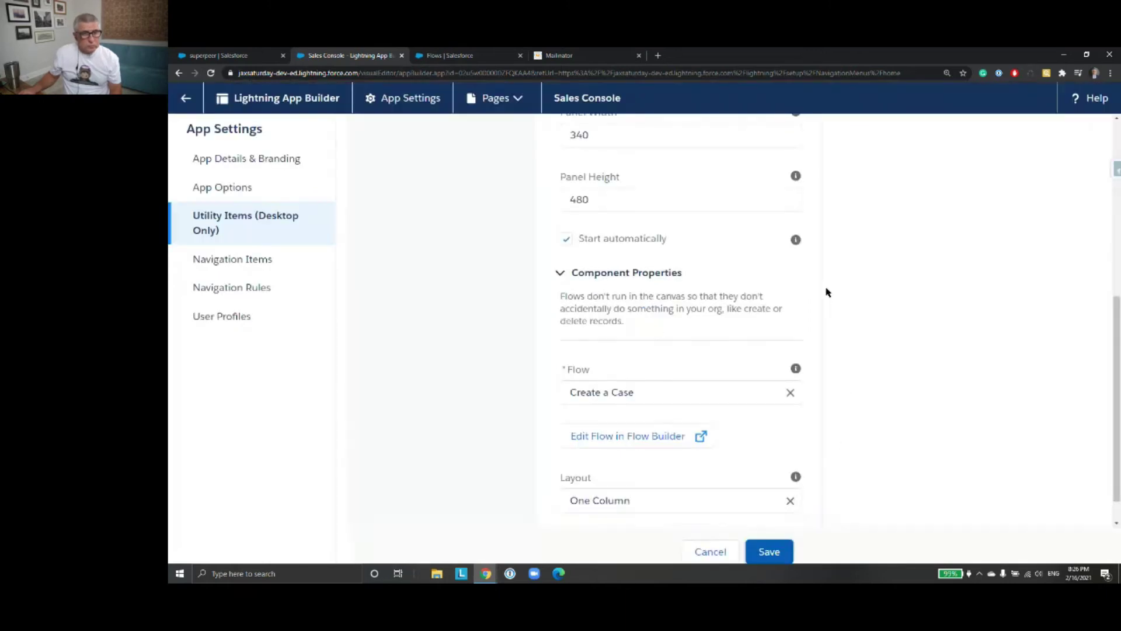
left_click(187, 100)
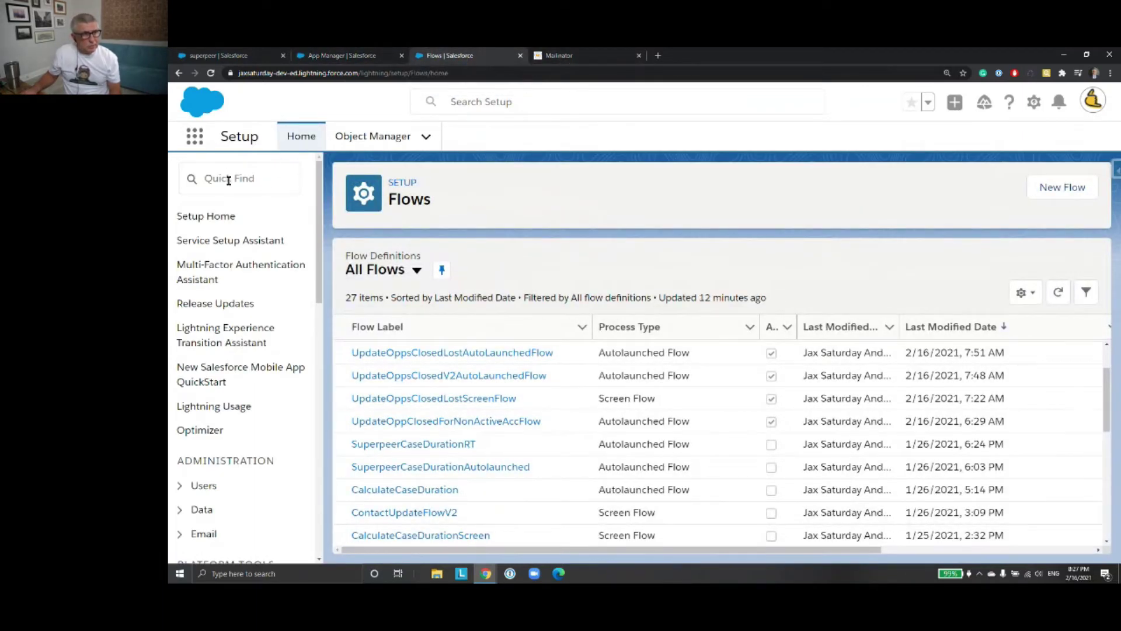
Reload the Sales Console, examine the Create a Case flow's first screen from the utility bar, and minimize it
left_click(205, 57)
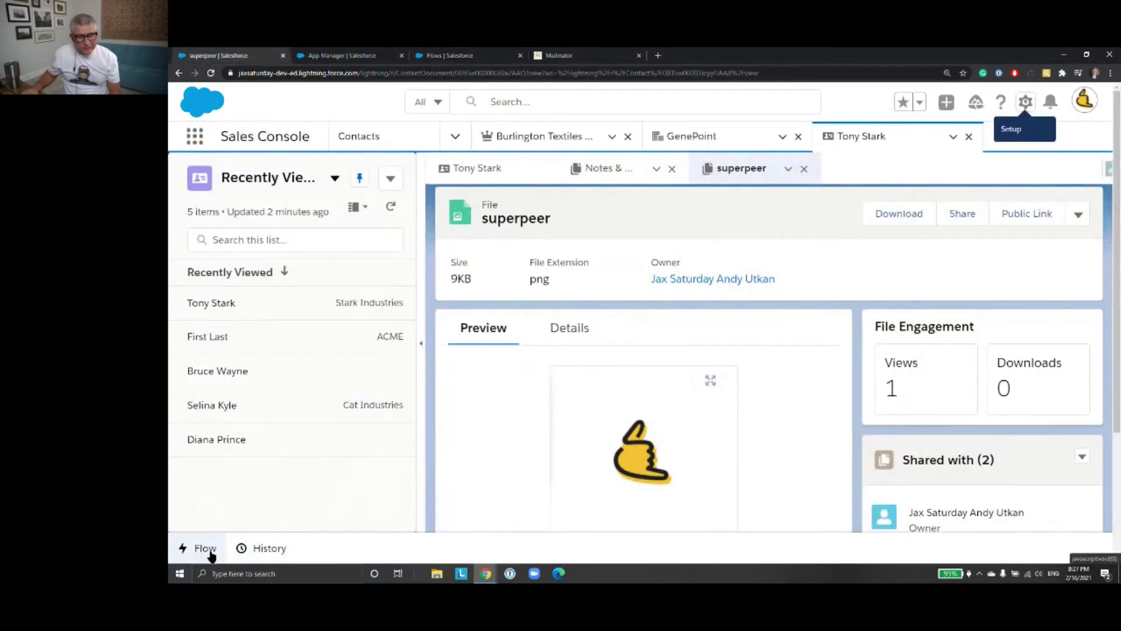
key("F5")
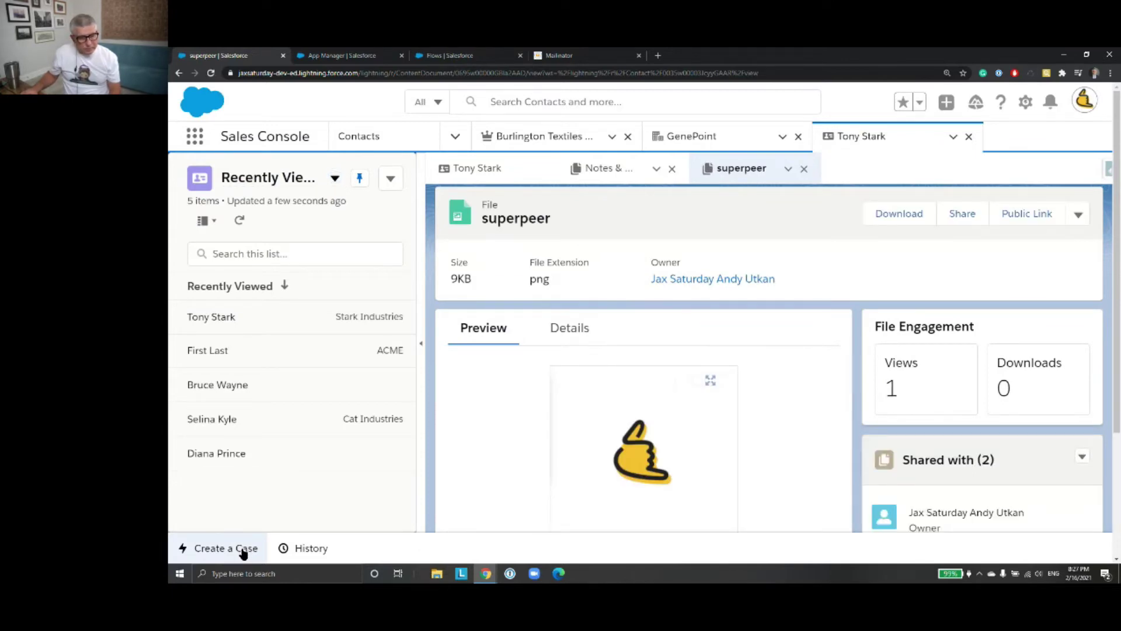
left_click(244, 552)
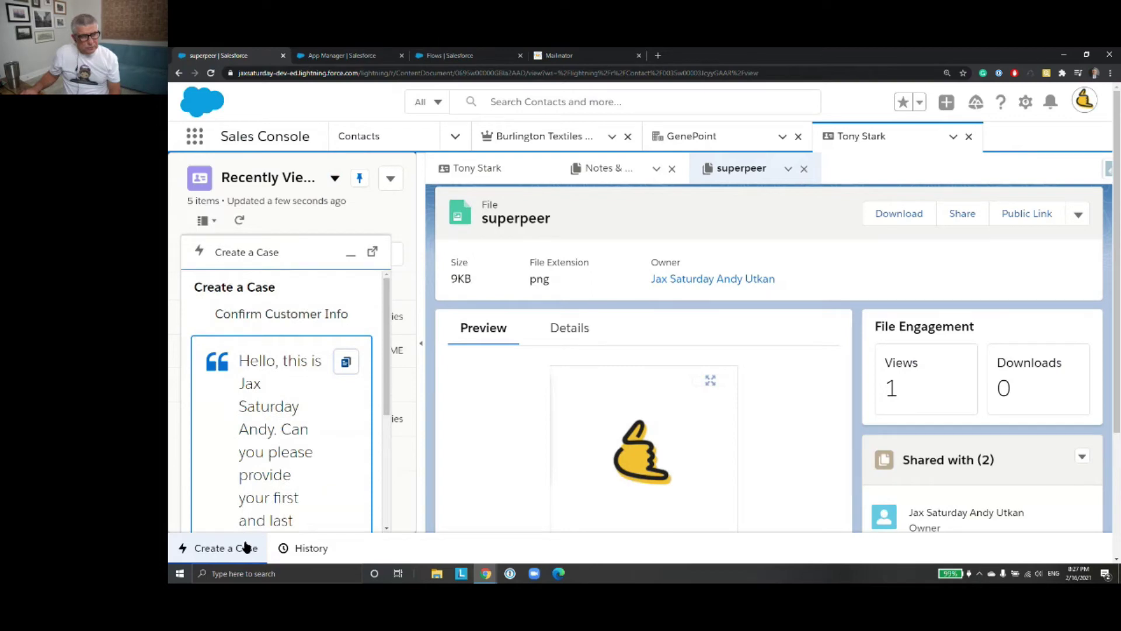
left_click_drag(383, 395, 392, 332)
left_click_drag(392, 369, 391, 515)
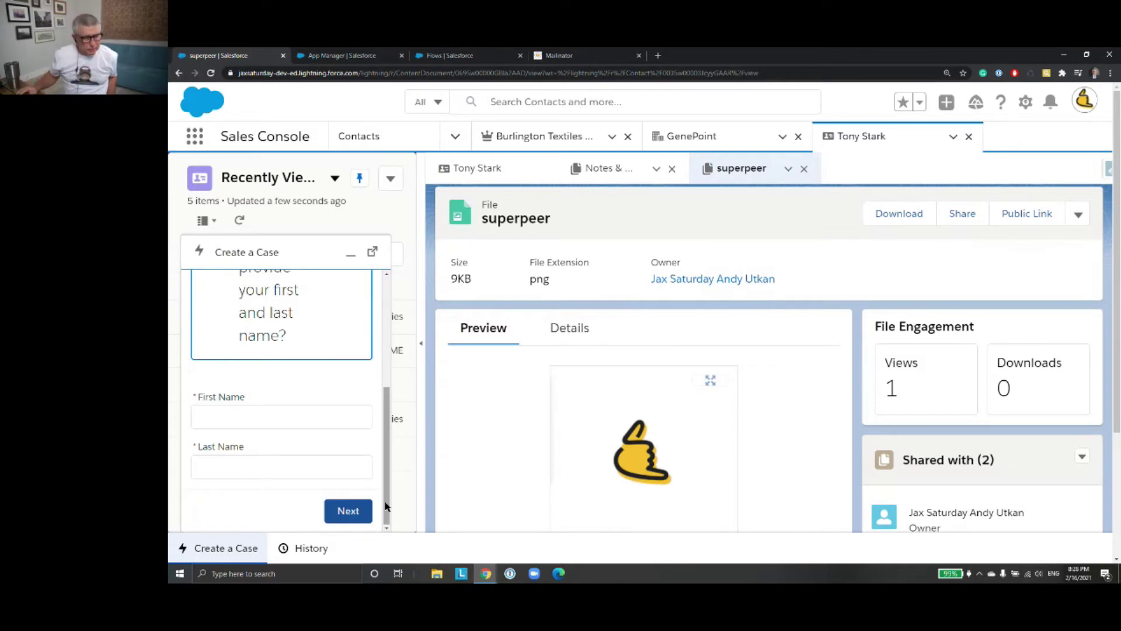
mouse_move(385, 508)
left_mouse_down()
mouse_move(380, 363)
mouse_move(377, 453)
mouse_move(391, 520)
left_mouse_up()
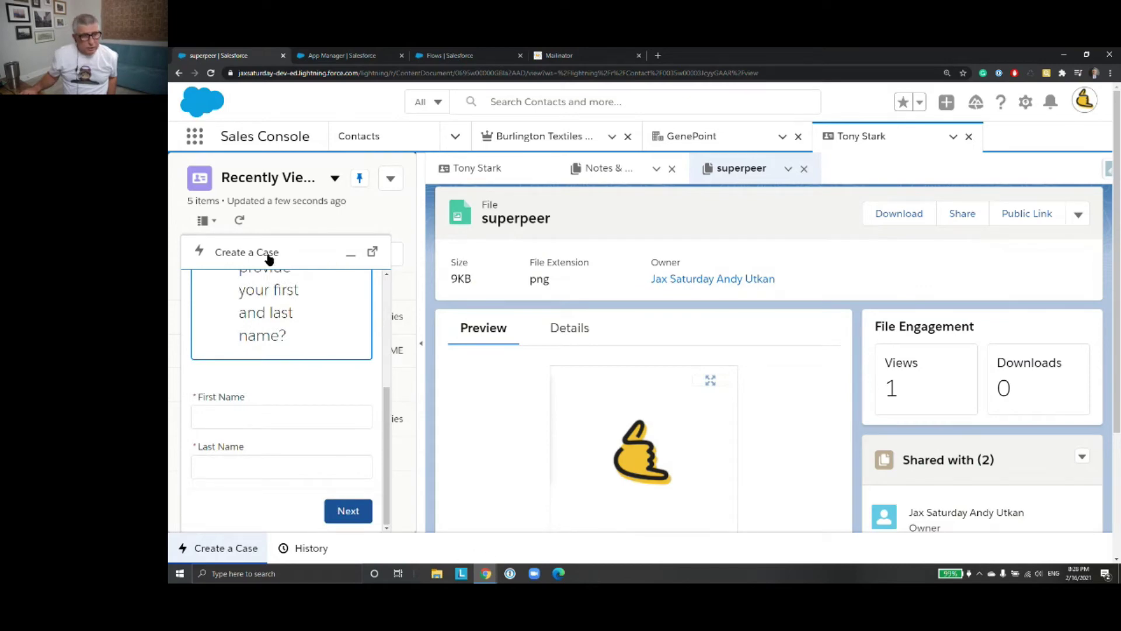
left_click(351, 258)
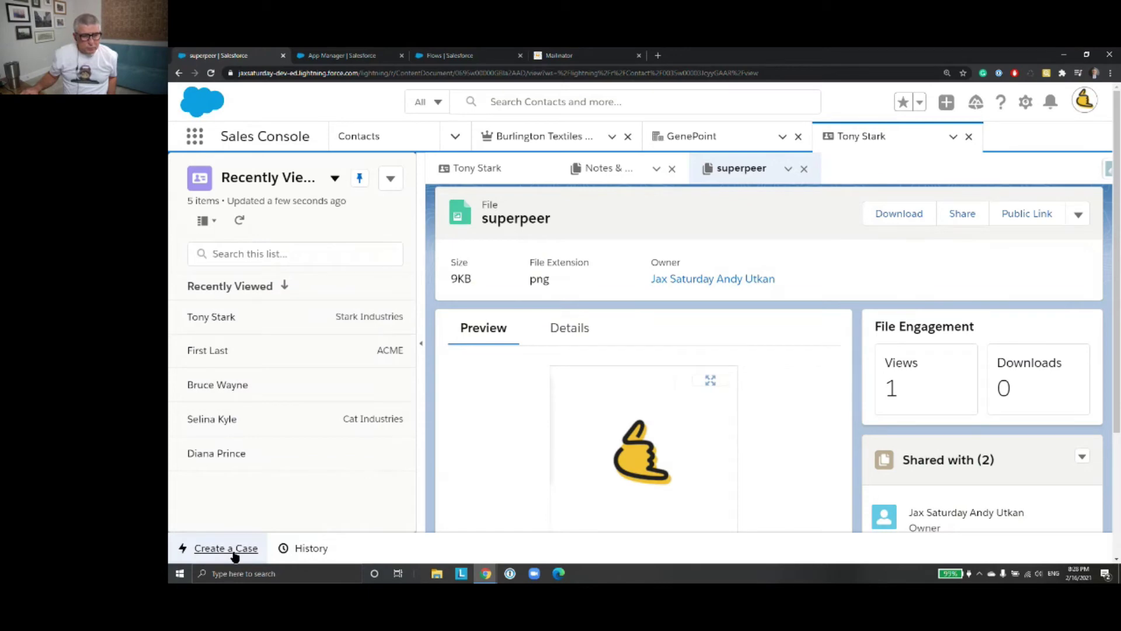
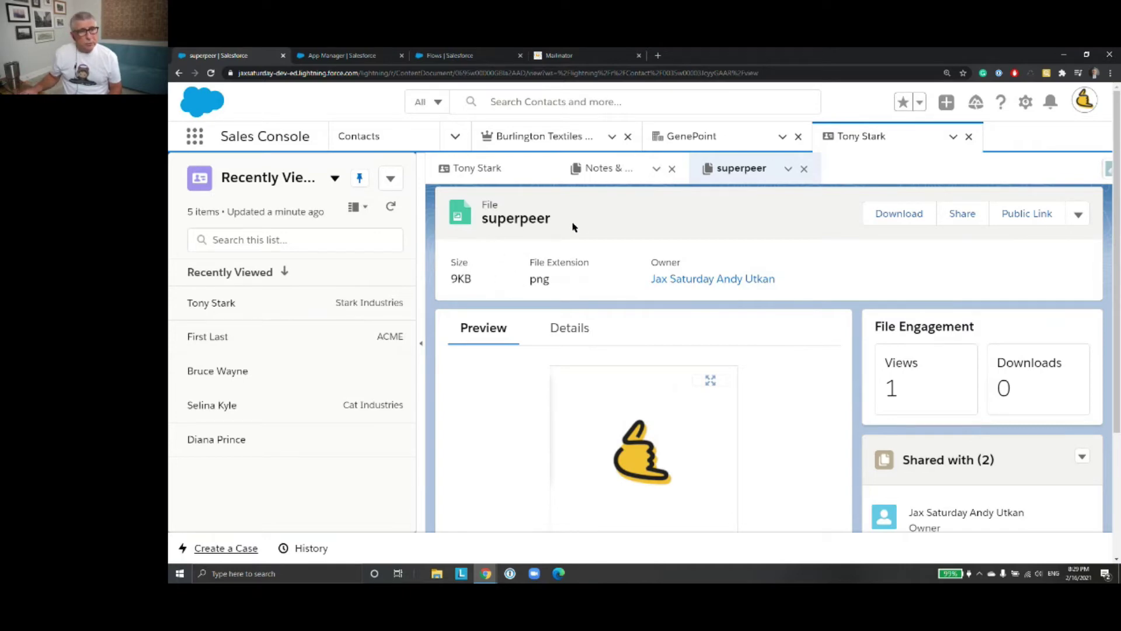
Open the Grand Hotels Kitchen Generator opportunity with the list view collapsed, and edit its record page
left_click(454, 136)
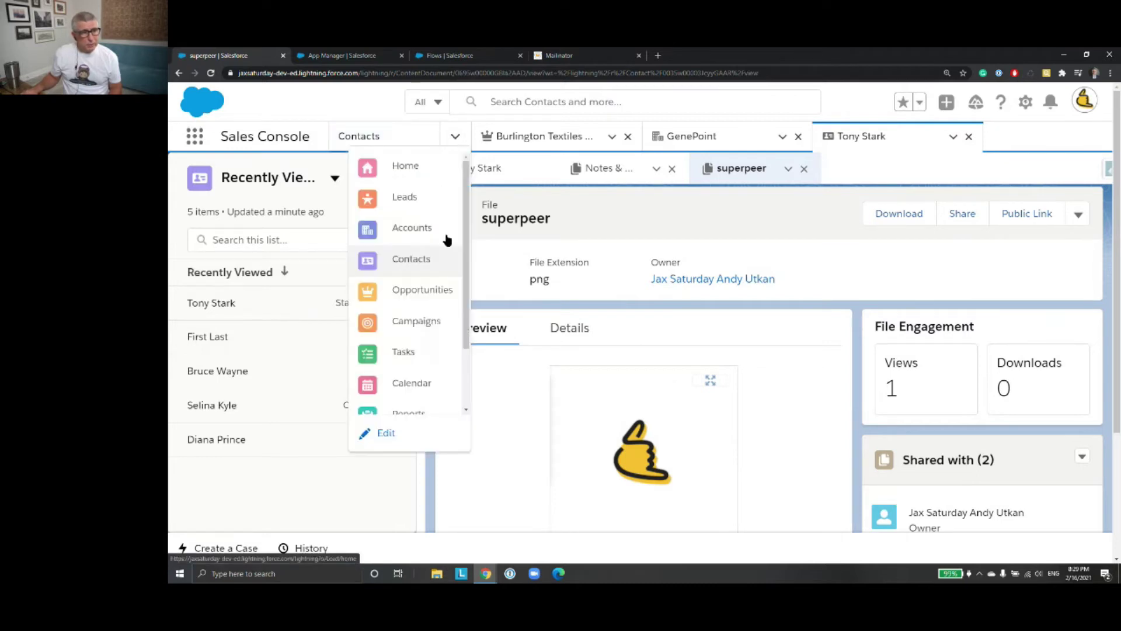
left_click(429, 290)
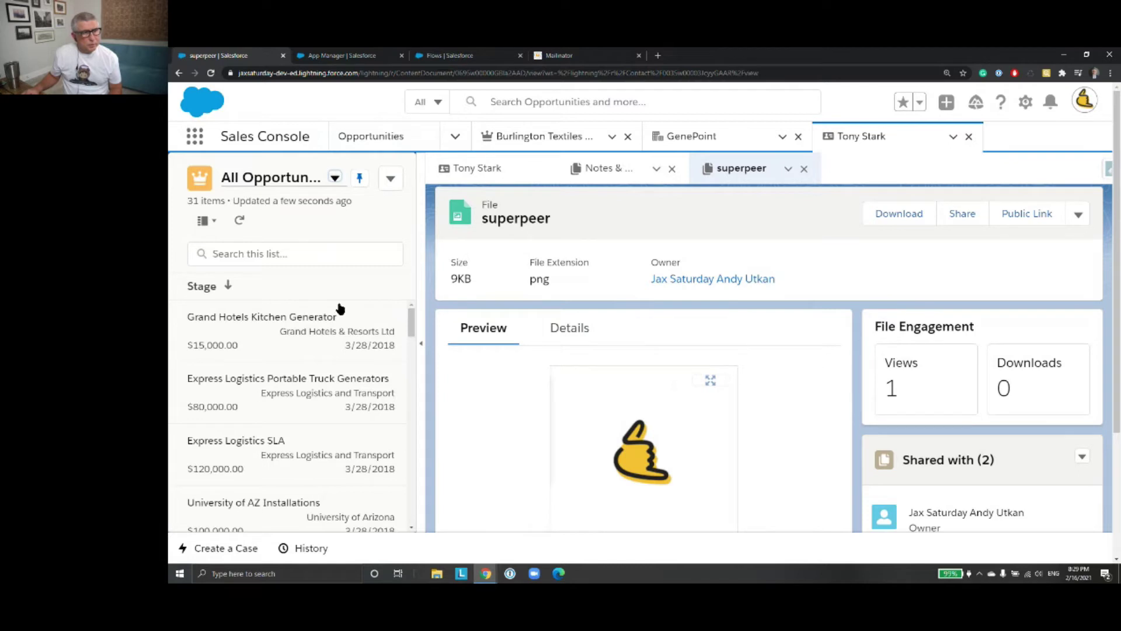
left_click(308, 320)
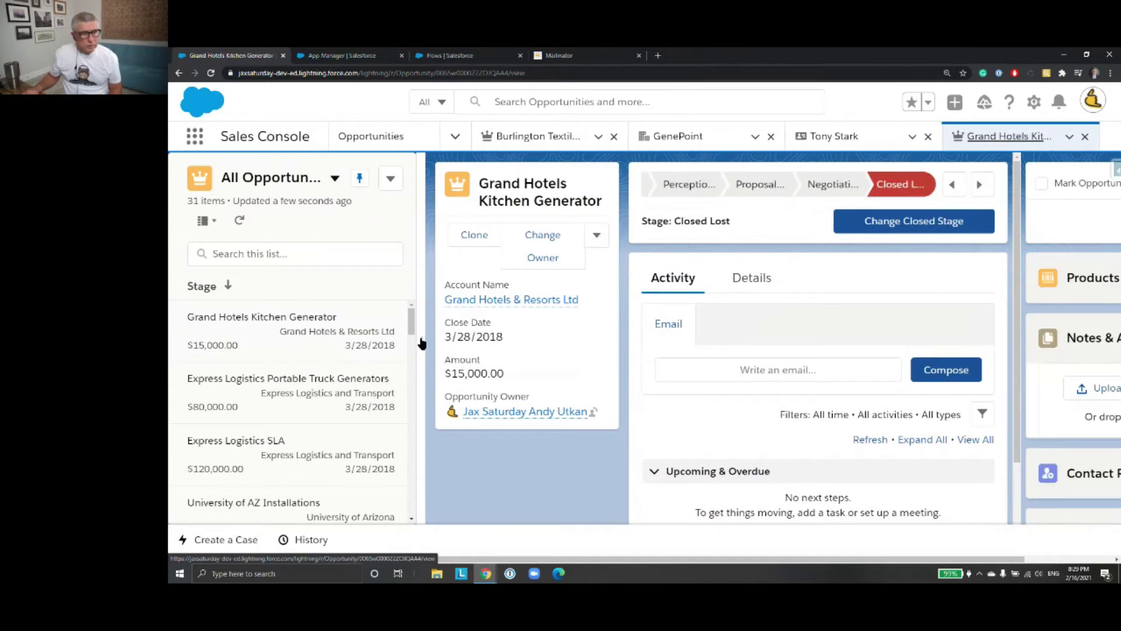
left_click(422, 344)
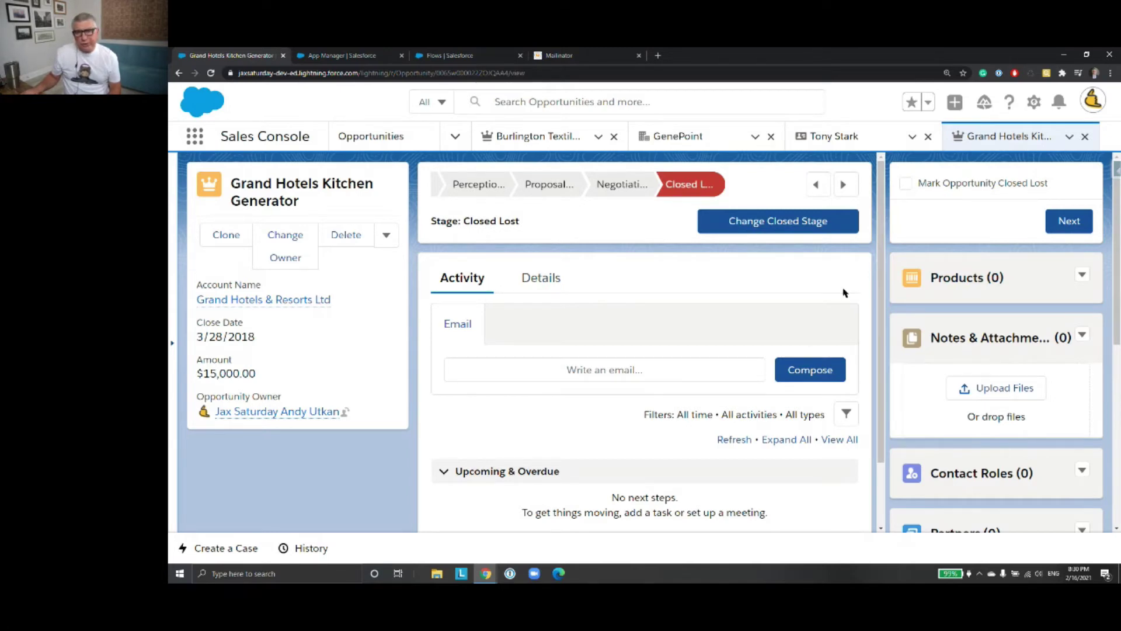
left_click(1035, 105)
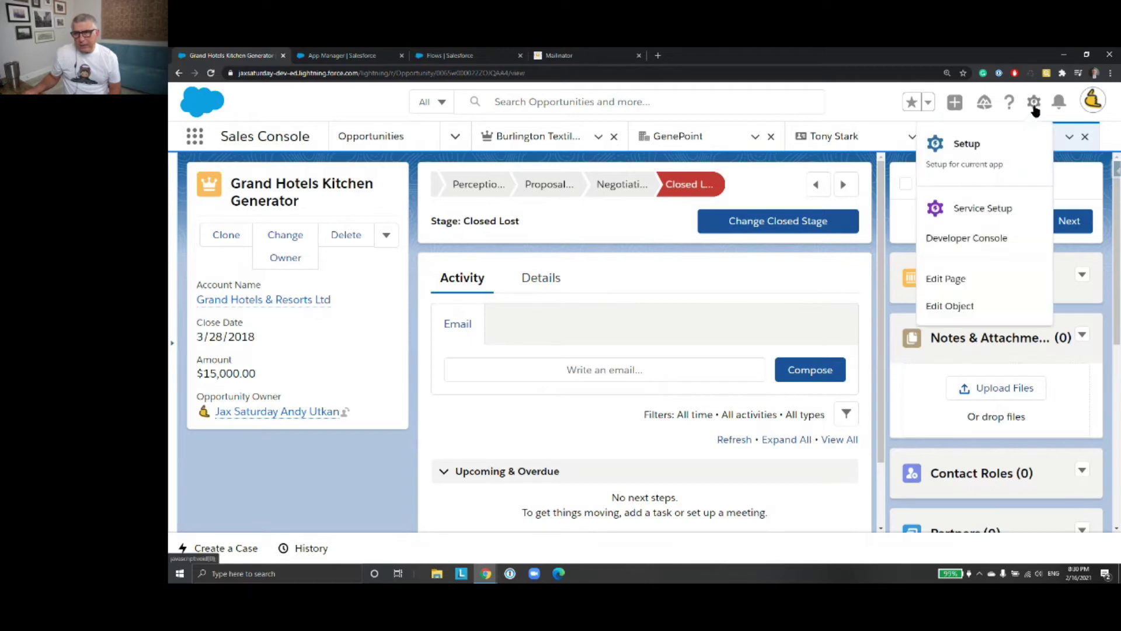
left_click(972, 285)
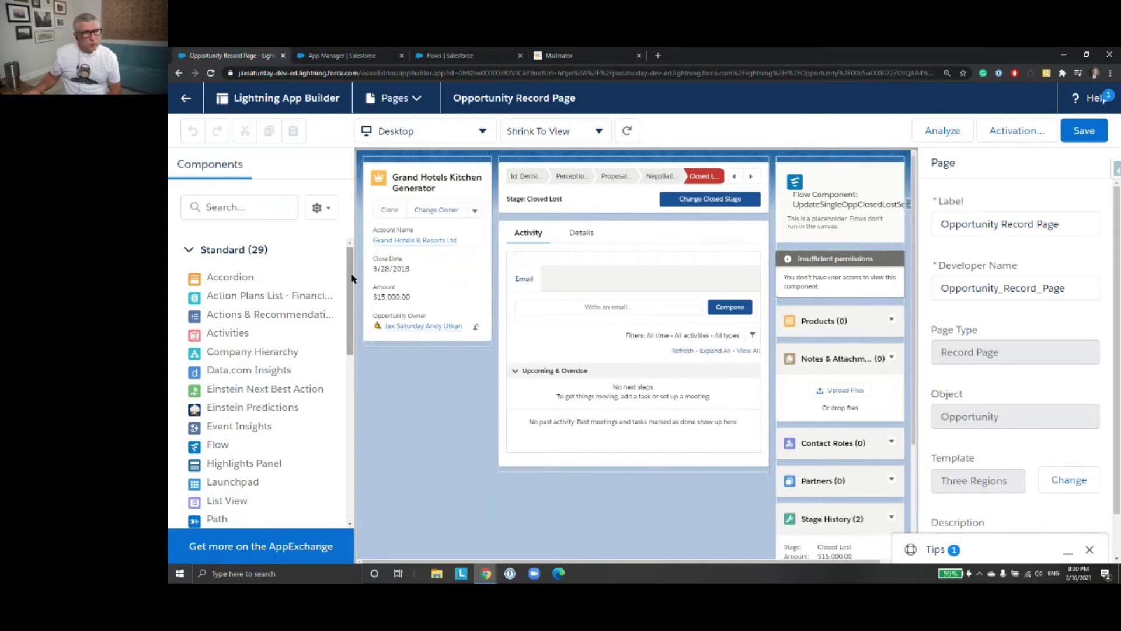
Place a Flow component above the existing flow on the Opportunity Record Page, and delete it again
left_click_drag(352, 275, 351, 338)
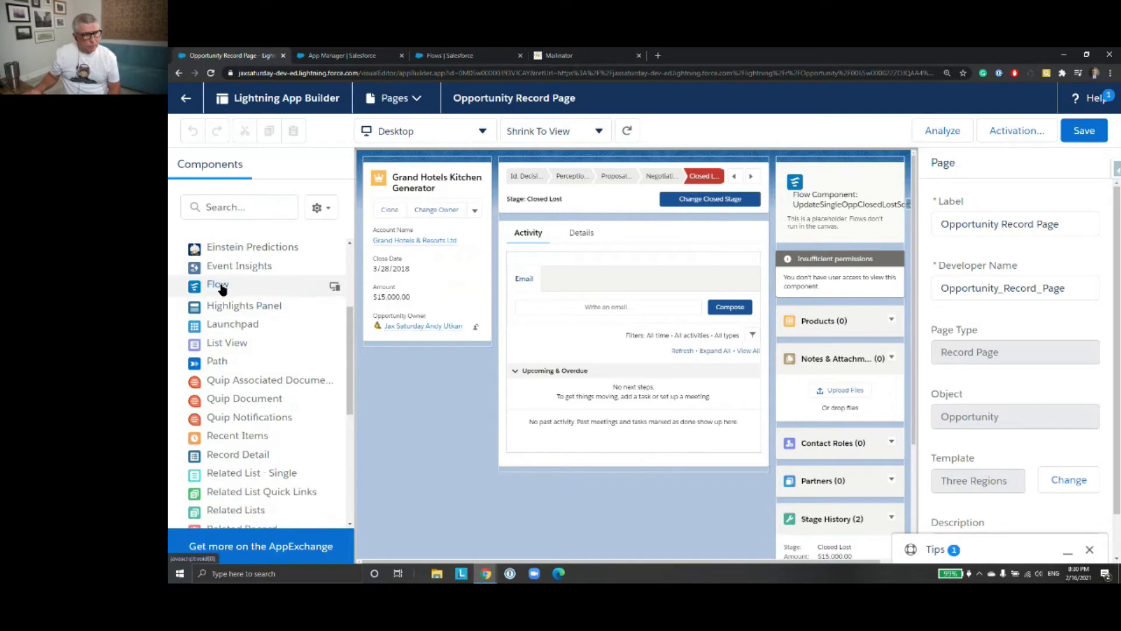
left_click_drag(222, 288, 792, 159)
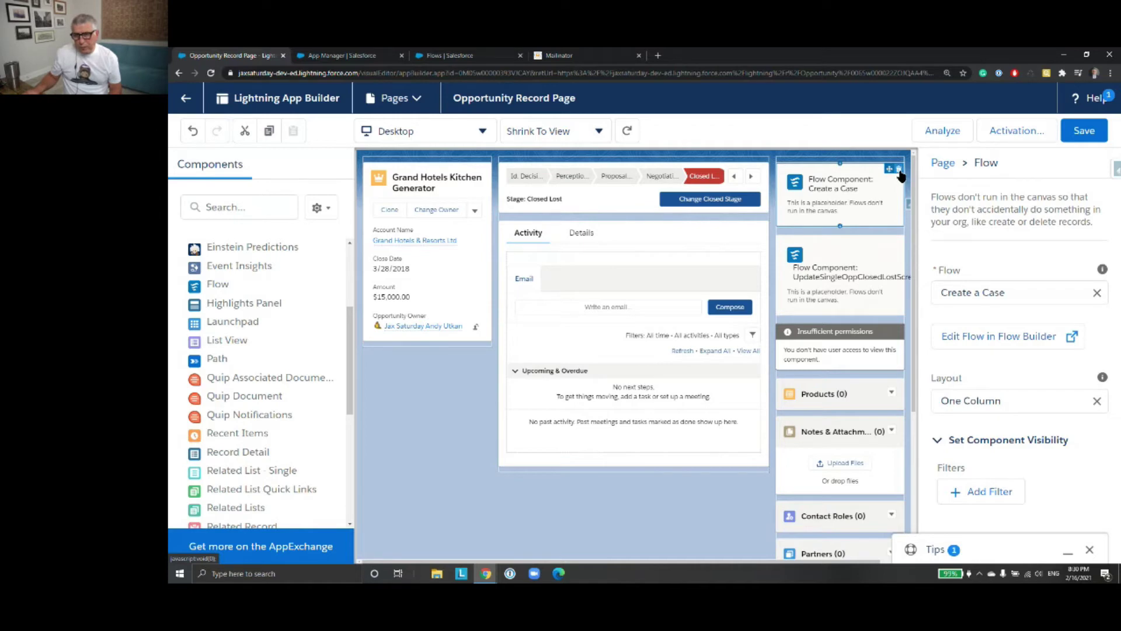
left_click(899, 171)
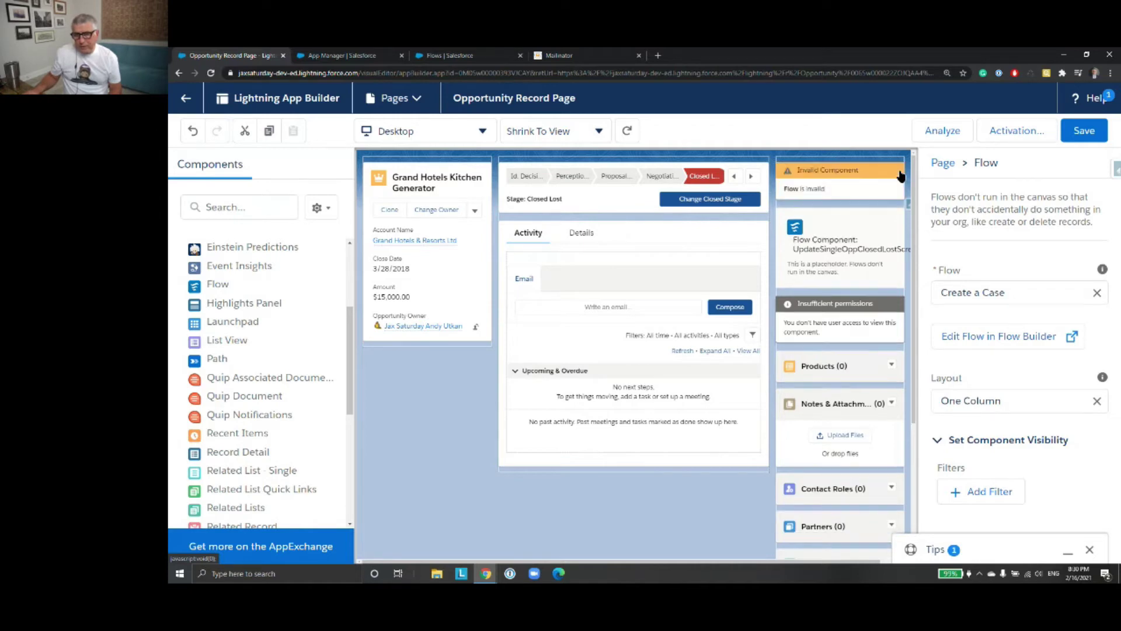
Examine the properties of the existing single-opportunity Closed Lost flow component, including its layout, recordId variable and visibility settings
left_click(848, 210)
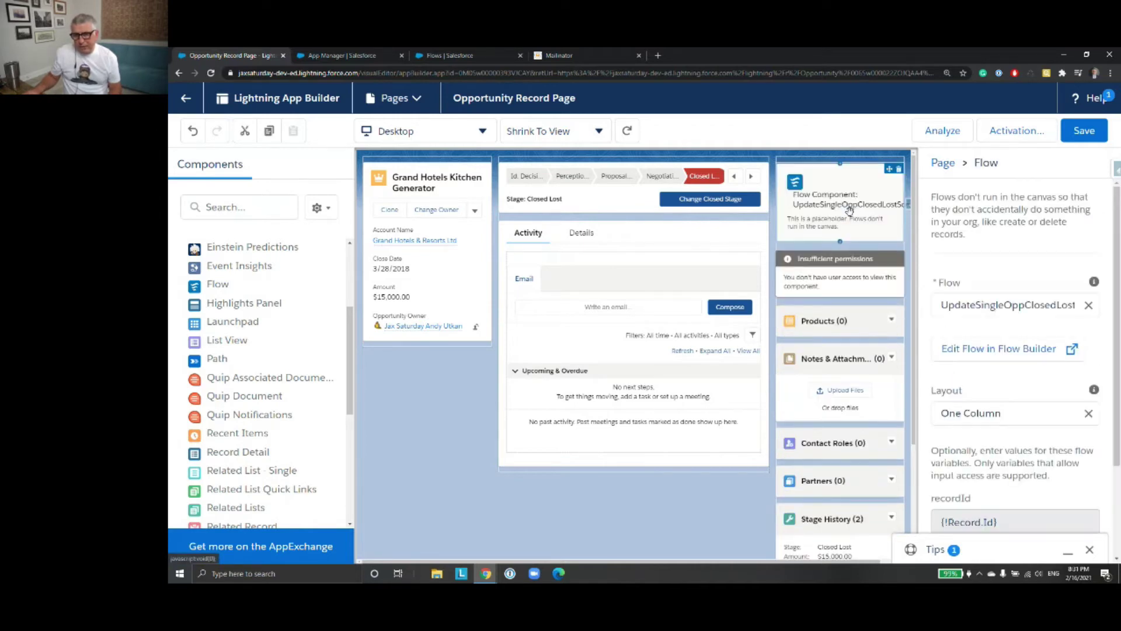
left_click_drag(1117, 240, 1117, 254)
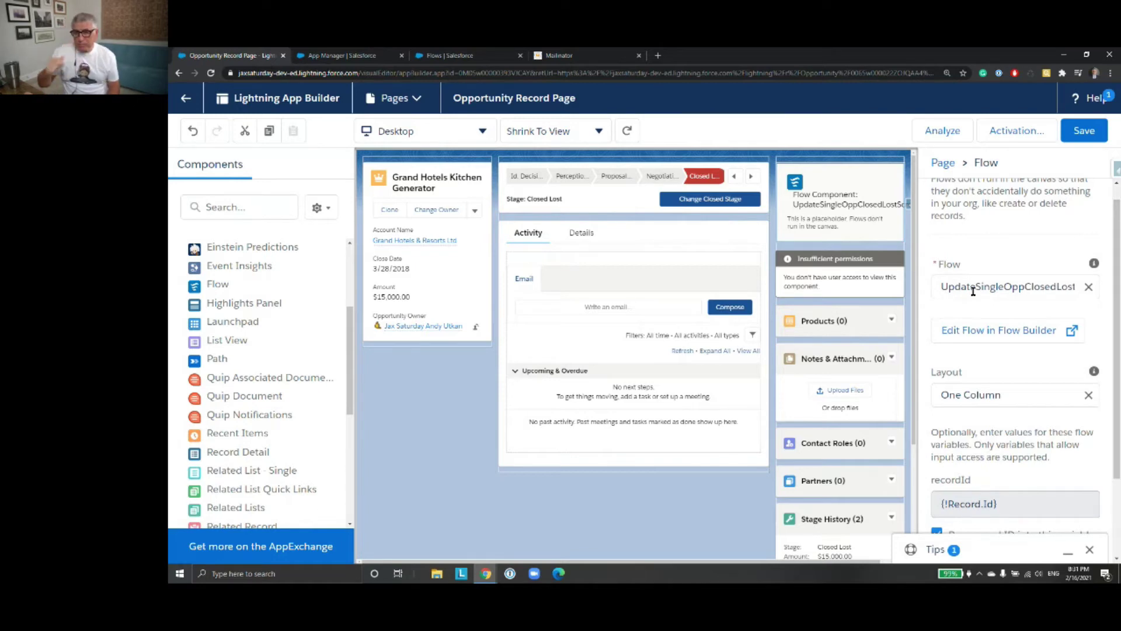
left_click_drag(1118, 286, 1119, 402)
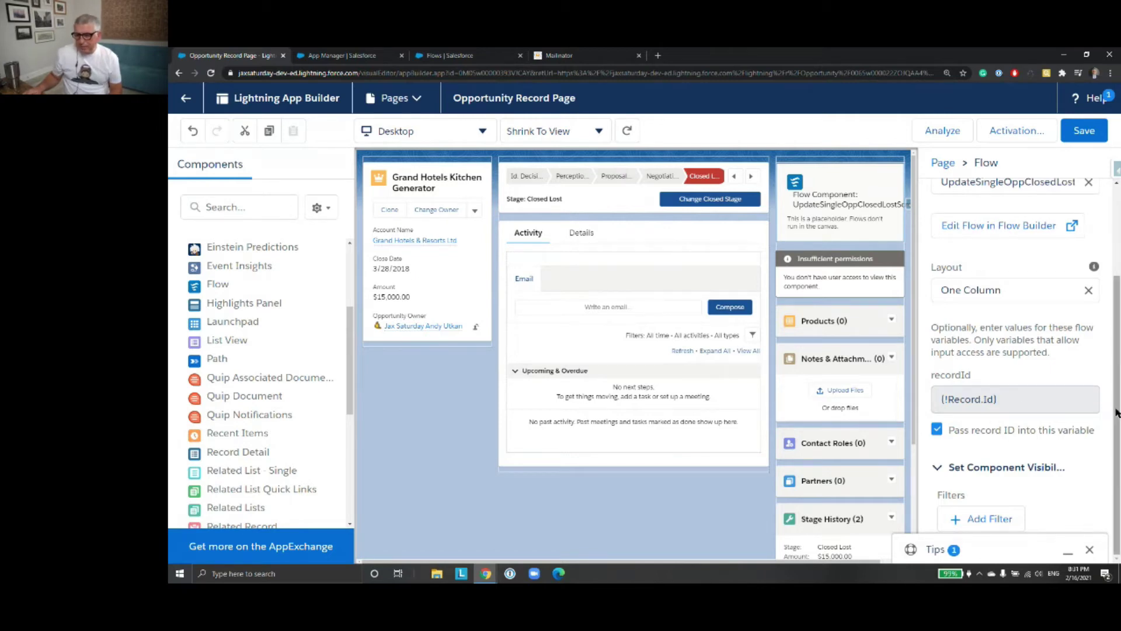
left_click(1091, 550)
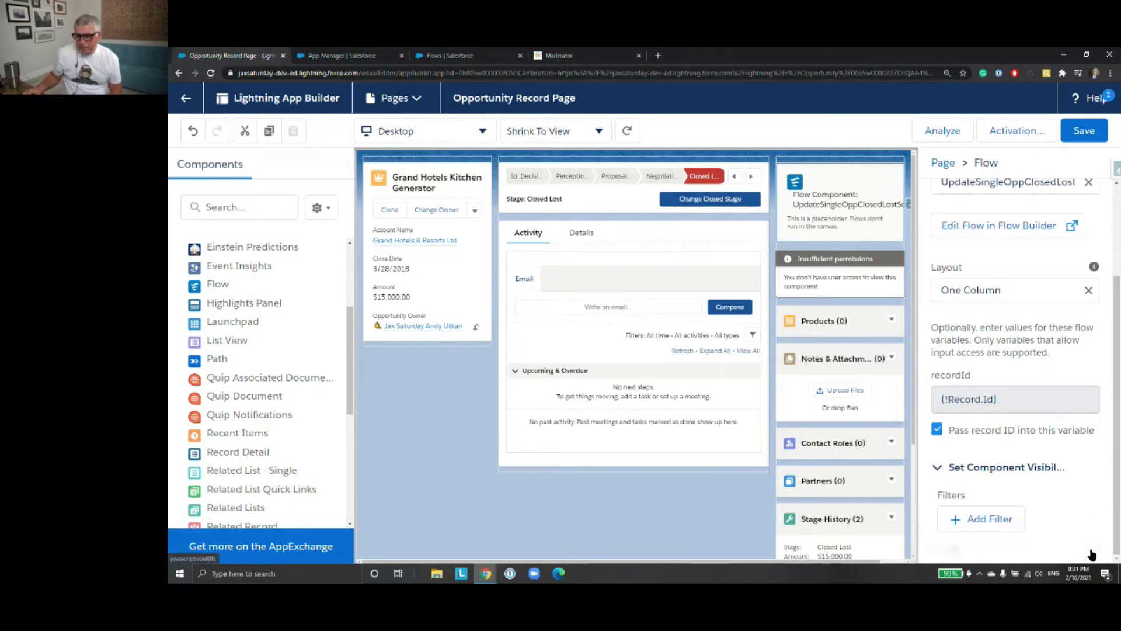
scroll(1116, 393, "up", 1)
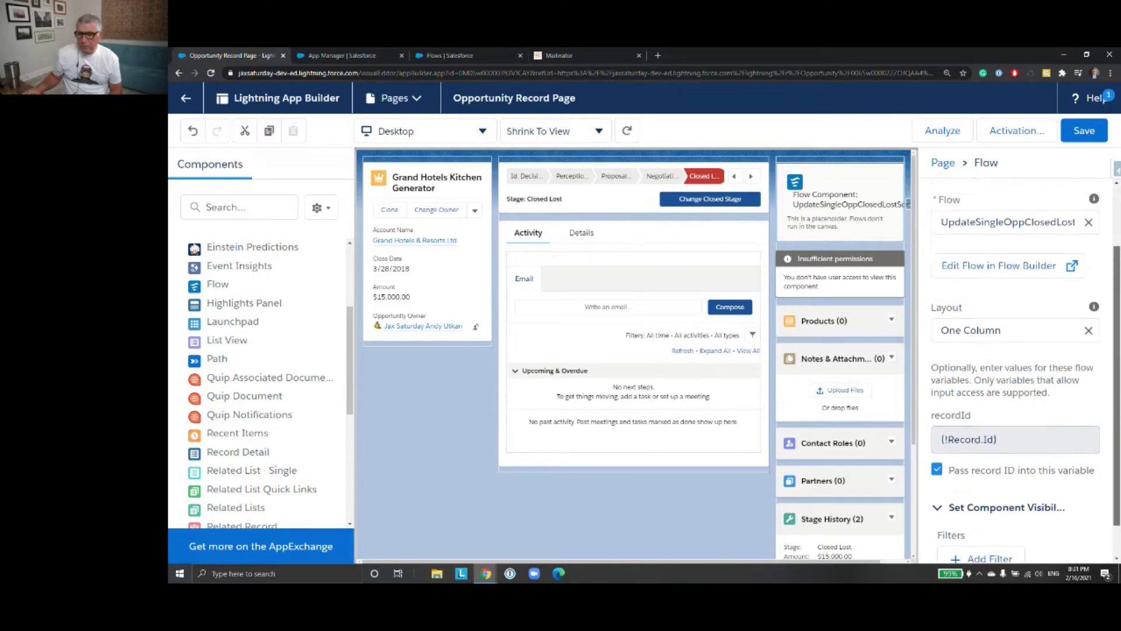
scroll(1016, 374, "up", 2)
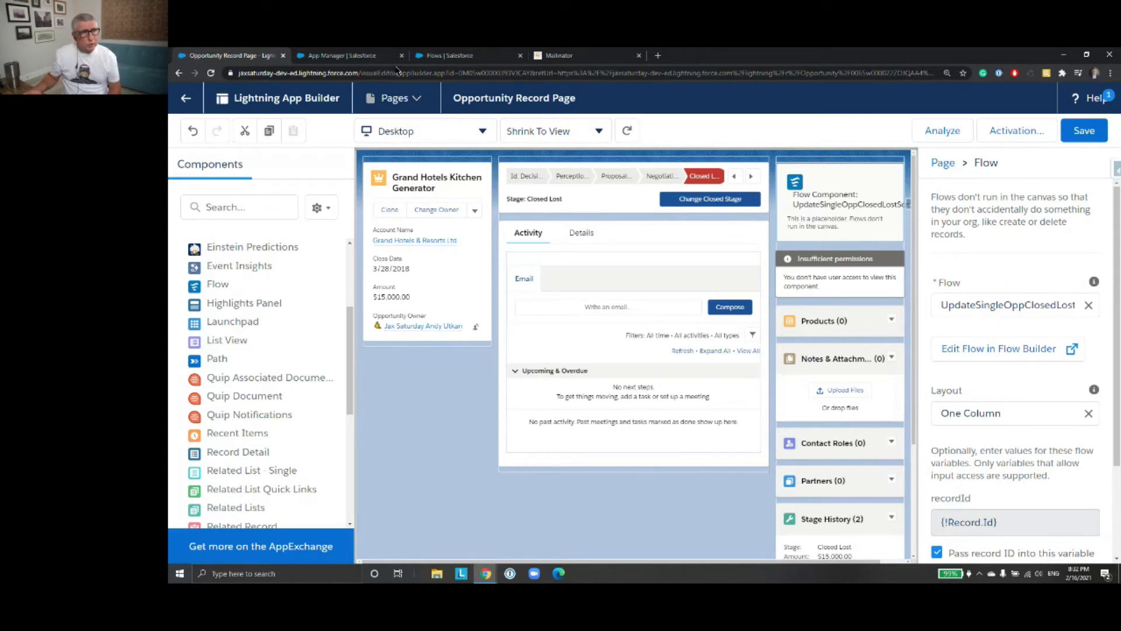
Open UpdateSingleOppClosedLostScreenFlow from the All Flows list in Flow Builder and view its elements from start to end
left_click(351, 56)
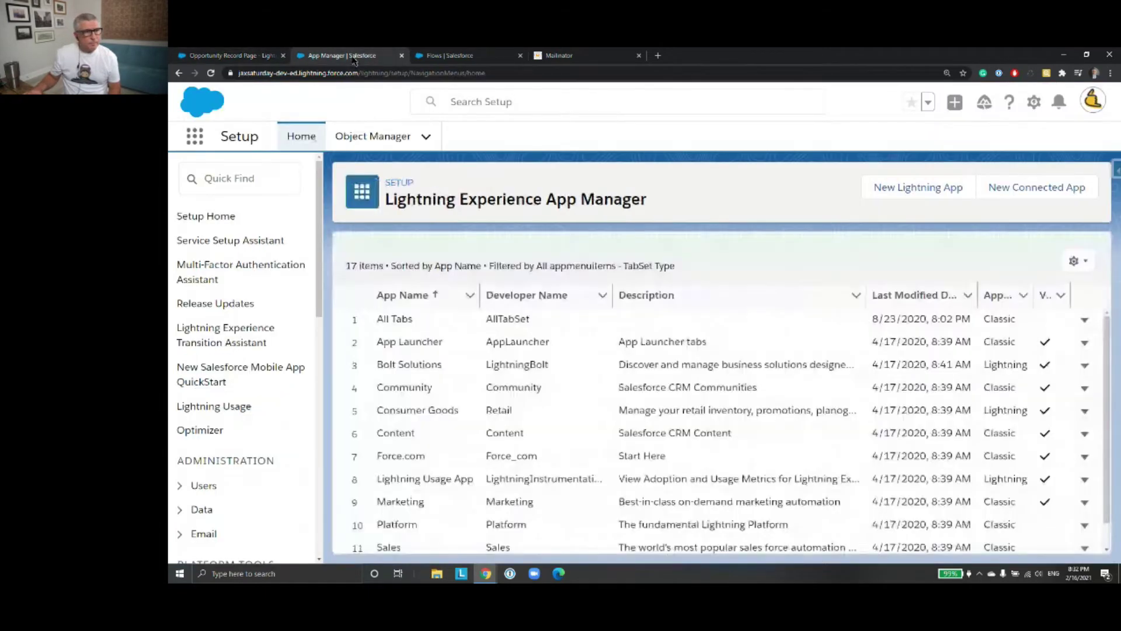
left_click(451, 56)
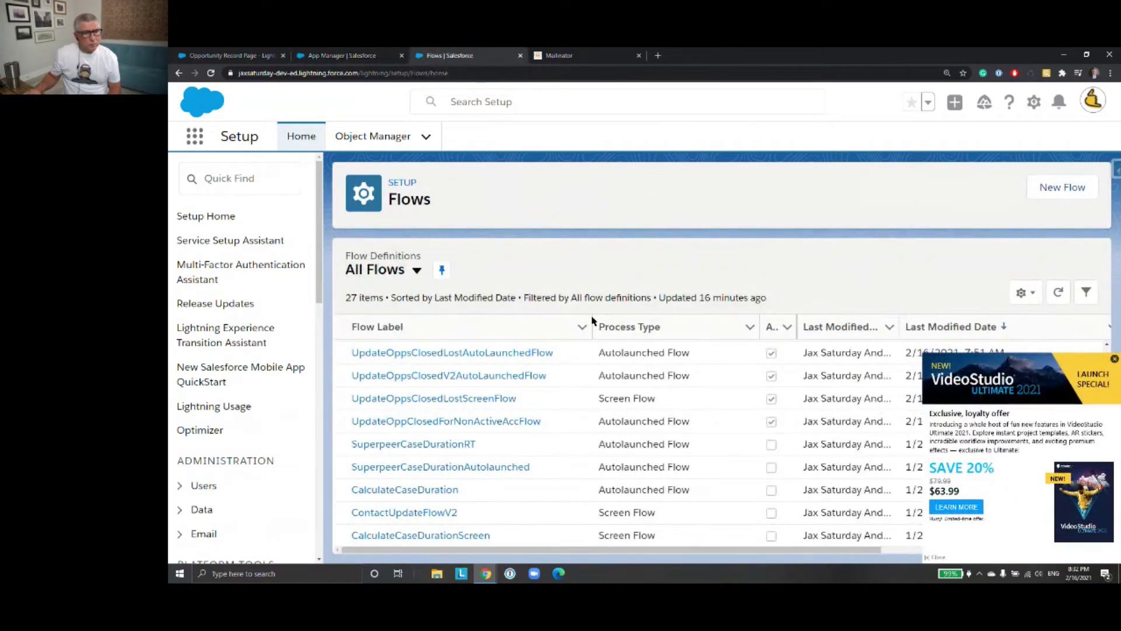
left_click(1115, 358)
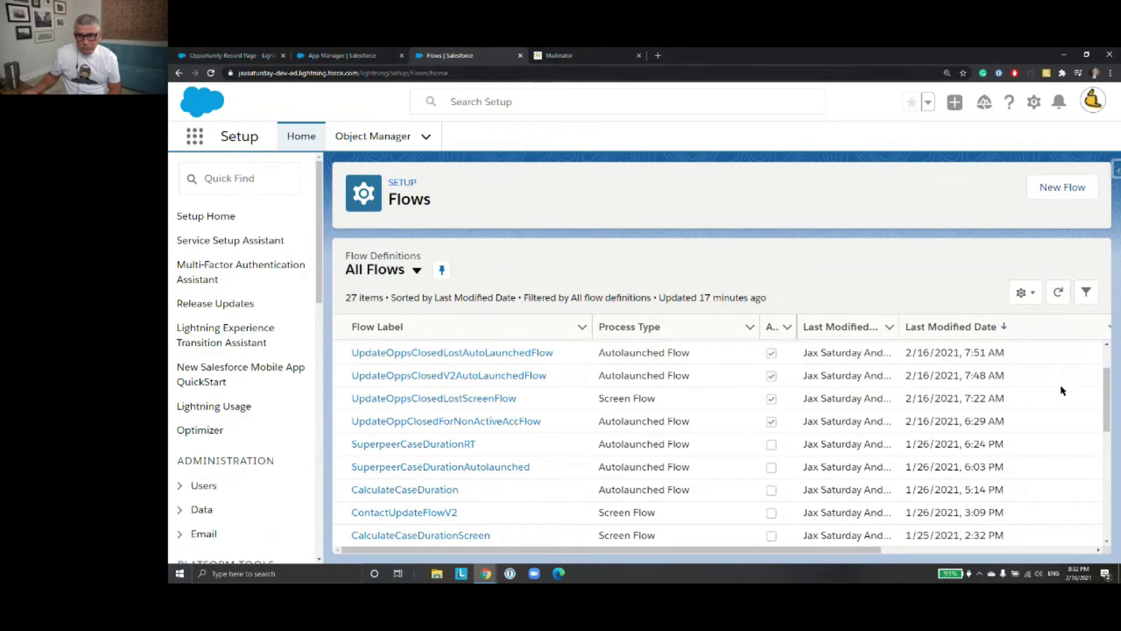
scroll(1107, 391, "up", 3)
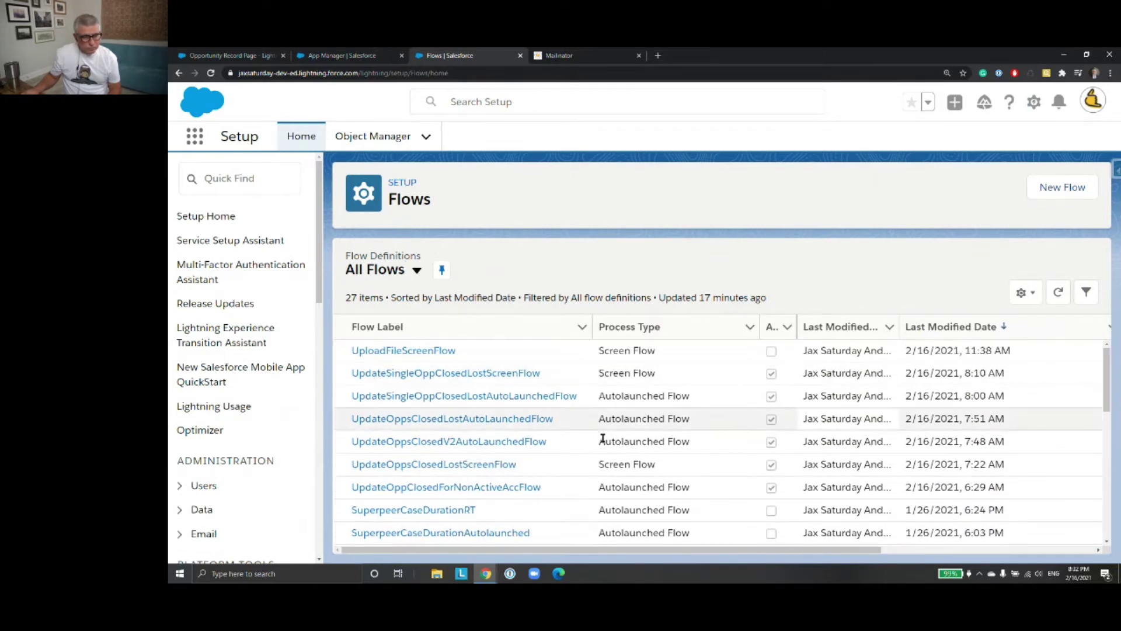
left_click(502, 378)
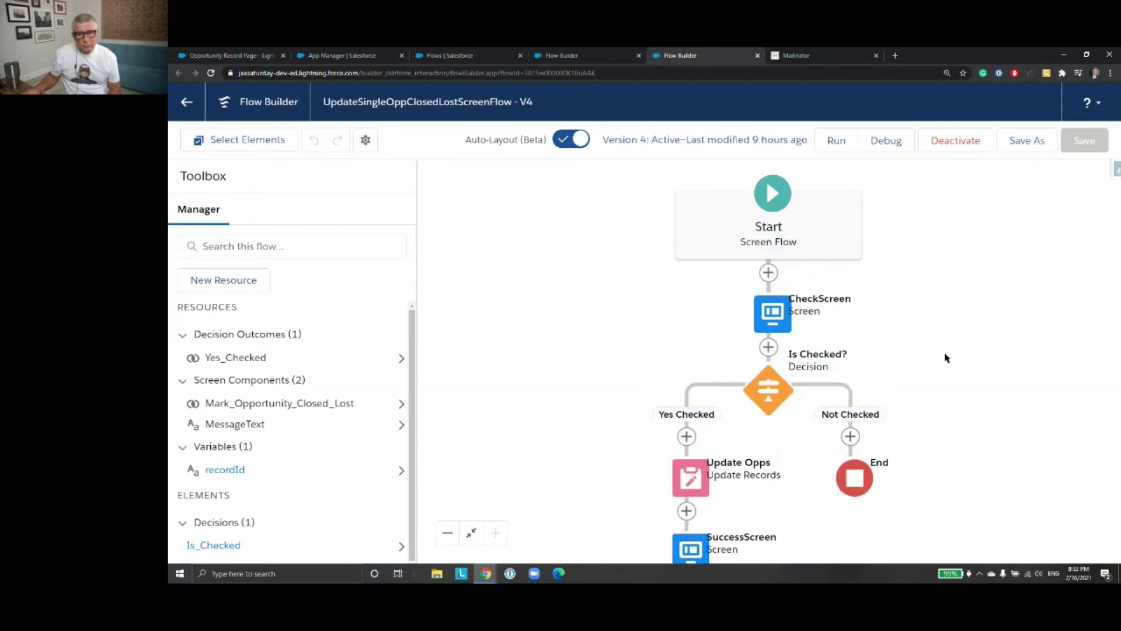
left_click_drag(933, 386, 916, 359)
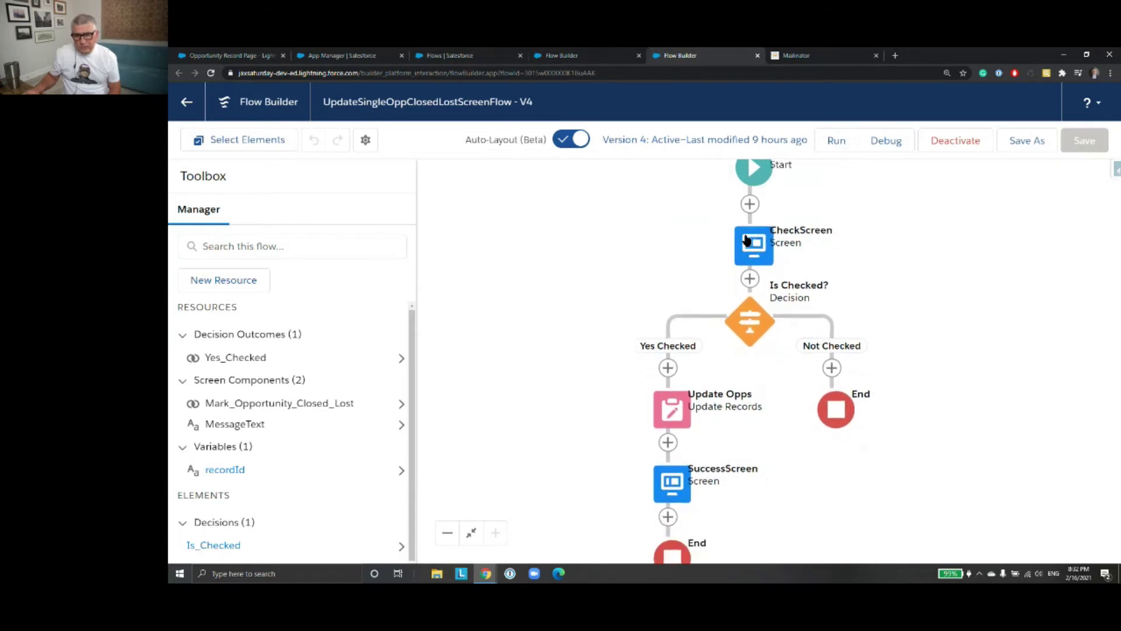
Inspect the flow's Start element and the CheckScreen element with its Mark Opportunity Closed Lost checkbox, and close the screen without changes
left_click_drag(886, 203, 888, 230)
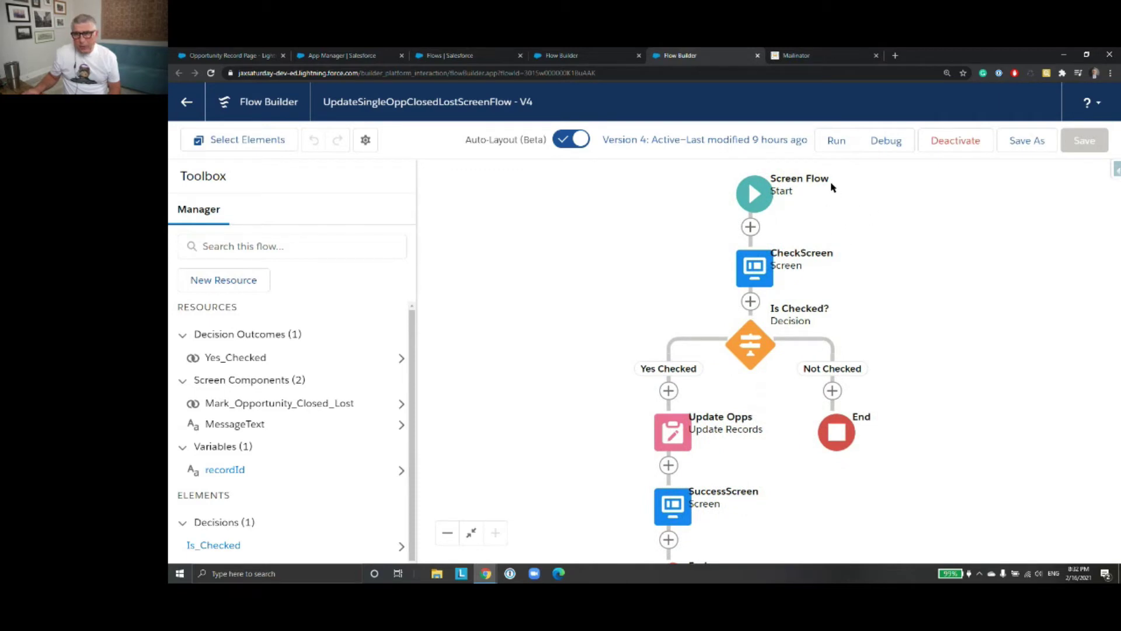
left_click(760, 199)
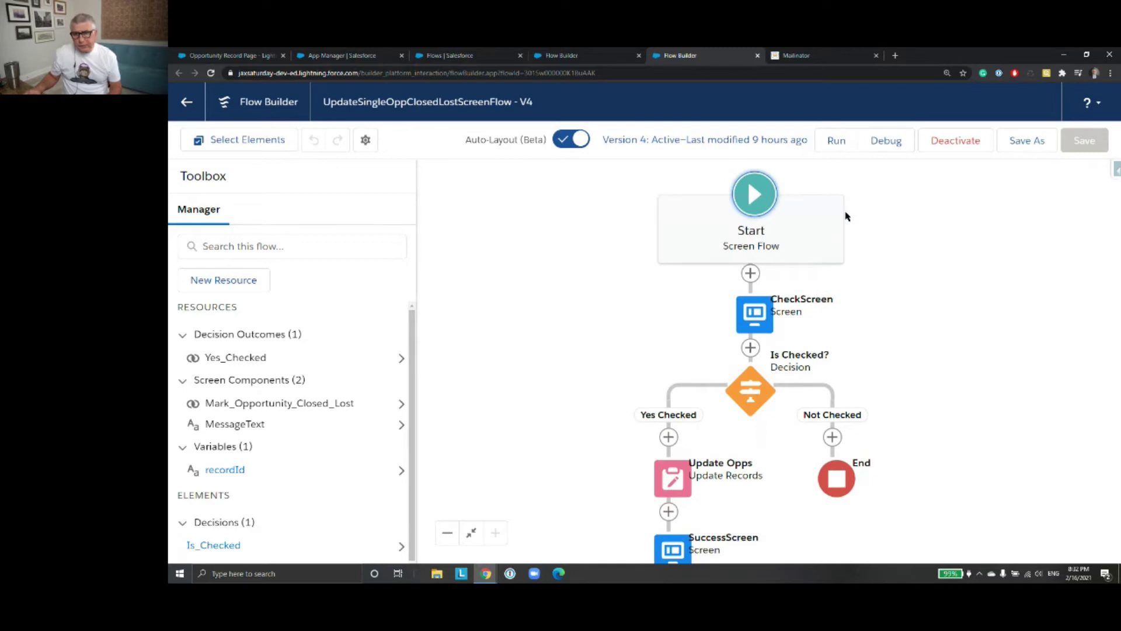
left_click(973, 252)
left_click(753, 274)
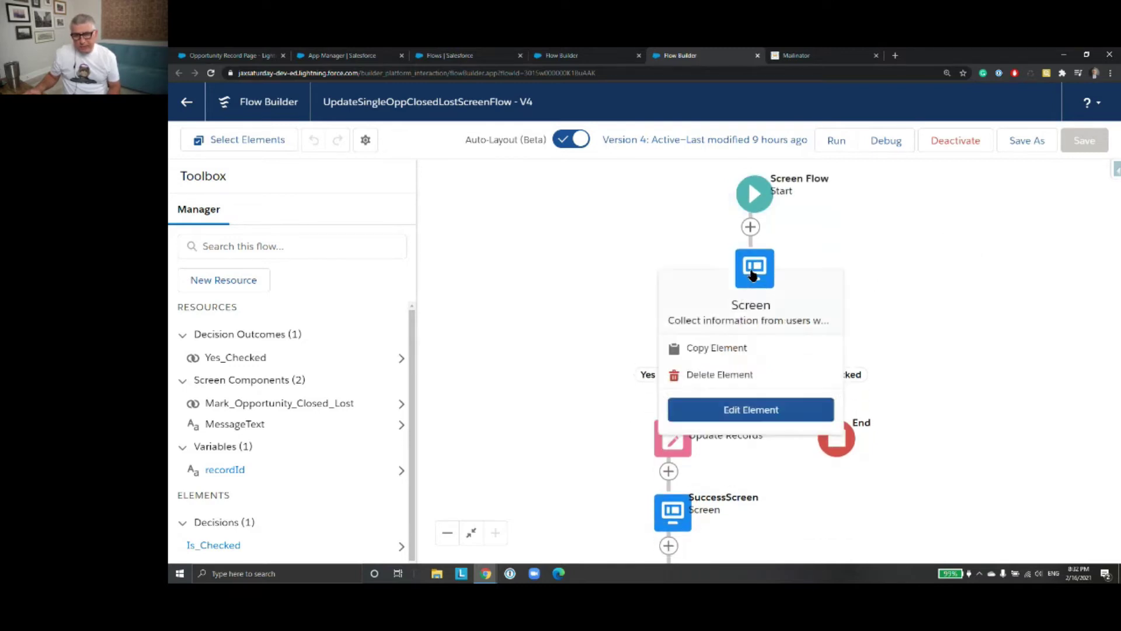
left_click(753, 274)
left_click(754, 274)
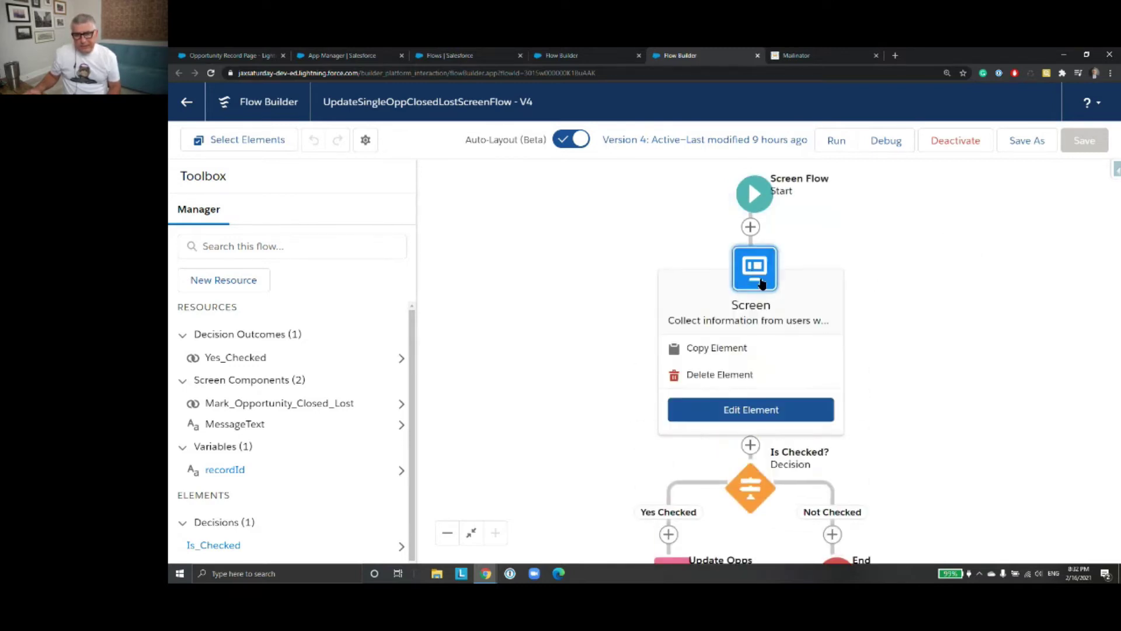
left_click(764, 412)
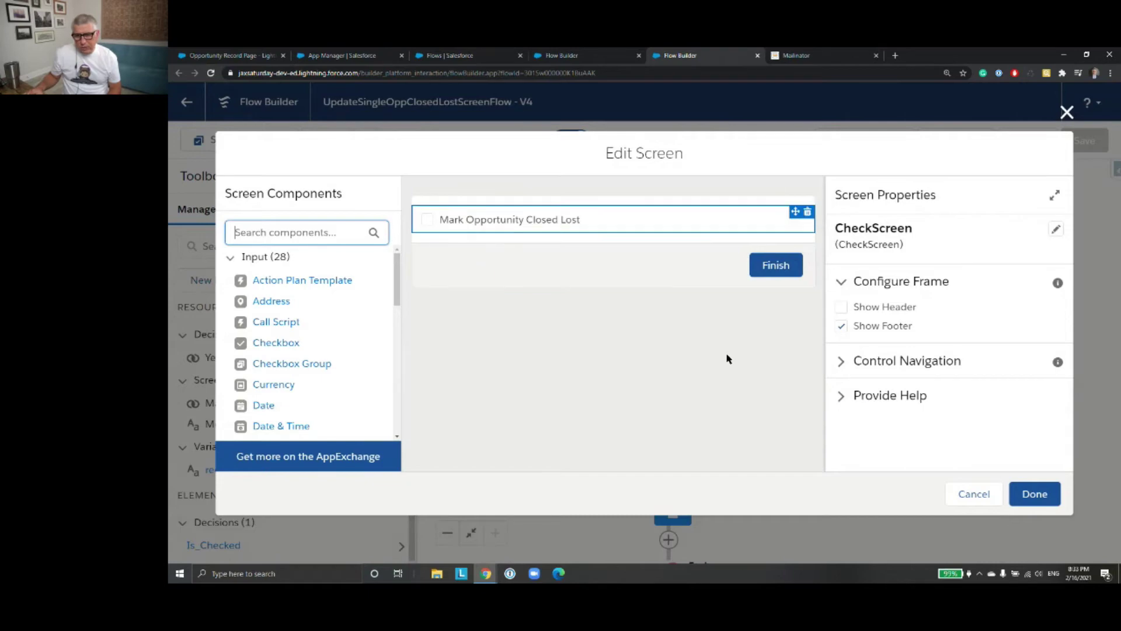
left_click(979, 497)
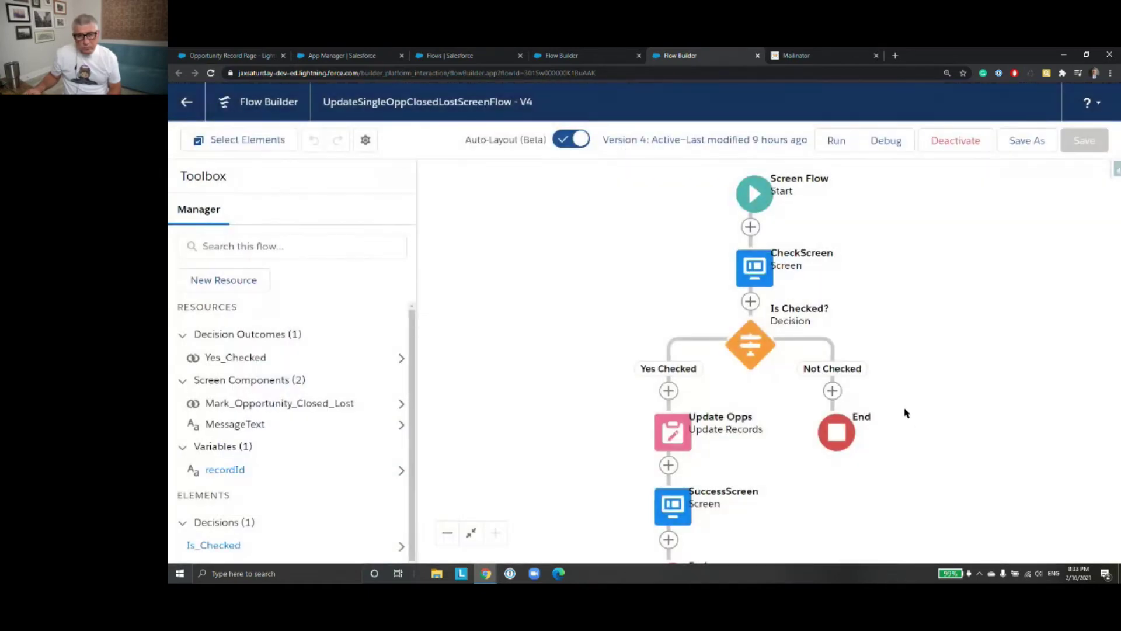
Inspect the Yes Checked outcome condition of the Is Checked? decision, and close the decision without changes
left_click_drag(893, 400, 876, 326)
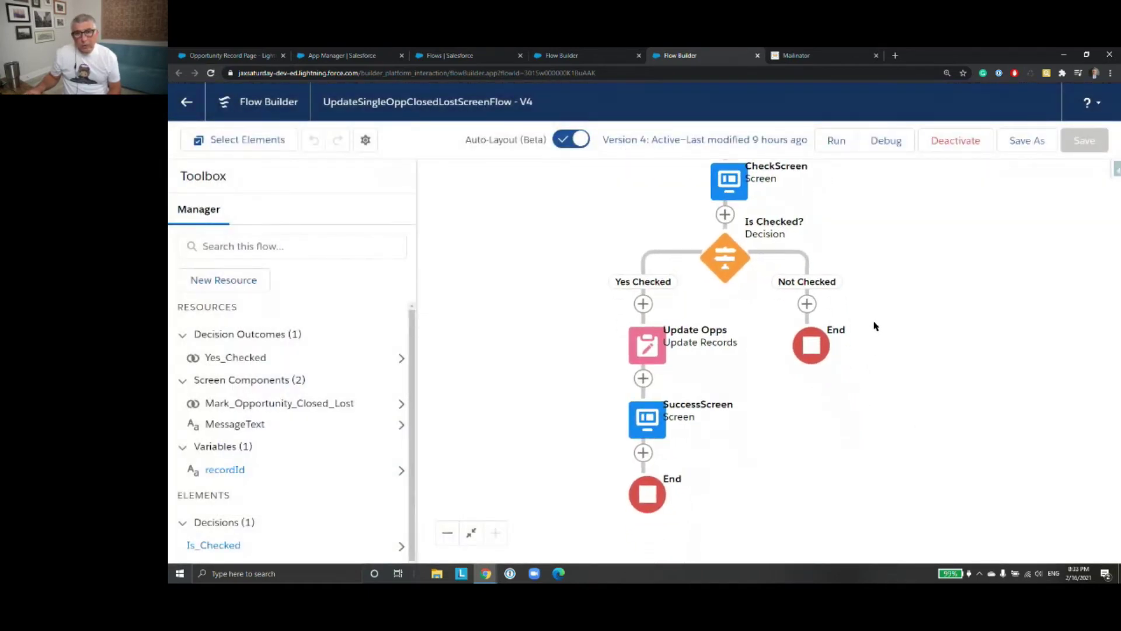
double_click(734, 263)
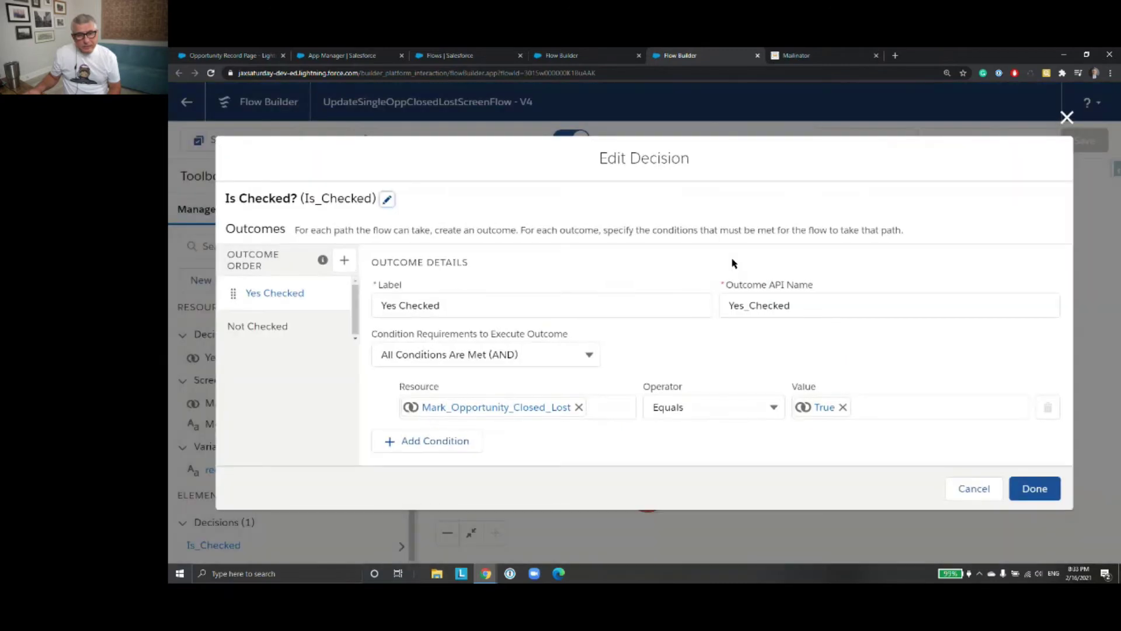
left_click(552, 407)
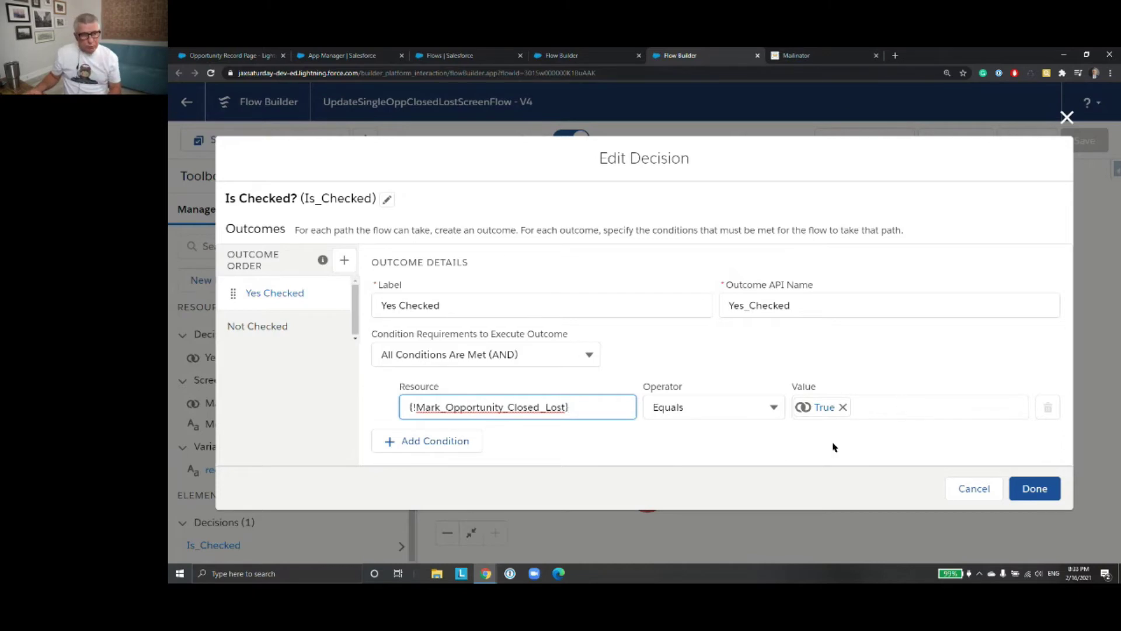
left_click(977, 490)
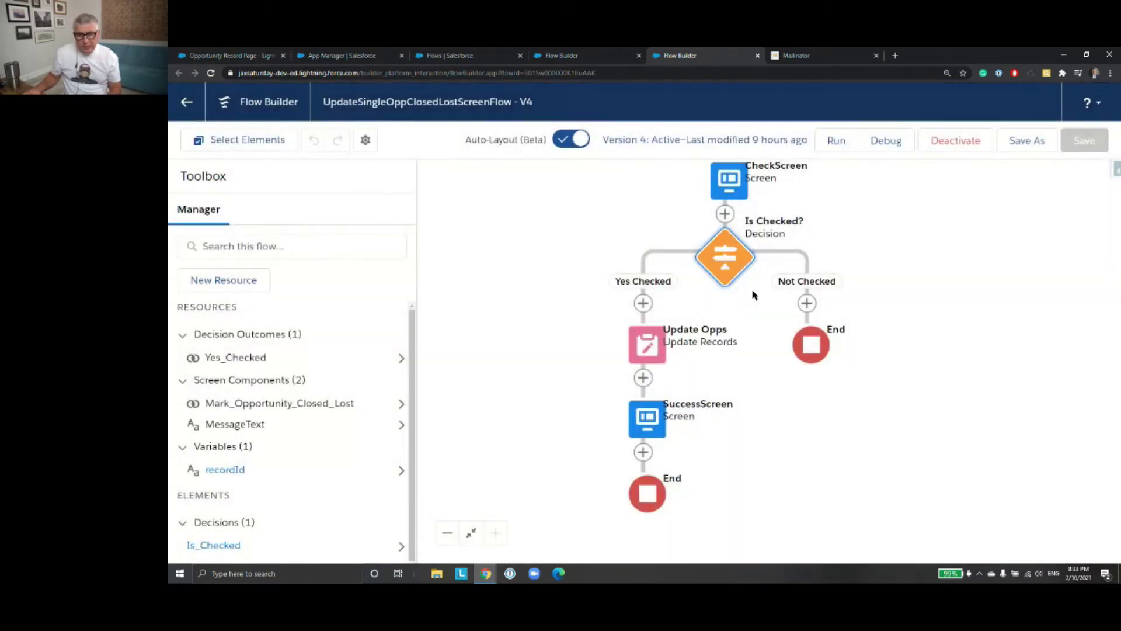
Review the Update Opps element's Opportunity record filter on recordId and its StageName field assignment, and close it
double_click(652, 349)
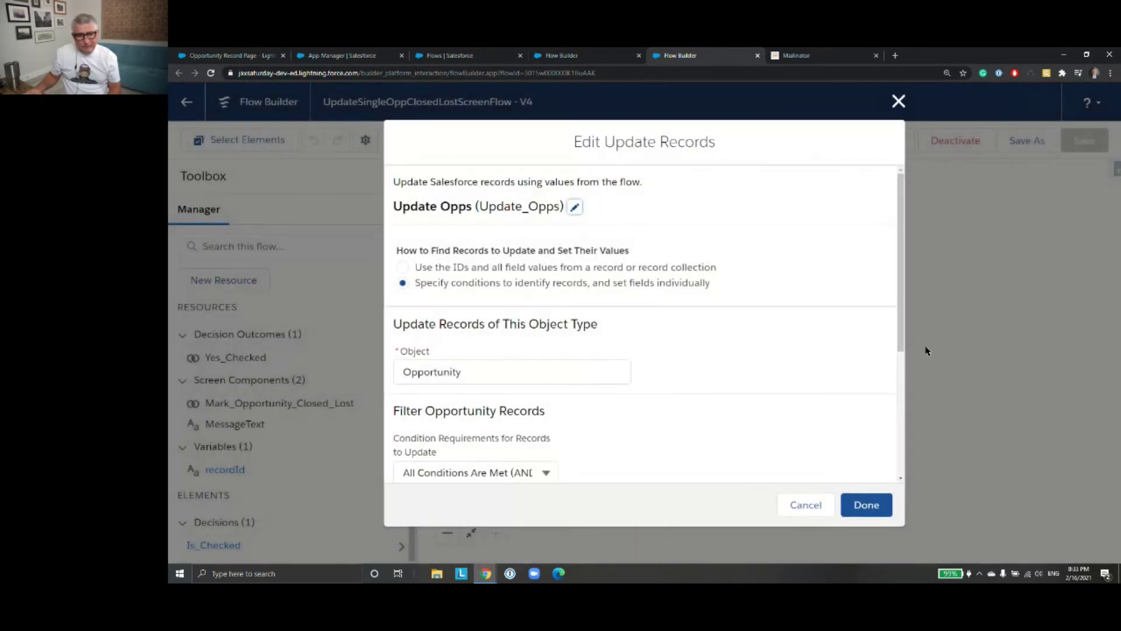
left_click_drag(907, 338, 904, 450)
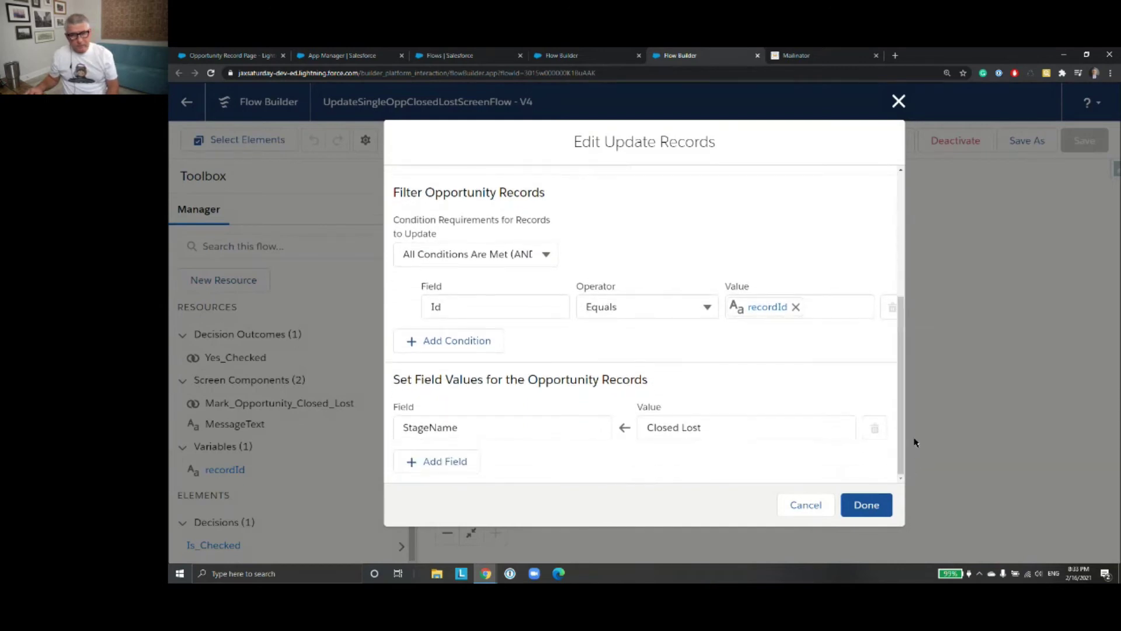
left_click(769, 307)
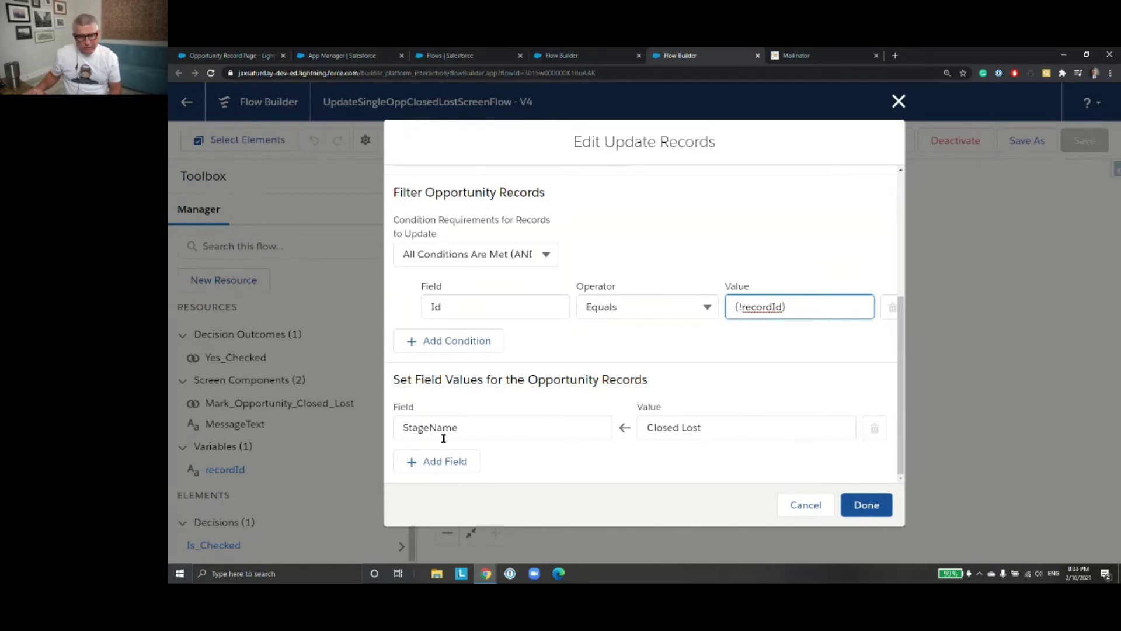
left_click(867, 505)
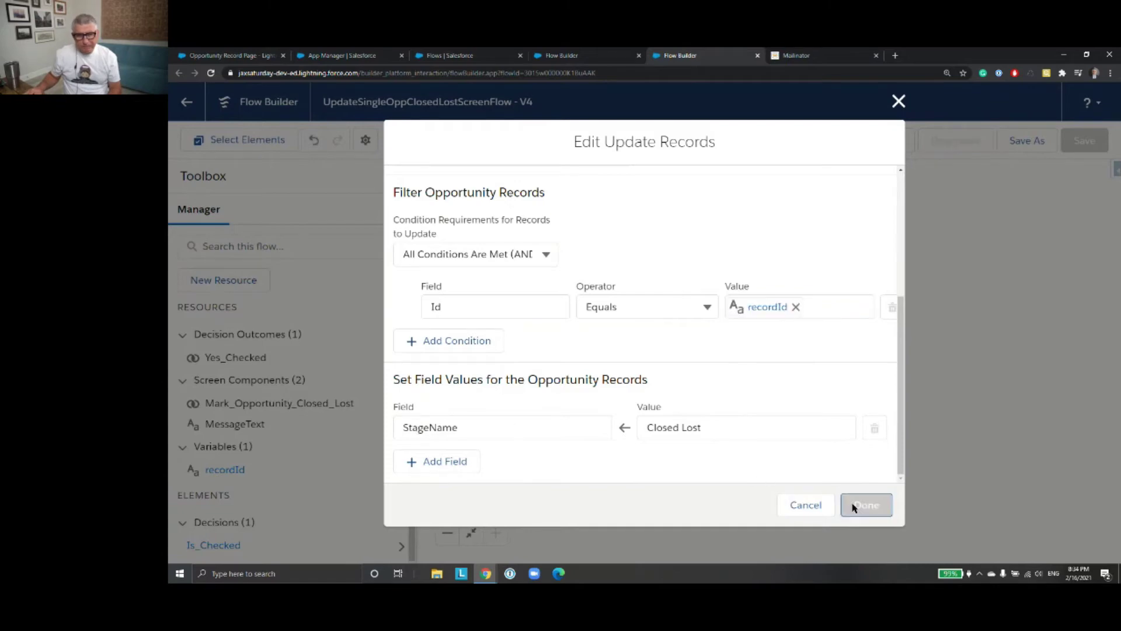
Review the SuccessScreen element's display text, and check the recordId variable's data type and availability outside the flow
scroll(763, 441, "down", 3)
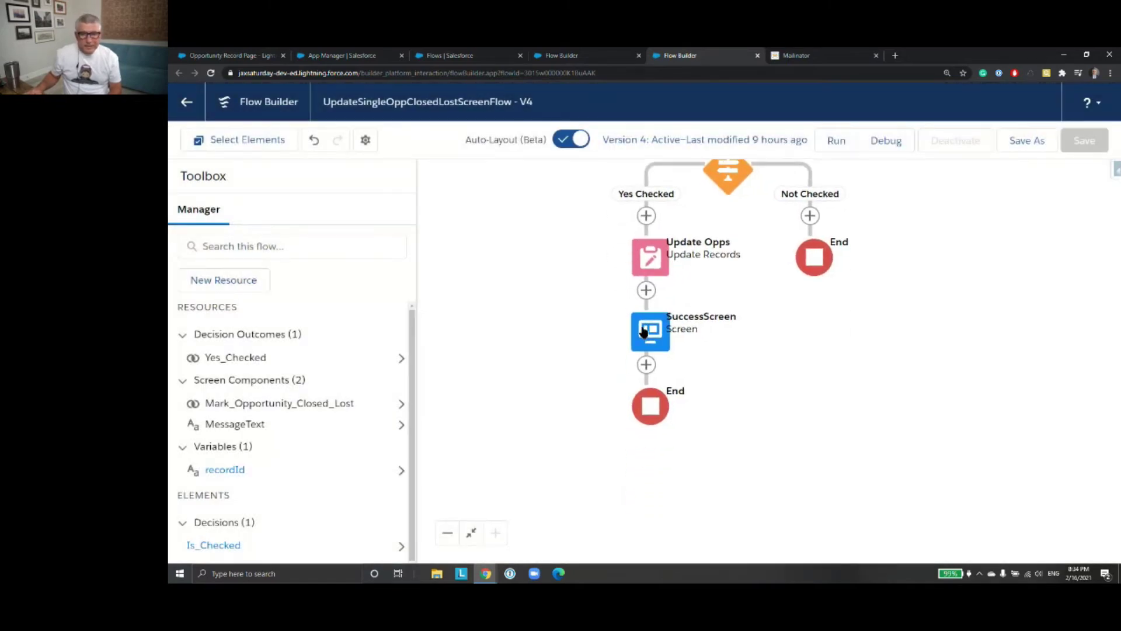
left_click(645, 331)
double_click(645, 331)
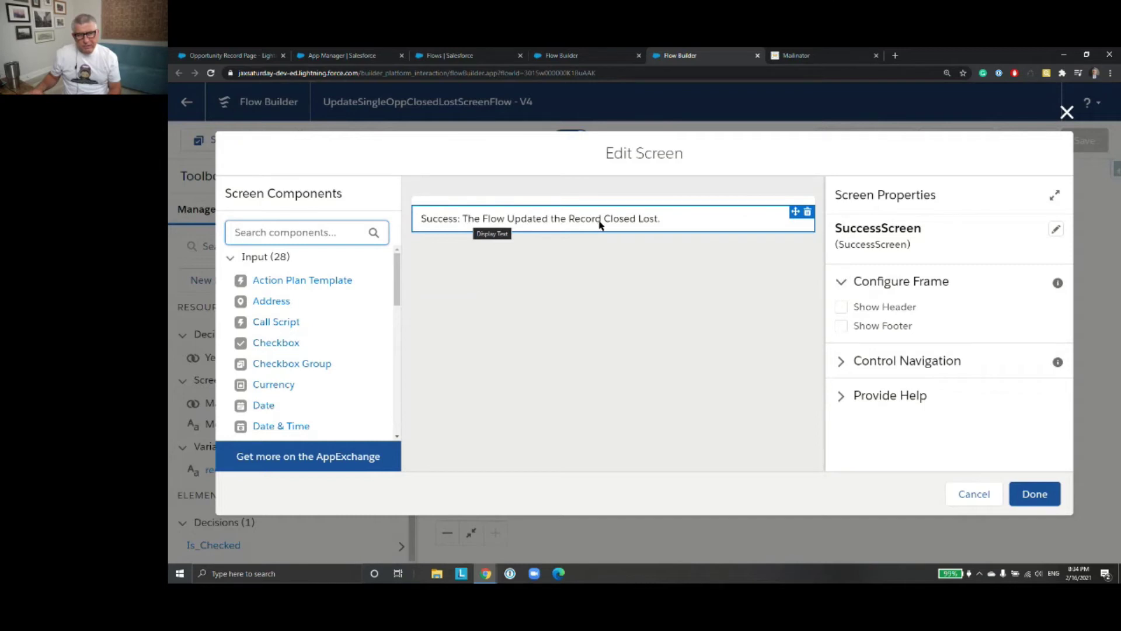
left_click(1034, 494)
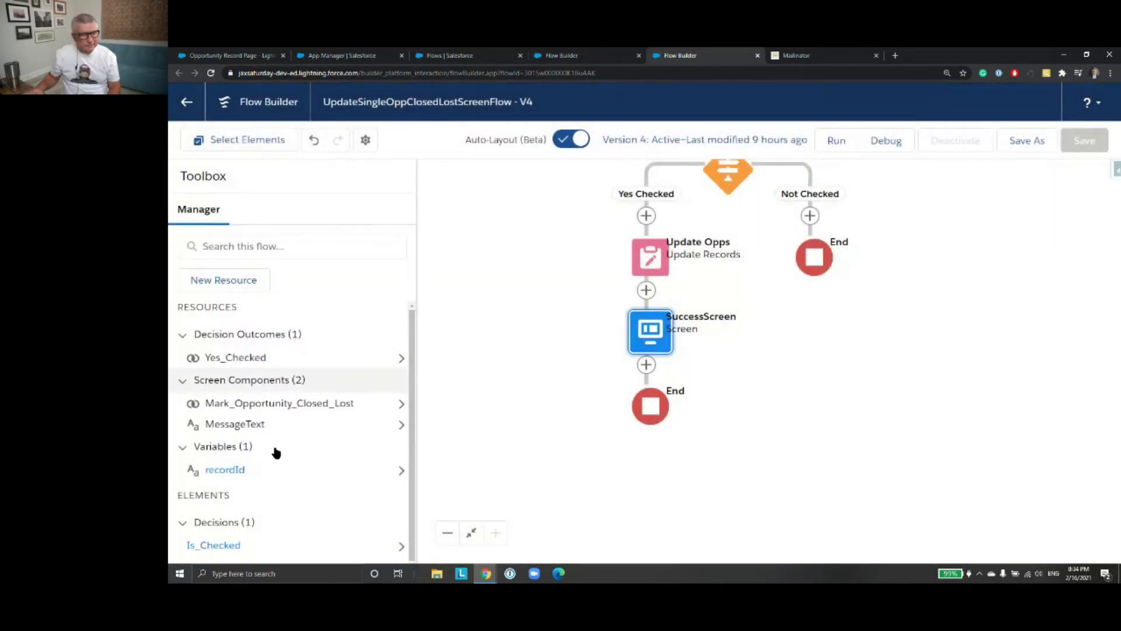
left_click(235, 471)
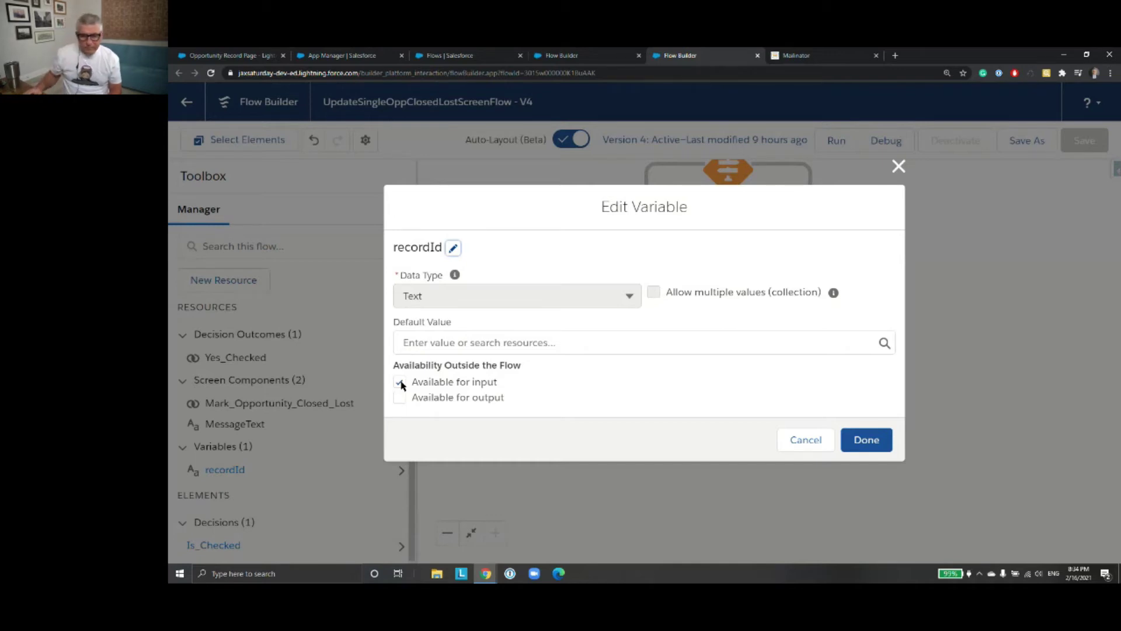
left_click(814, 439)
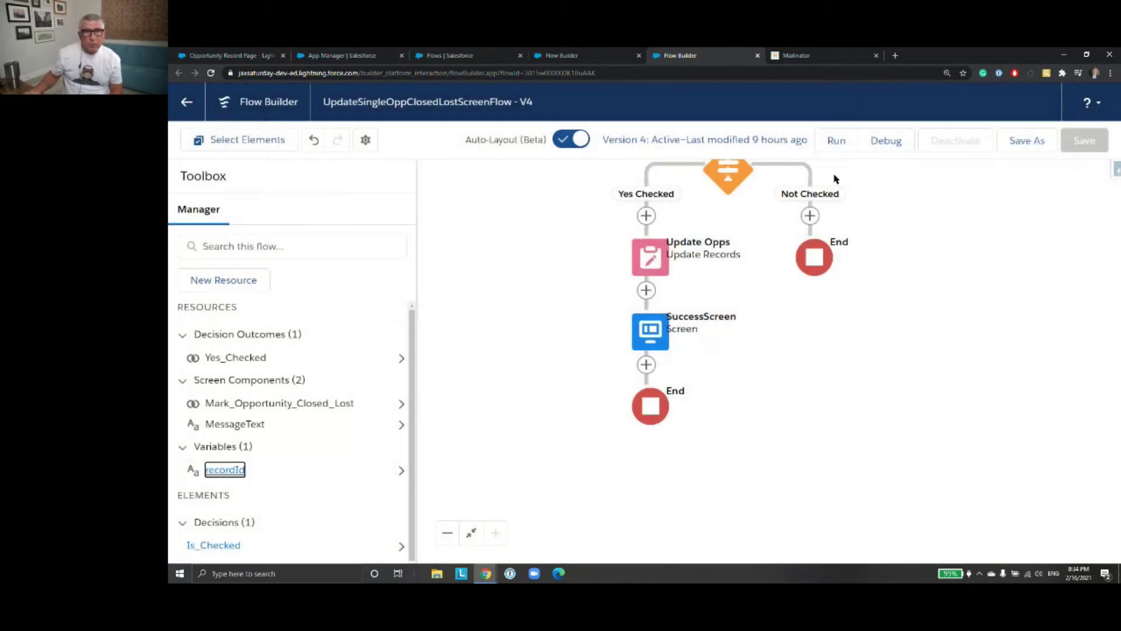
Leave the Opportunity Record Page editor without saving and return to the Grand Hotels Kitchen Generator opportunity
left_click(330, 55)
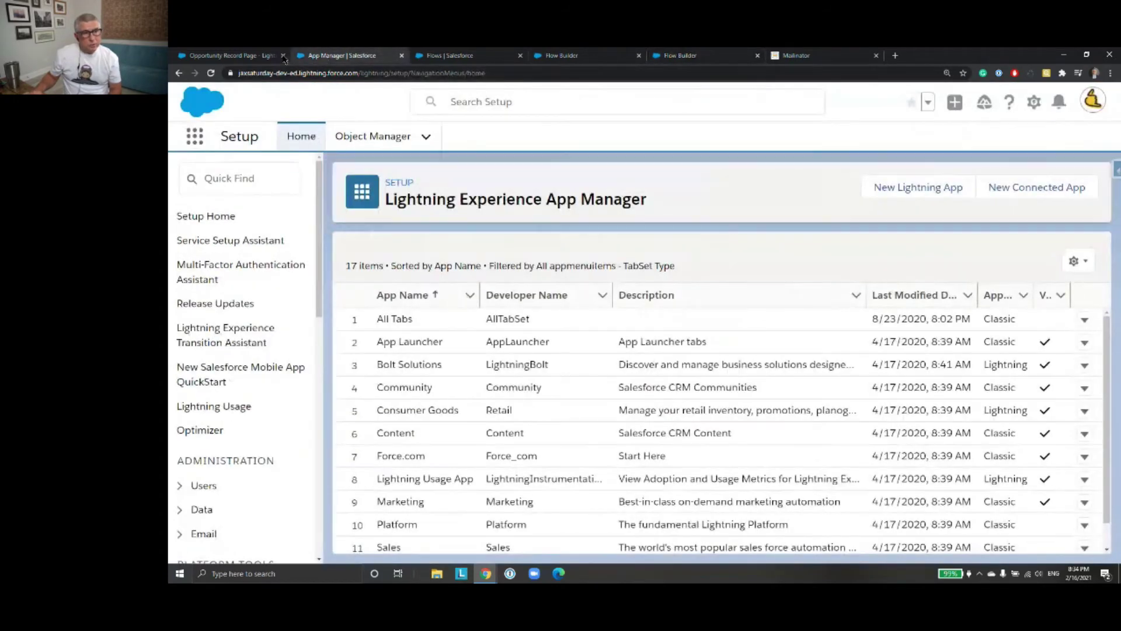
left_click(240, 56)
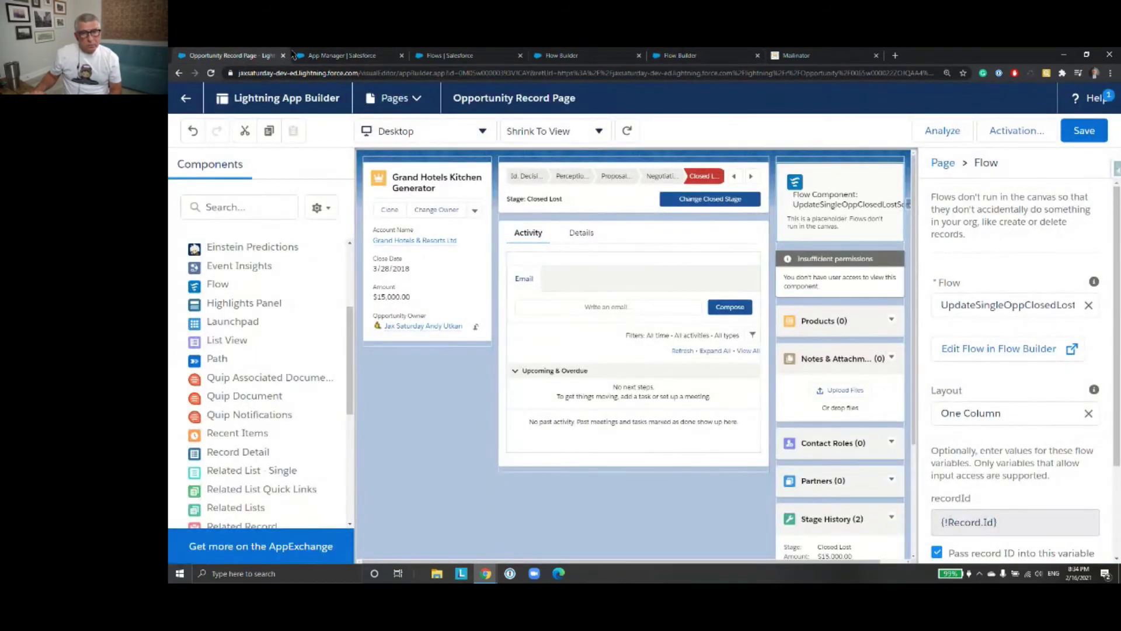
left_click(184, 100)
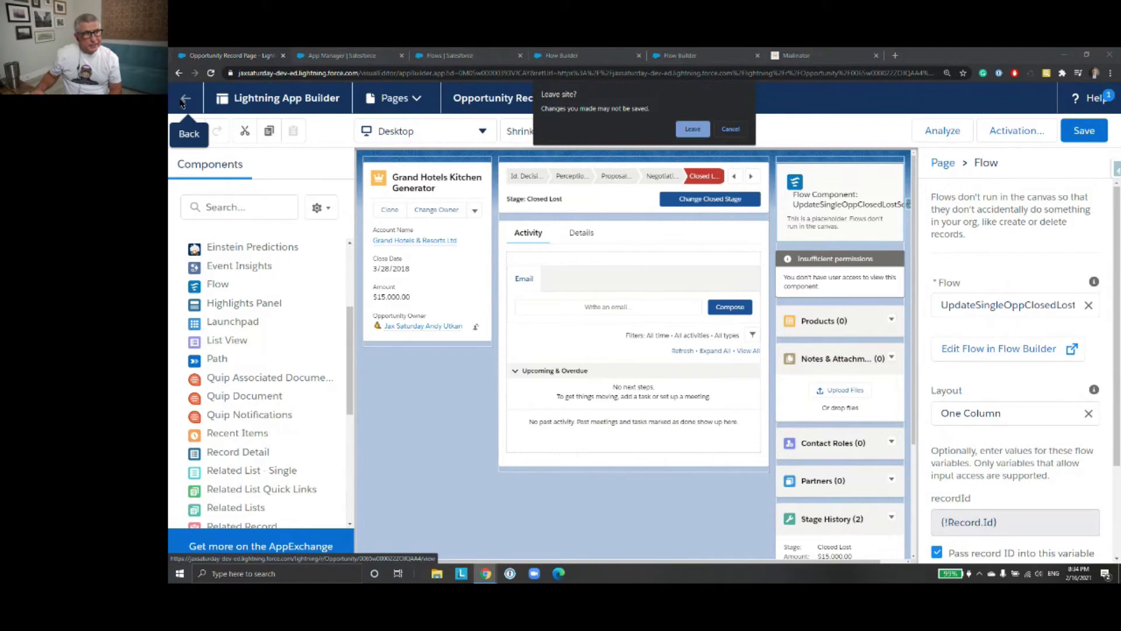
left_click(687, 134)
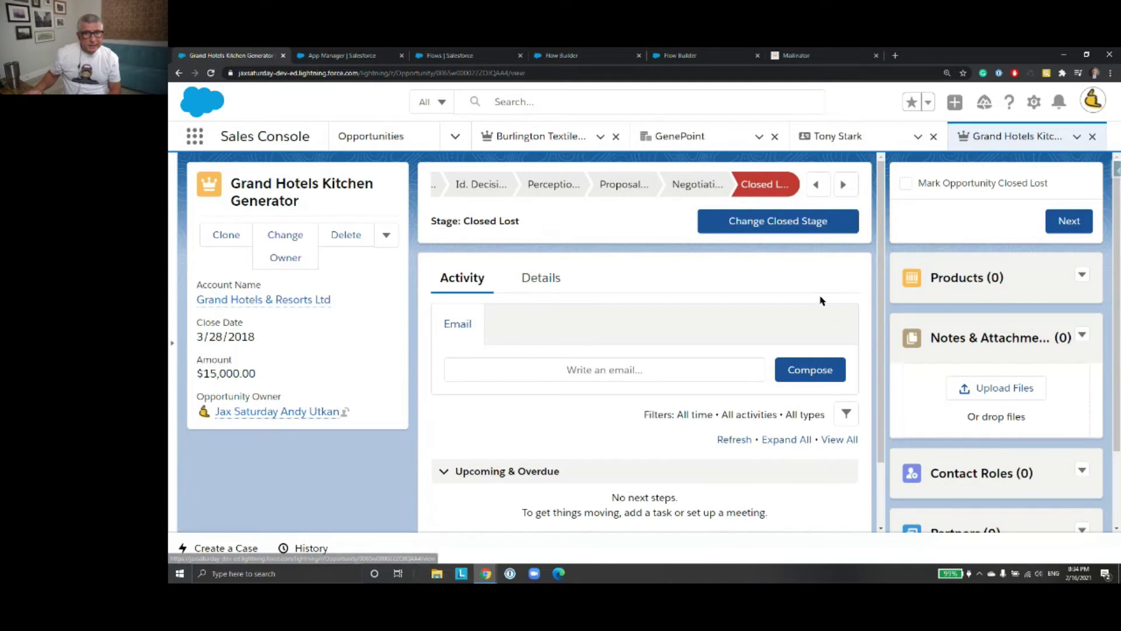
Tick Mark Opportunity Closed Lost, and set the opportunity's Stage to Proposal/Price Quote in its details and save the record
left_click(906, 186)
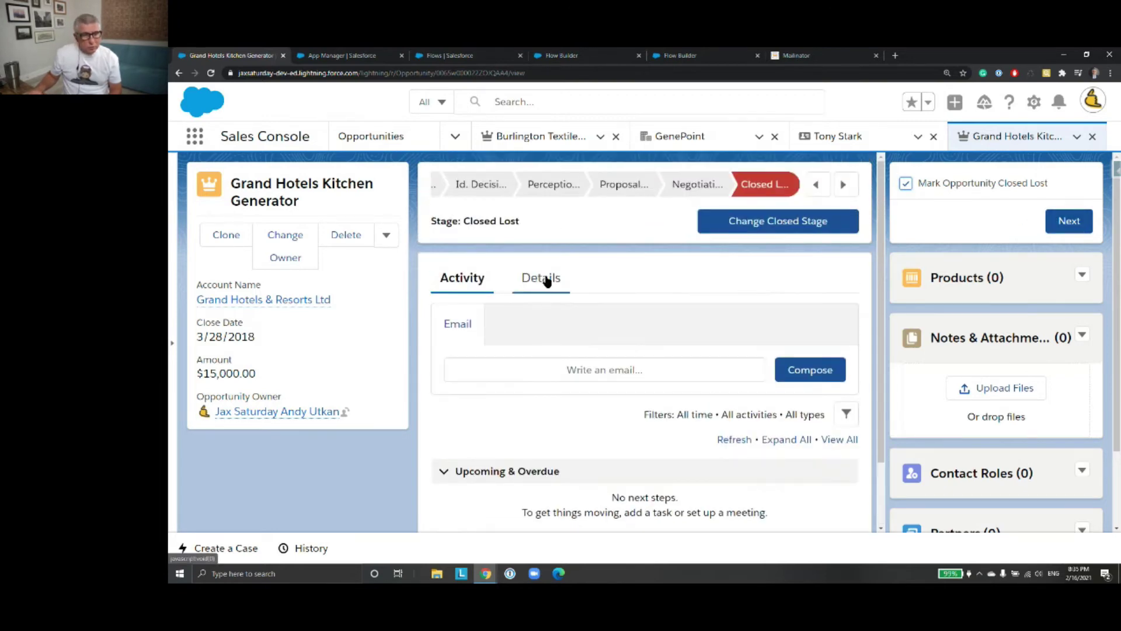
left_click(547, 280)
scroll(713, 285, "down", 2)
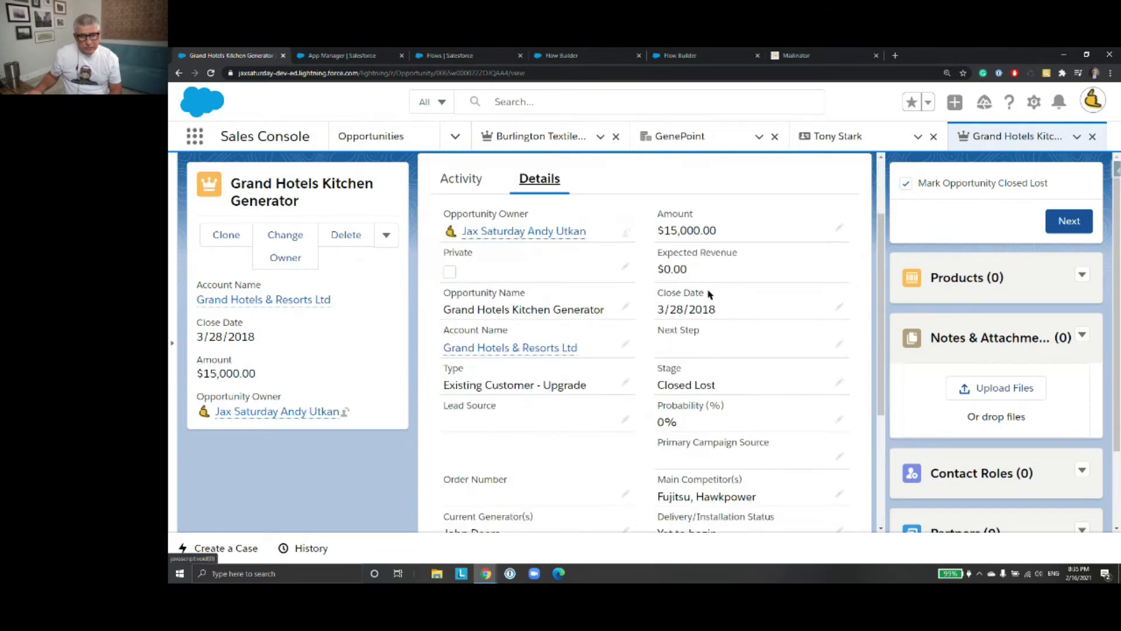
left_click(839, 382)
left_click(829, 429)
left_click(755, 322)
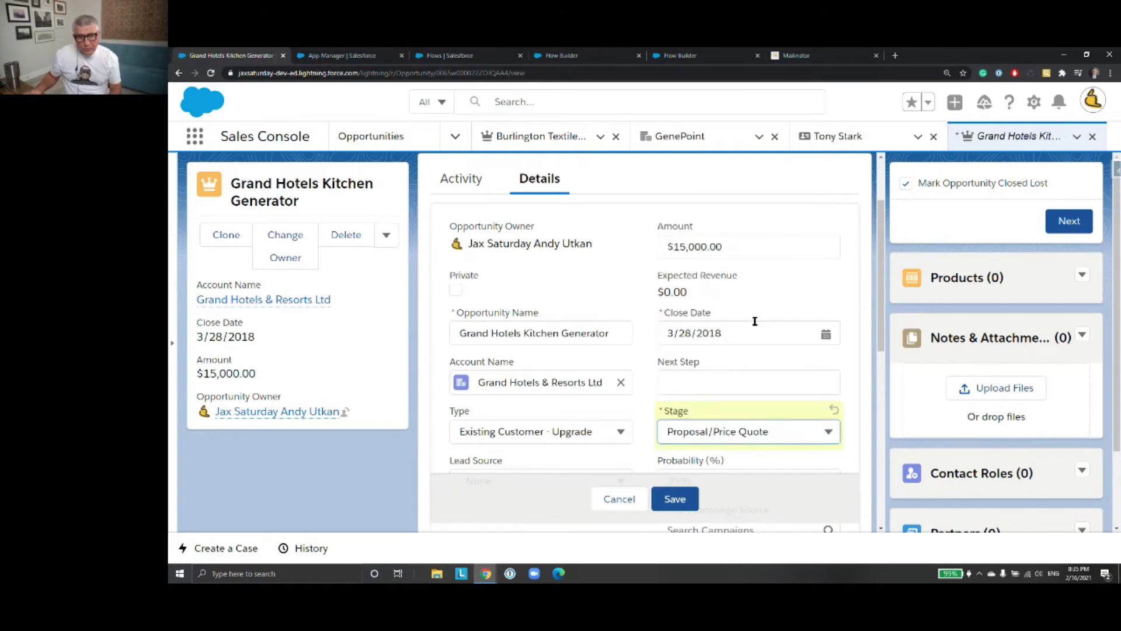
left_click(672, 500)
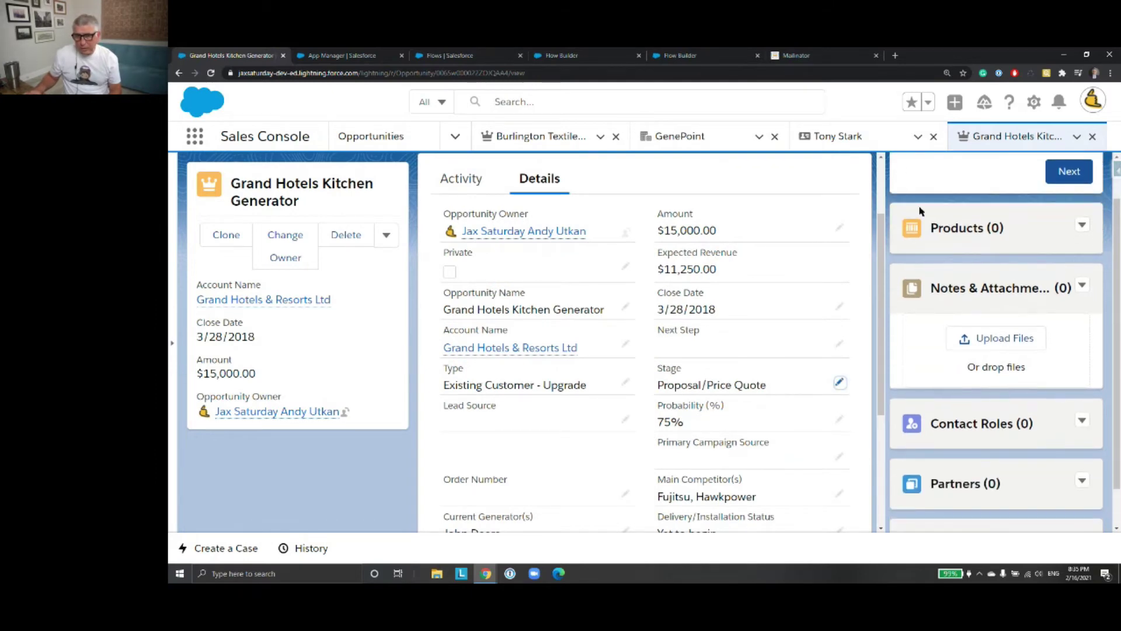
Run the embedded flow with Mark Opportunity Closed Lost ticked, and reload the opportunity record
left_click(907, 185)
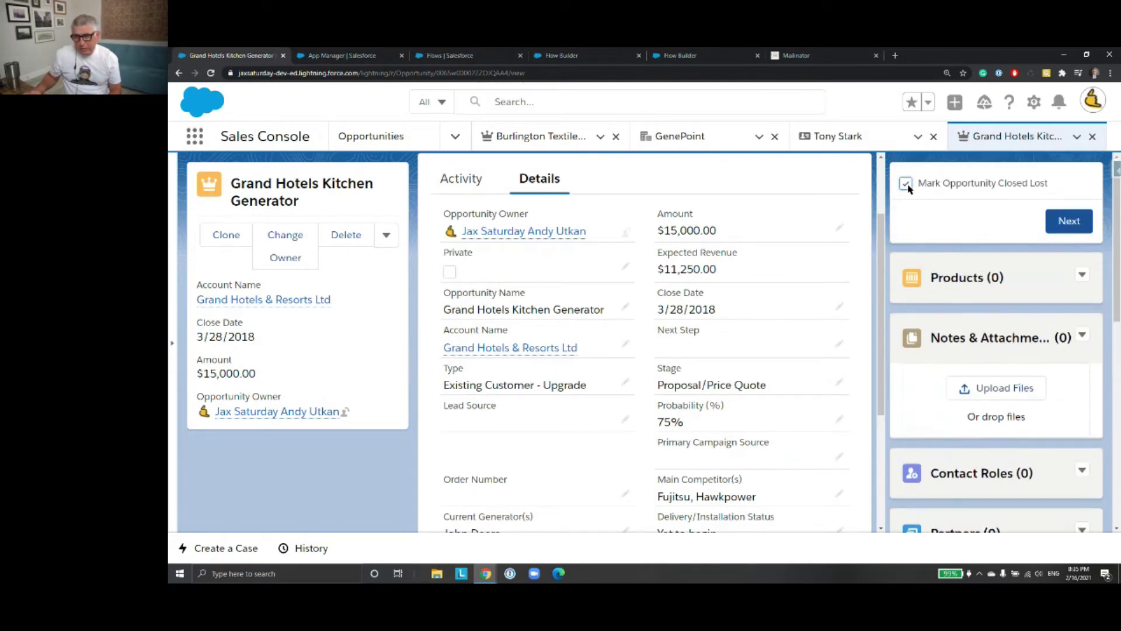
left_click(1060, 222)
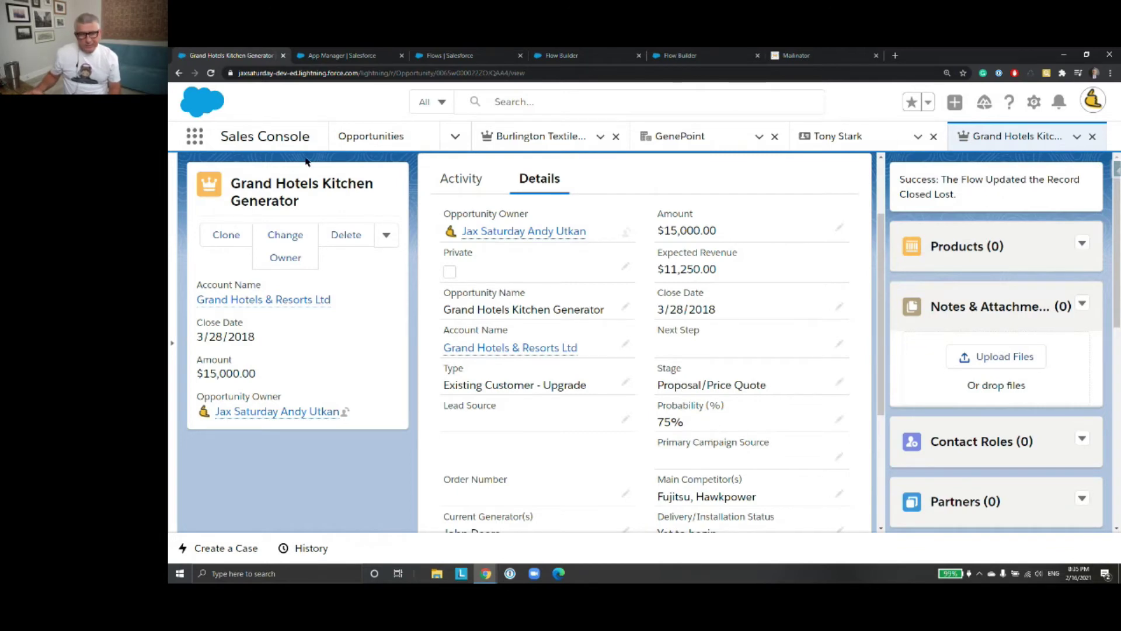
scroll(483, 205, "up", 2)
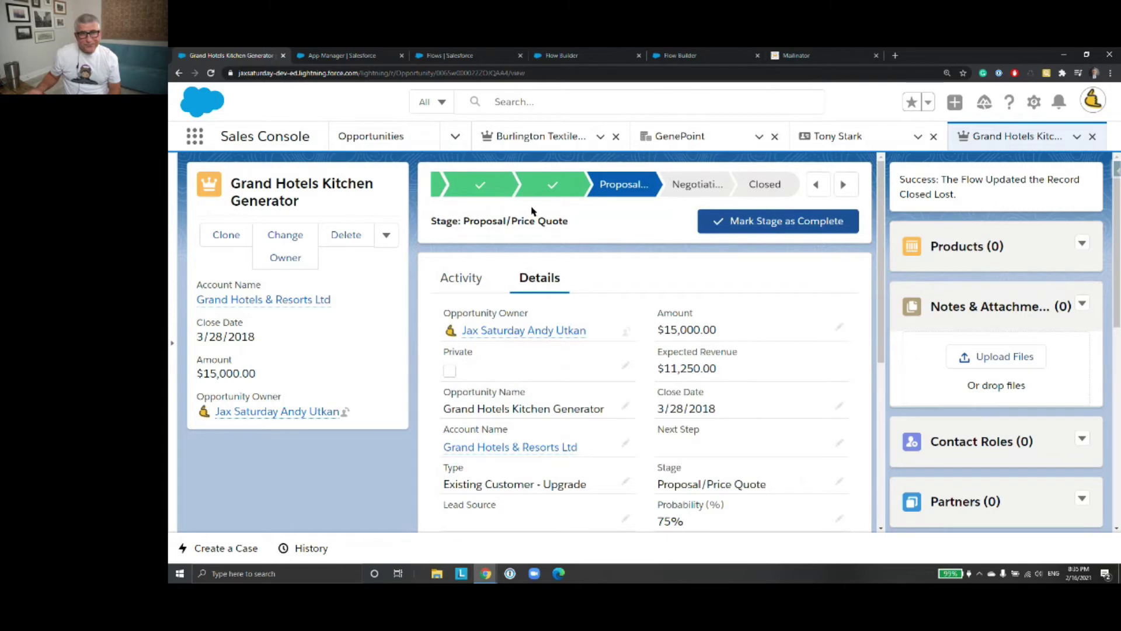
left_click(209, 73)
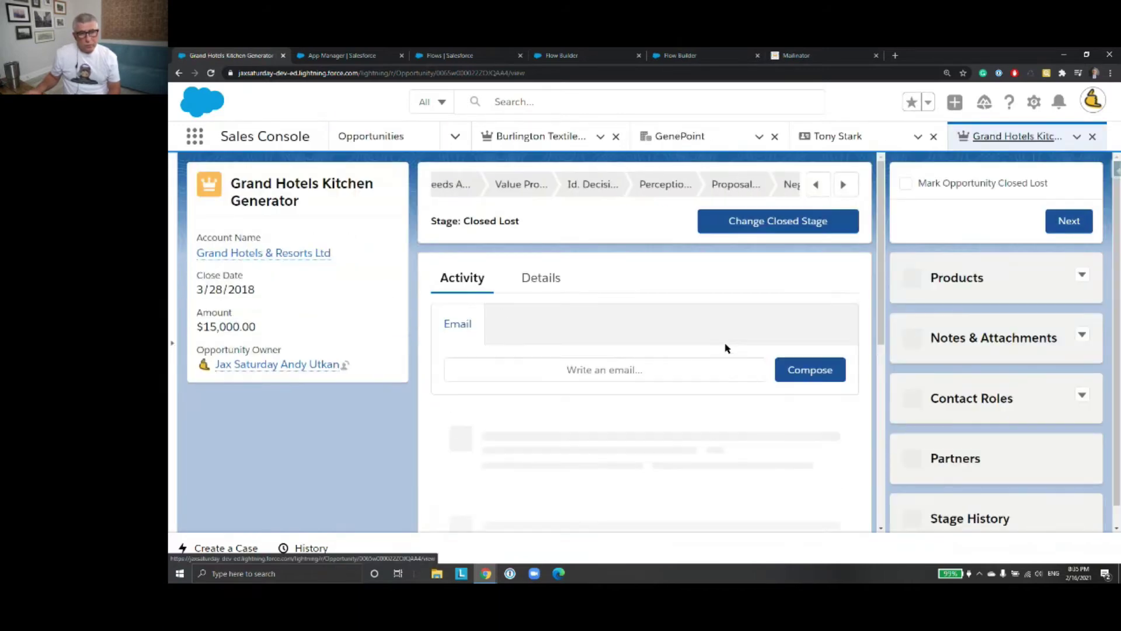
Check the stage, probability and expected revenue in the reloaded opportunity's details
left_click(544, 280)
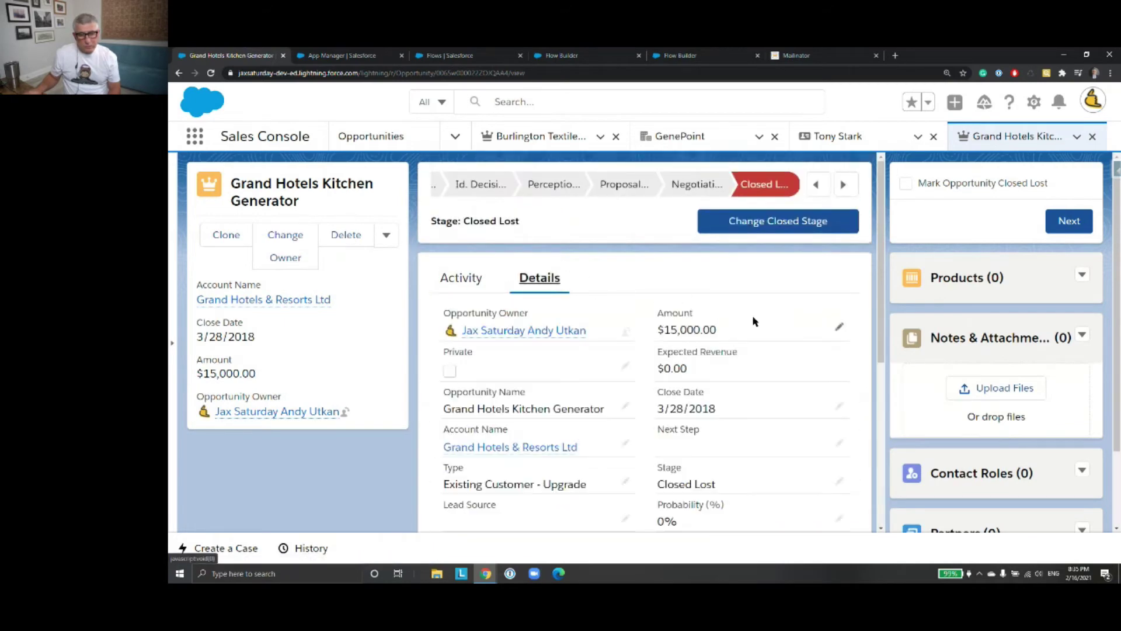
scroll(753, 318, "down", 2)
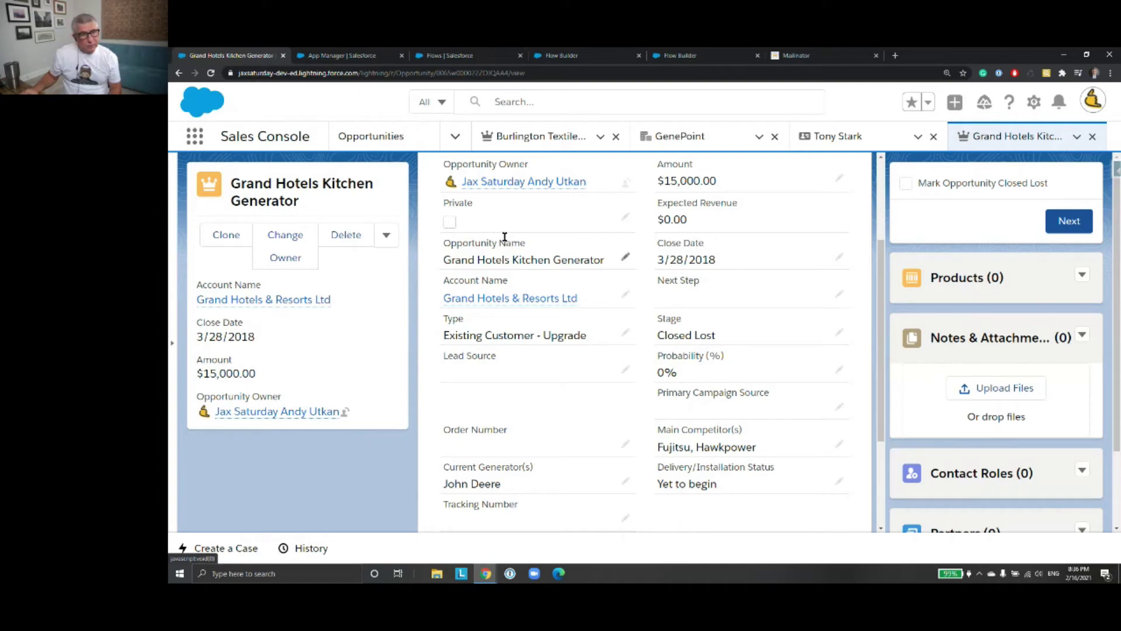
scroll(664, 262, "up", 3)
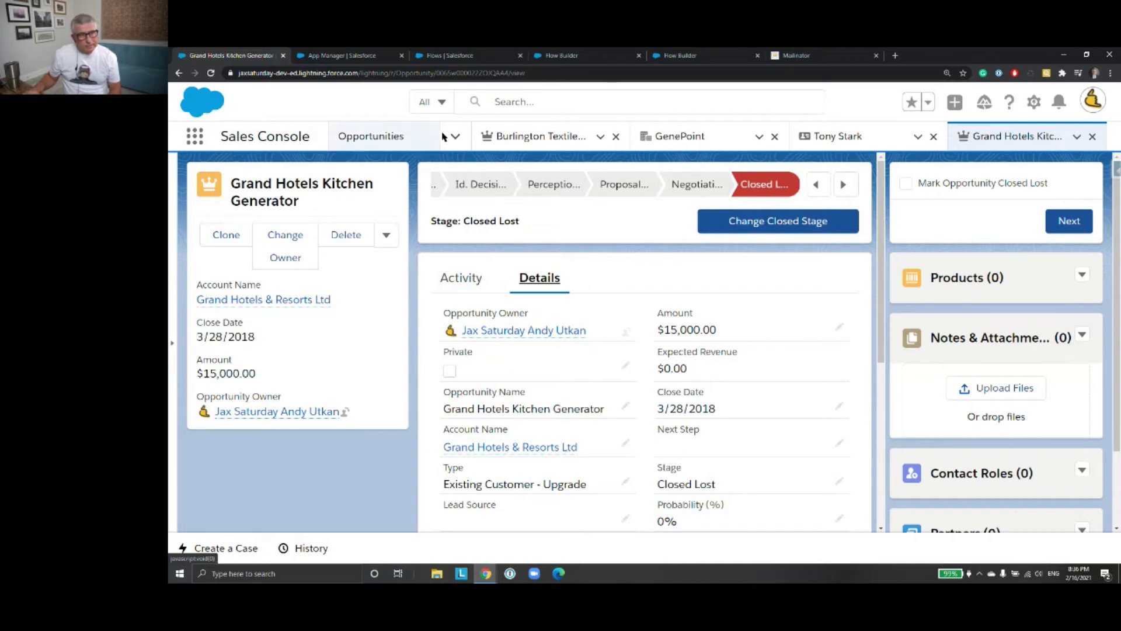
Go to the Contacts list and view the record of the first recently viewed contact
left_click(455, 138)
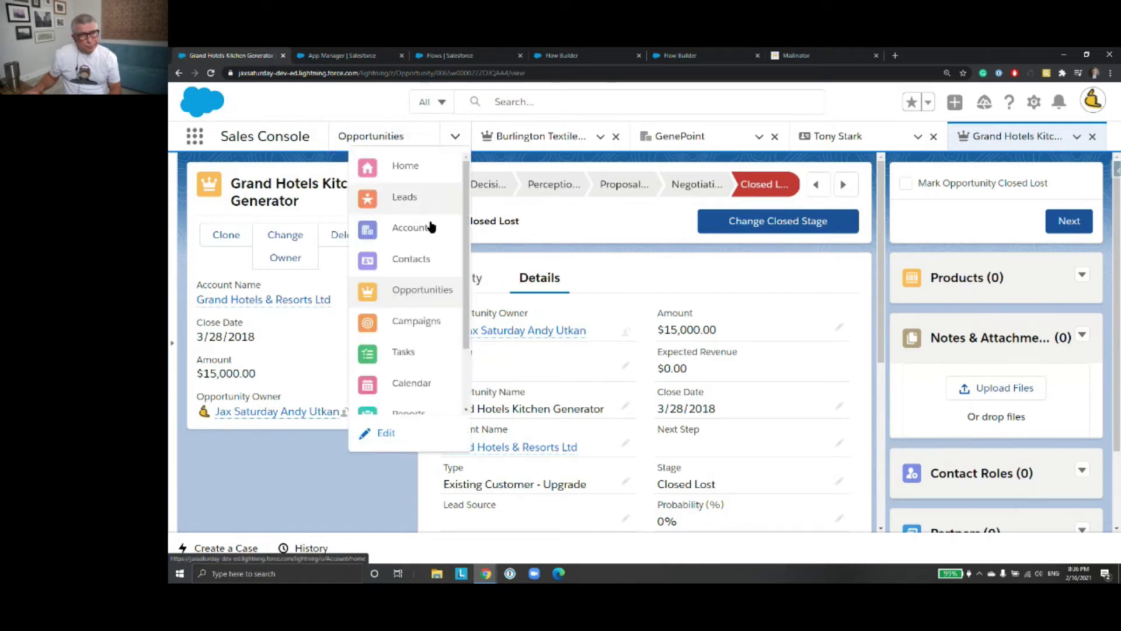
left_click(419, 260)
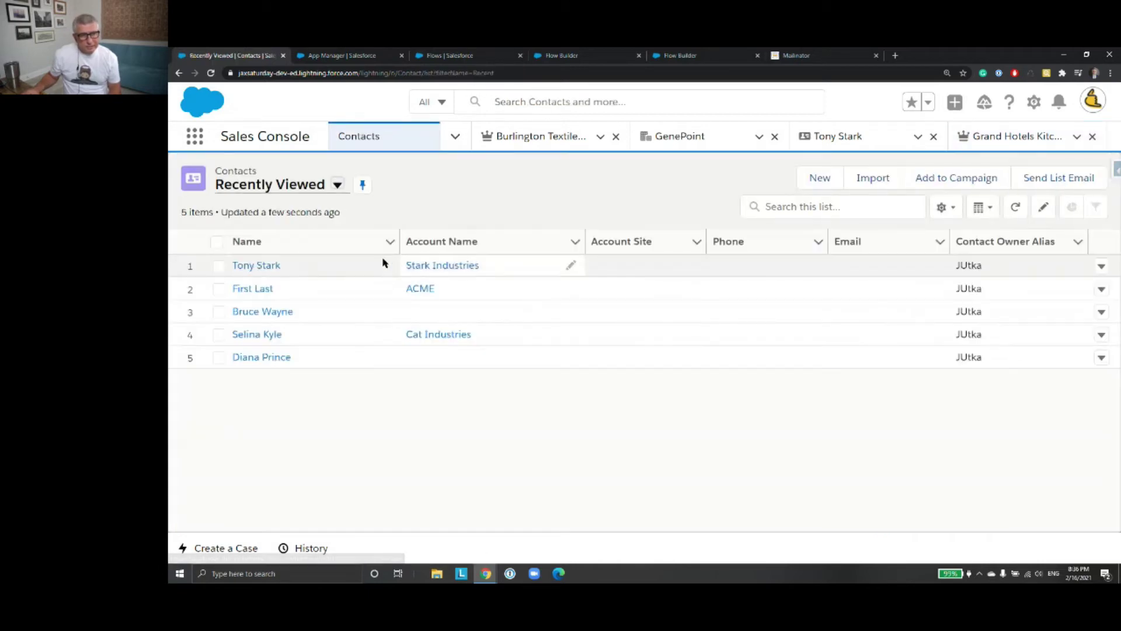
left_click(263, 268)
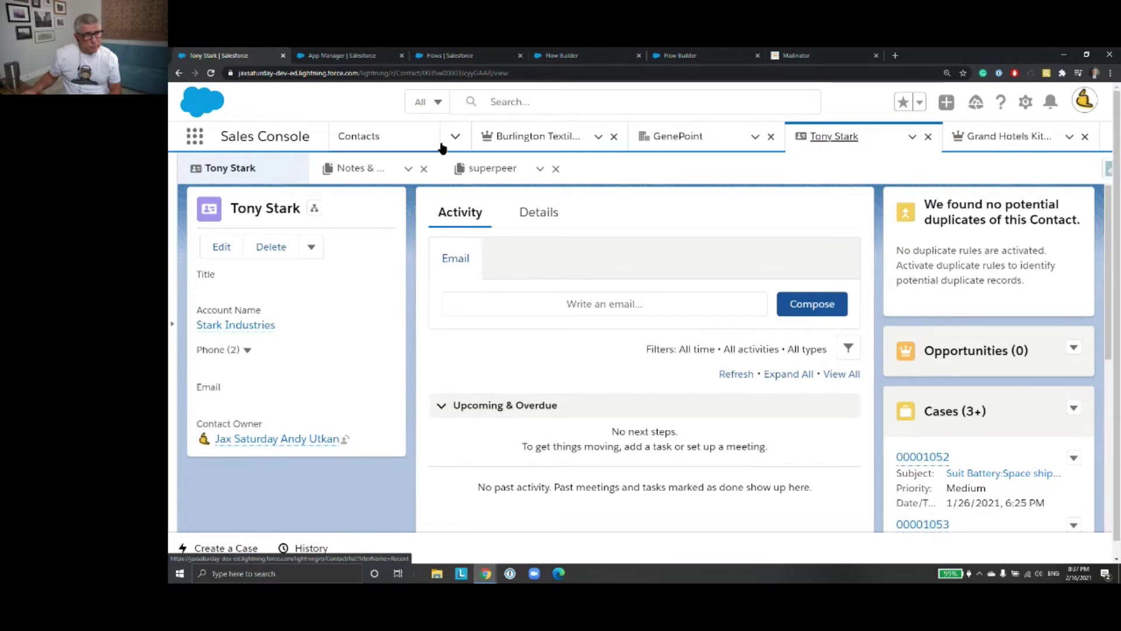
Show the All Opportunities list and sort it by Stage in ascending order
left_click(456, 137)
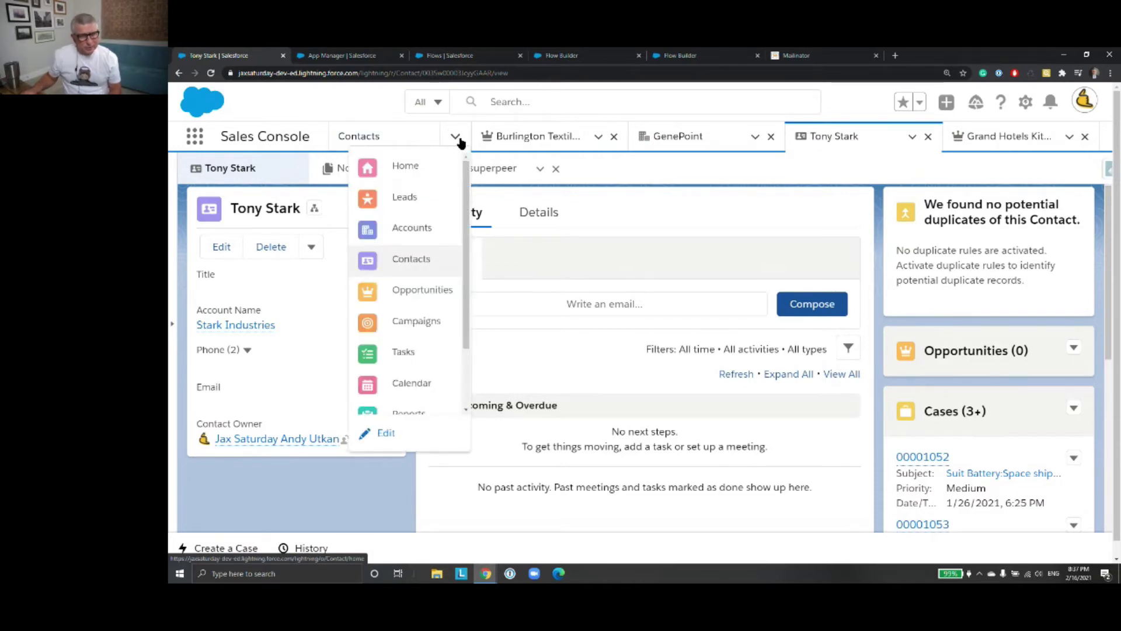
left_click(438, 289)
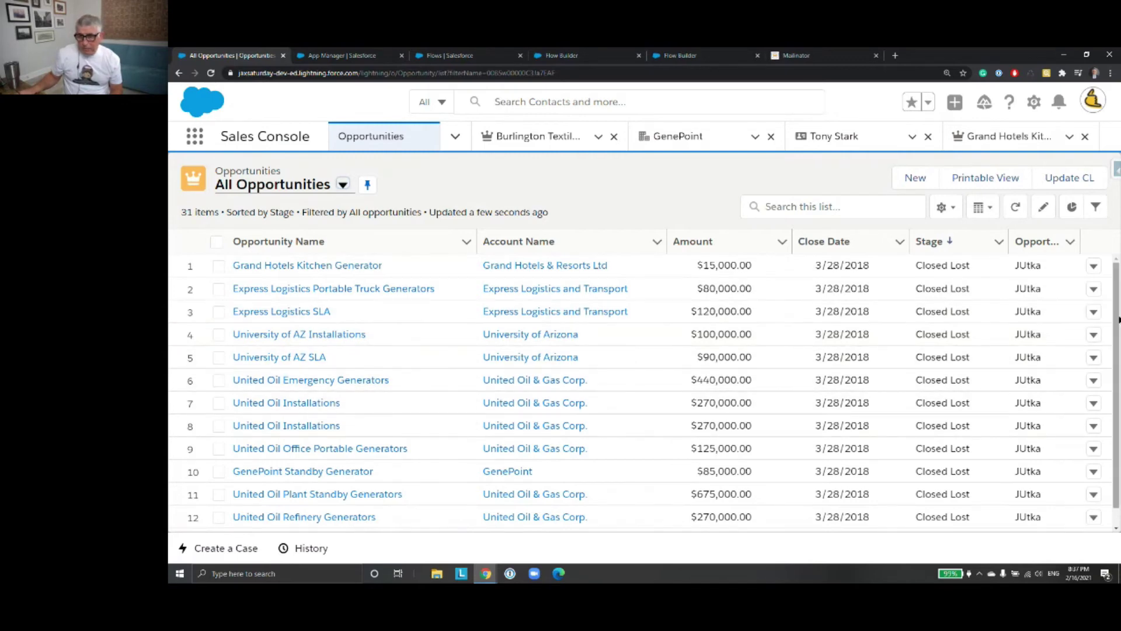
left_click_drag(1116, 320, 1115, 356)
scroll(948, 244, "down", 2)
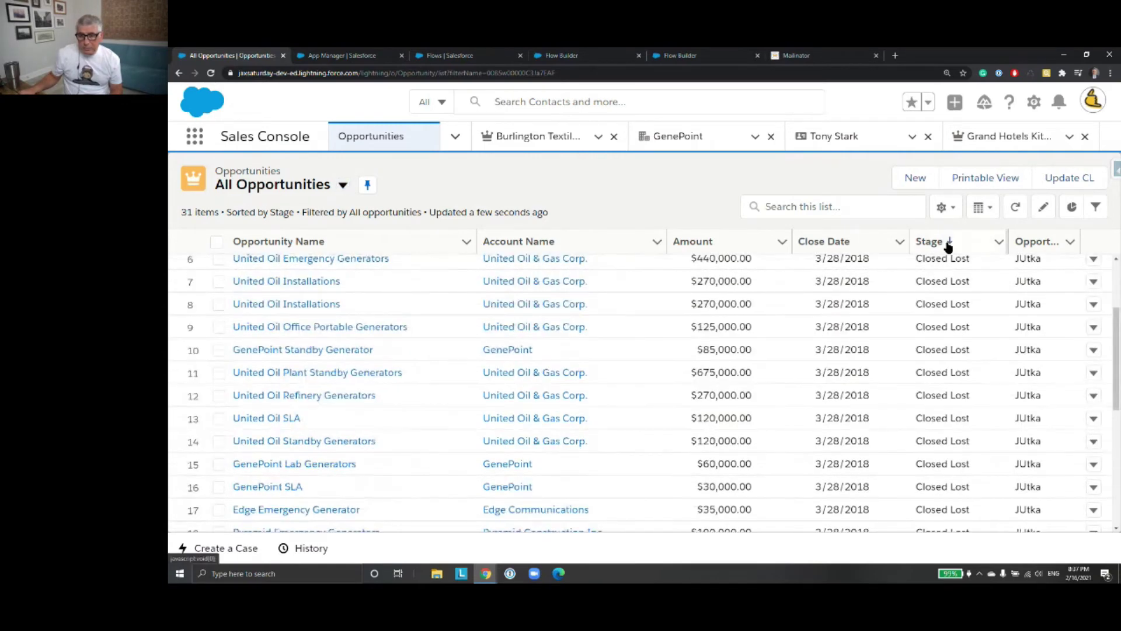
left_click(948, 245)
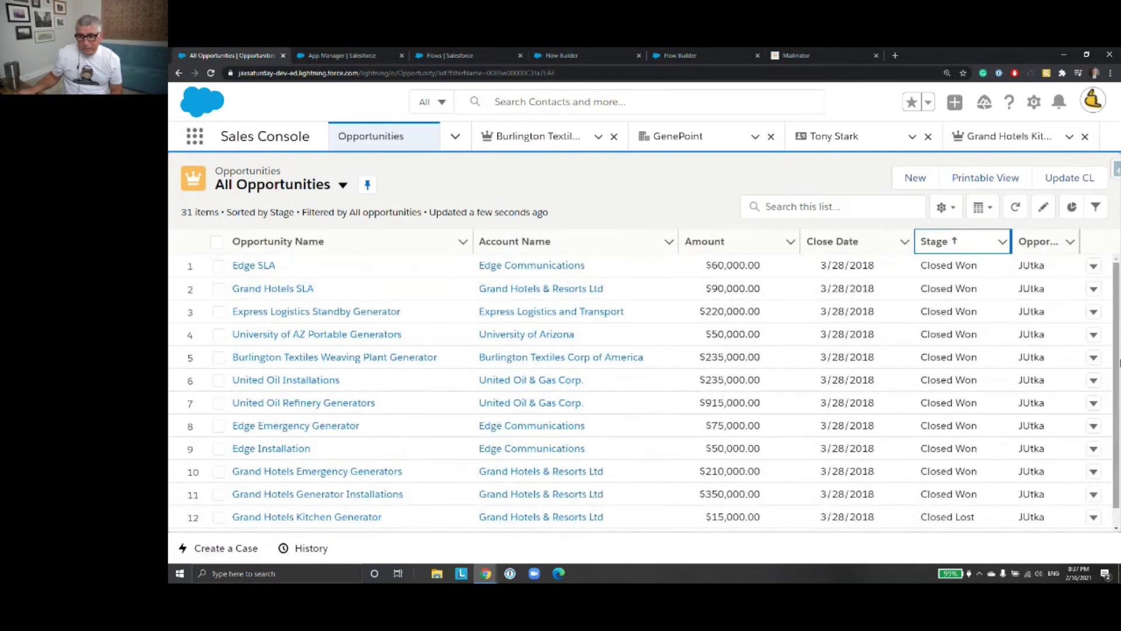
scroll(1116, 363, "down", 1)
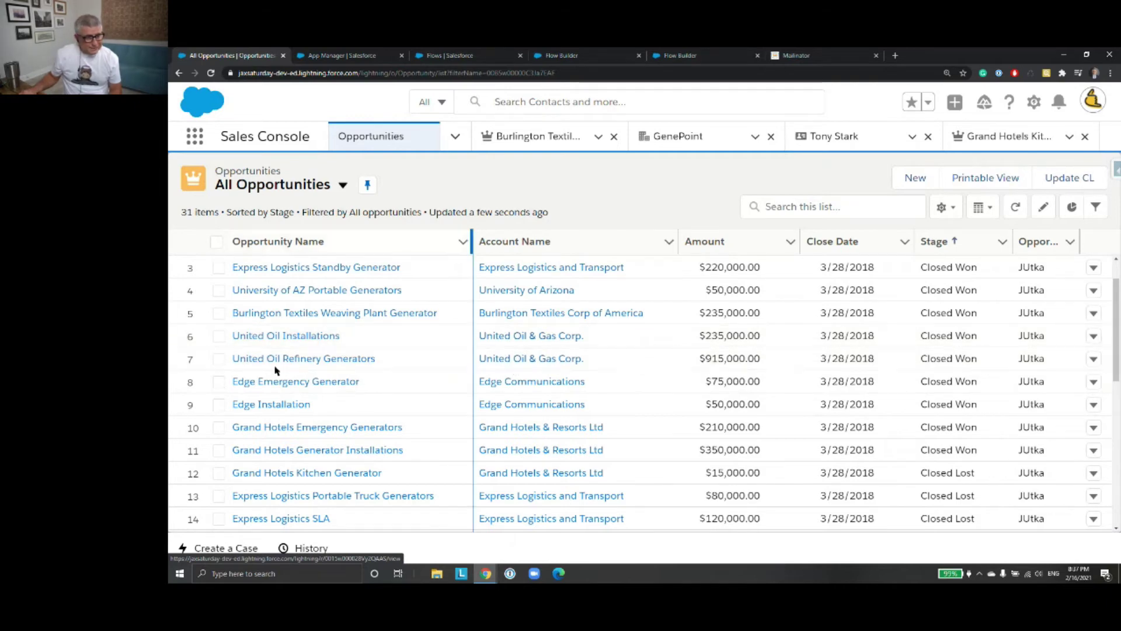
Select the Closed Won opportunities United Oil Installations and United Oil Refinery Generators, and run the Update CL list action on them
left_click(219, 335)
left_click(218, 359)
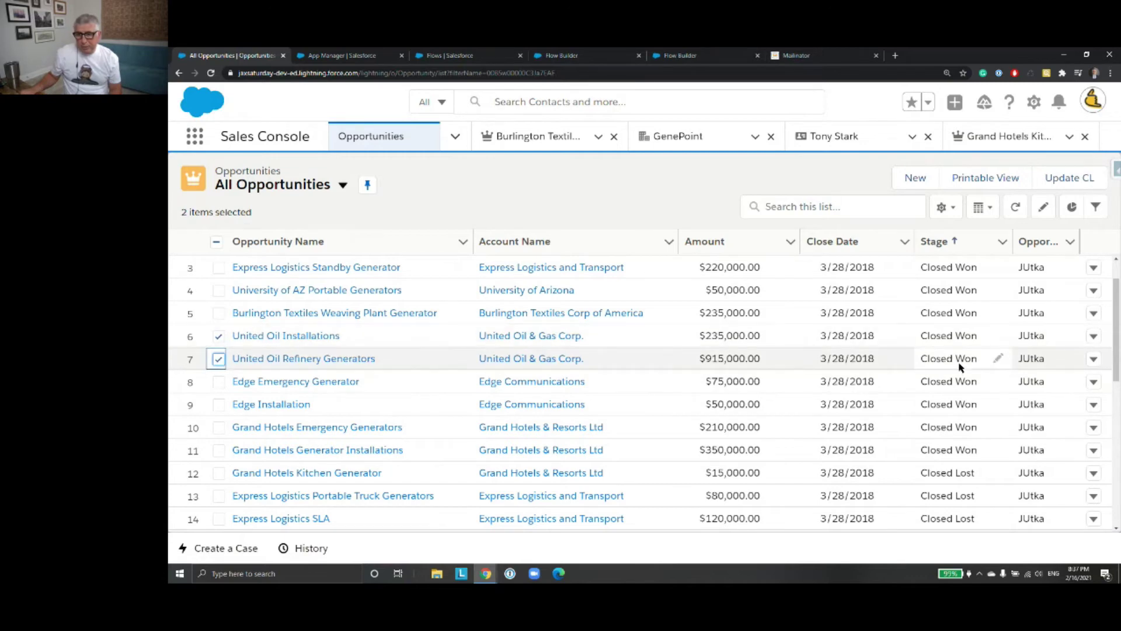
left_click(1070, 186)
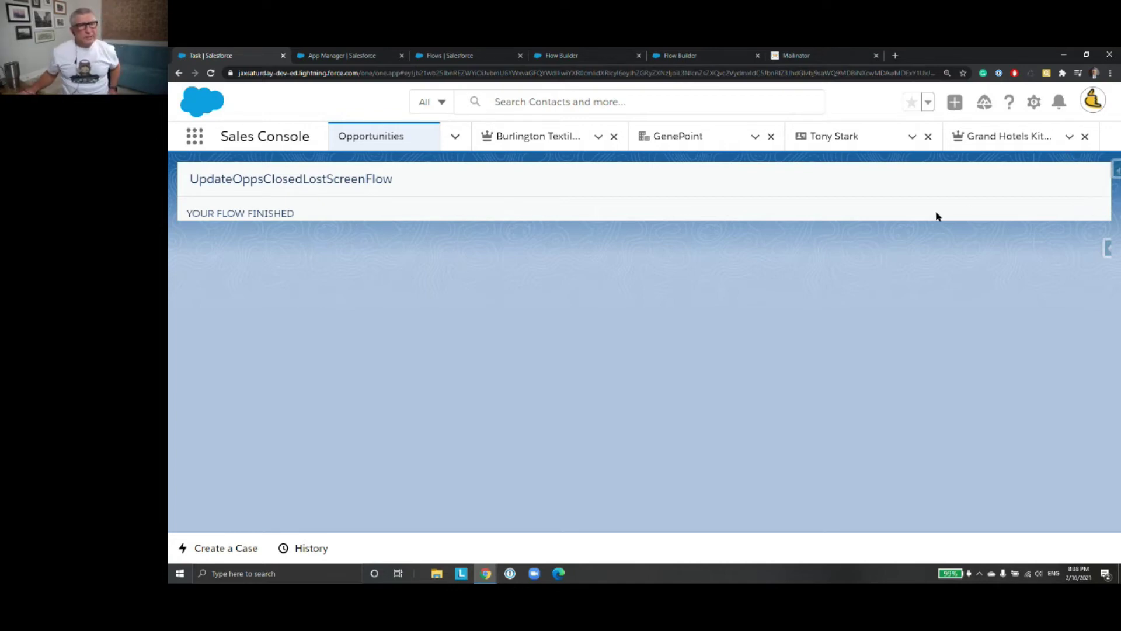
Find the United Oil & Gas Corp. account among the recently viewed accounts and look through its details
left_click(461, 141)
left_click(433, 230)
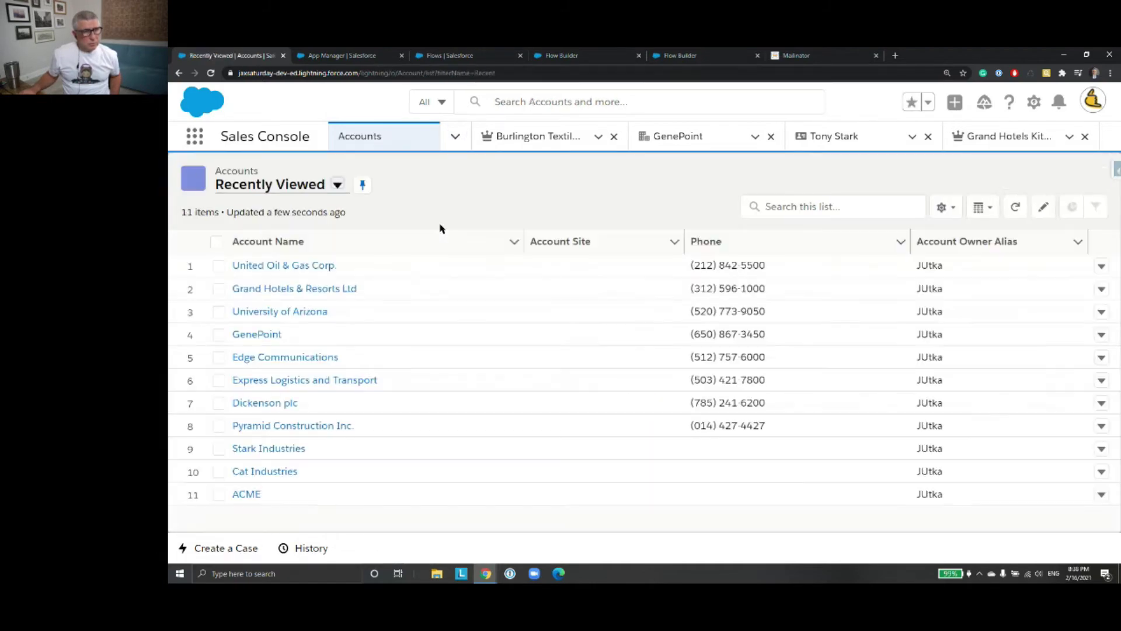
left_click(311, 266)
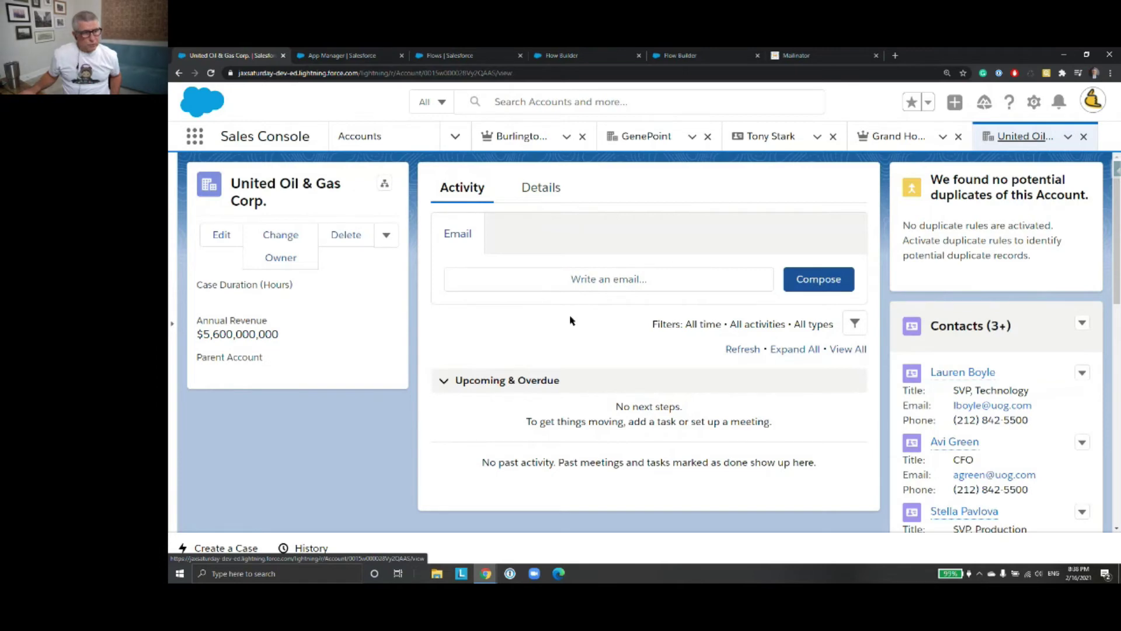
left_click(546, 190)
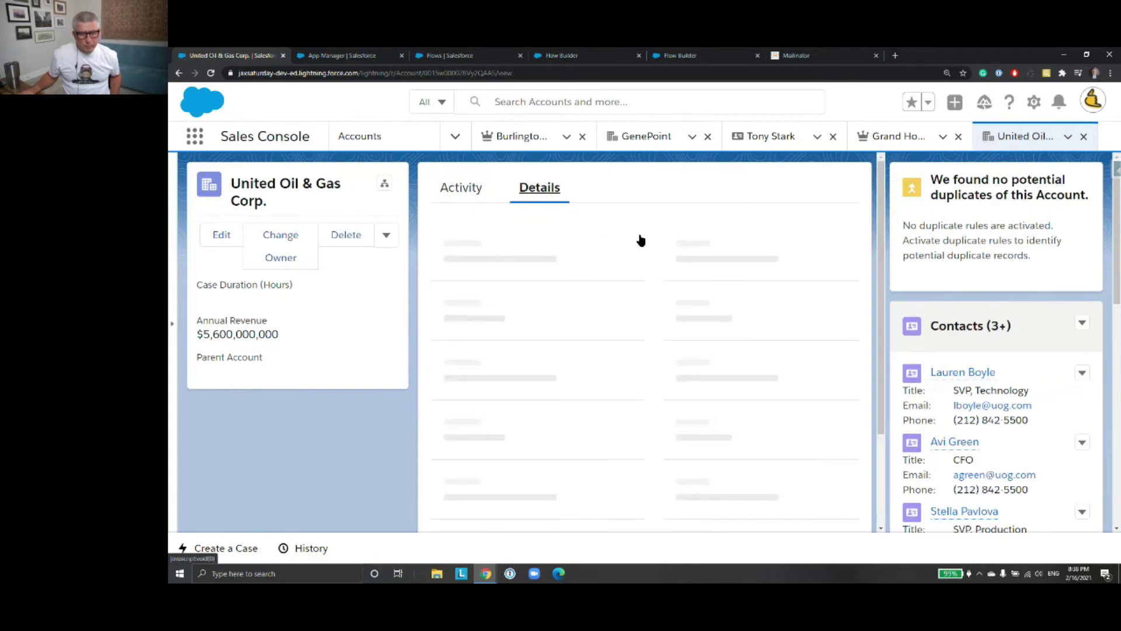
scroll(618, 243, "down", 5)
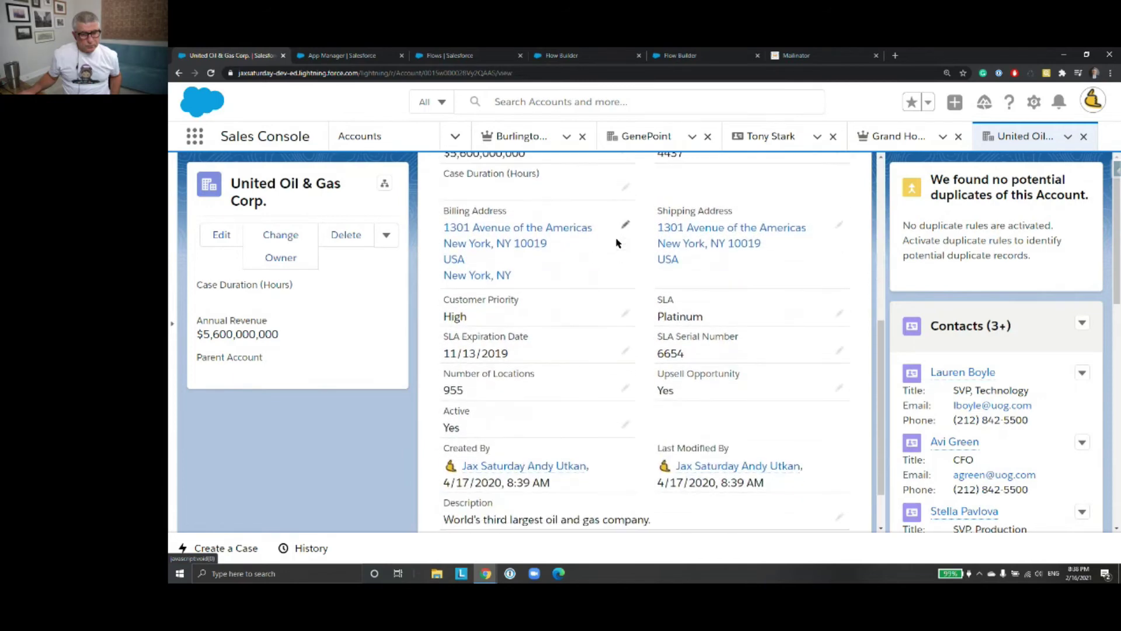
scroll(613, 243, "up", 6)
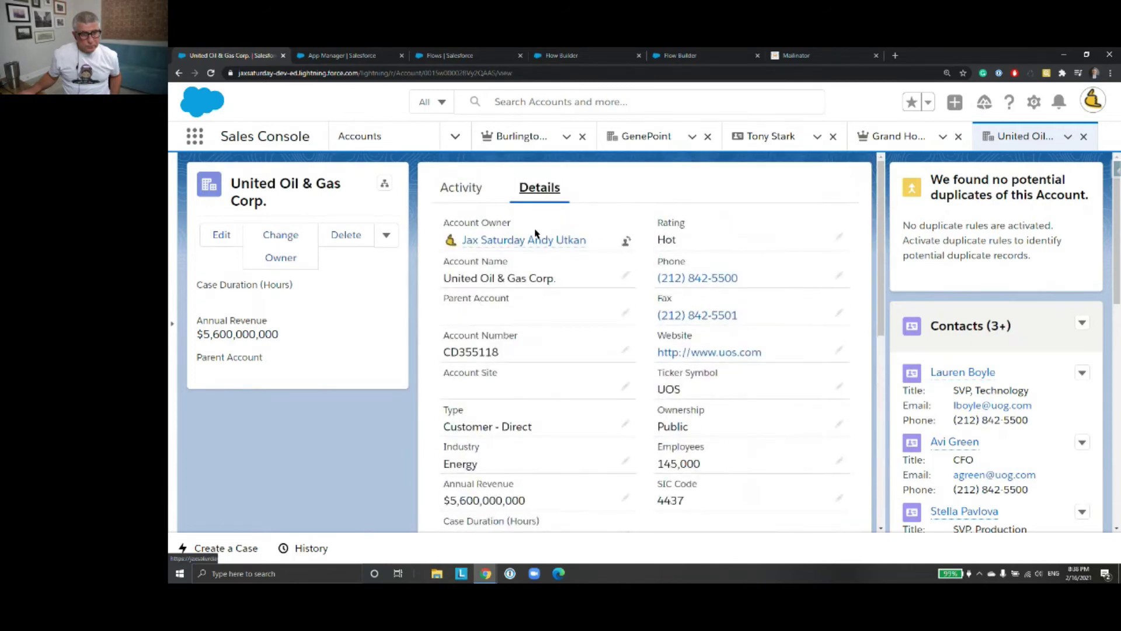
Show the full list of opportunities related to United Oil & Gas Corp. to check their stages
left_click(467, 204)
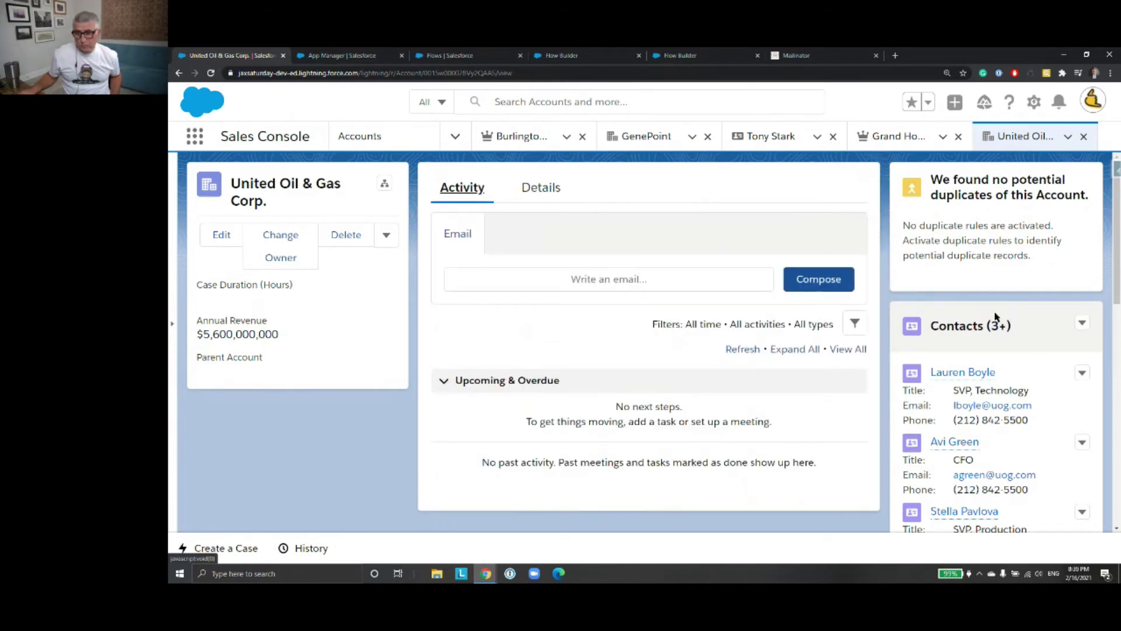
scroll(997, 317, "down", 6)
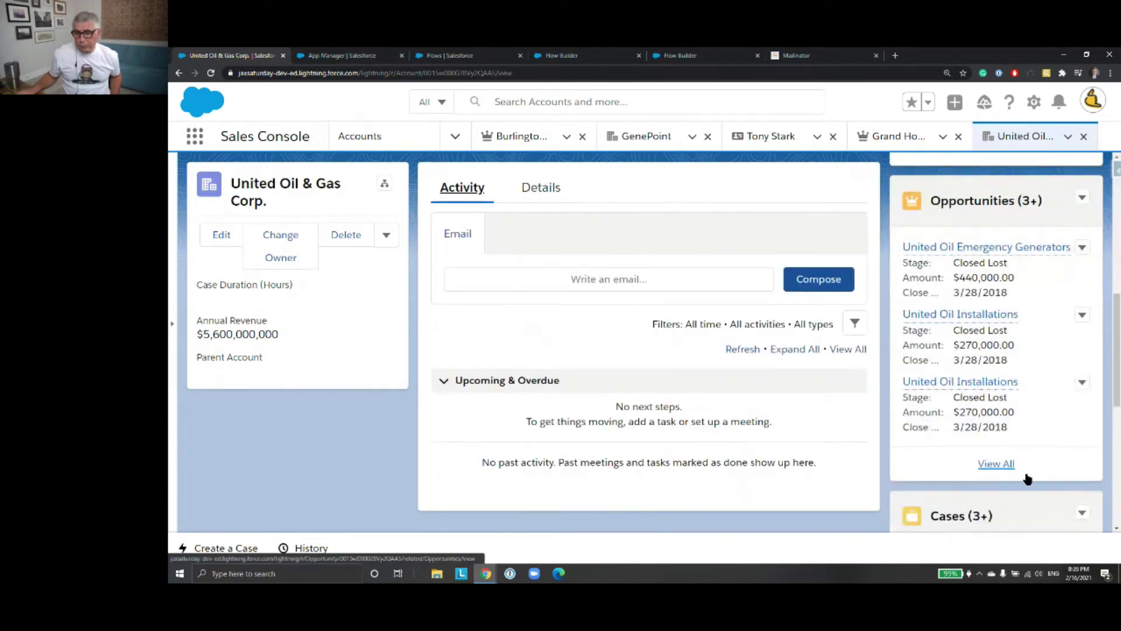
left_click(996, 464)
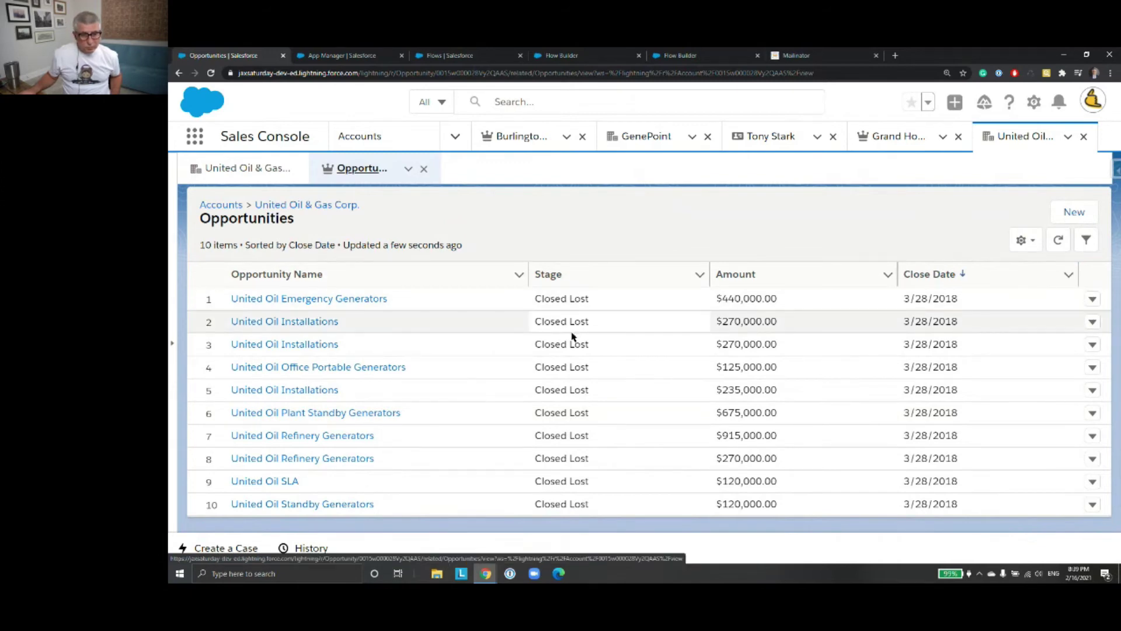
View the United Oil Emergency Generators opportunity and examine its Stage History
left_click(323, 299)
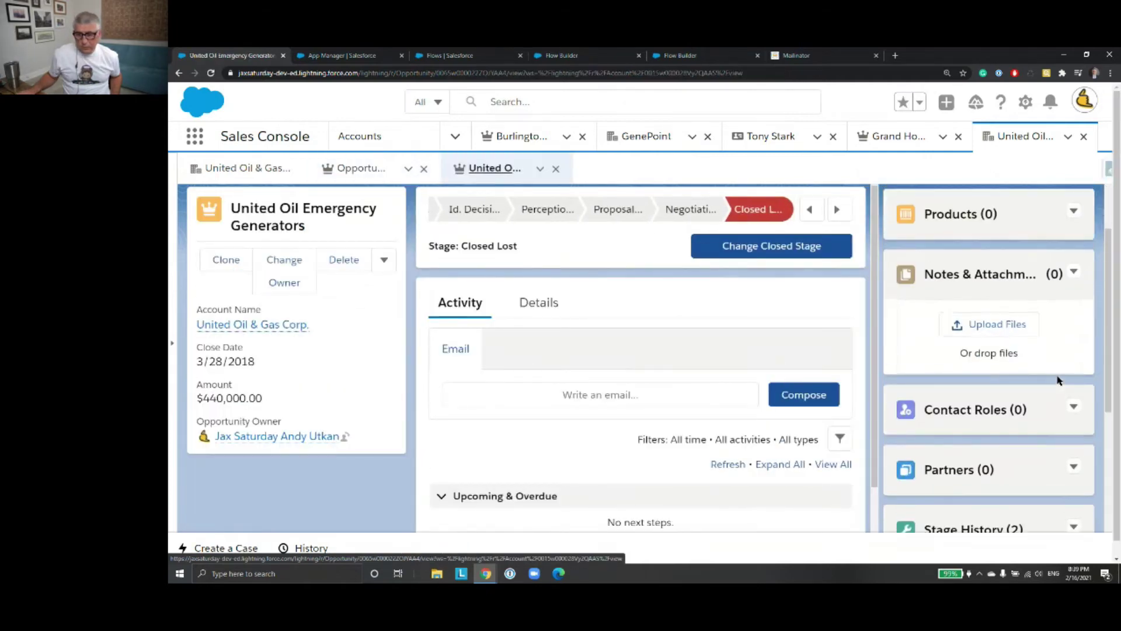
scroll(1058, 380, "down", 5)
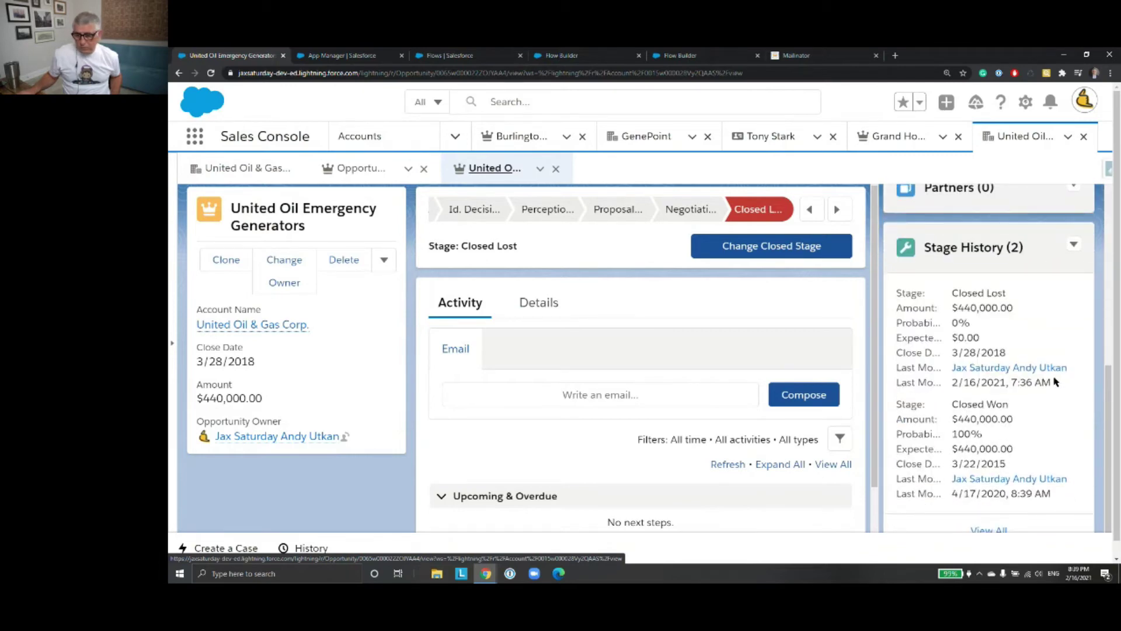
scroll(1058, 382, "up", 1)
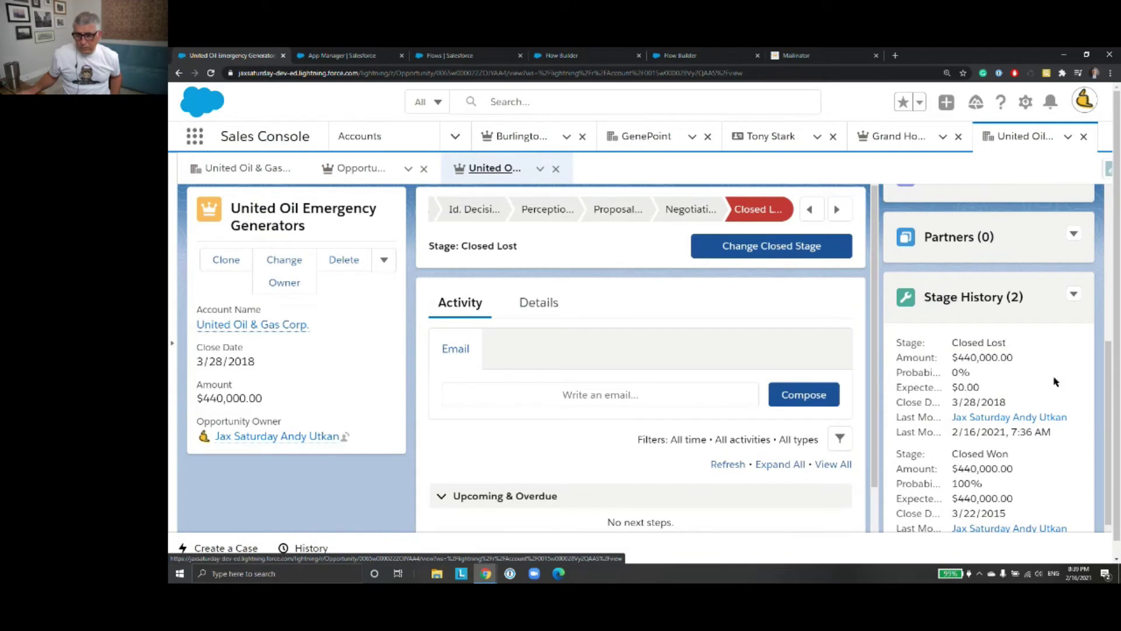
scroll(1055, 381, "up", 5)
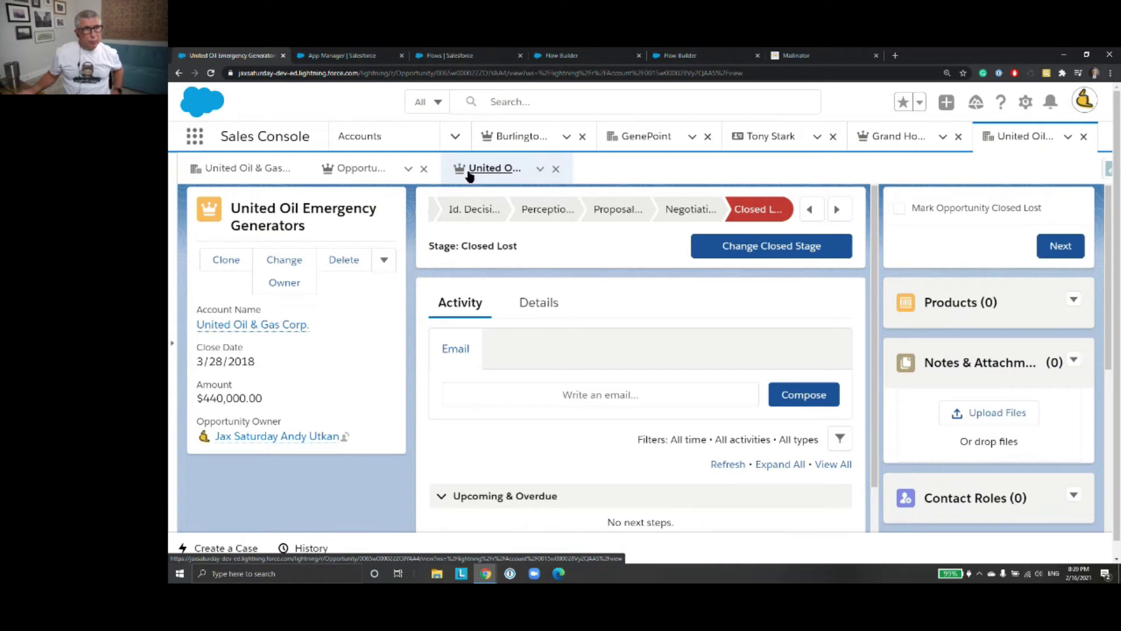
Open the Dickenson plc account from the recently viewed accounts and show its full list of related opportunities
left_click(383, 140)
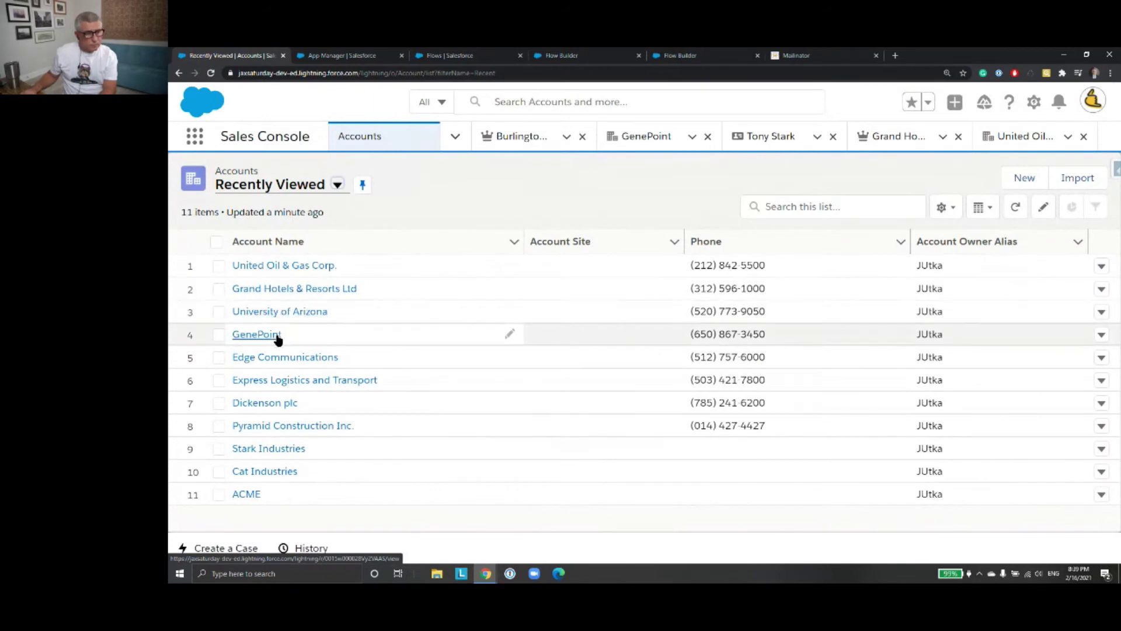
left_click(279, 403)
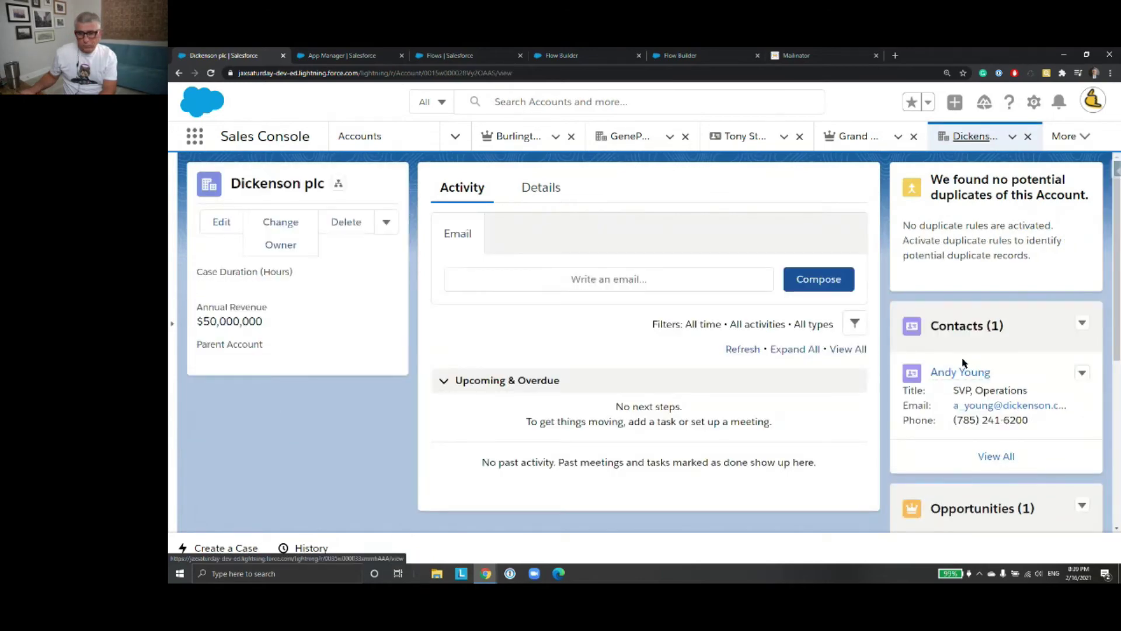
scroll(965, 365, "down", 3)
scroll(965, 365, "down", 1)
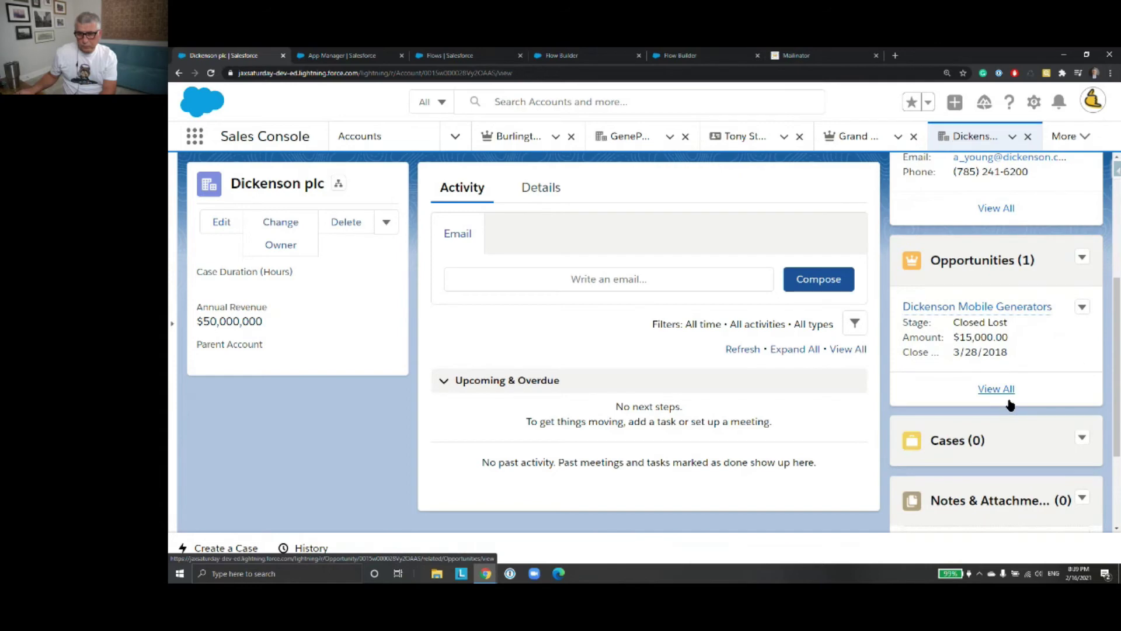
left_click(1010, 404)
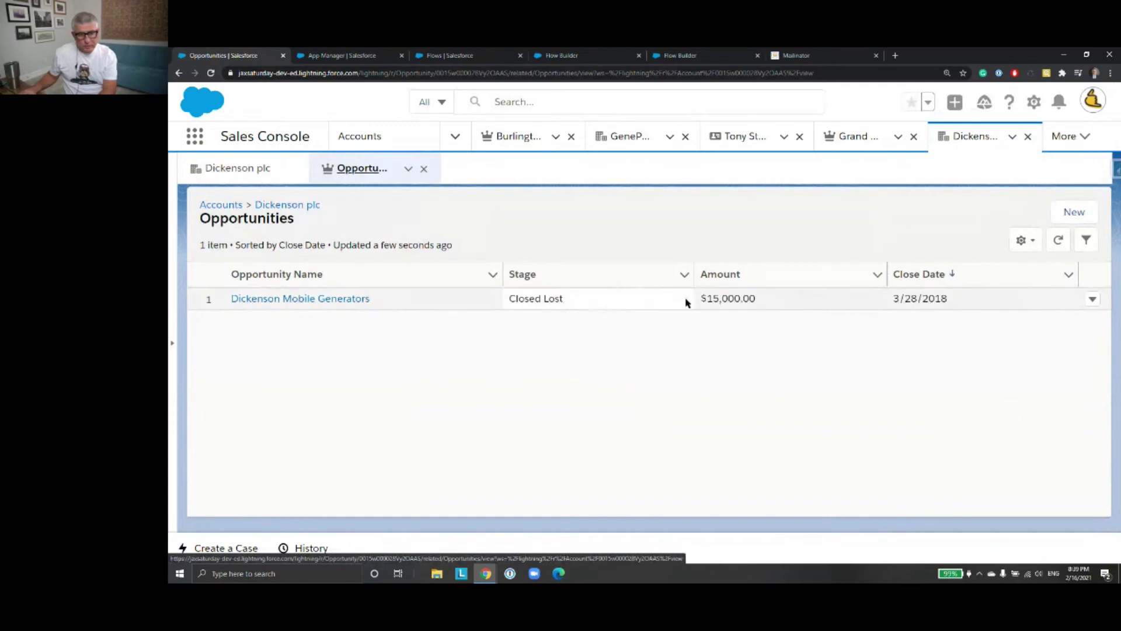
Open the Dickenson Mobile Generators opportunity and mark Proposal/Price Quote as its current stage
left_click(339, 301)
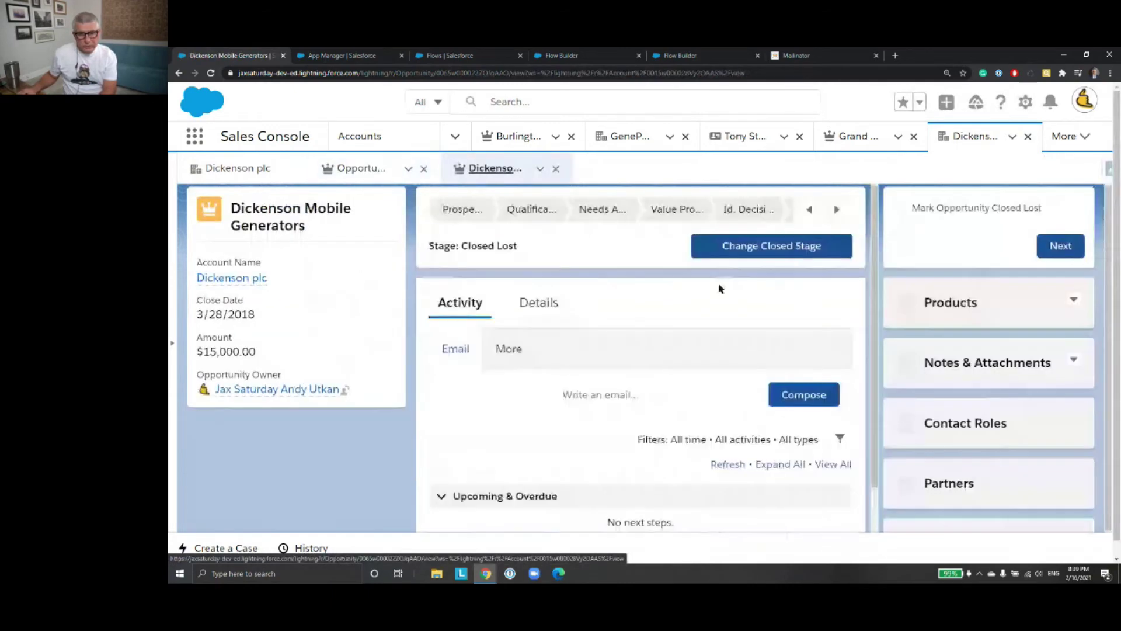
left_click(616, 209)
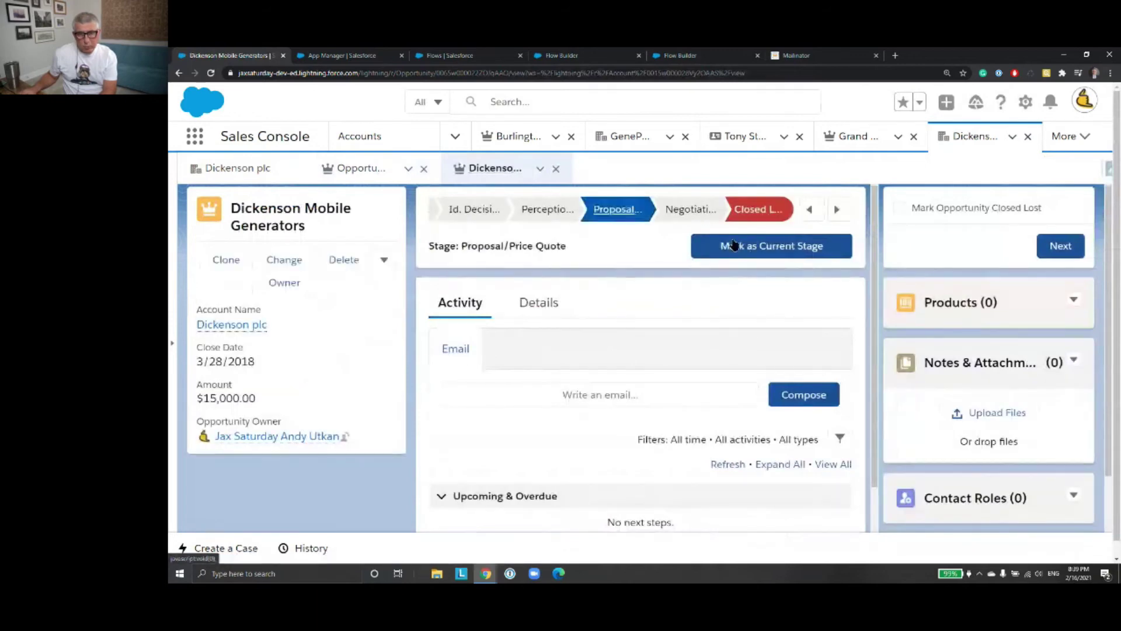
left_click(734, 247)
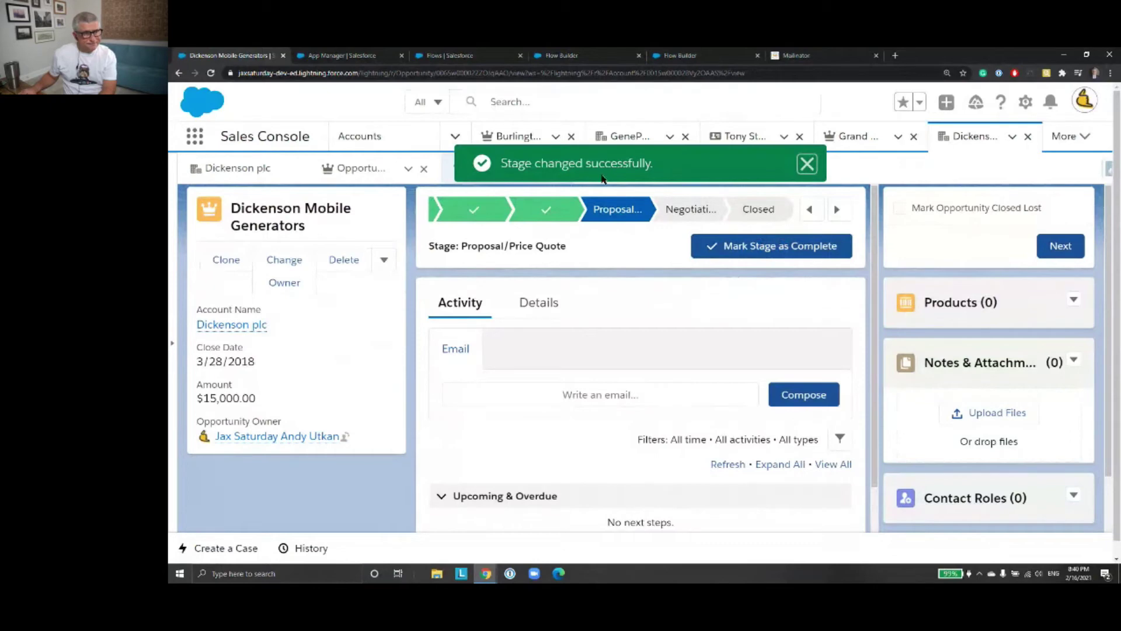
left_click(808, 165)
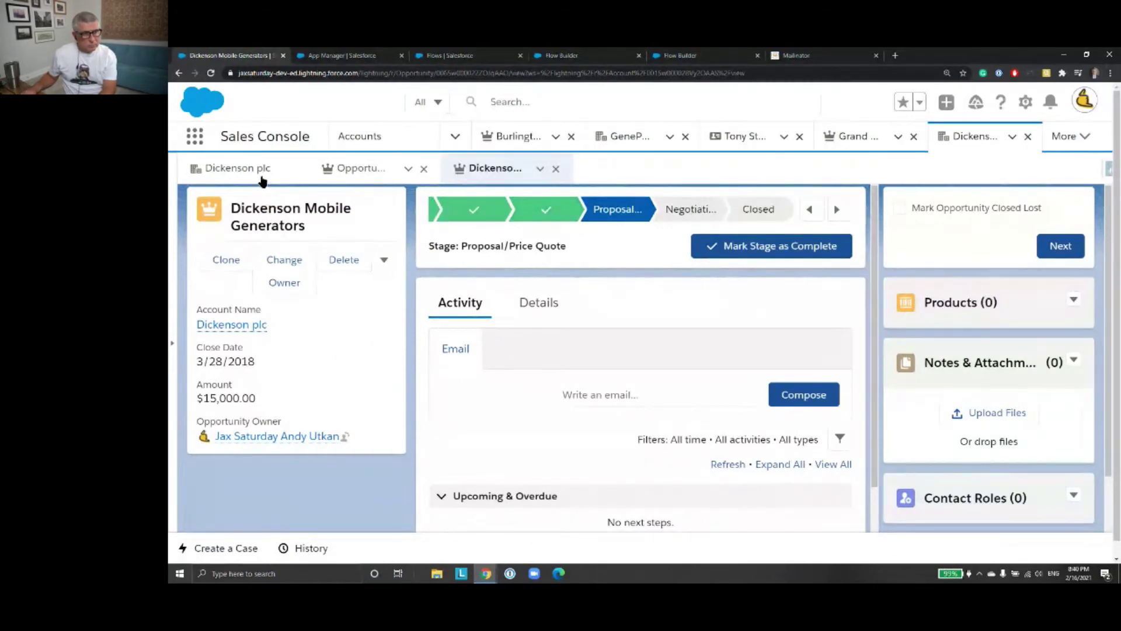
From Dickenson plc's related opportunities, start a new opportunity named New Opp with the close date 2/17/2021
left_click(264, 178)
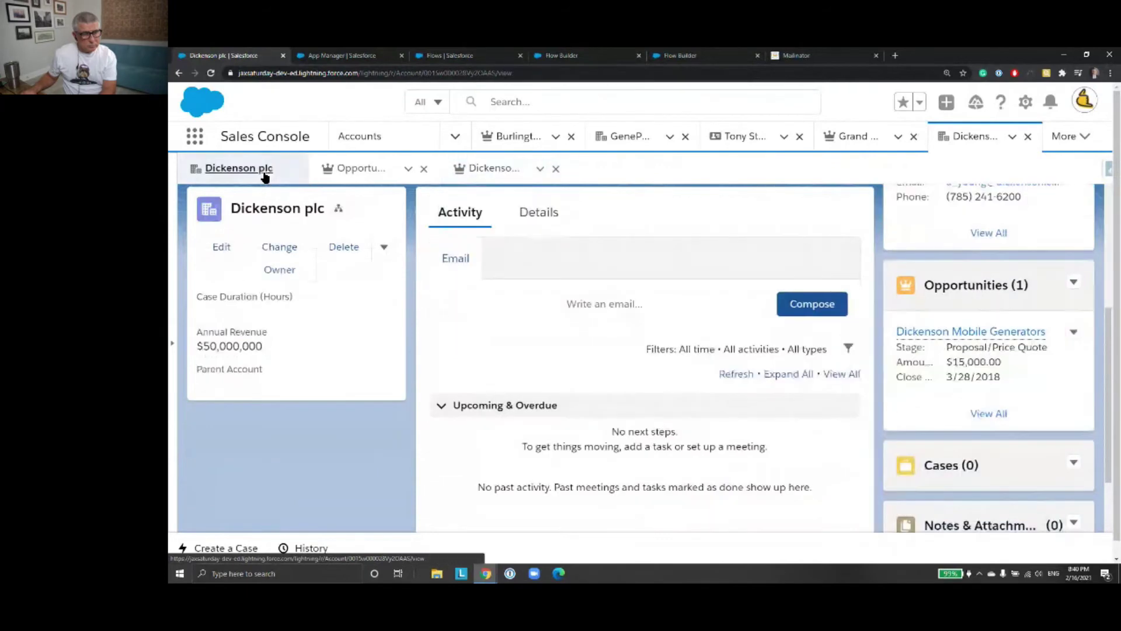
scroll(1036, 387, "down", 3)
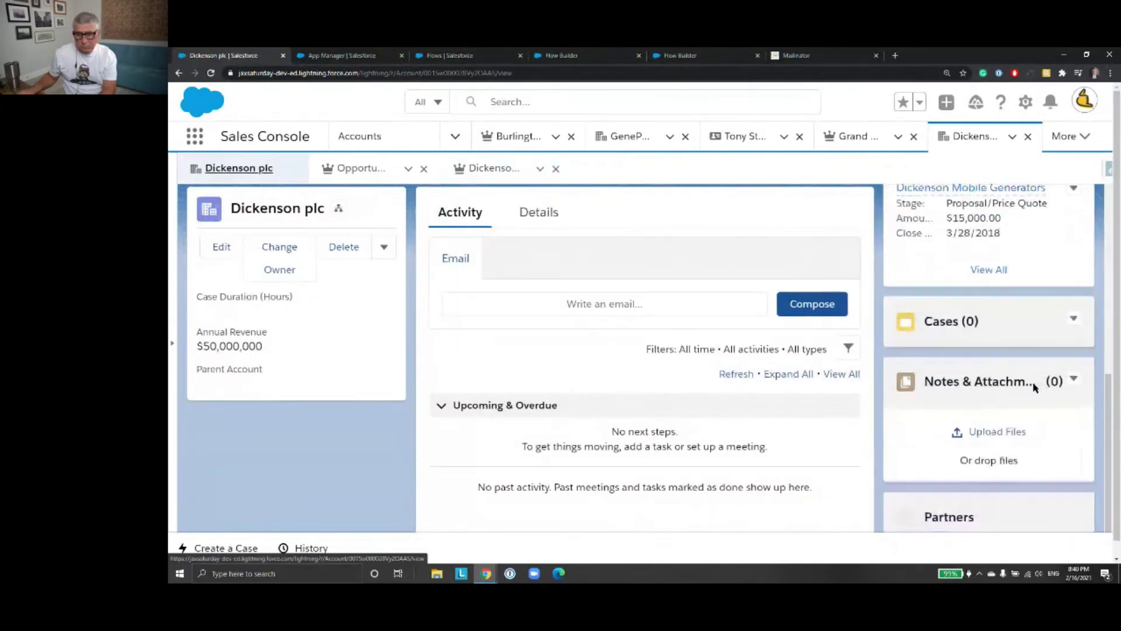
scroll(1036, 388, "up", 2)
left_click(996, 369)
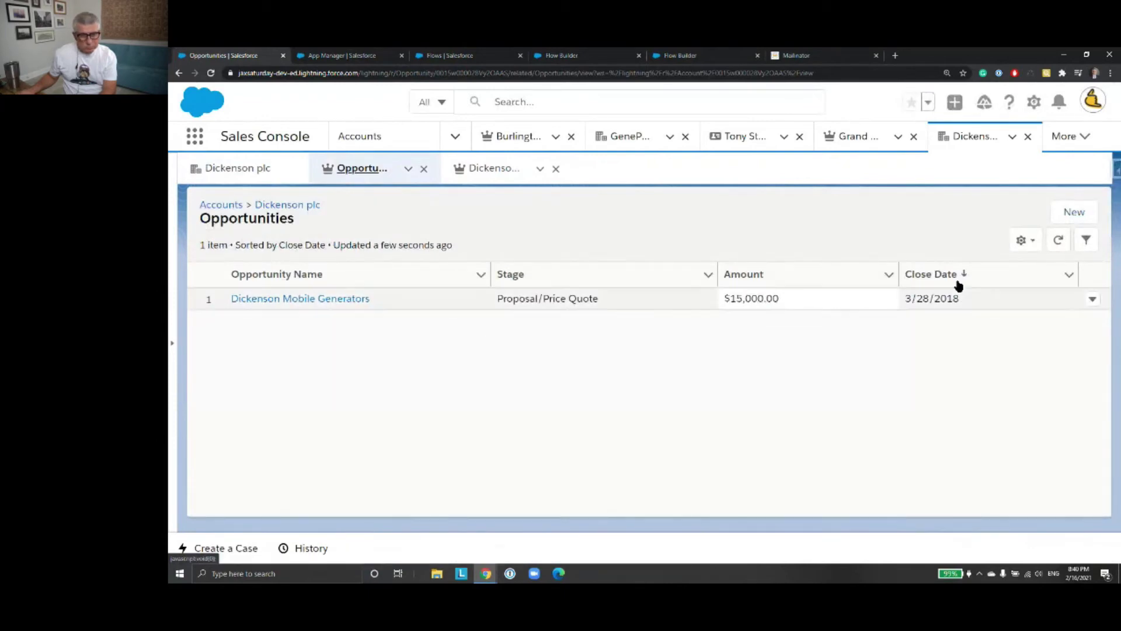
left_click(1074, 216)
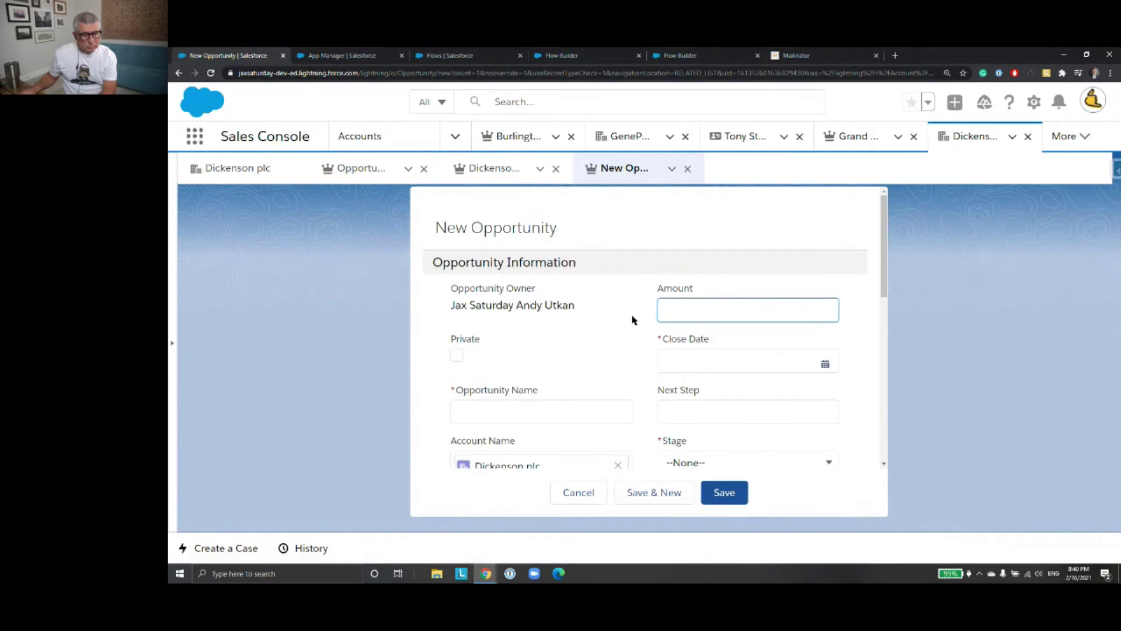
left_click(546, 405)
type("New Opp")
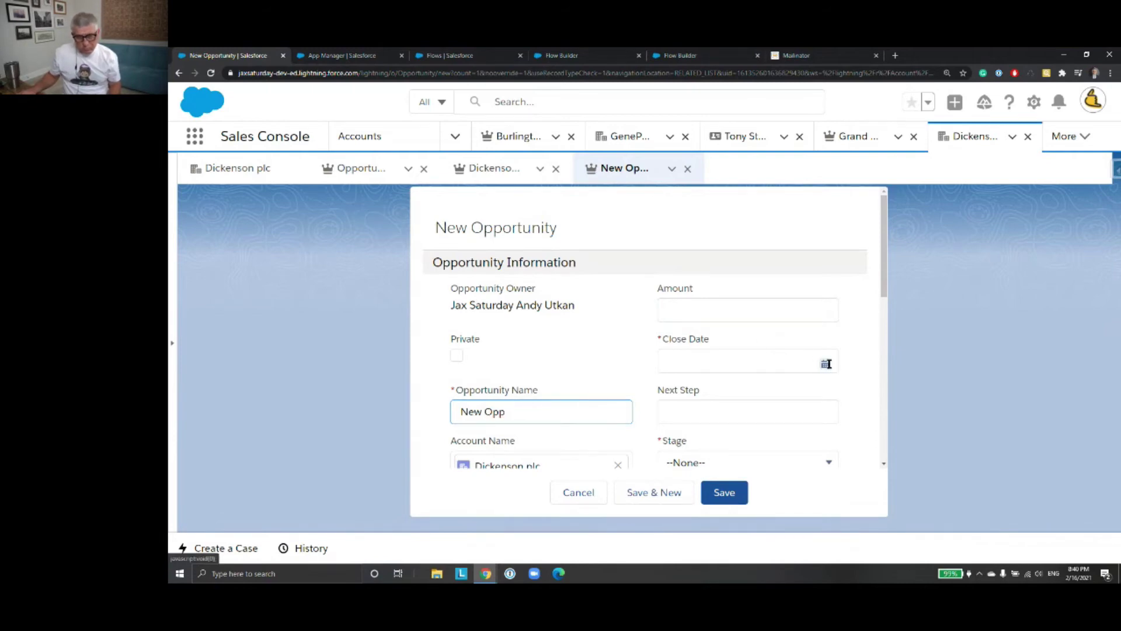
left_click(826, 364)
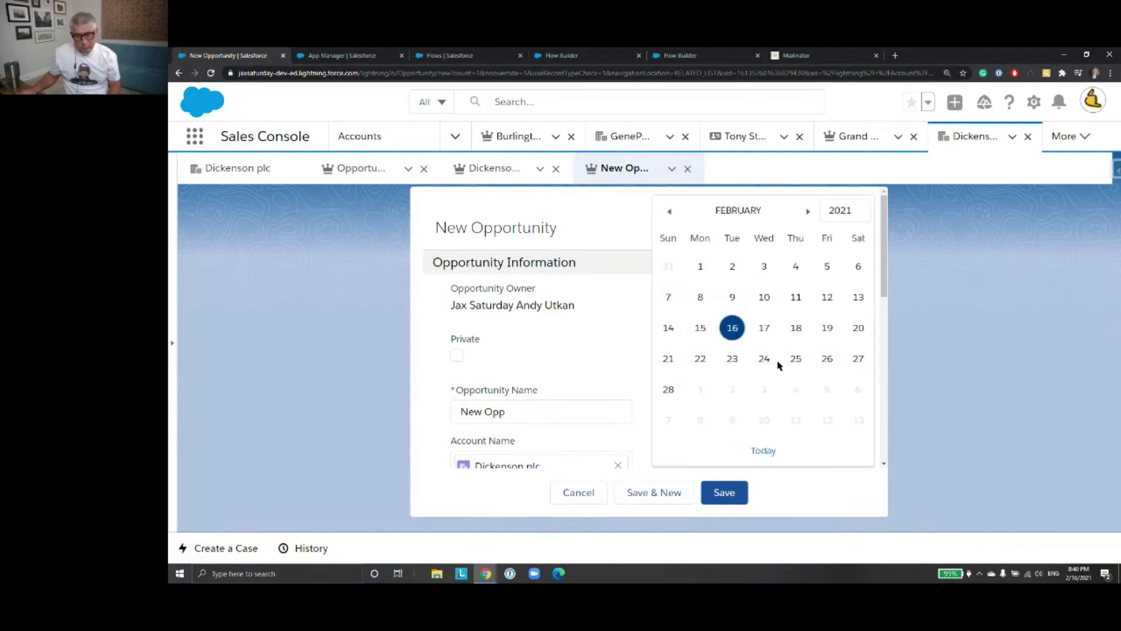
left_click(761, 331)
Set the new opportunity's stage to Needs Analysis and save the record
scroll(771, 347, "down", 3)
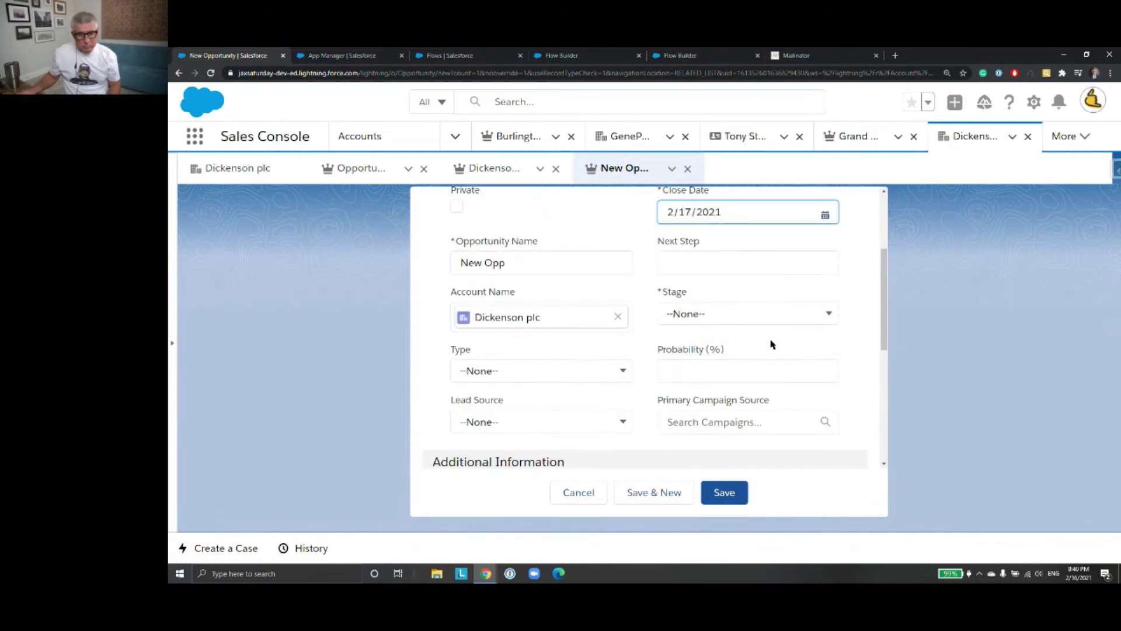
left_click(787, 325)
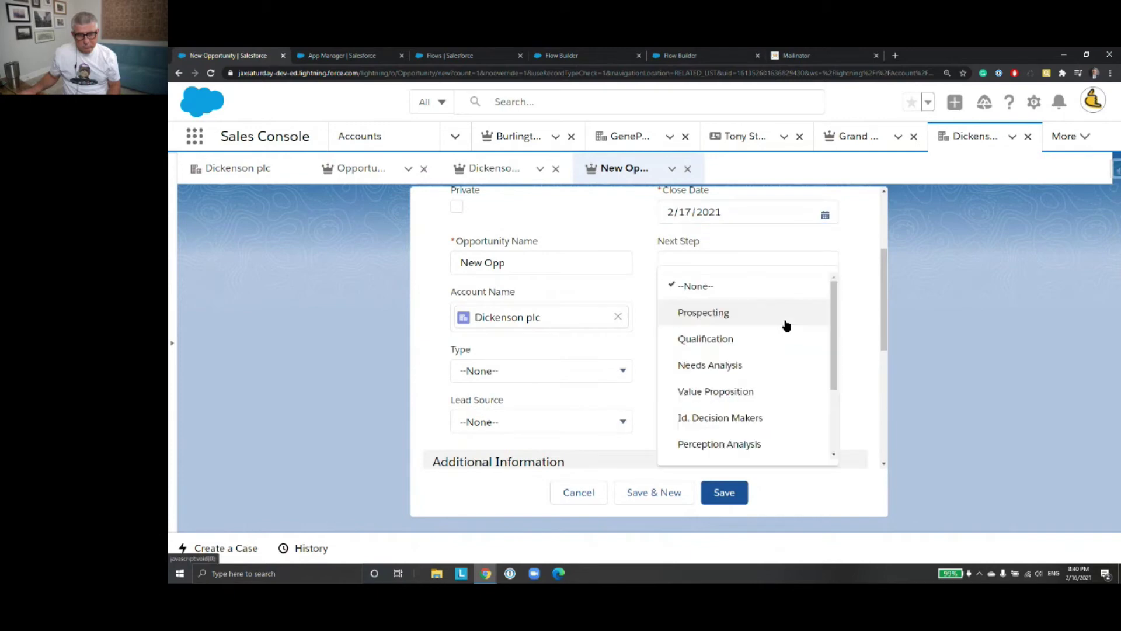
left_click(761, 361)
scroll(841, 357, "down", 5)
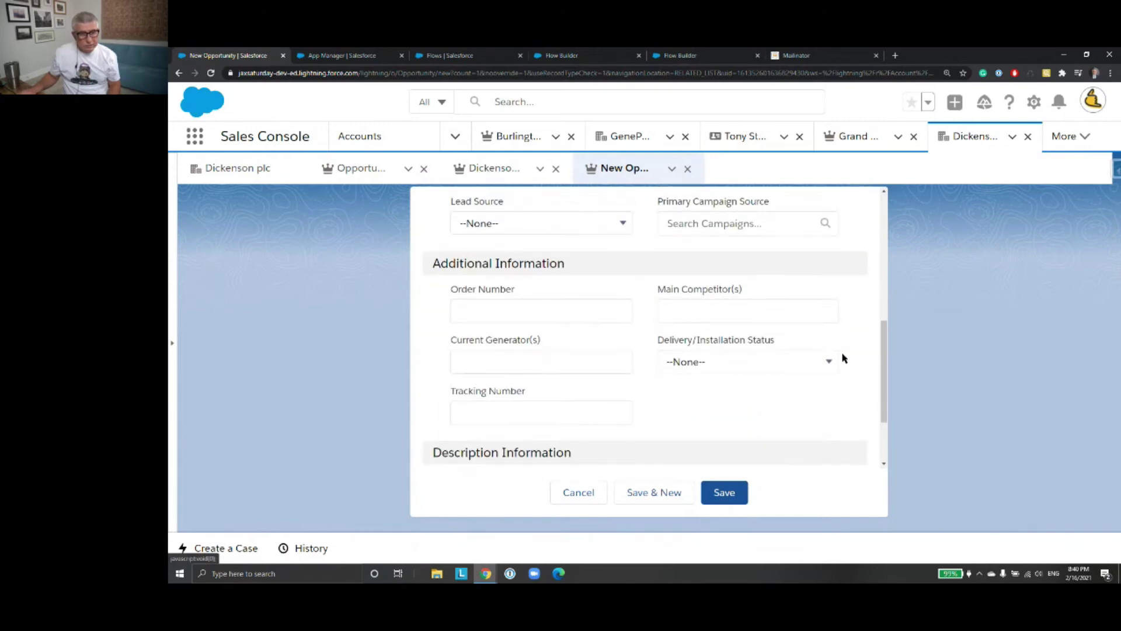
left_click(724, 493)
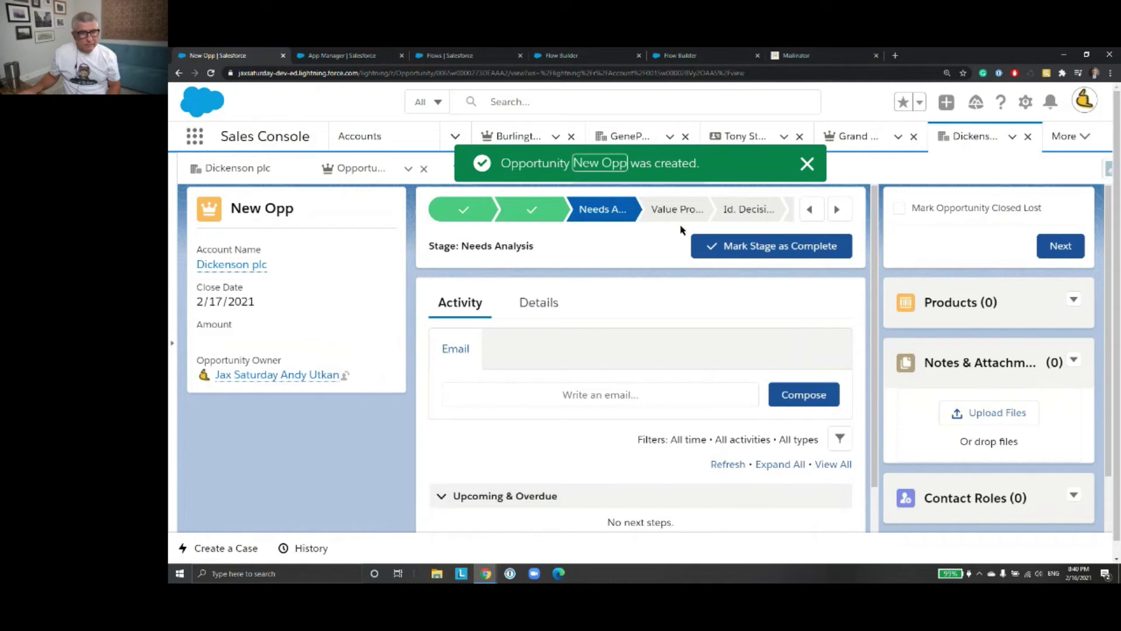
left_click(807, 166)
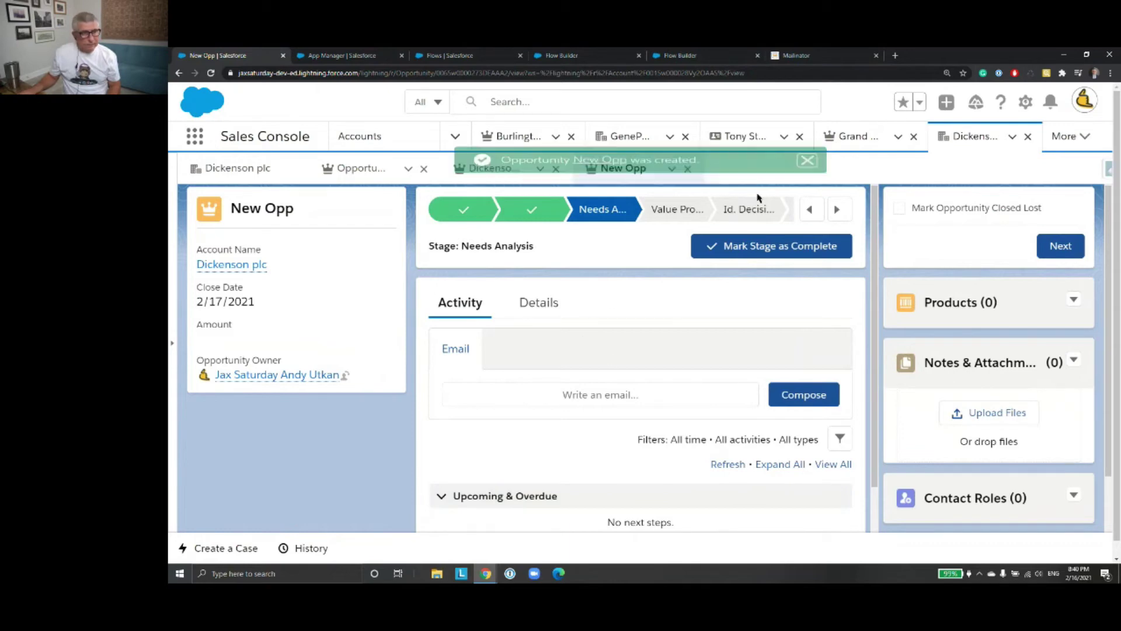
In the All Opportunities list, select New Opp and Dickenson Mobile Generators, and run the Update CL list action on them
left_click(267, 174)
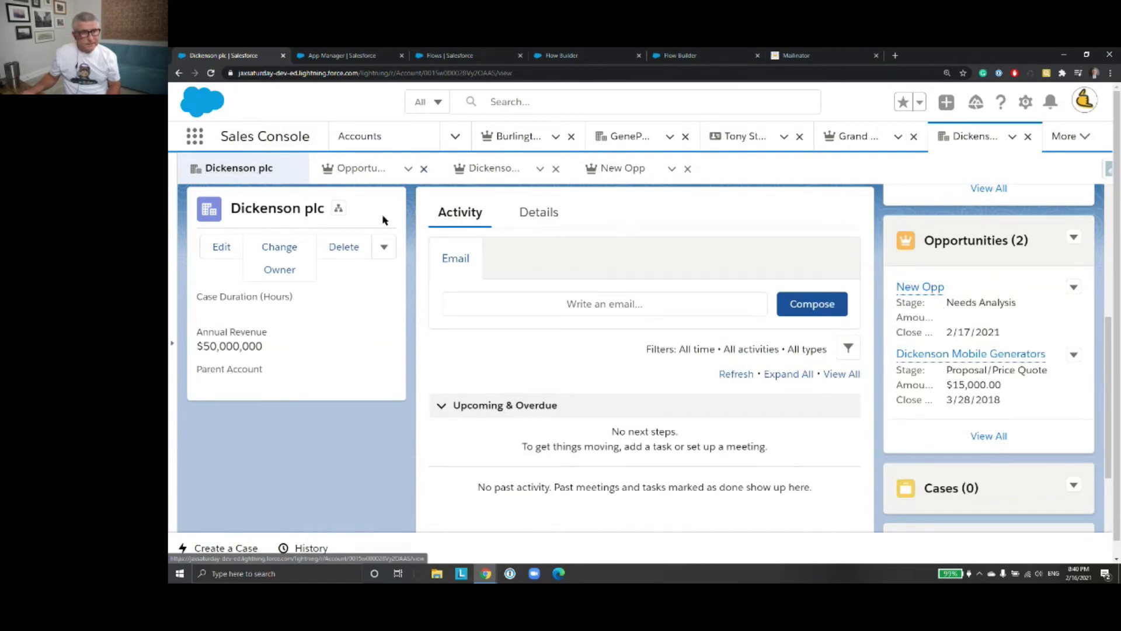
left_click(455, 137)
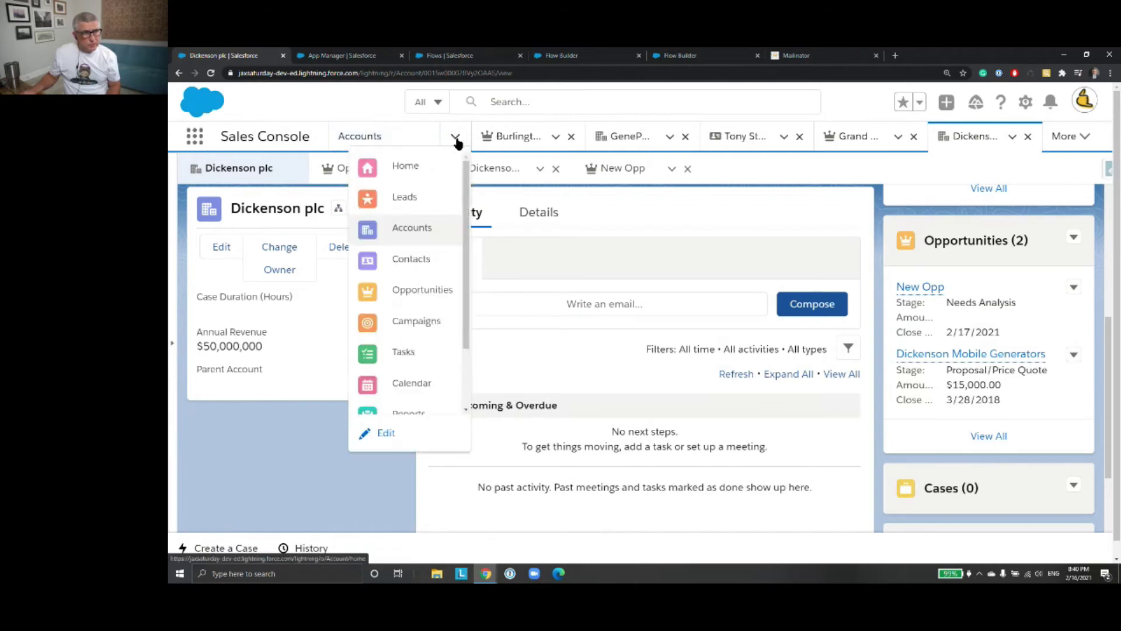
left_click(430, 290)
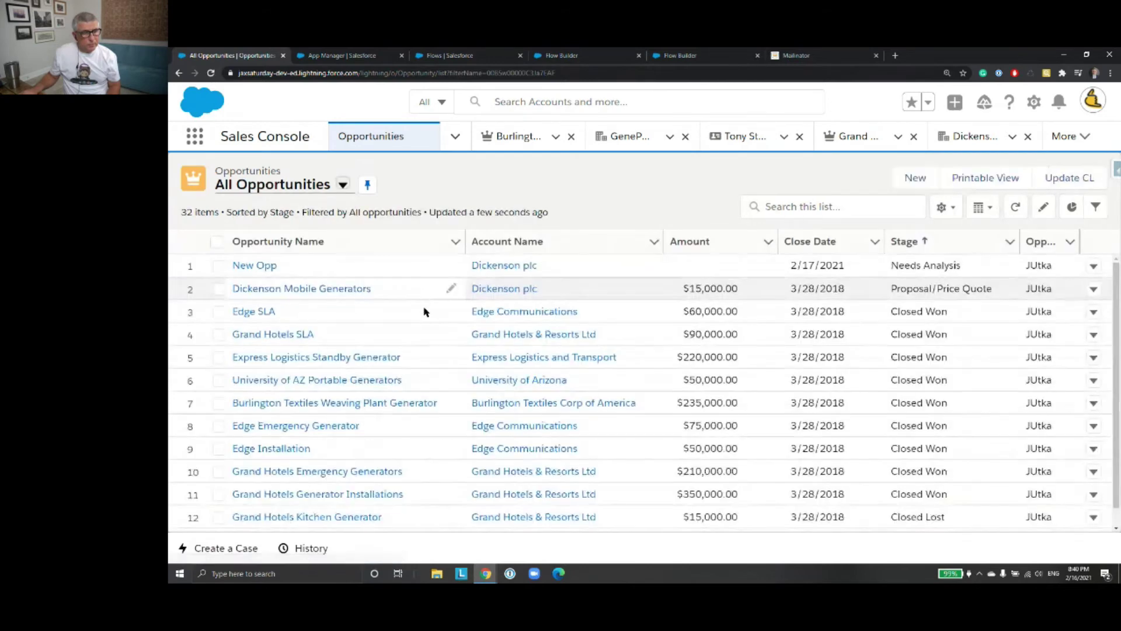
left_click(219, 268)
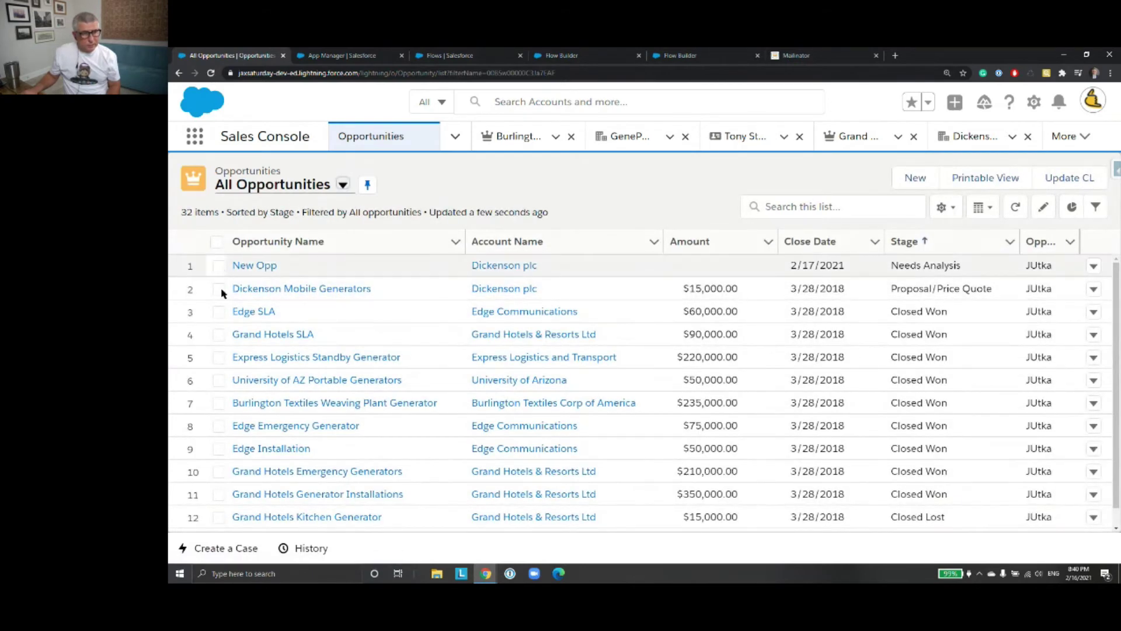
left_click(221, 289)
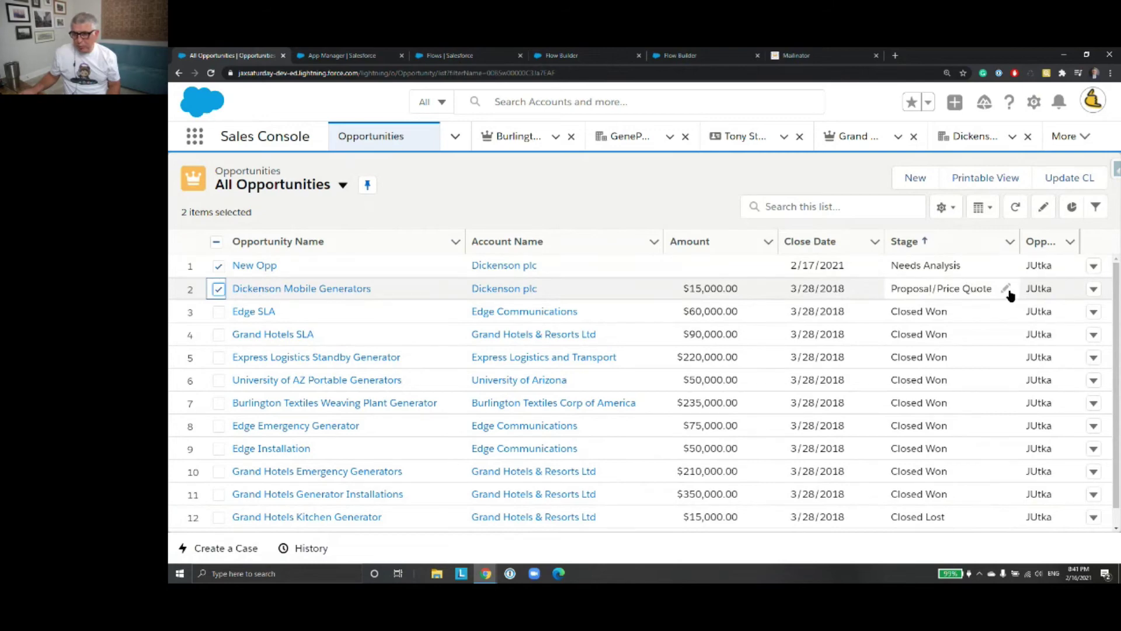
left_click(1059, 185)
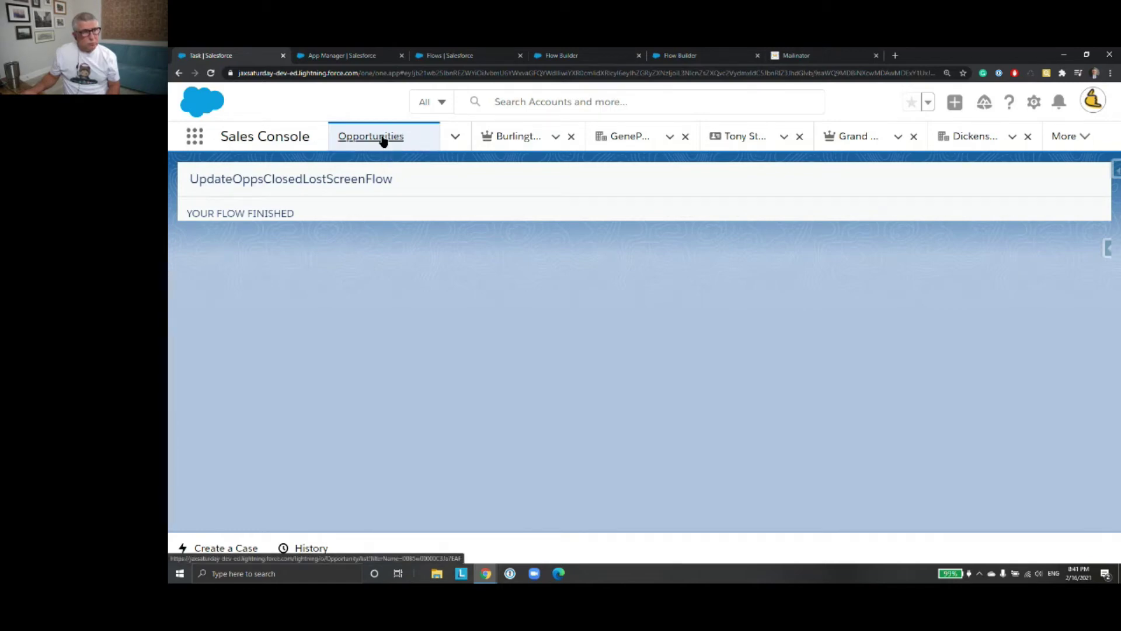
Return to the All Opportunities list and sort it by Account Name to check the stages of the Dickenson plc opportunities
left_click(455, 137)
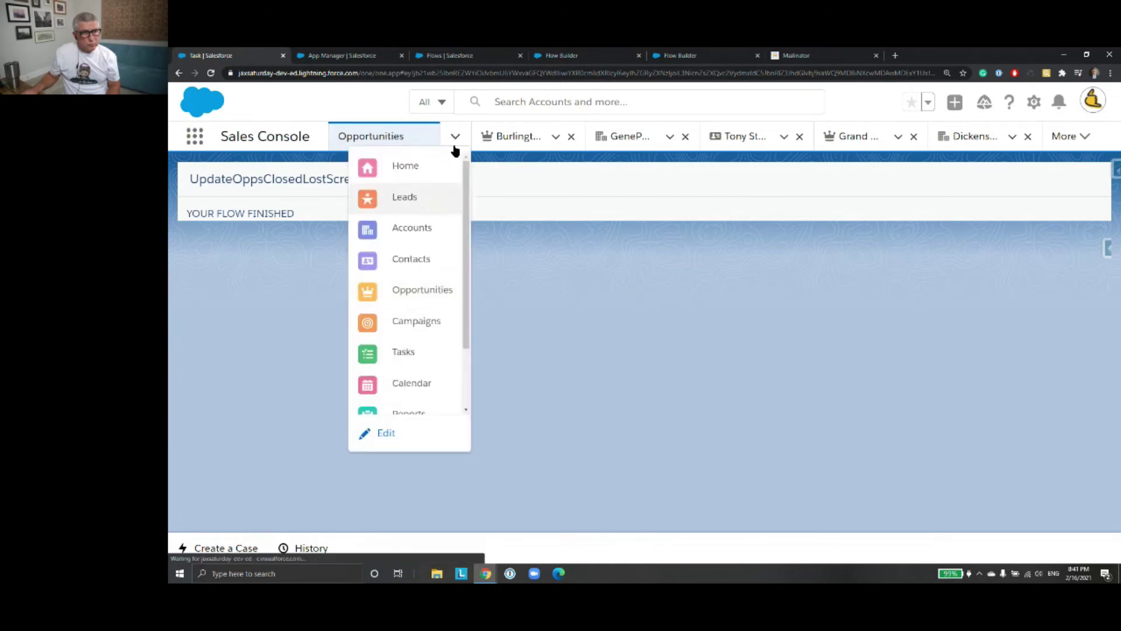
key("Return")
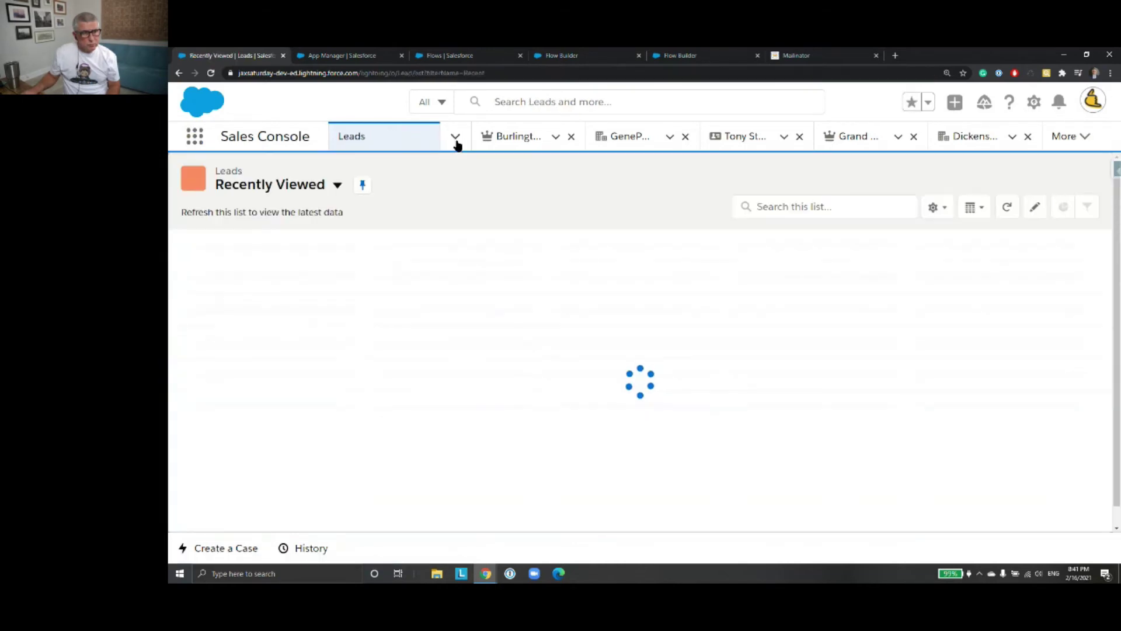
left_click(456, 138)
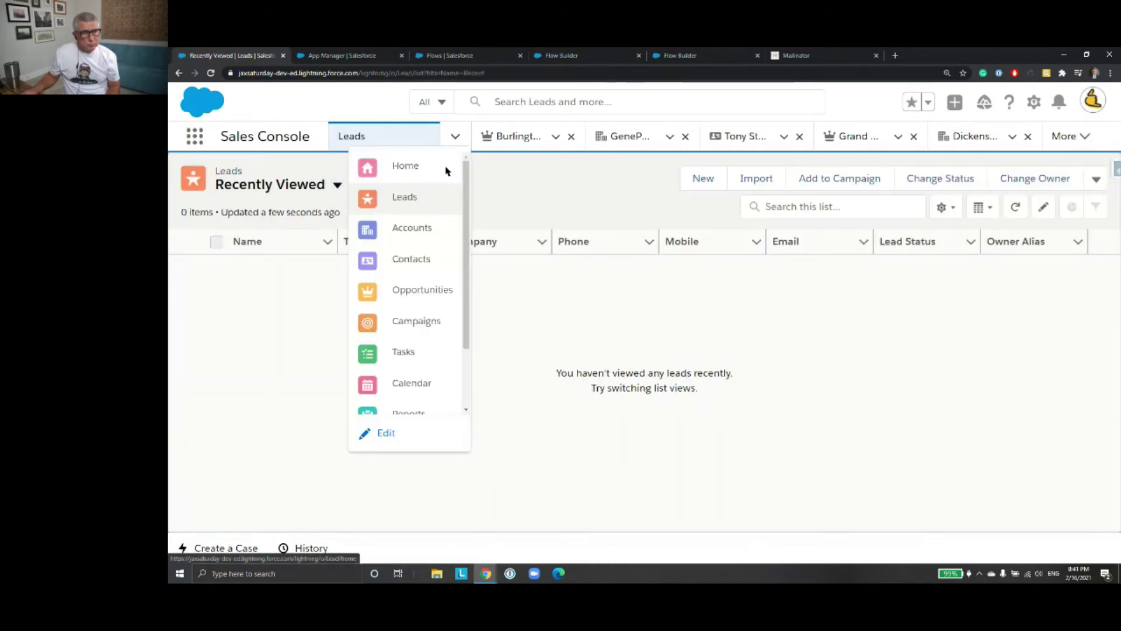
left_click(437, 294)
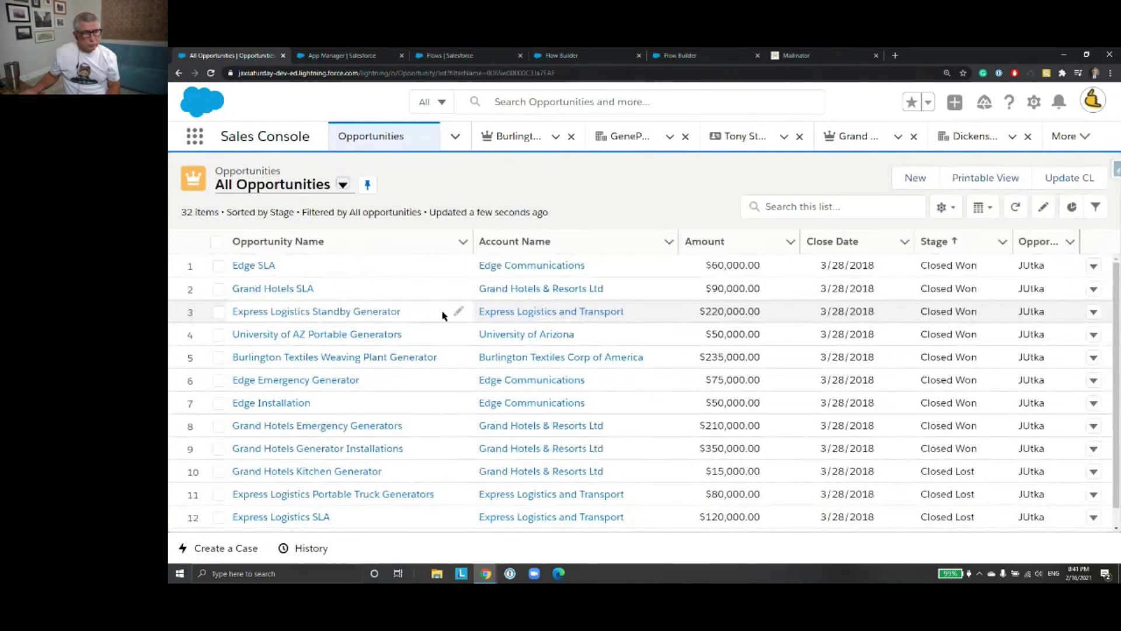
left_click(522, 242)
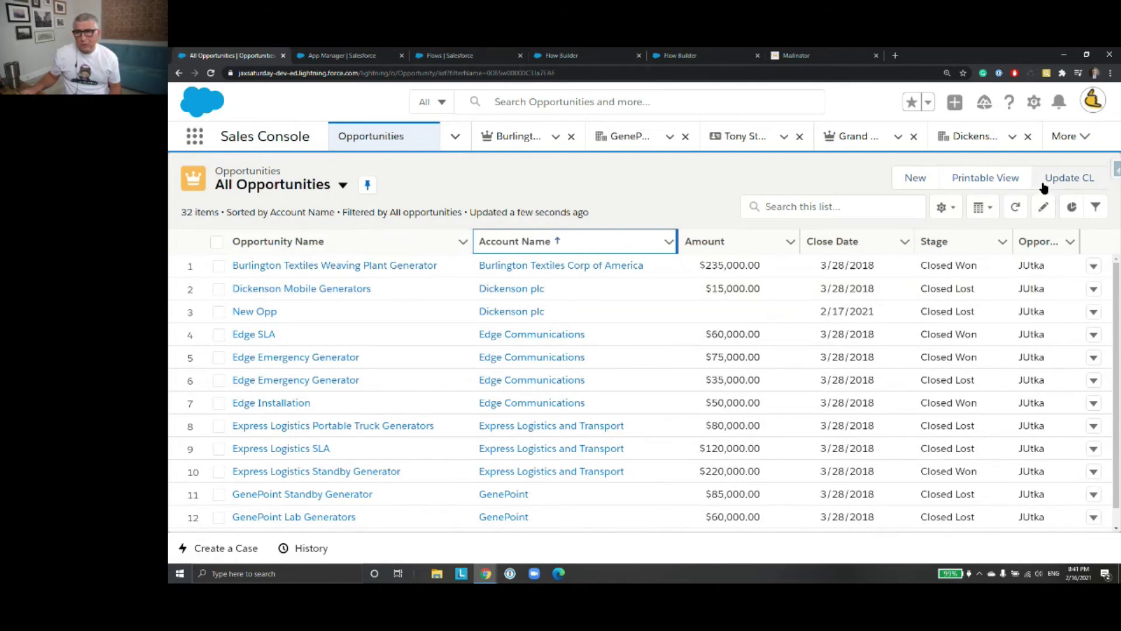
Open the Burlington Textiles Weaving Plant Generator opportunity and go from it to the Opportunity object's setup page
left_click(1034, 105)
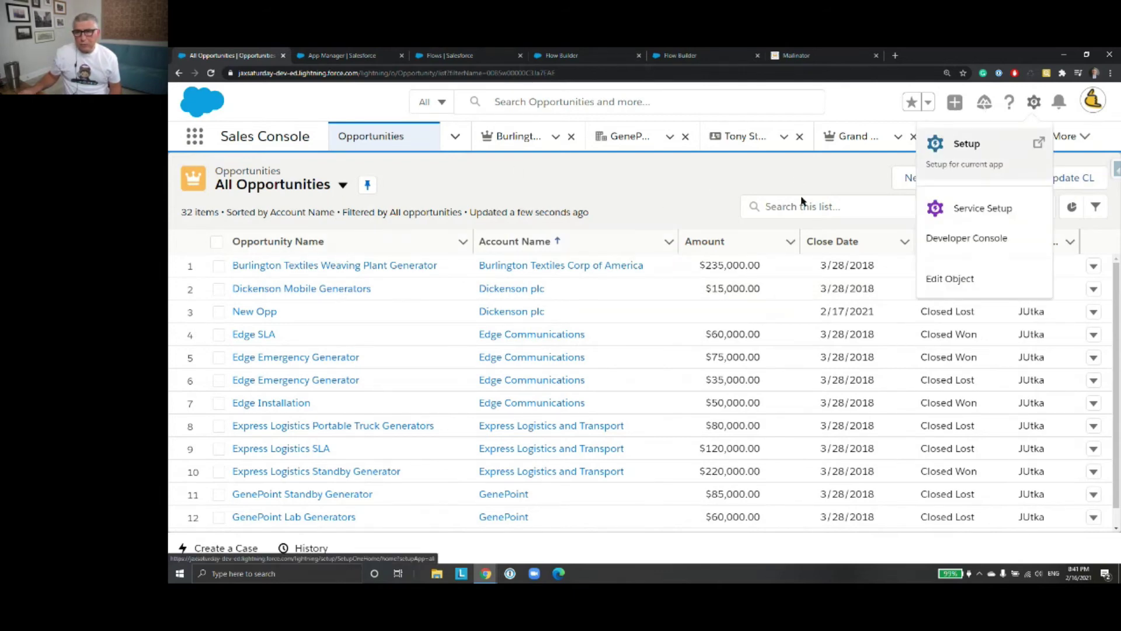
left_click(306, 267)
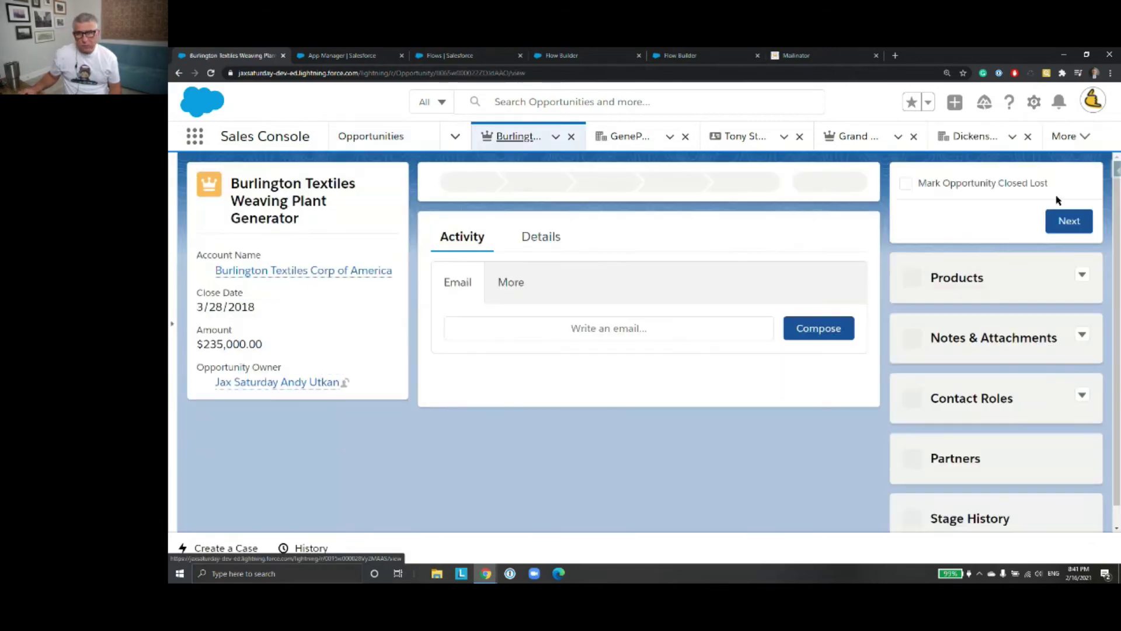
left_click(1034, 106)
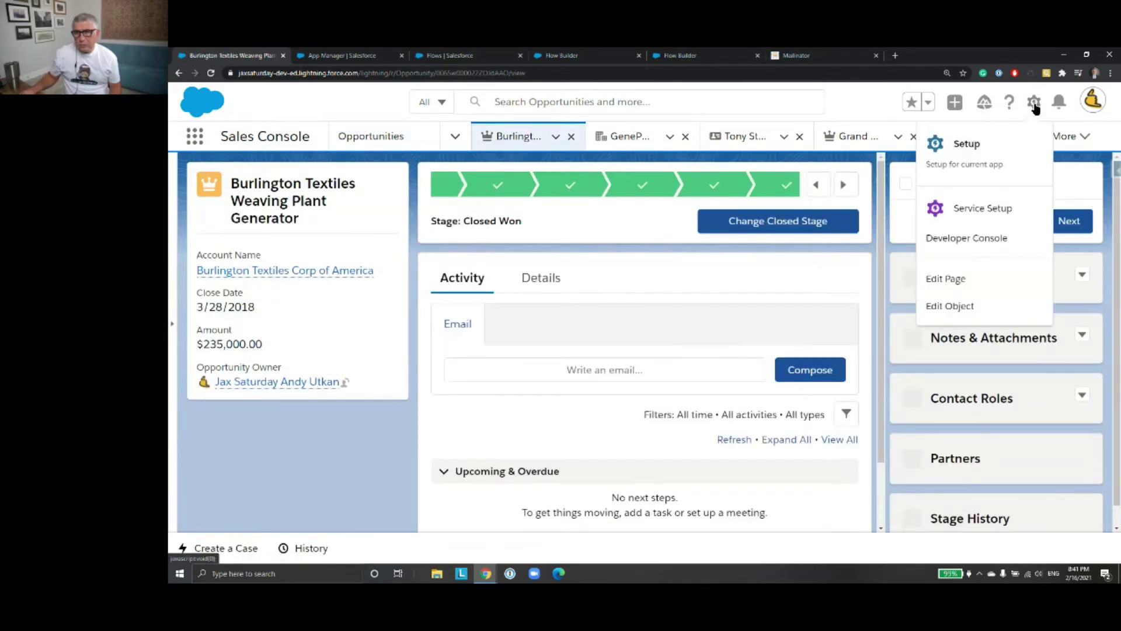
left_click(956, 310)
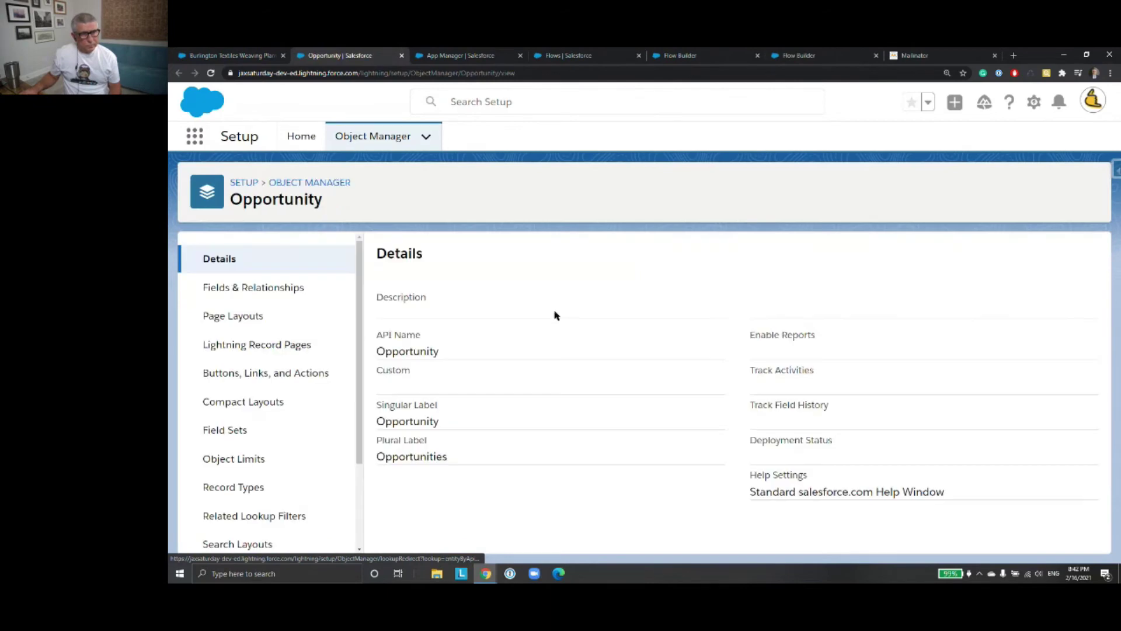
left_click_drag(360, 333, 359, 336)
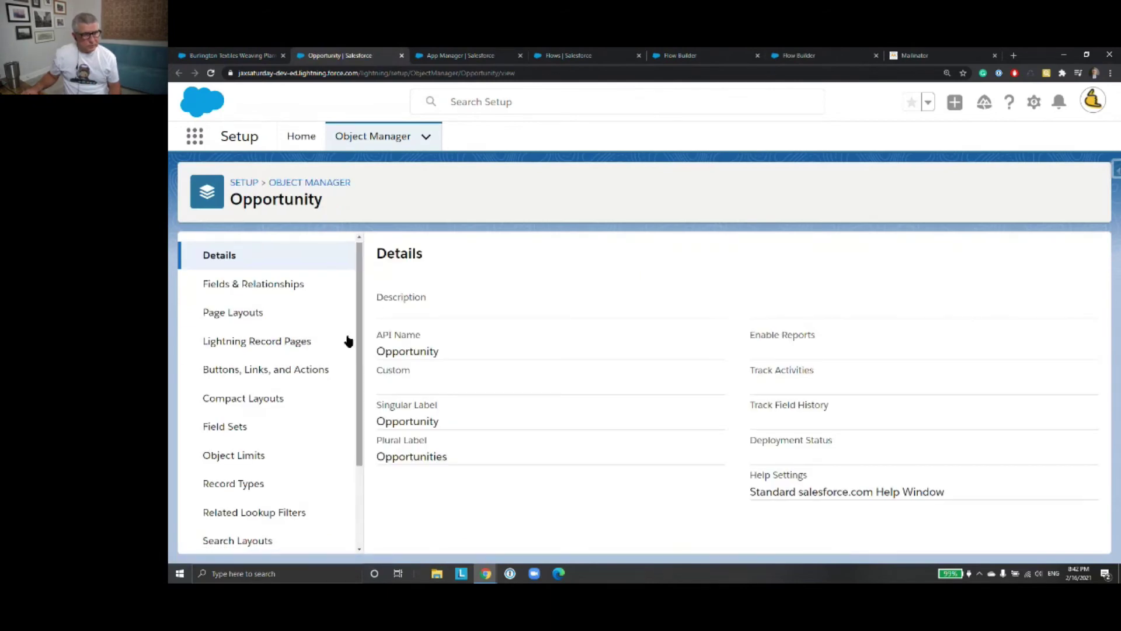
Open the Update CL list button for editing from the Opportunity object's buttons, links, and actions
left_click(270, 368)
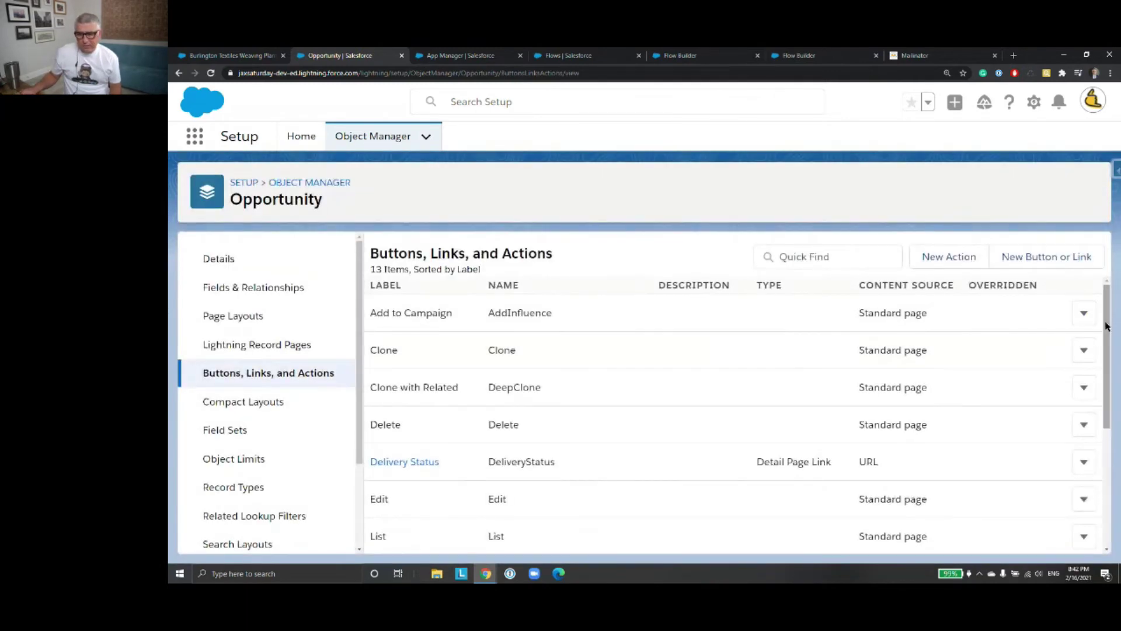
scroll(1110, 339, "down", 2)
scroll(1117, 378, "down", 4)
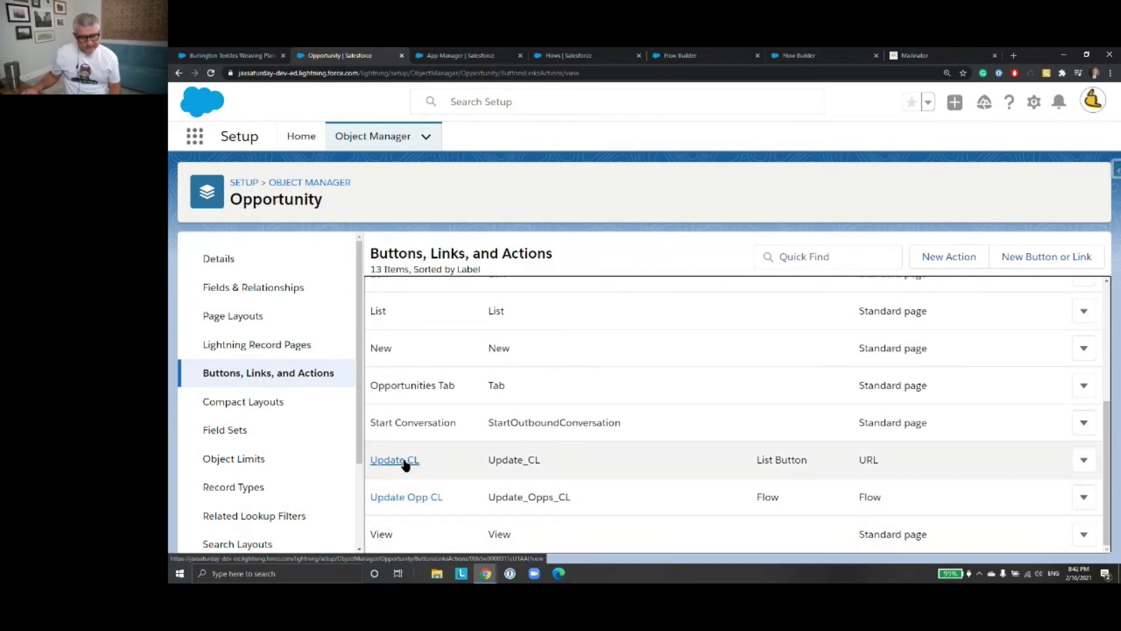
left_click(1084, 461)
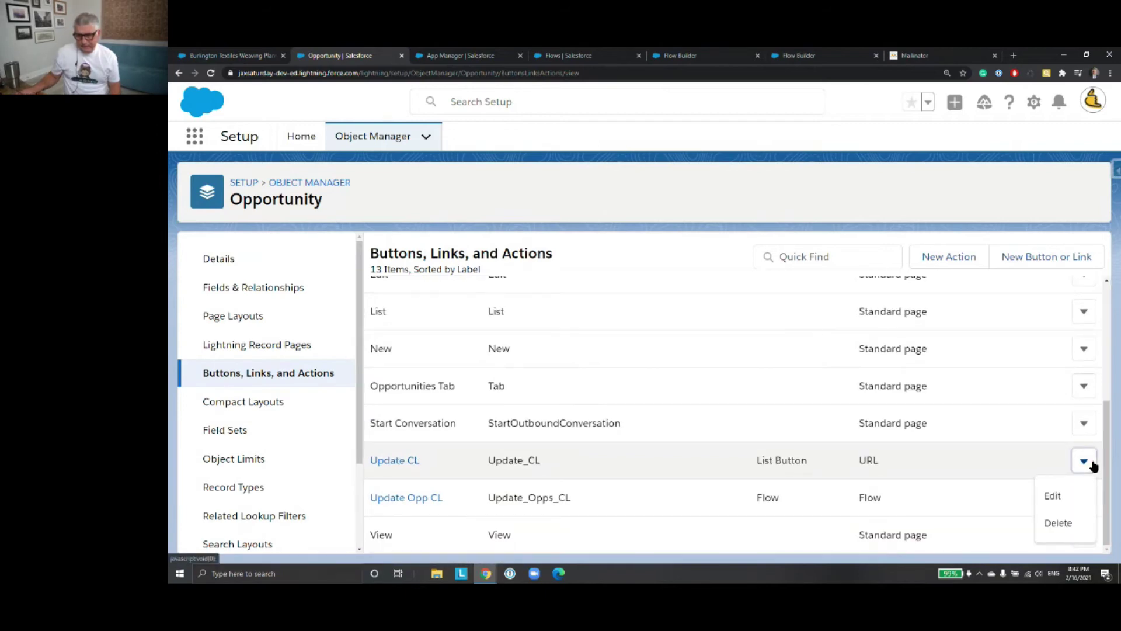
left_click(1070, 498)
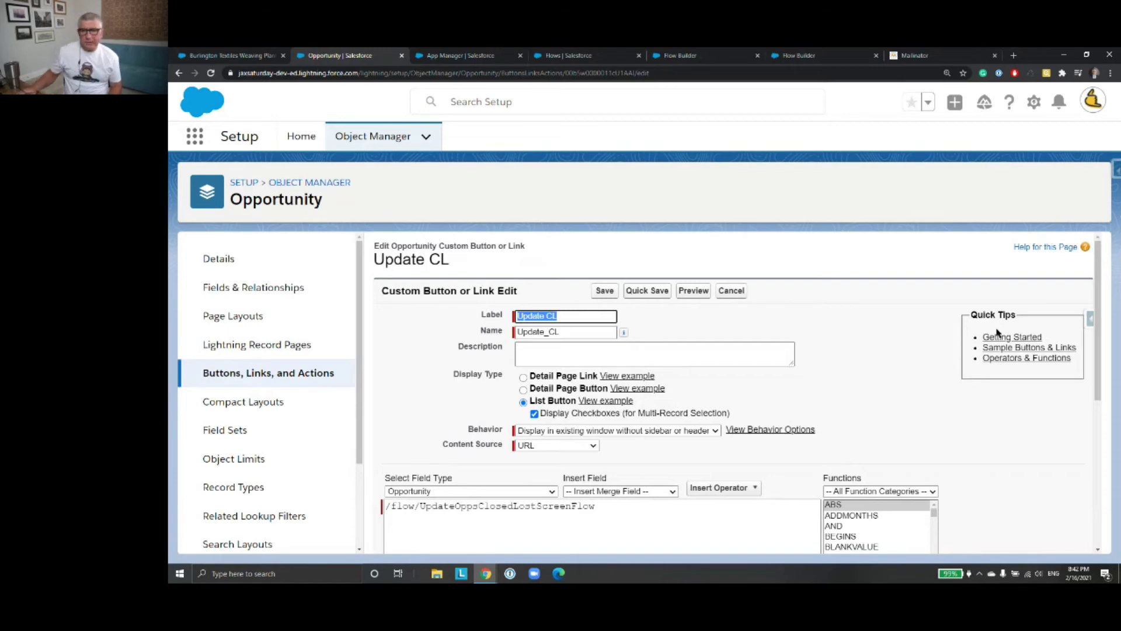
Review the Update CL button's display settings and its flow URL, then cancel the edit without changing anything
scroll(1096, 315, "down", 1)
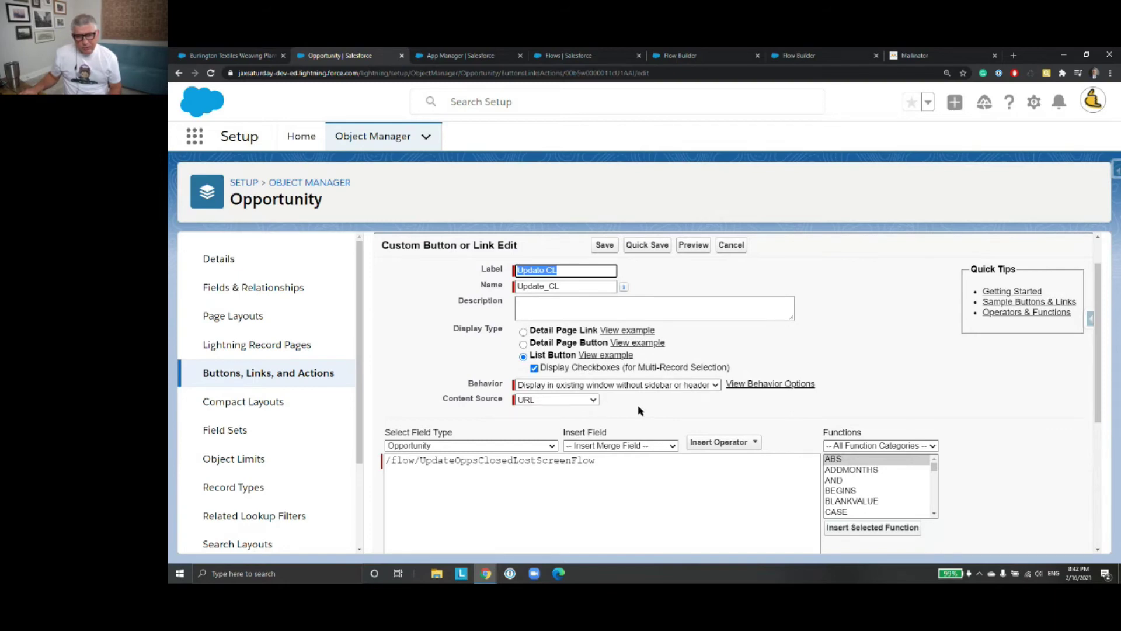
scroll(696, 453, "down", 2)
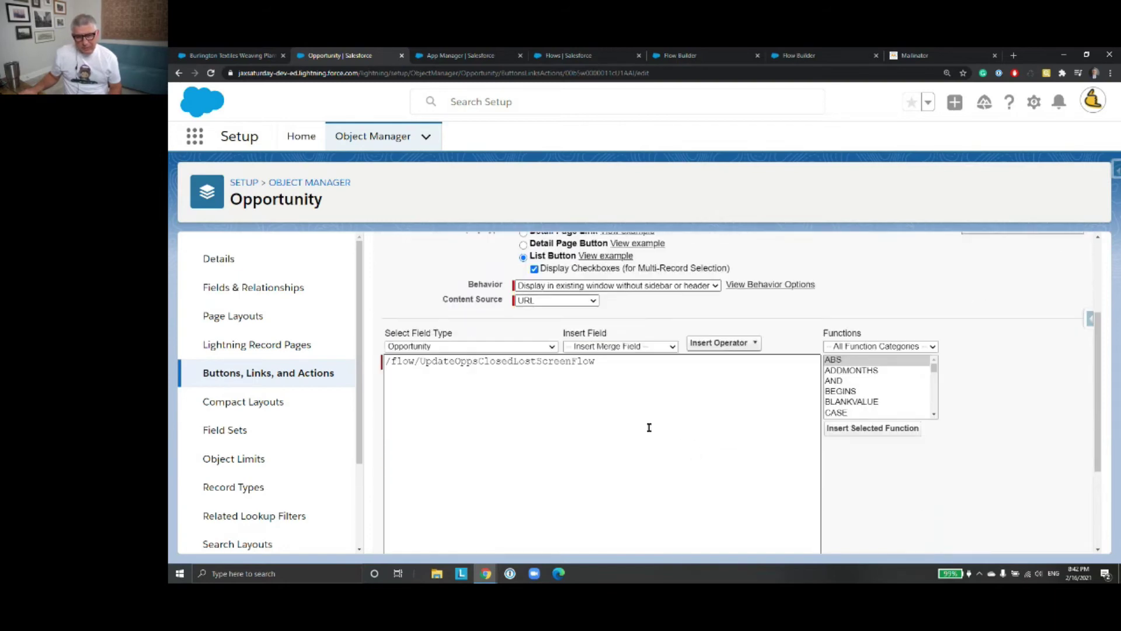
left_click(608, 364)
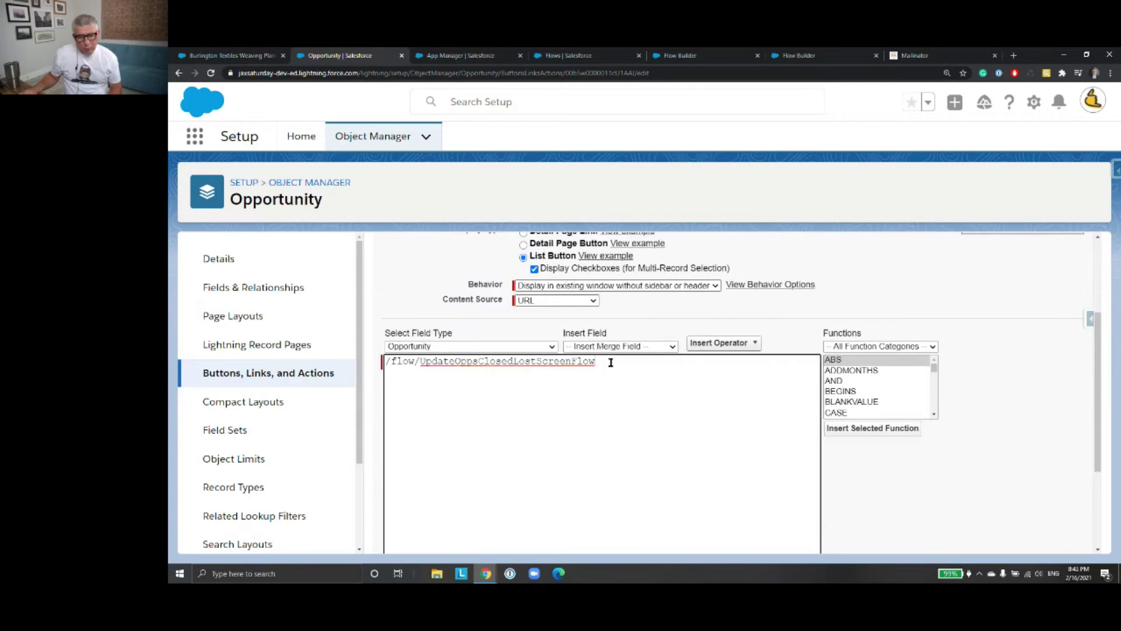
left_click_drag(595, 361, 383, 364)
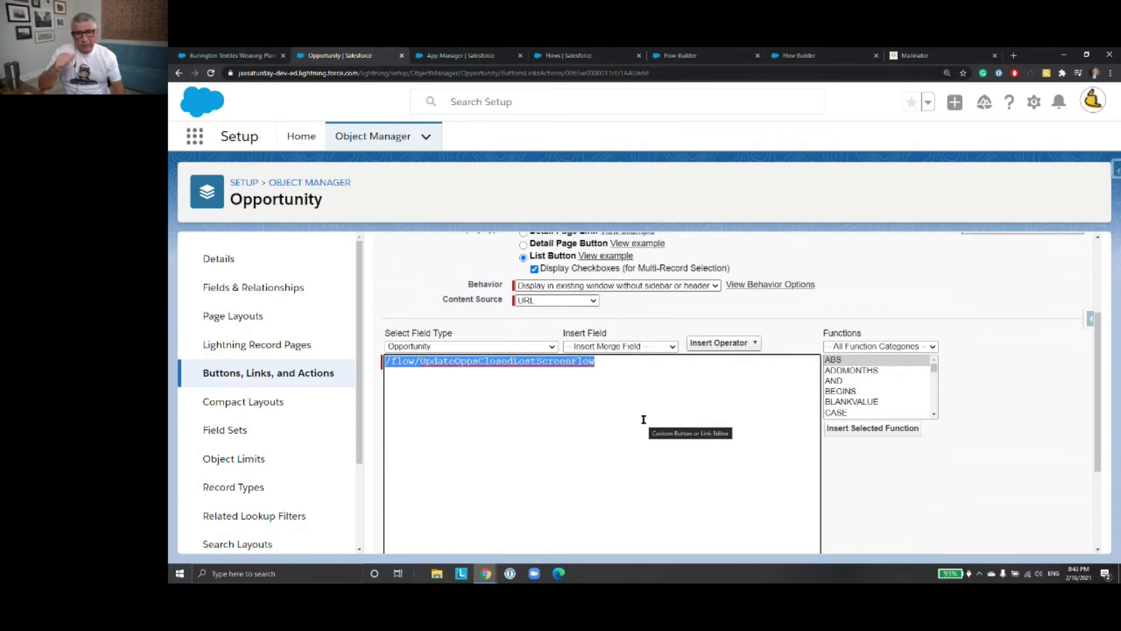
scroll(643, 419, "down", 3)
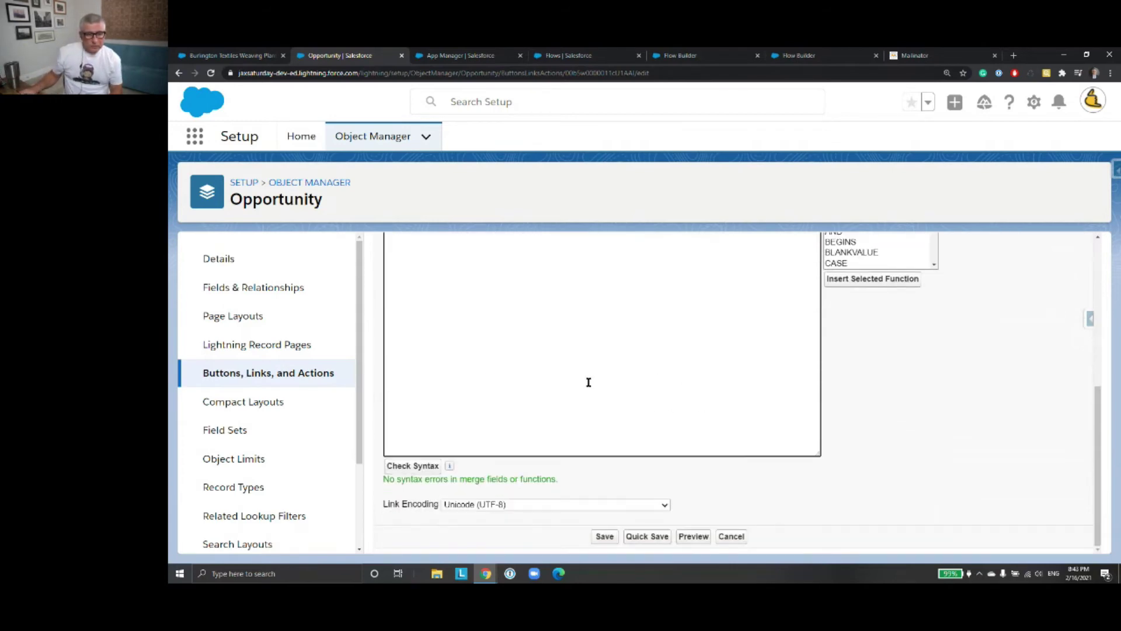
left_click(730, 537)
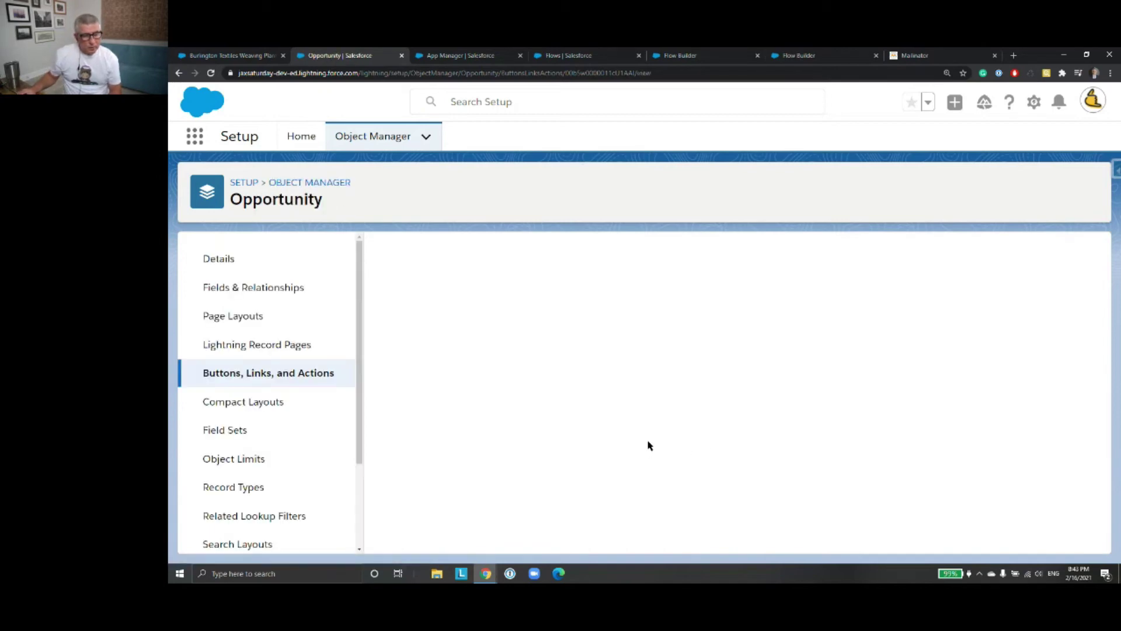
Open the Default Layout in the Opportunity search layouts, review its selected fields and custom buttons, and save it unchanged
scroll(315, 447, "down", 3)
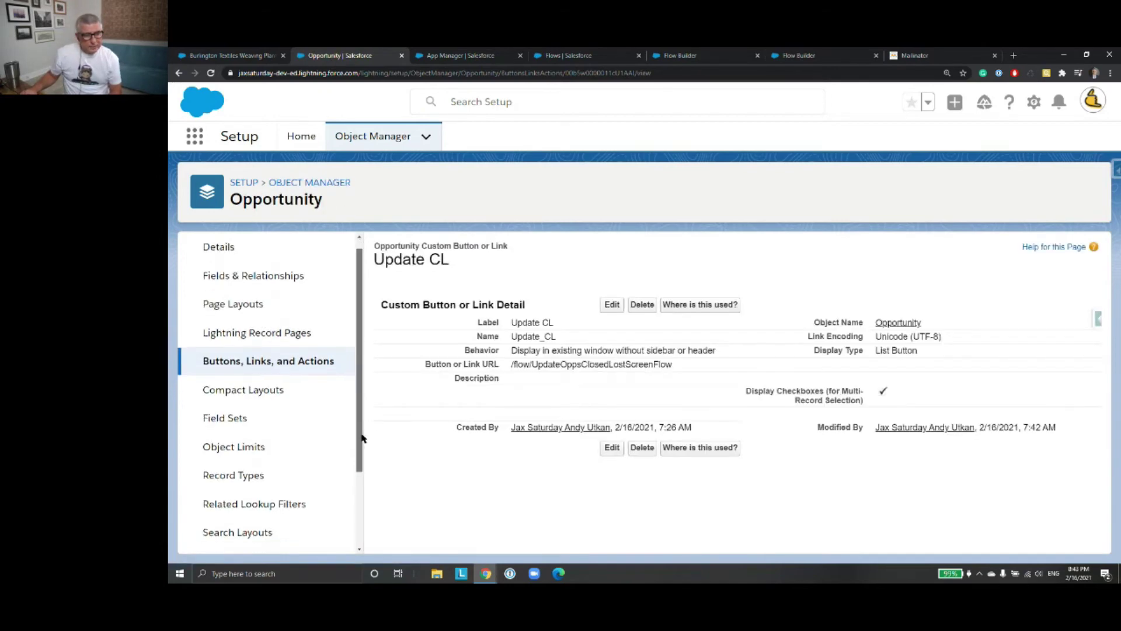
left_click(270, 436)
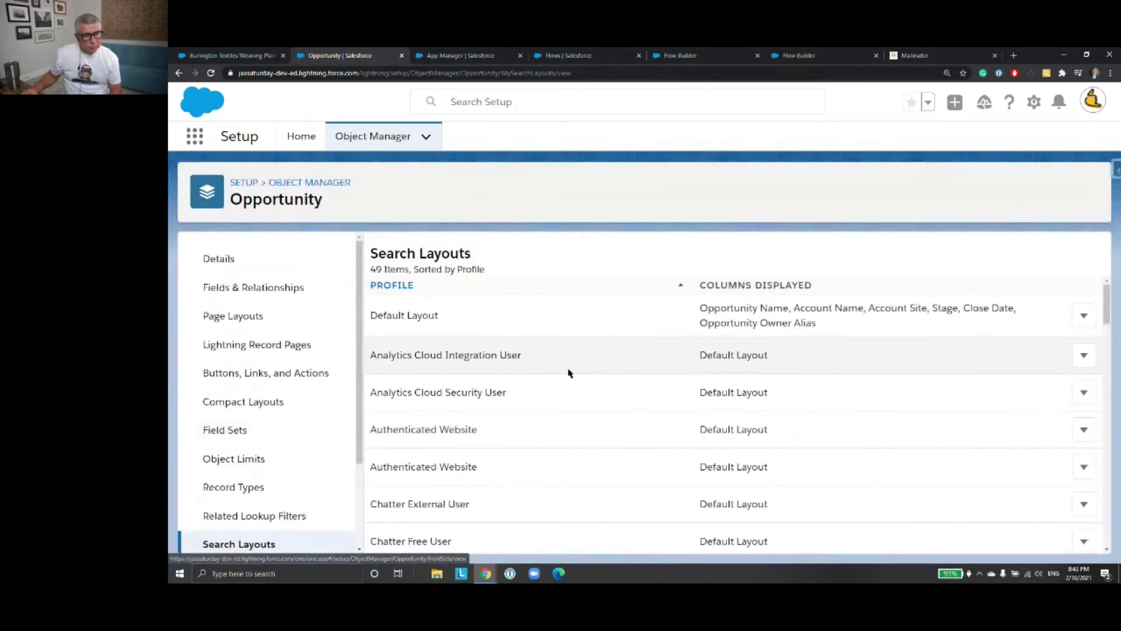
left_click(1085, 319)
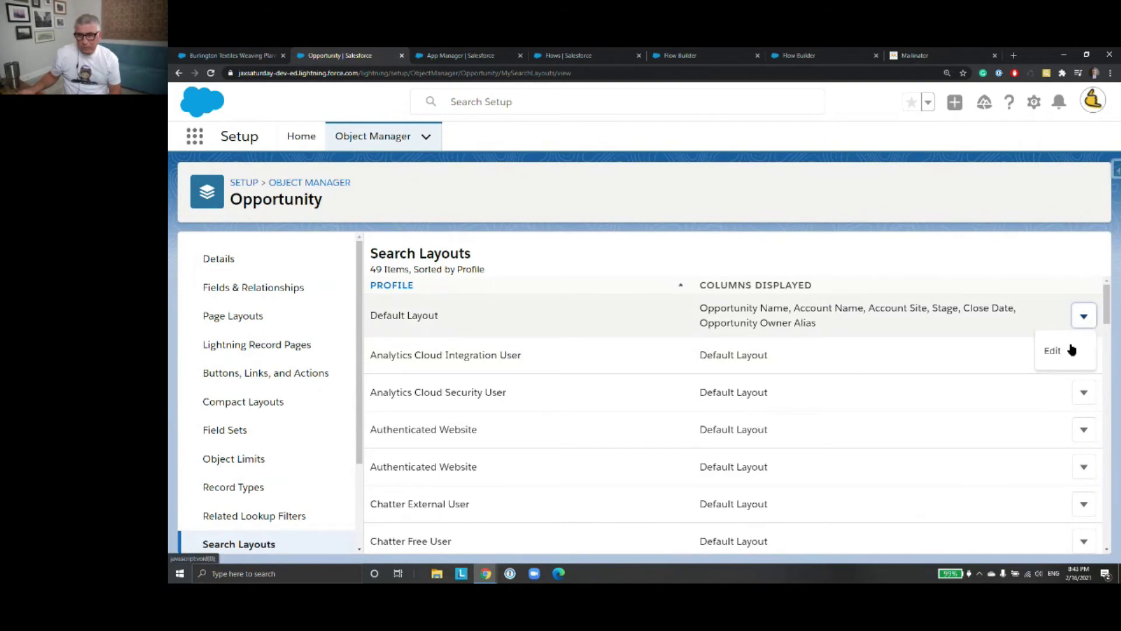
left_click(1064, 357)
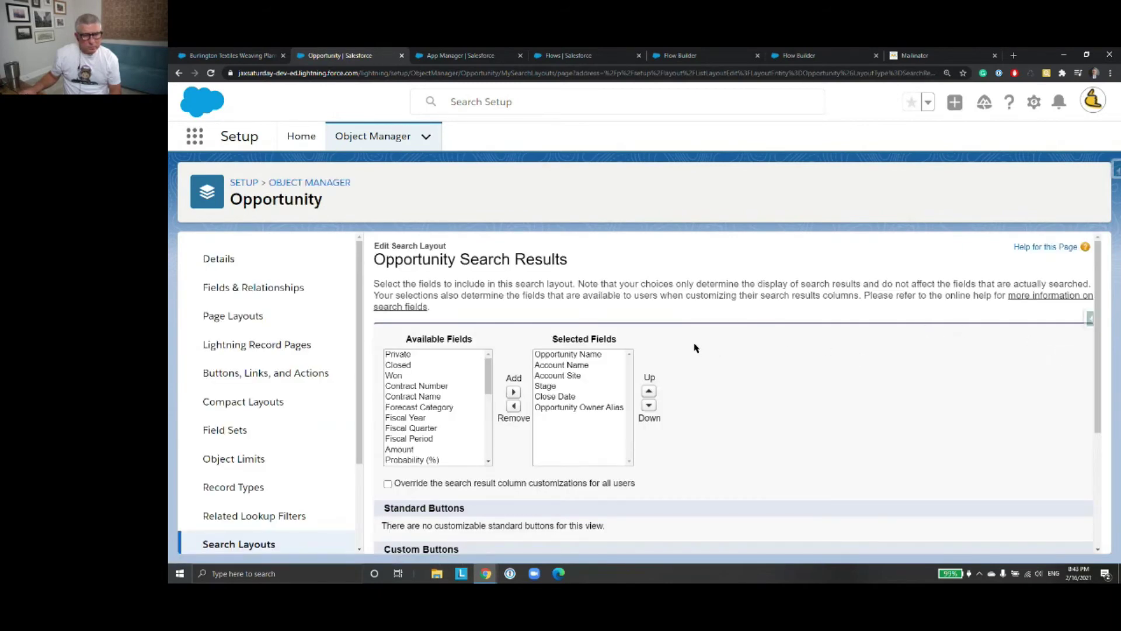
scroll(784, 387, "down", 3)
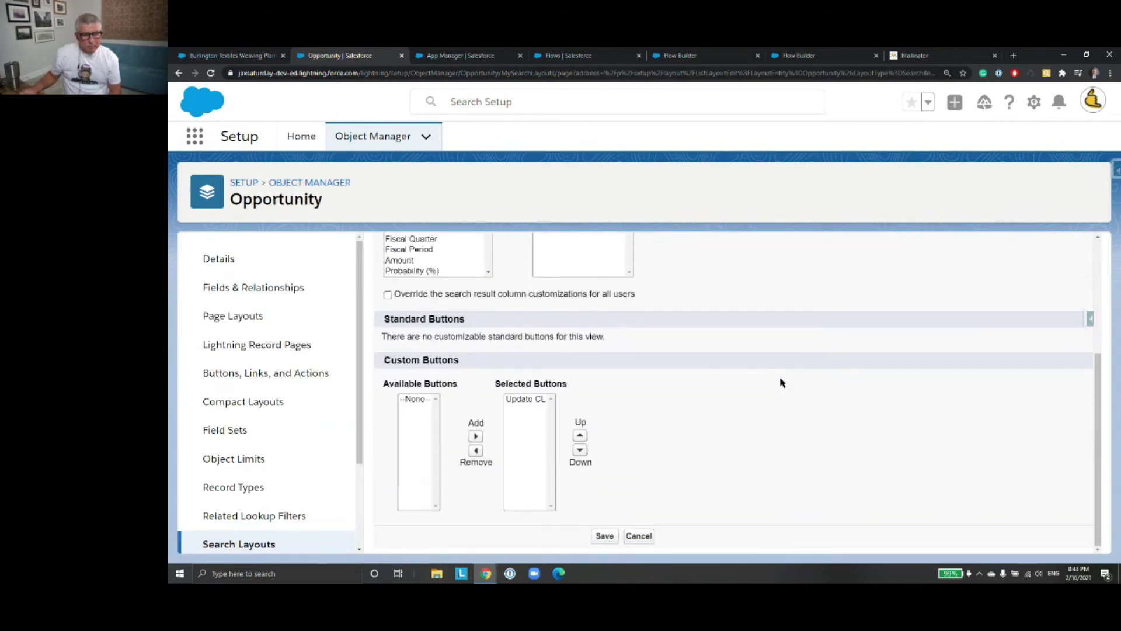
scroll(783, 383, "up", 3)
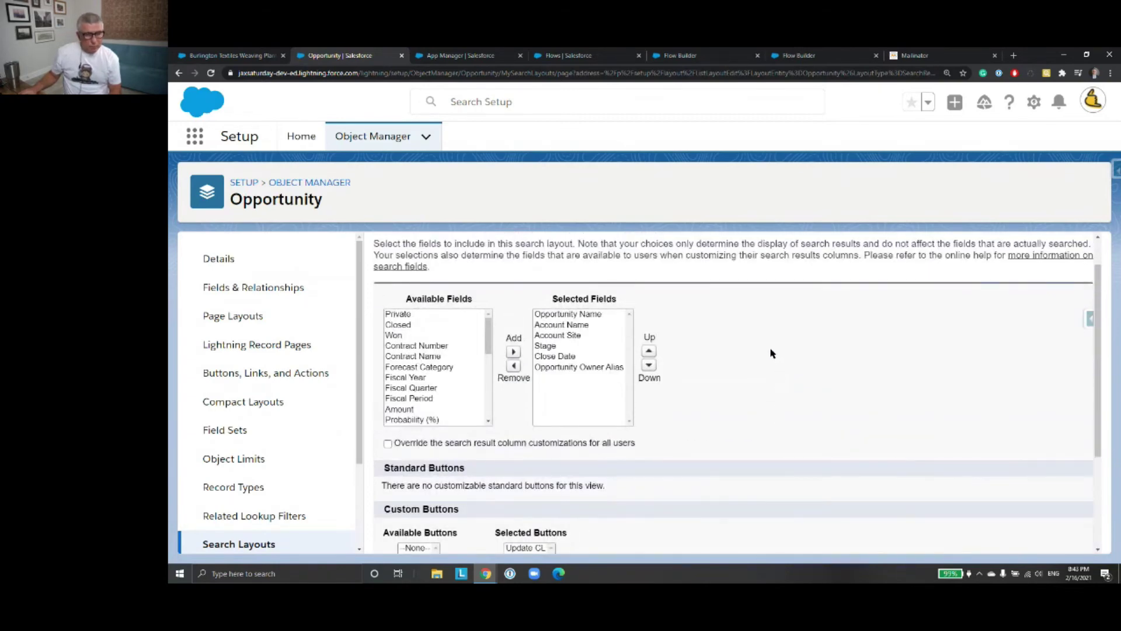
scroll(771, 354, "down", 1)
scroll(771, 354, "up", 1)
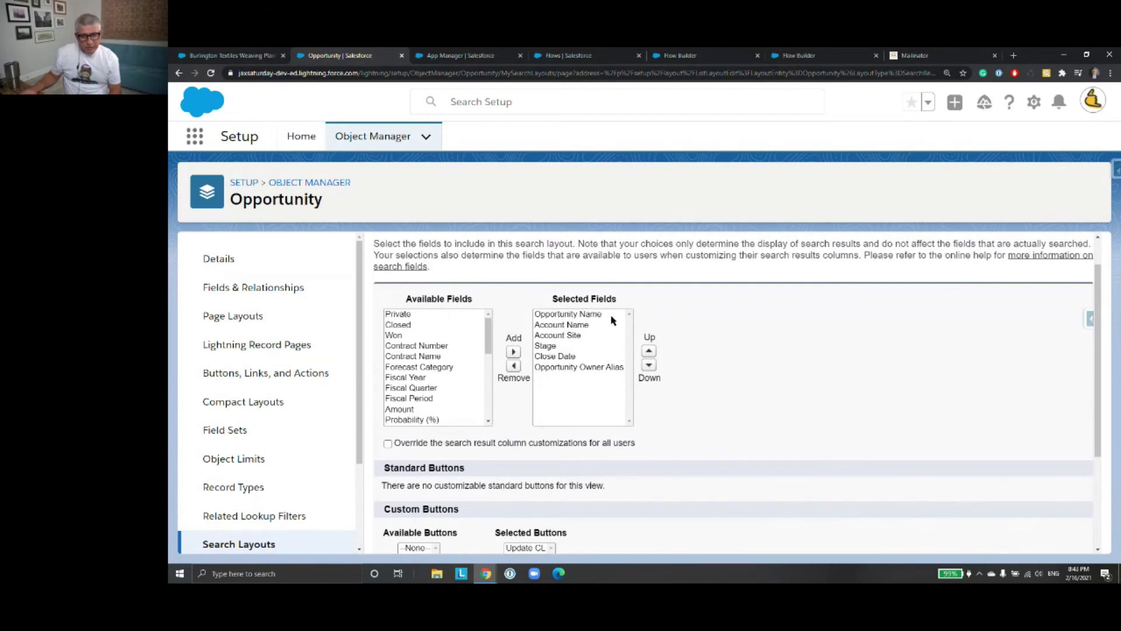
scroll(744, 382, "down", 3)
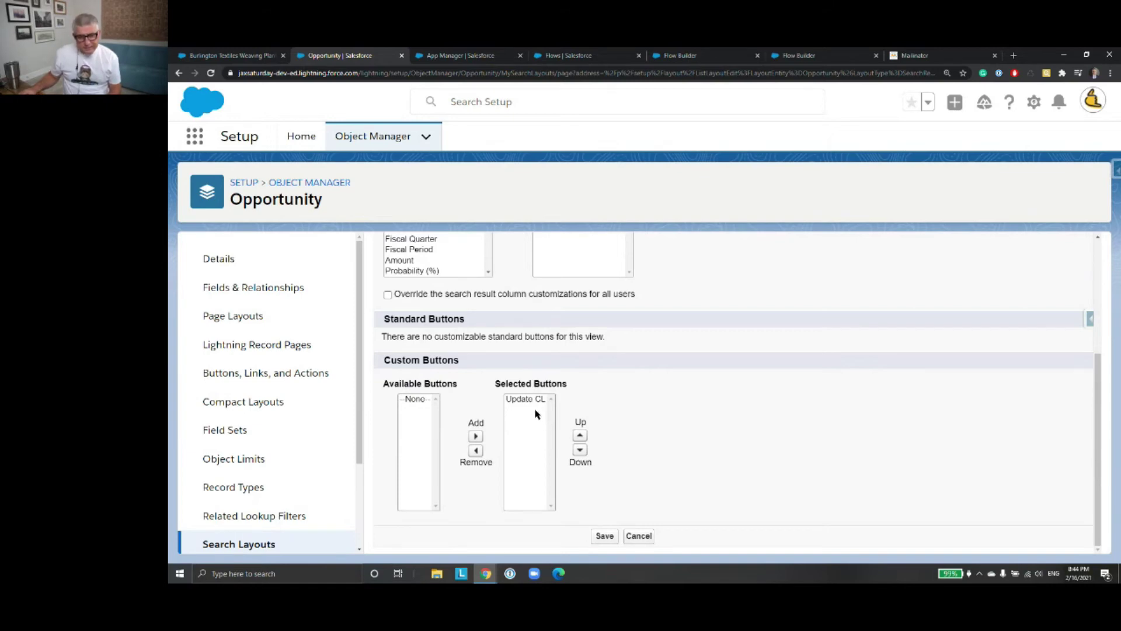
left_click(608, 538)
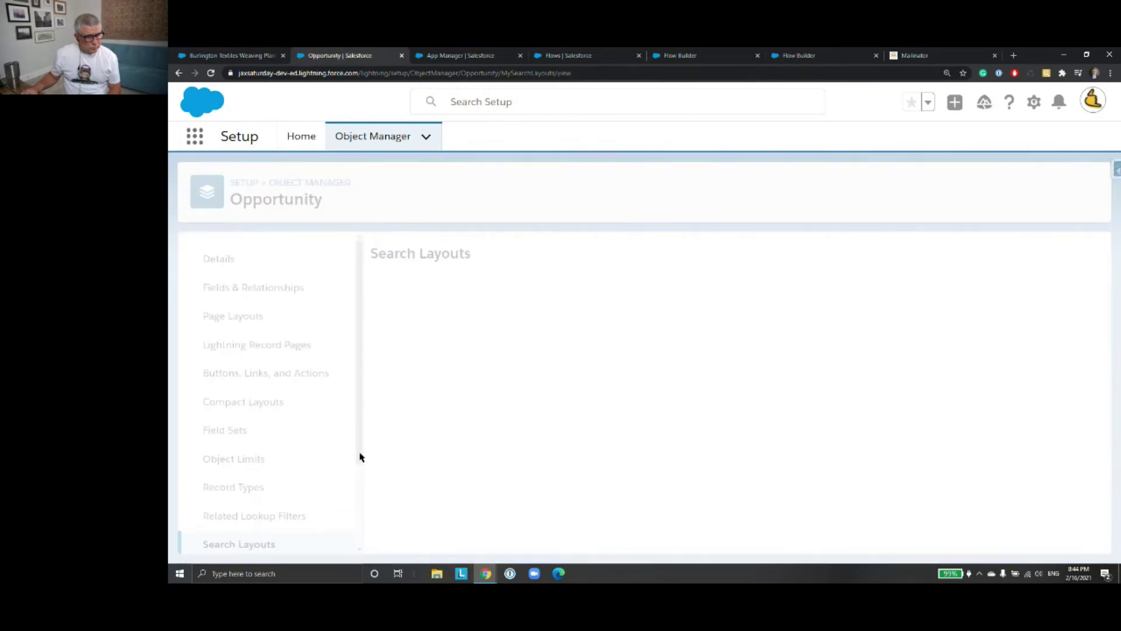
Open the List View layout in the Search Layouts for Salesforce Classic, check its custom buttons, and save it unchanged
scroll(292, 468, "down", 2)
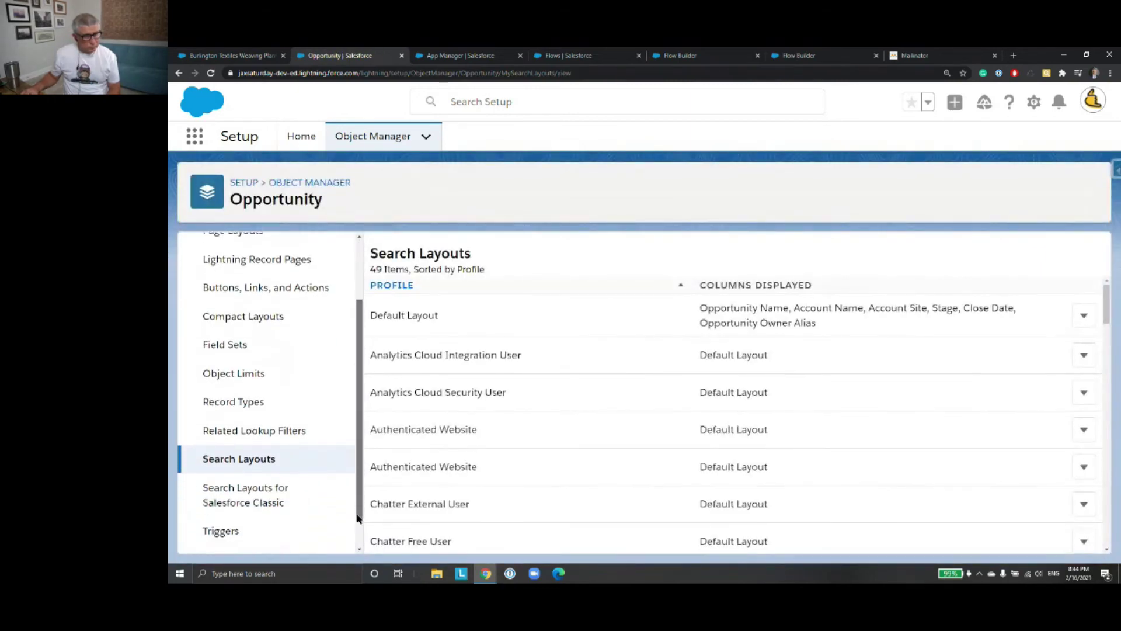
left_click(280, 484)
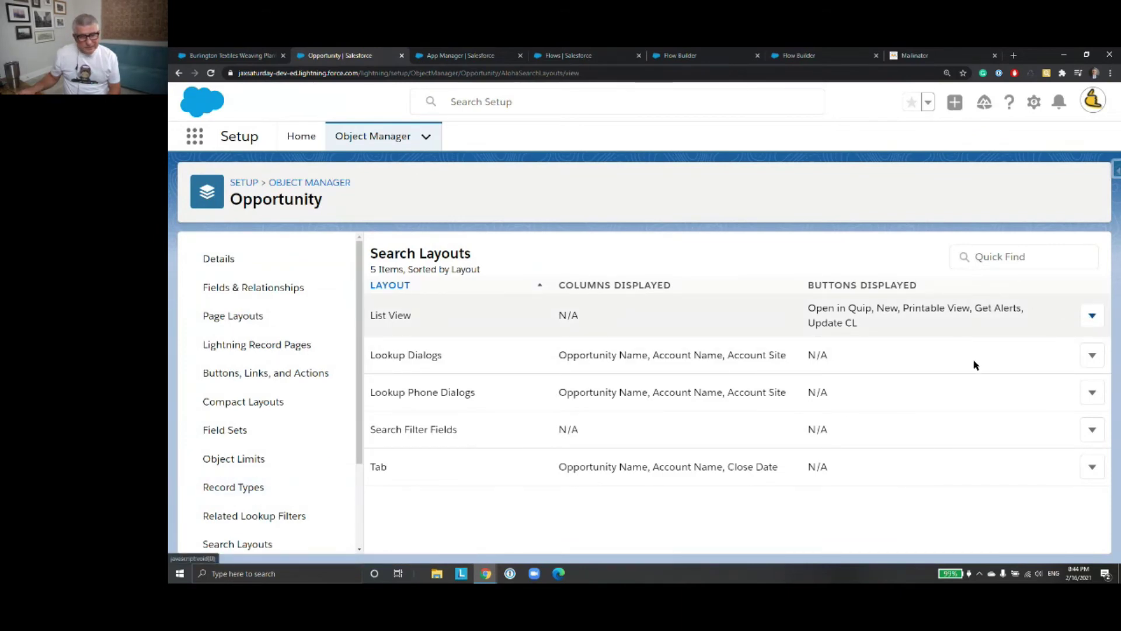
left_click(1093, 319)
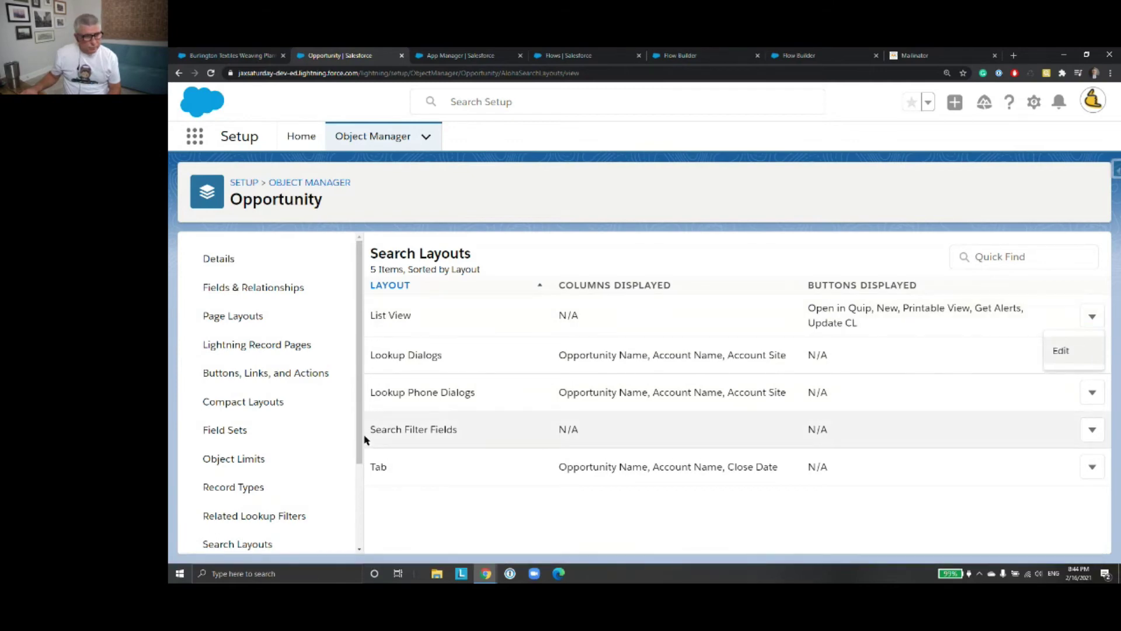
scroll(358, 491, "down", 1)
left_click_drag(359, 491, 359, 529)
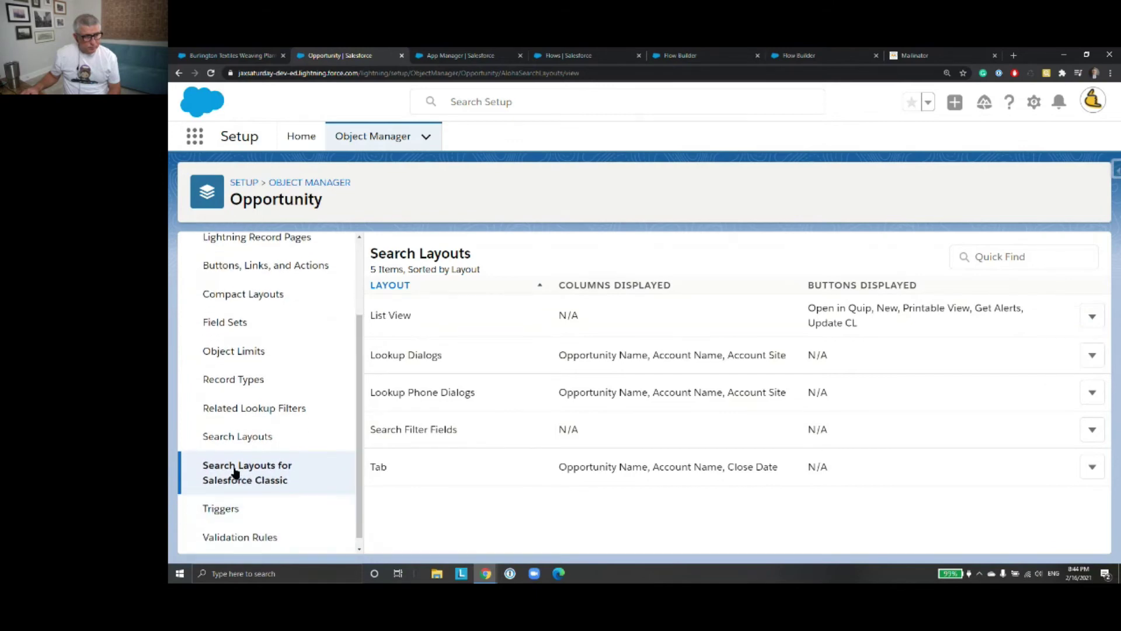
left_click(1093, 316)
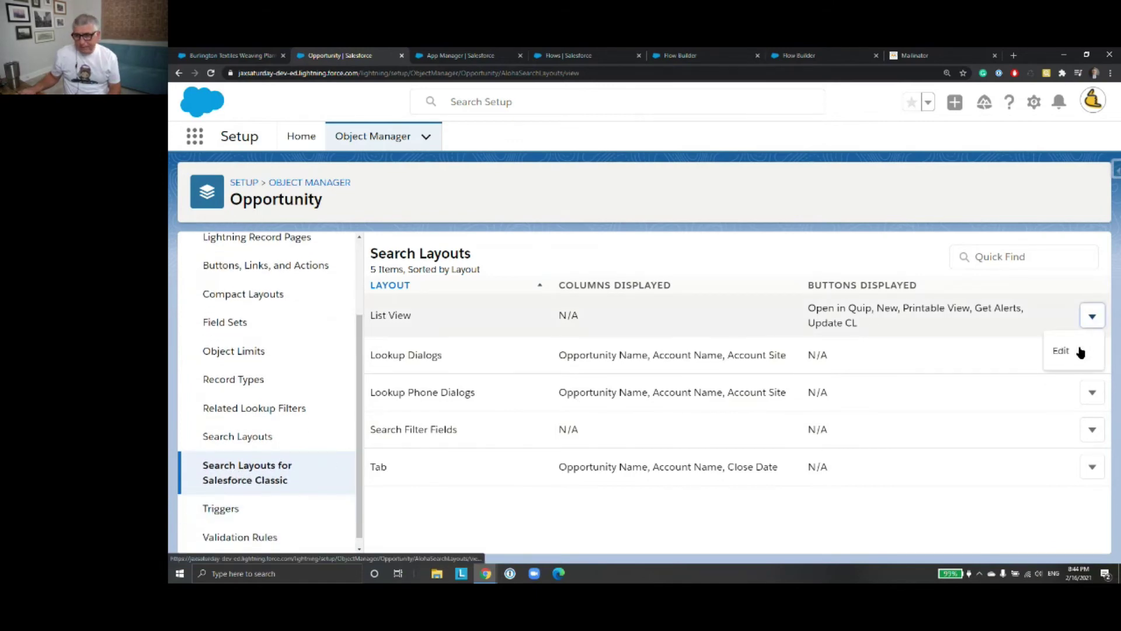
left_click(1080, 352)
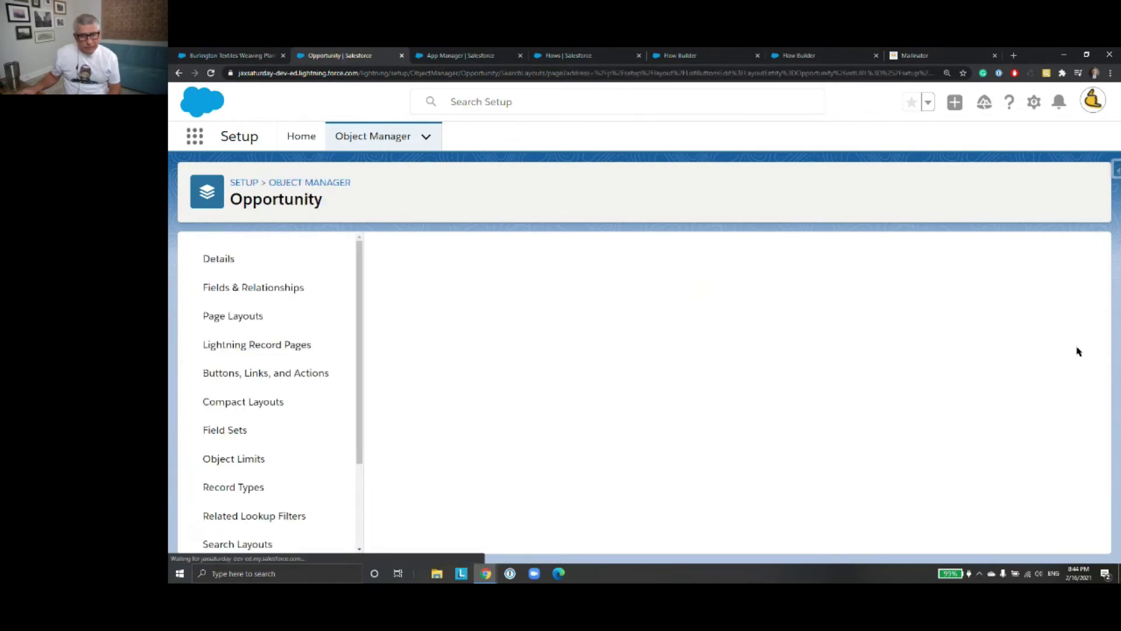
scroll(727, 360, "down", 2)
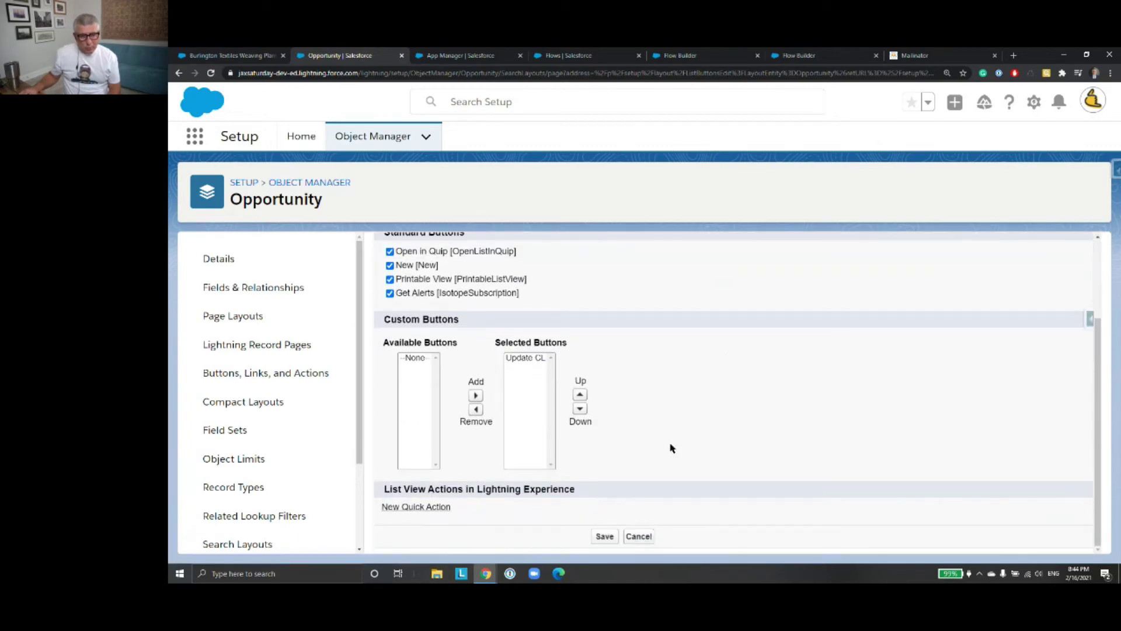
left_click(605, 536)
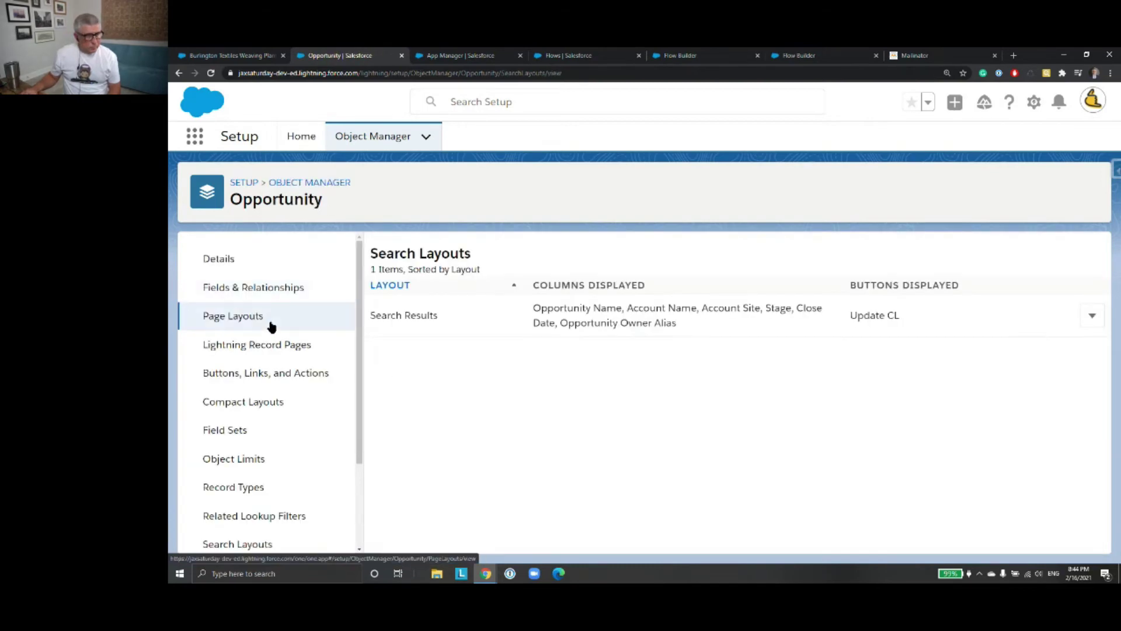
Open the Opportunity Layout page layout and examine the Update Opp CL action among its Salesforce Mobile and Lightning Experience actions
left_click(267, 324)
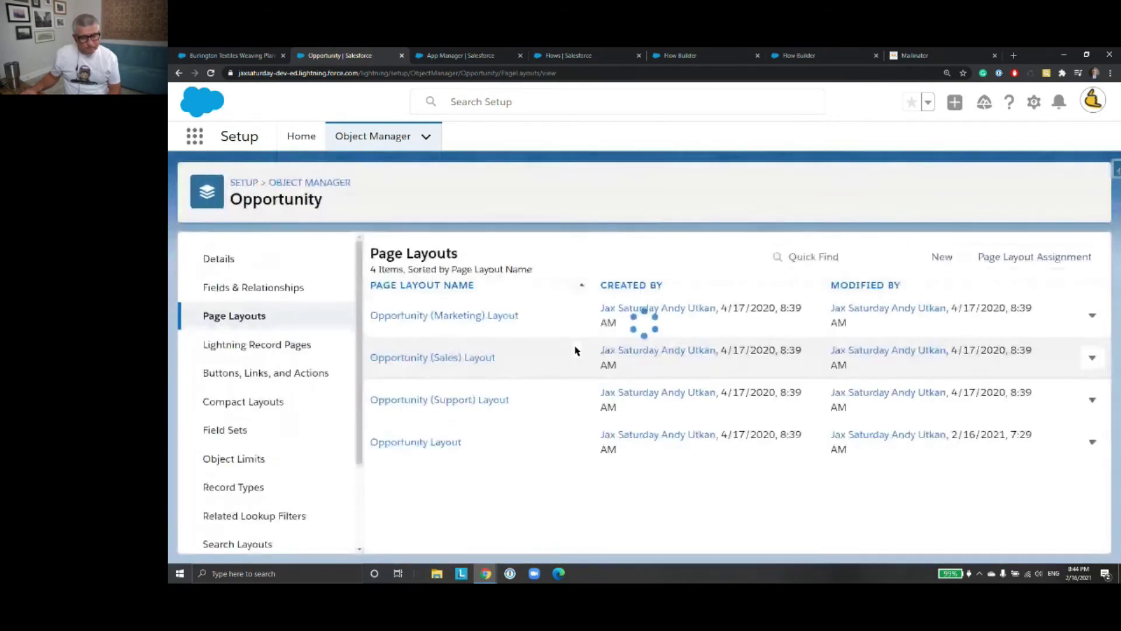
left_click(448, 443)
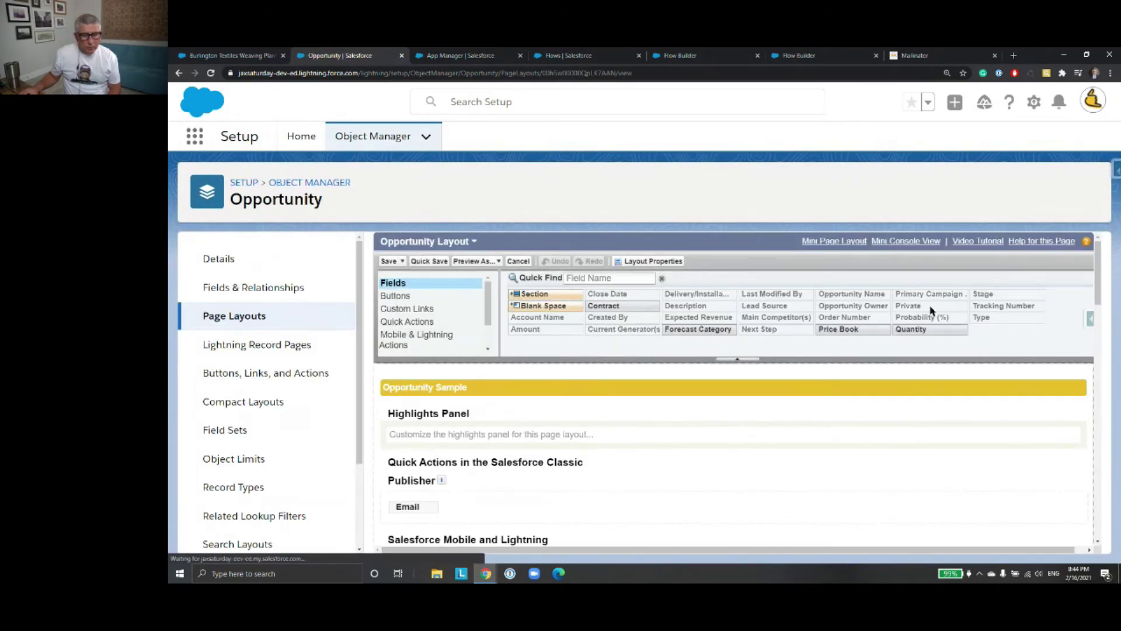
left_click_drag(1098, 292, 1101, 323)
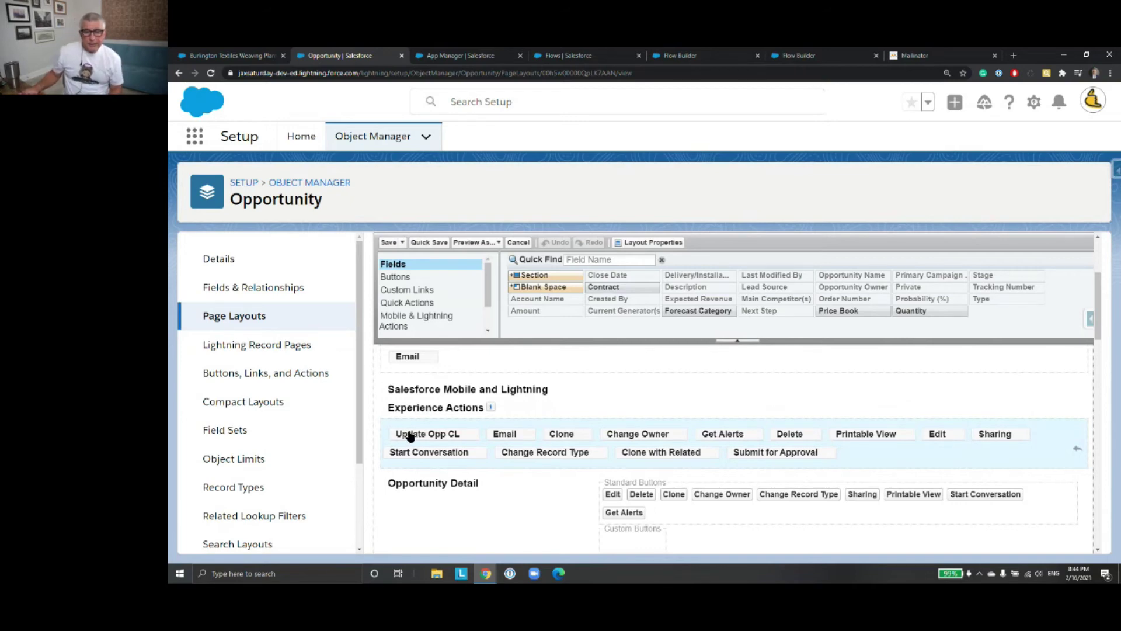
scroll(683, 397, "up", 3)
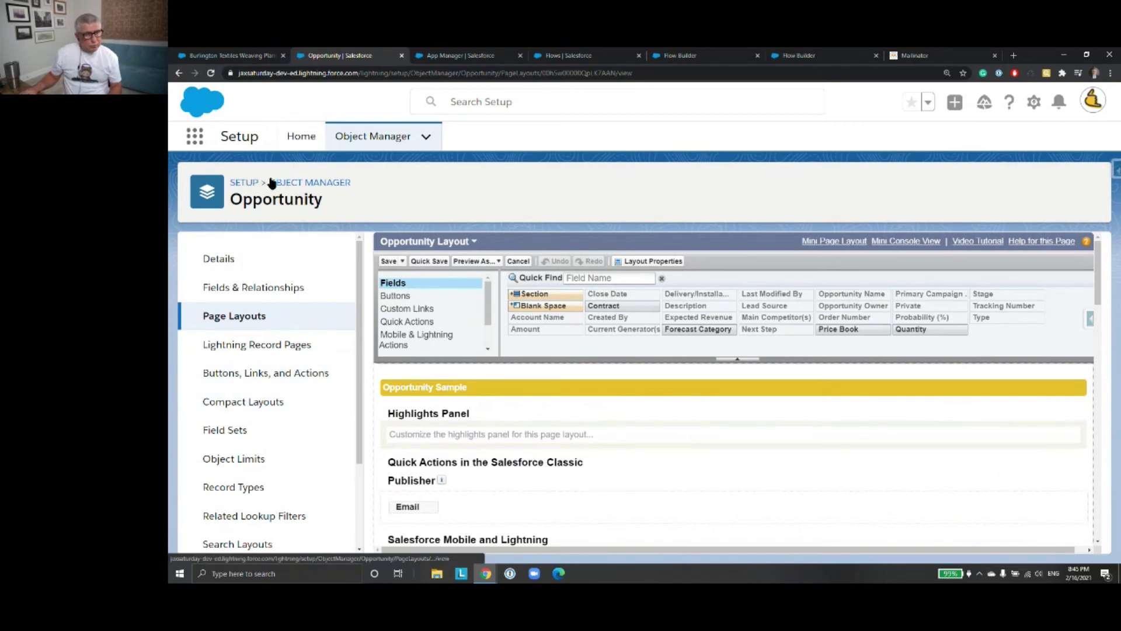
Leave the Opportunity page layout and return to the Setup home page
left_click_drag(362, 414, 363, 473)
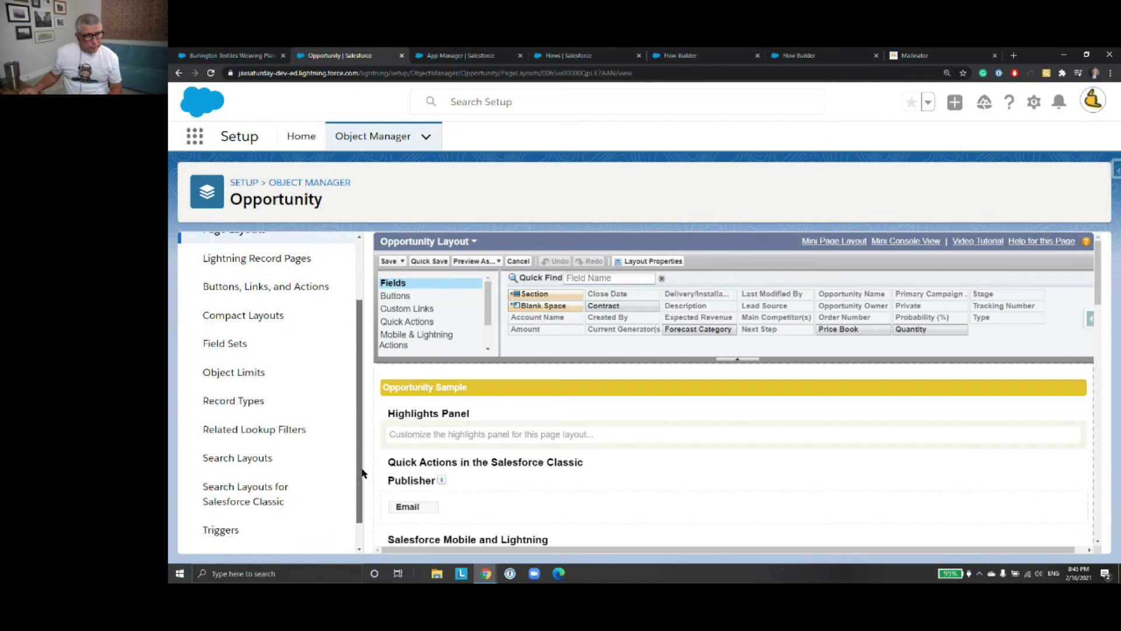
scroll(345, 408, "down", 1)
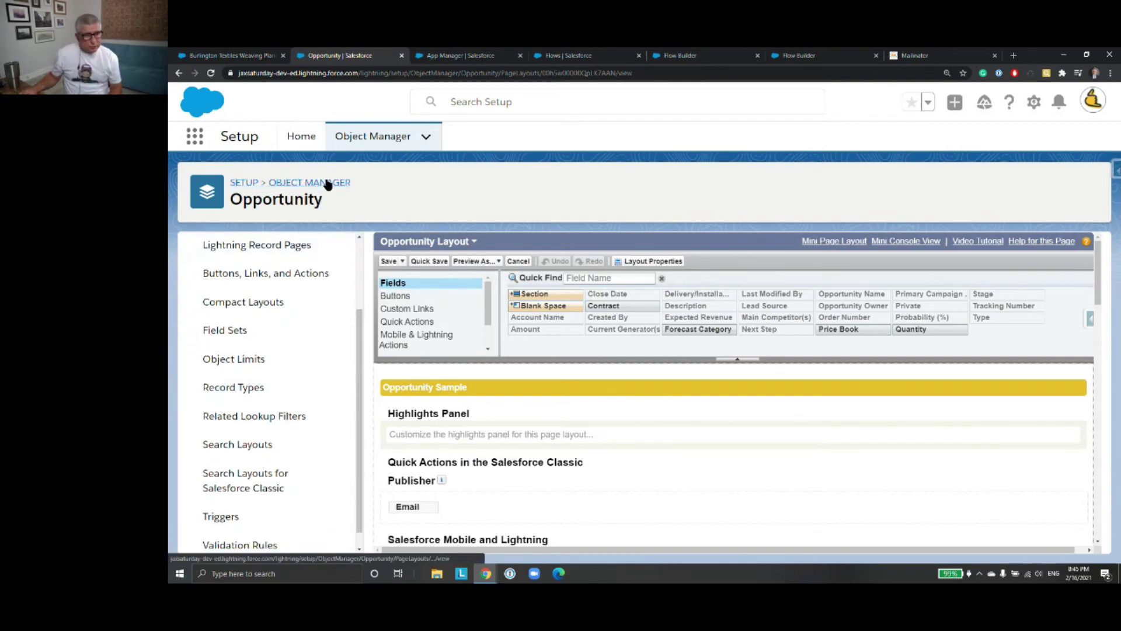
left_click(251, 183)
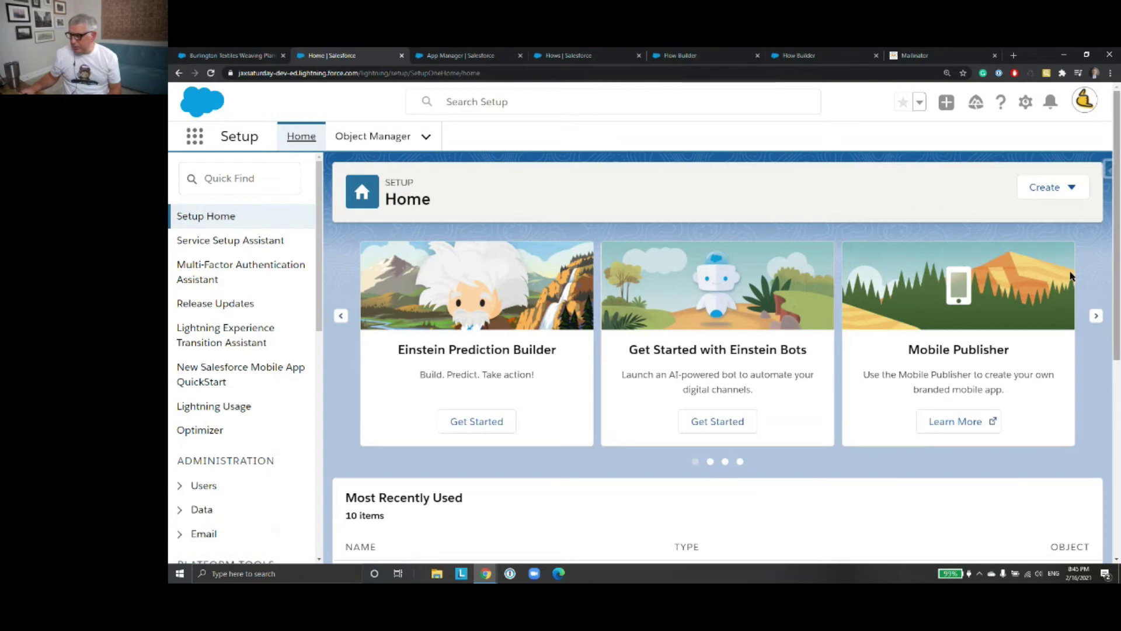
scroll(608, 196, "down", 1)
scroll(612, 234, "up", 1)
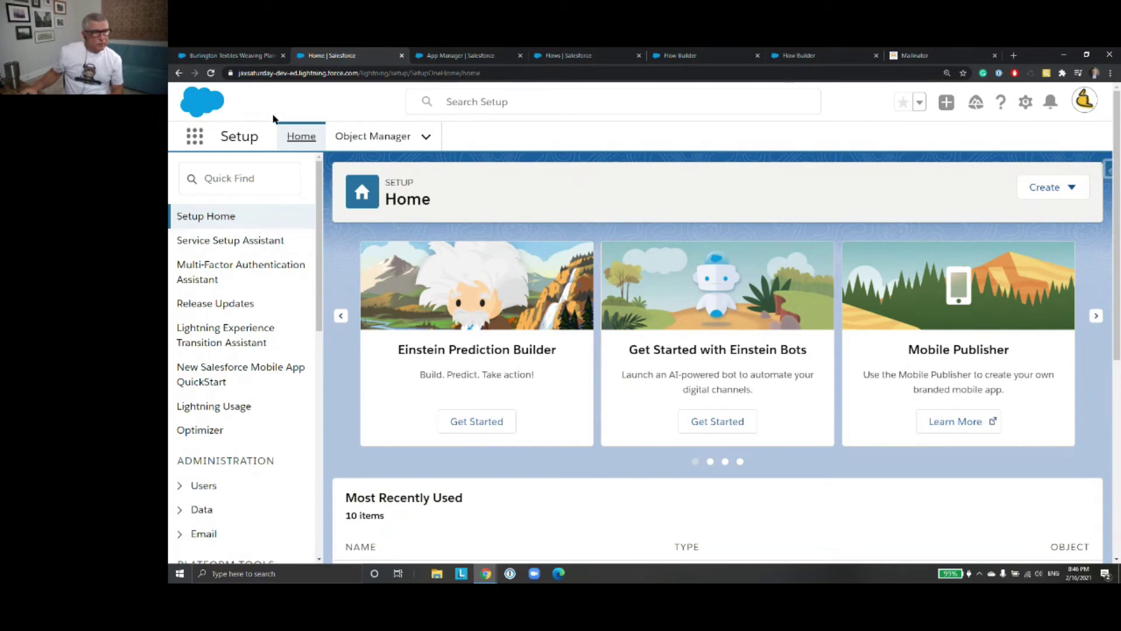
left_click(196, 139)
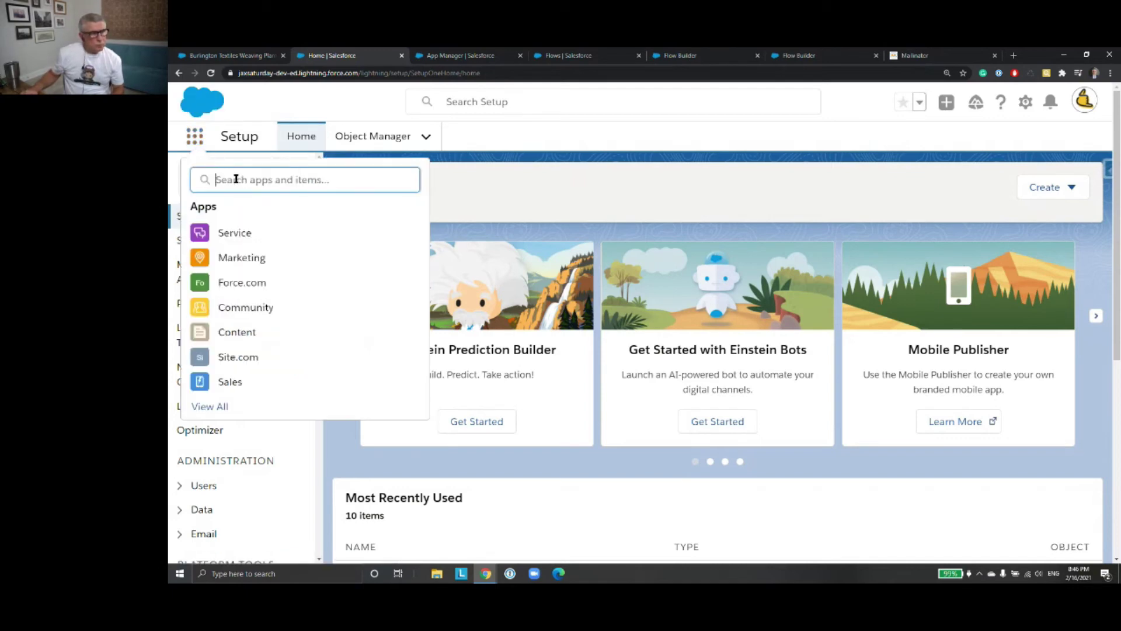
type("flow")
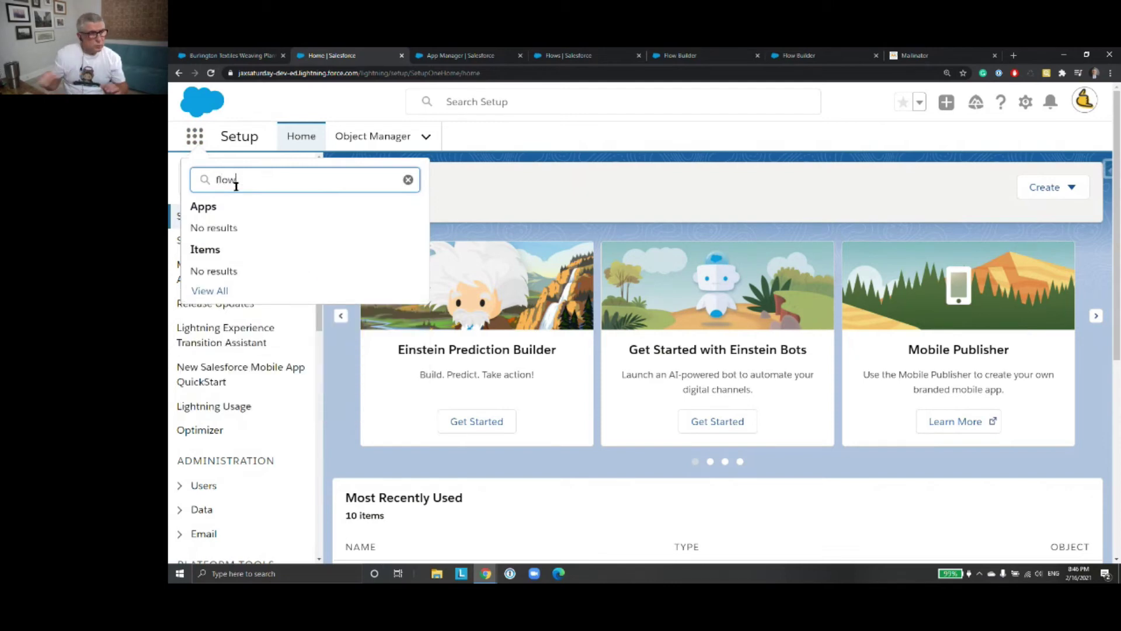
left_click(219, 295)
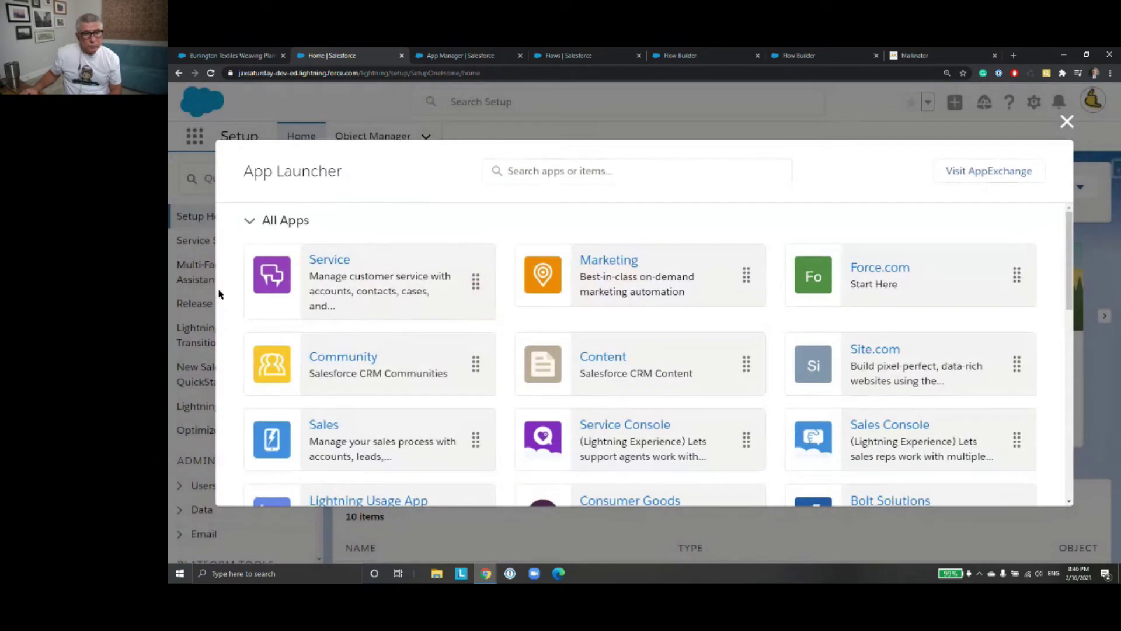
left_click(1066, 120)
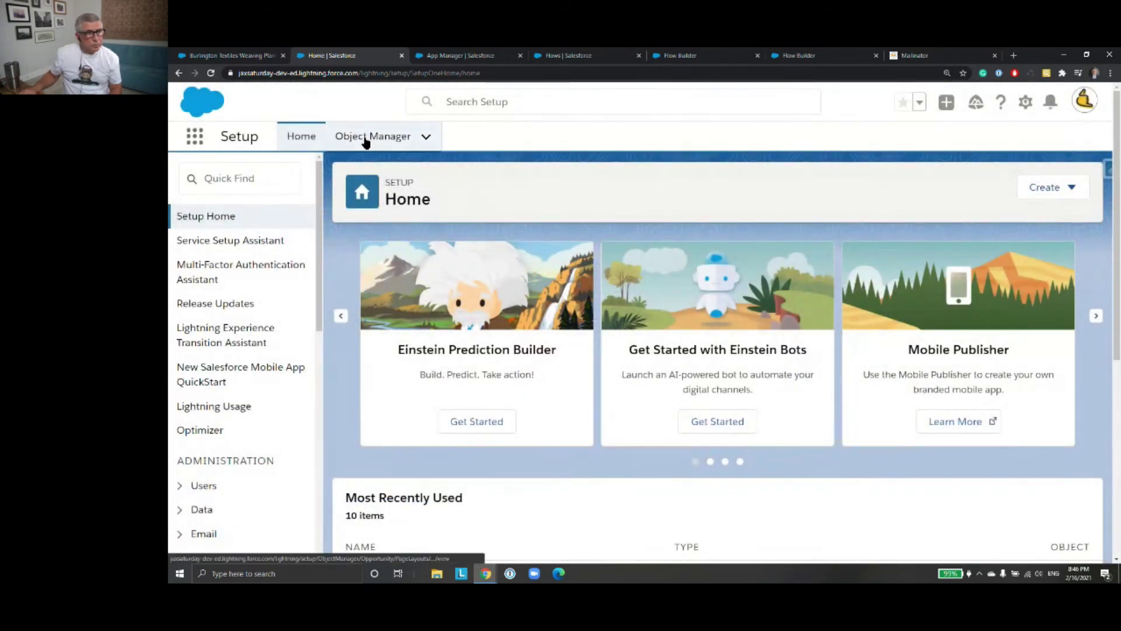
Search Setup for "flow", open the Flows page under Process Automation, and look through the All Flows list
left_click(248, 182)
type("flow")
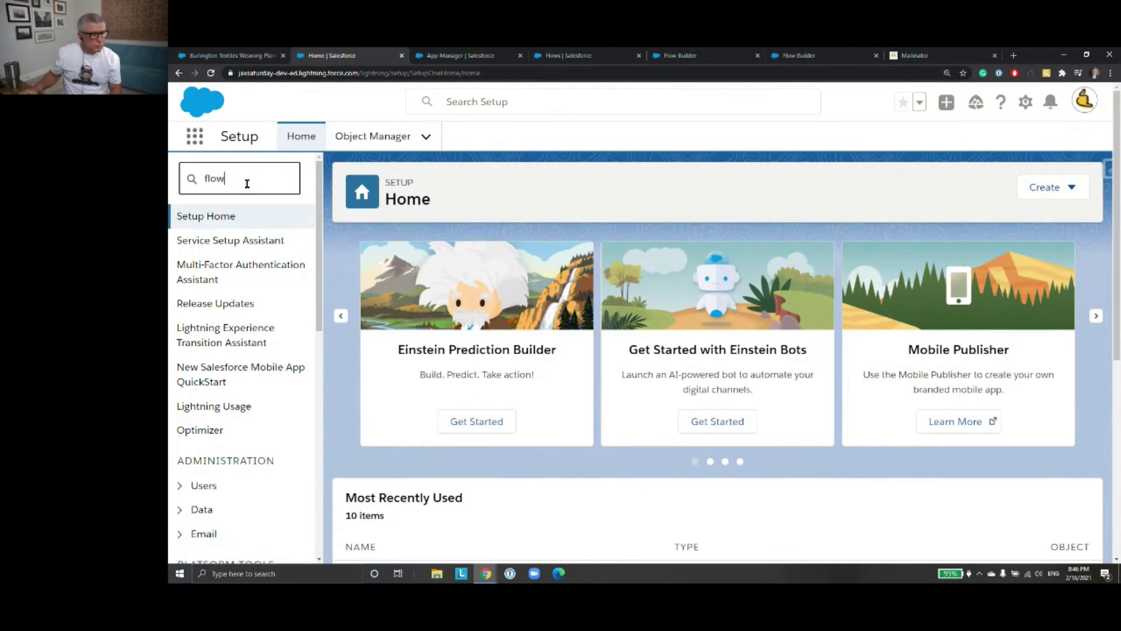
left_click(222, 353)
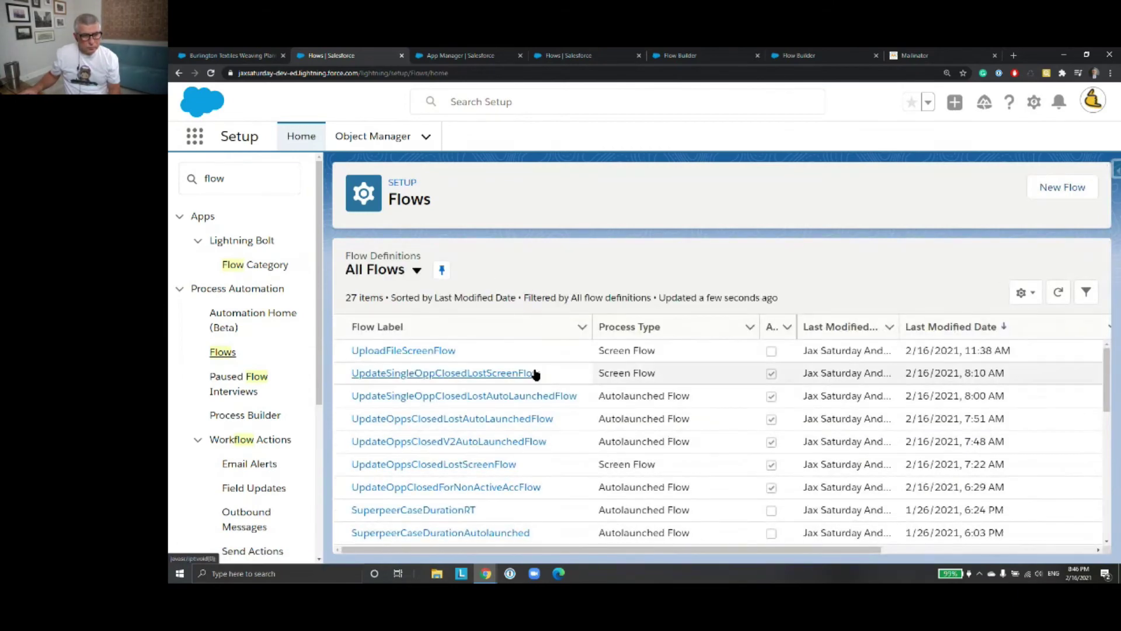
left_click_drag(1106, 374, 1107, 380)
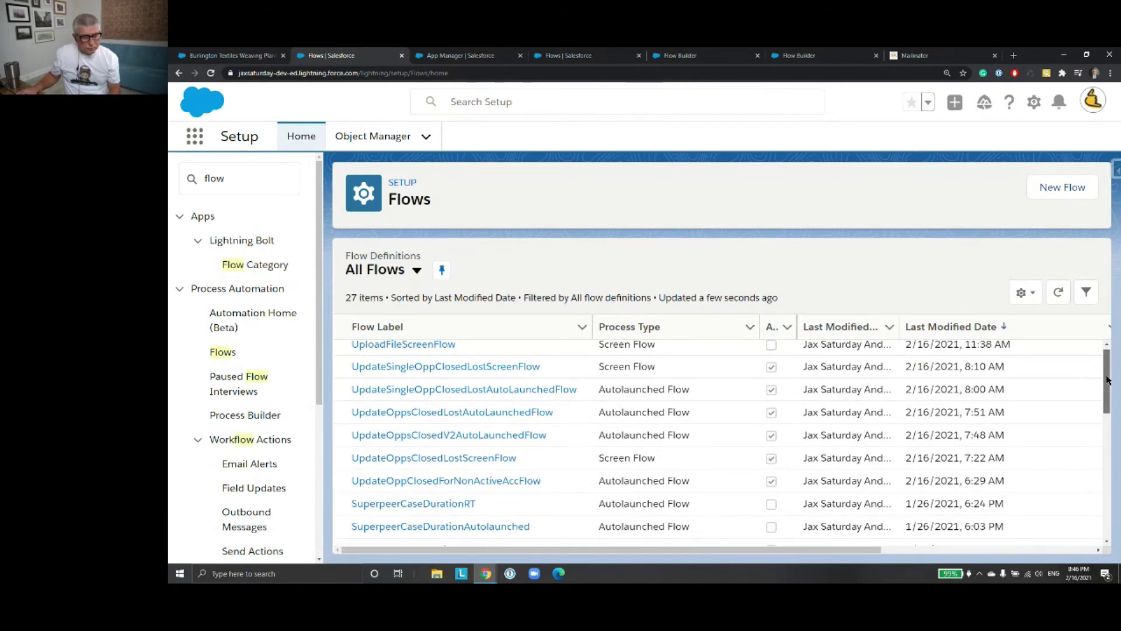
left_click_drag(1107, 380, 1109, 364)
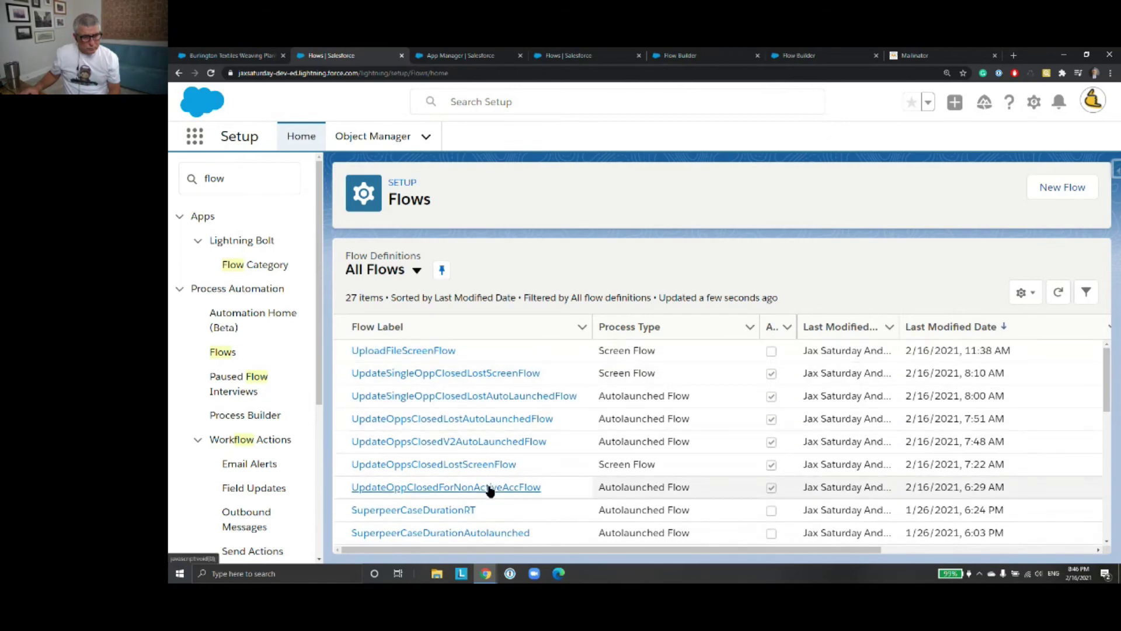
Sort the All Flows list by Last Modified By, trying both the descending and ascending order
left_click(857, 328)
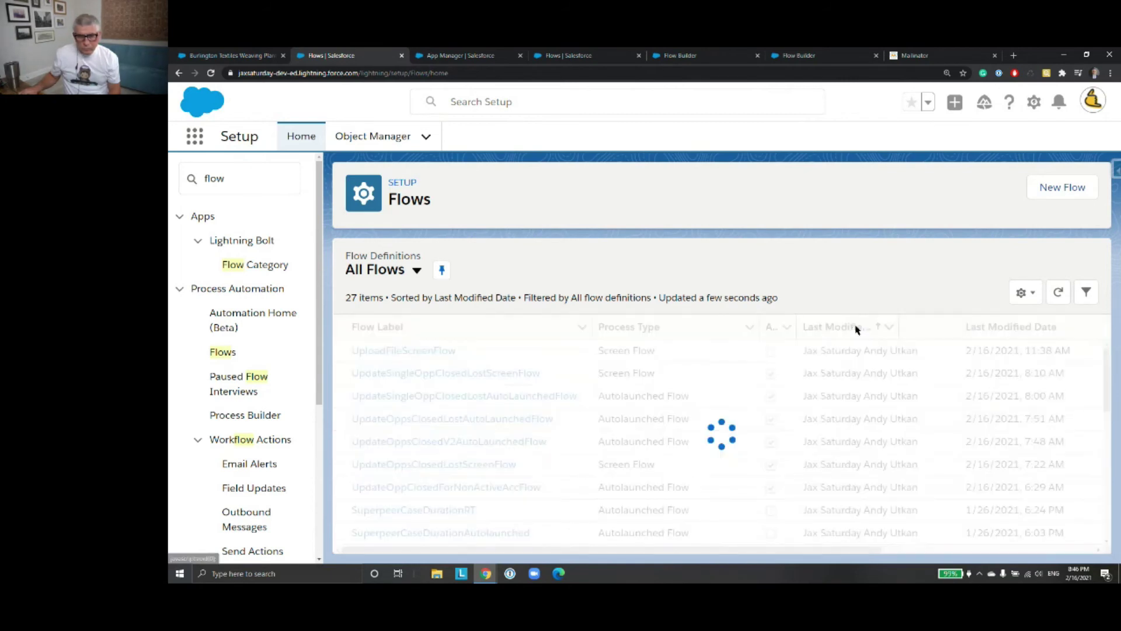
left_click(857, 328)
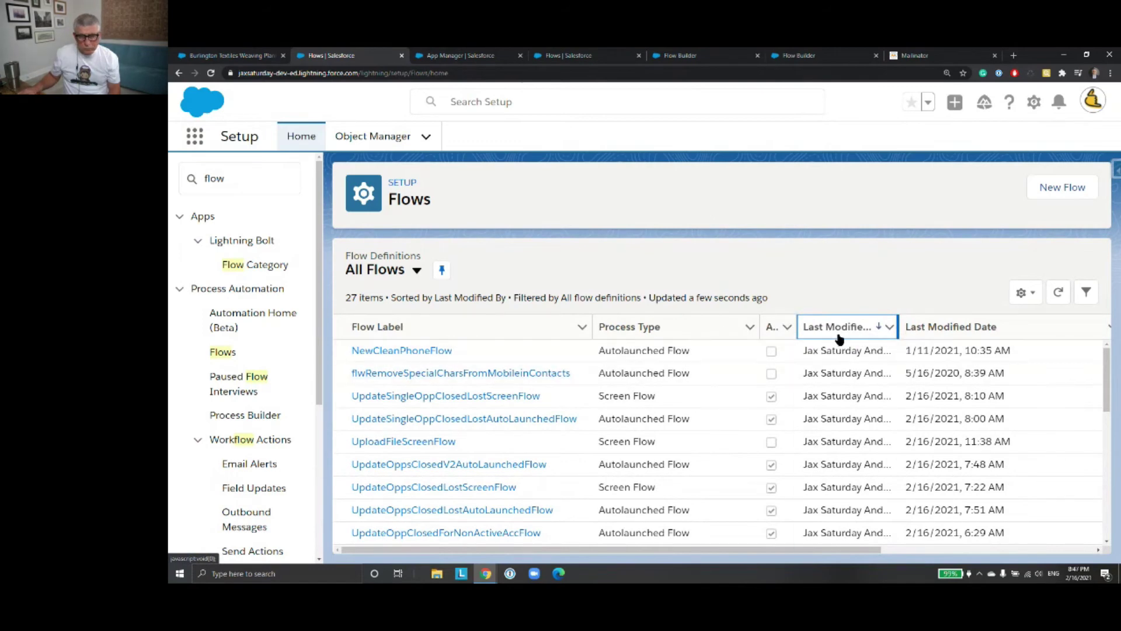
left_click(841, 337)
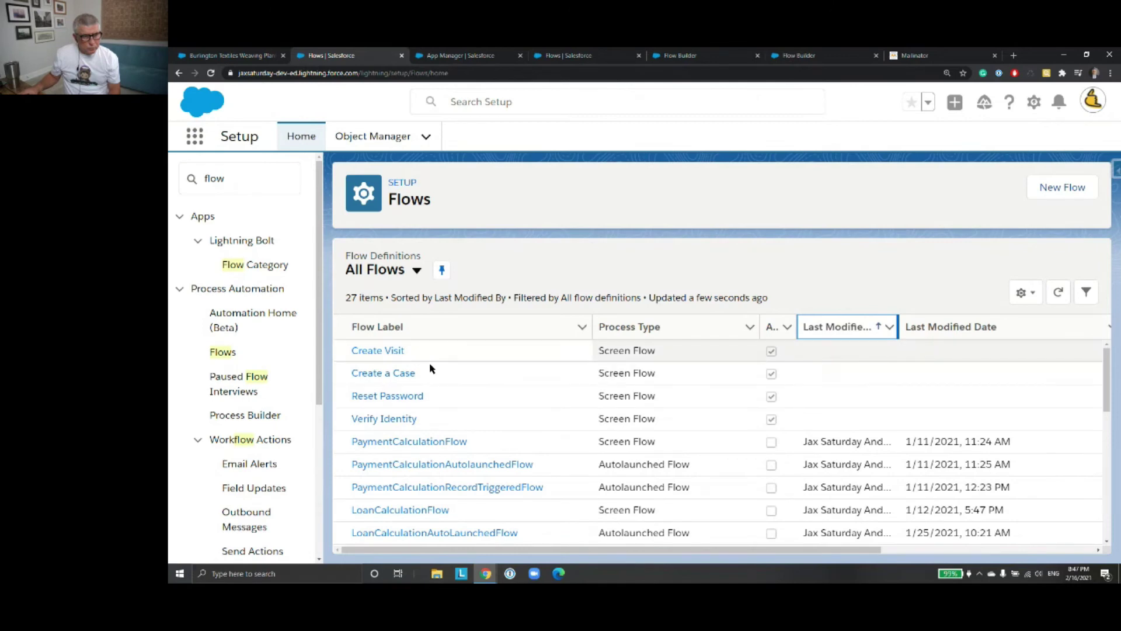
mouse_move(1105, 389)
left_mouse_down()
mouse_move(1108, 404)
mouse_move(1107, 391)
left_mouse_up()
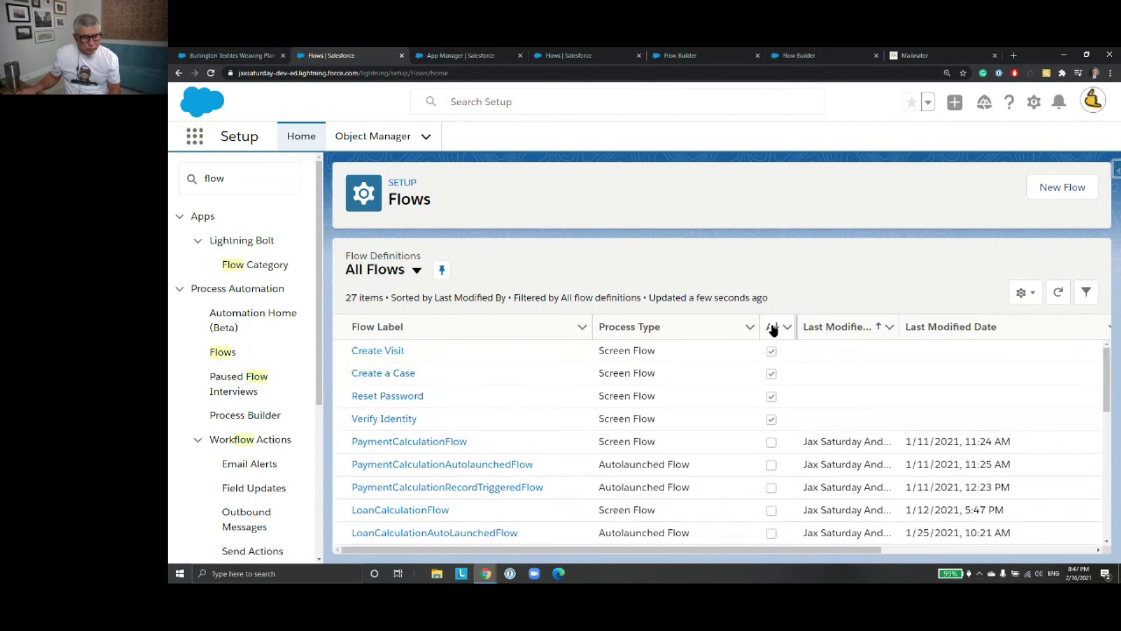
Sort the flows by active status with active ones first, and open UploadFileScreenFlow in Flow Builder
left_click(772, 327)
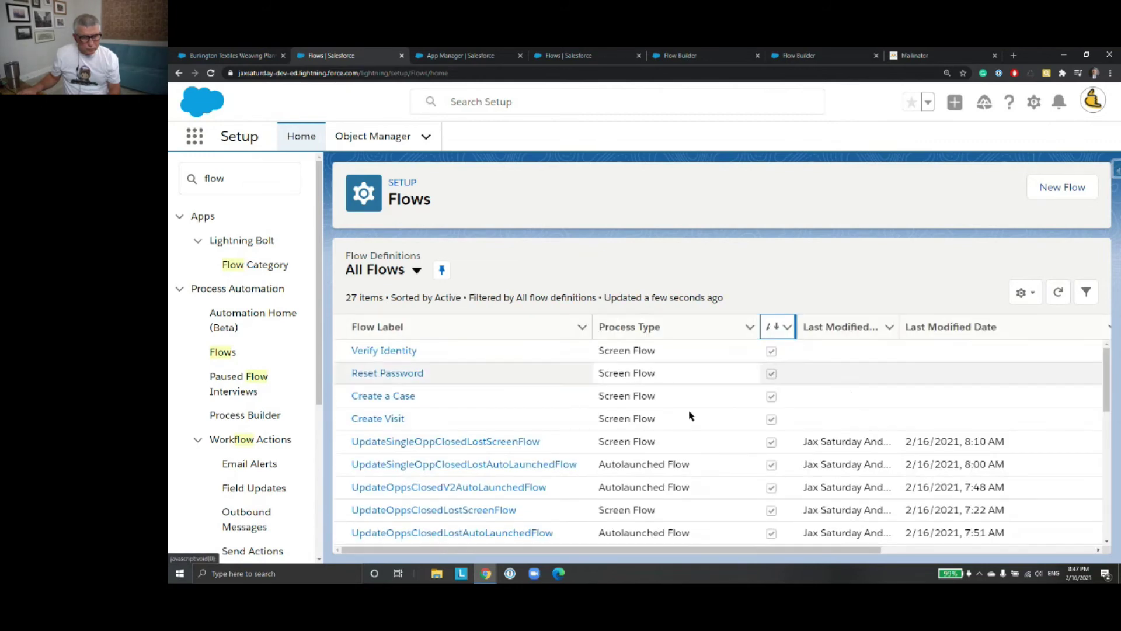
scroll(522, 466, "down", 1)
scroll(521, 466, "down", 1)
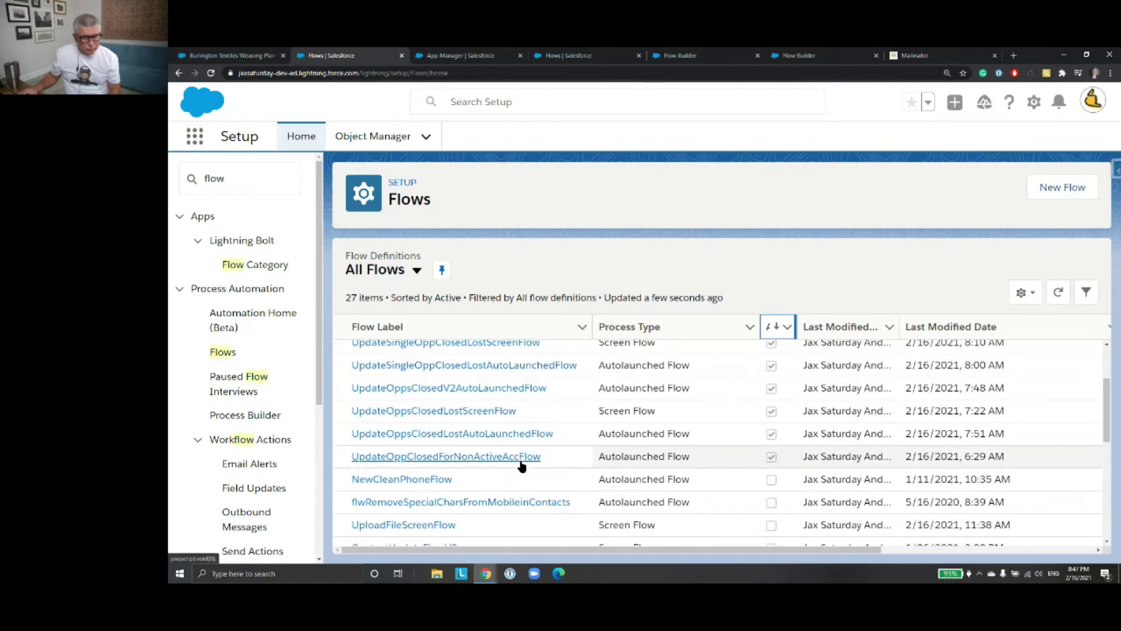
scroll(520, 465, "down", 1)
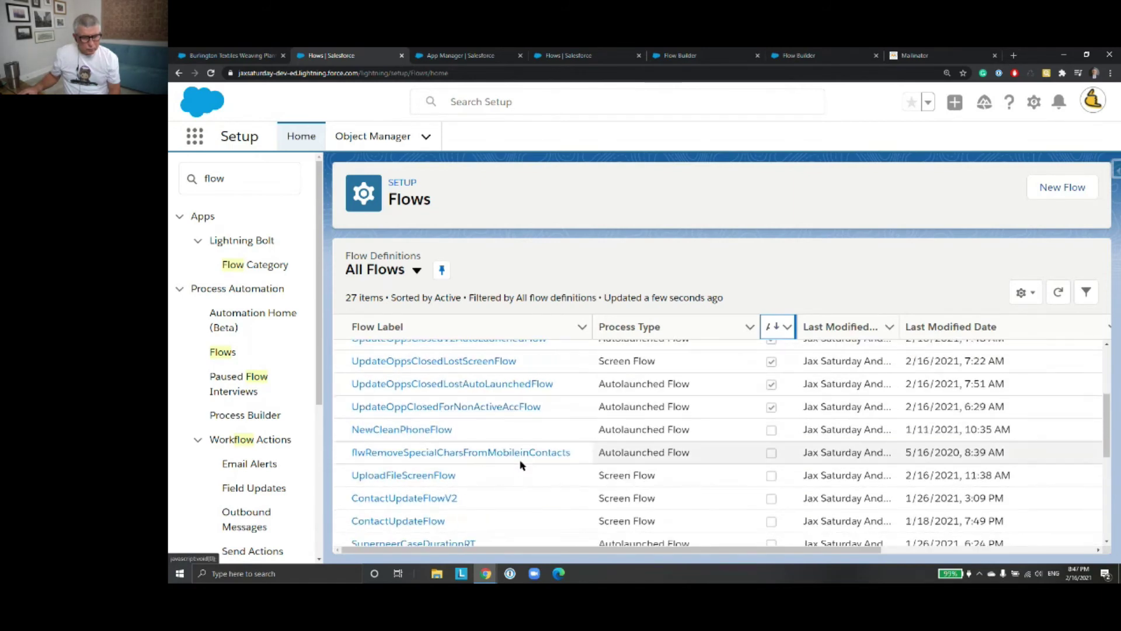
left_click(420, 482)
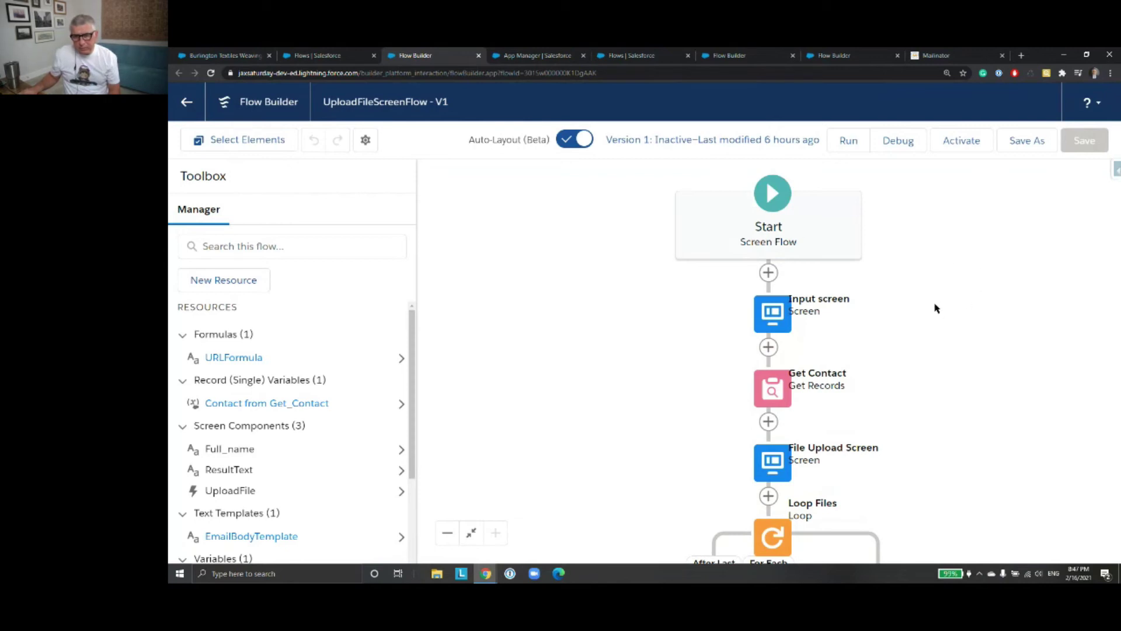
Debug UploadFileScreenFlow with the default debug options and submit the contact's full name on the input screen
left_click(895, 143)
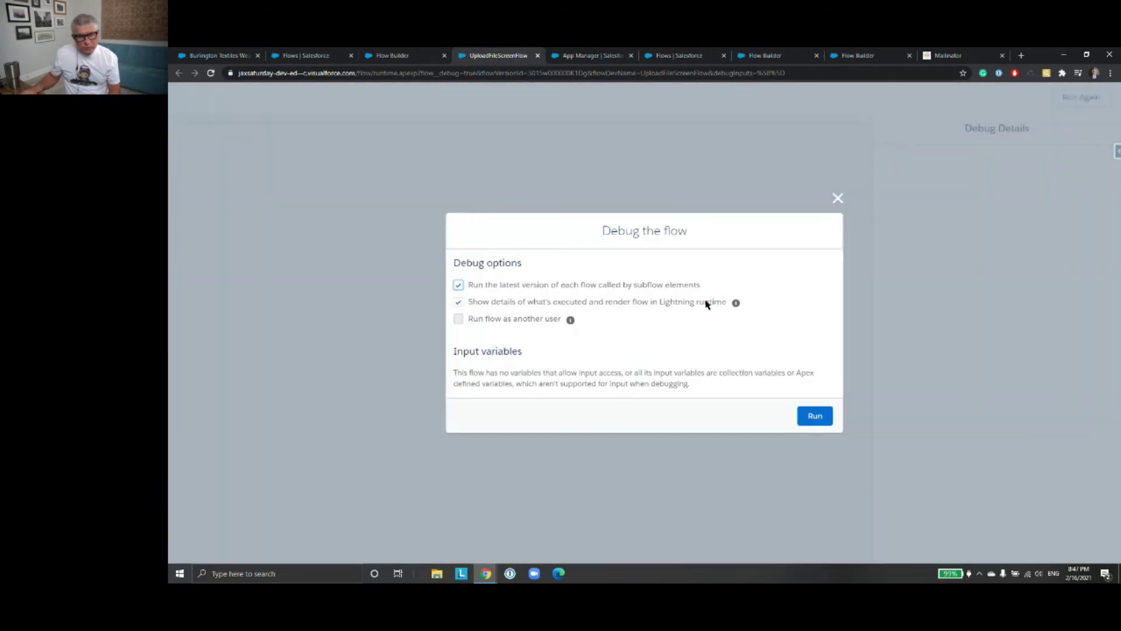
left_click(820, 417)
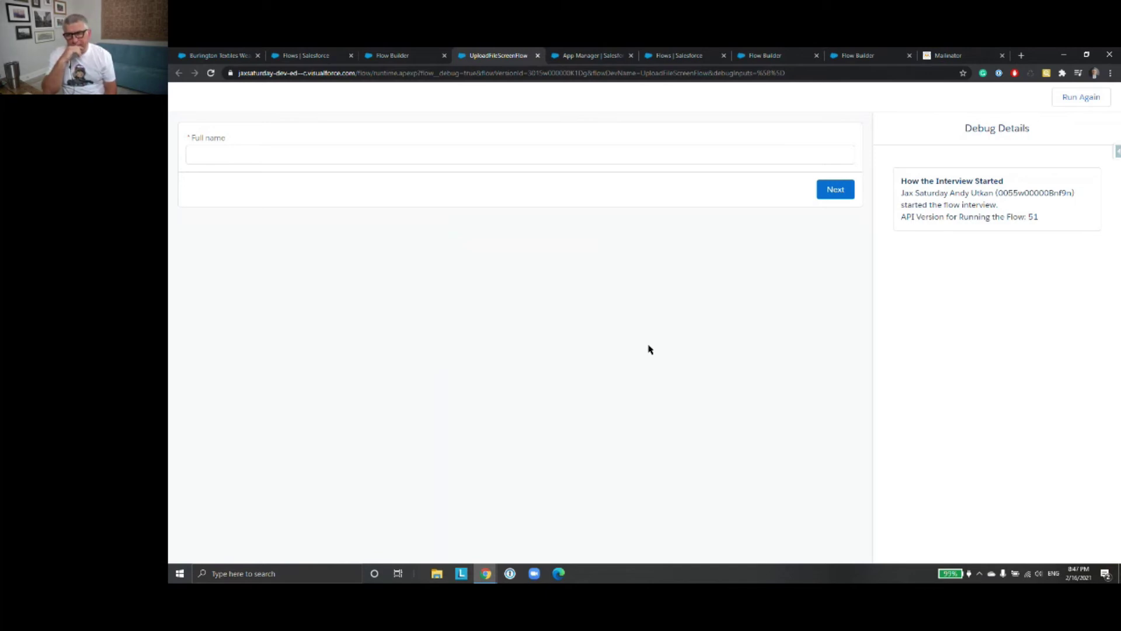
left_click(379, 156)
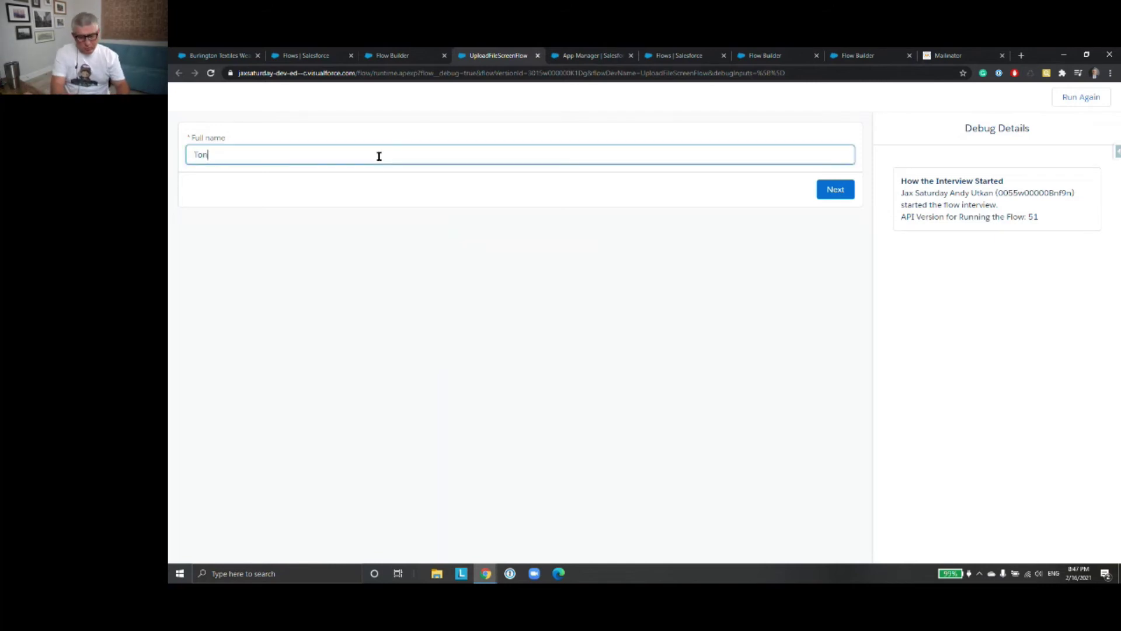
type("Tonsy")
key("BackSpace")
key("BackSpace")
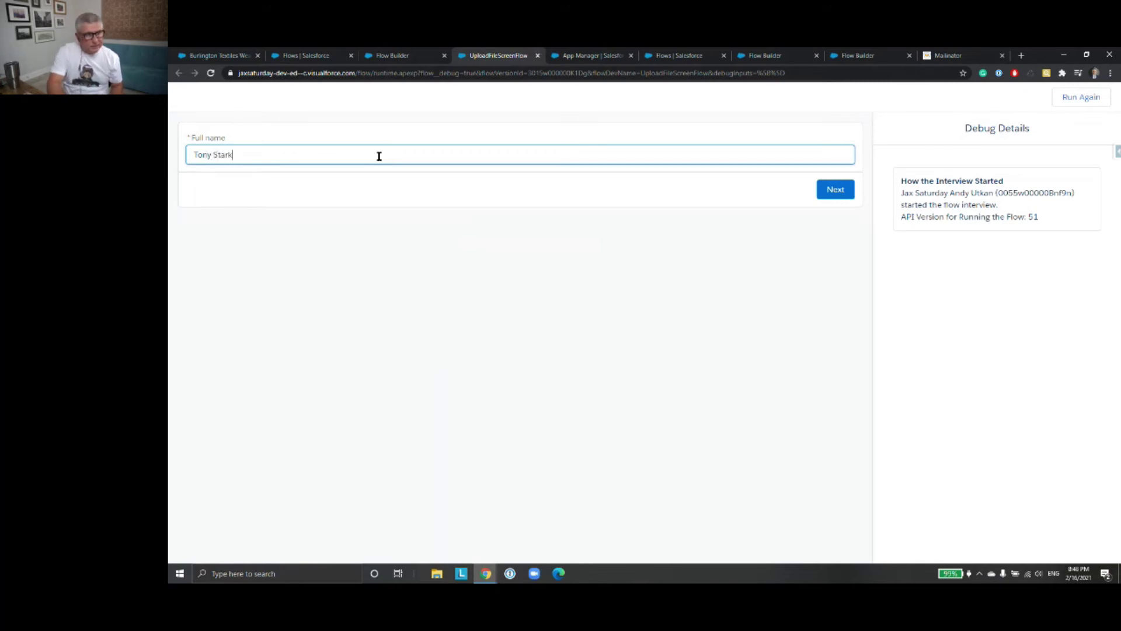
left_click(832, 192)
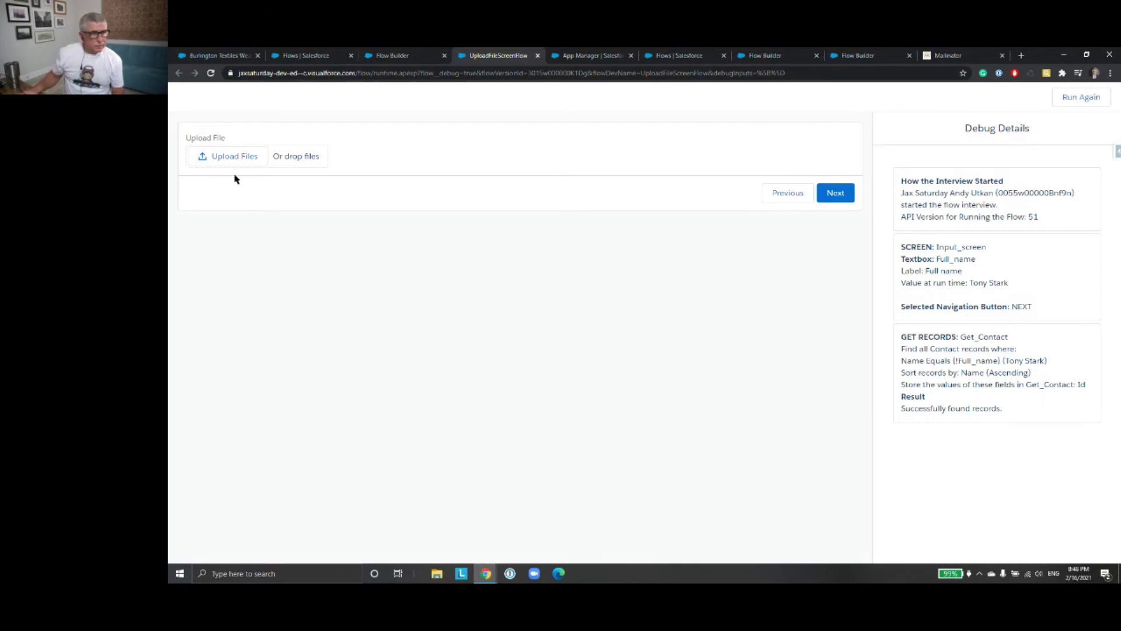
Upload superpeerv2.png from the Pictures folder on the file upload screen and continue to the result screen
left_click(256, 160)
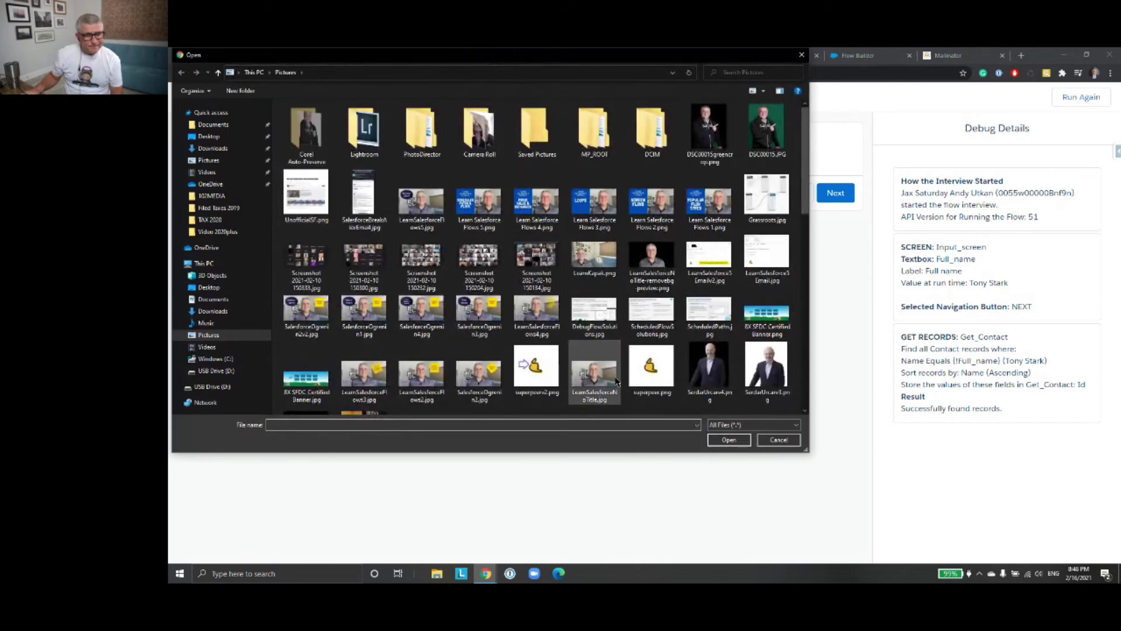
double_click(536, 367)
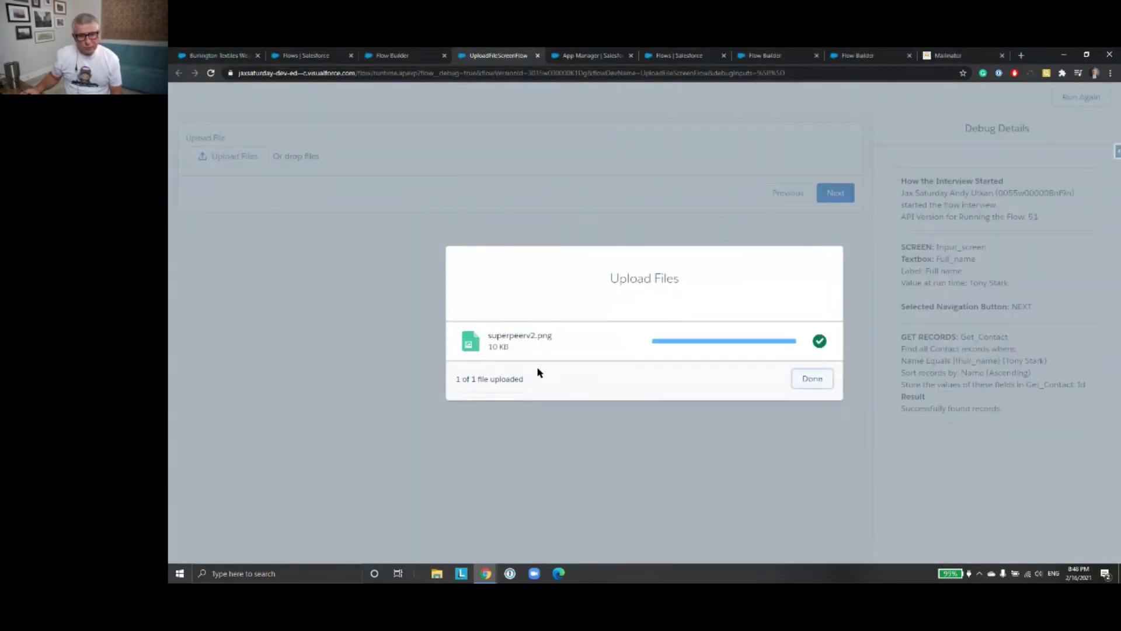
left_click(817, 387)
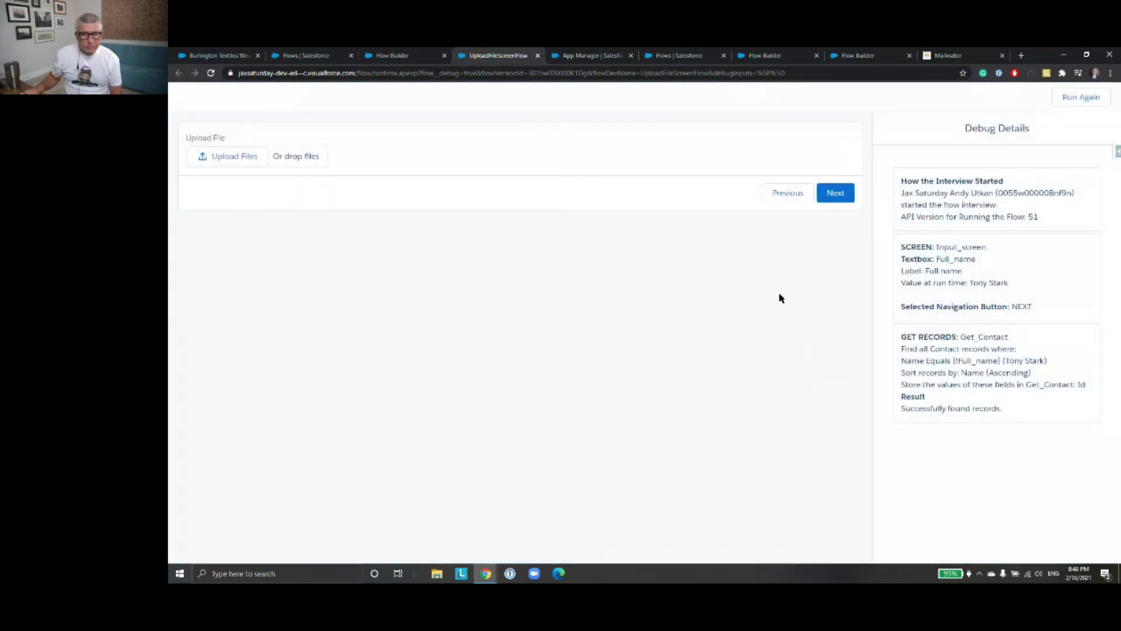
left_click(847, 195)
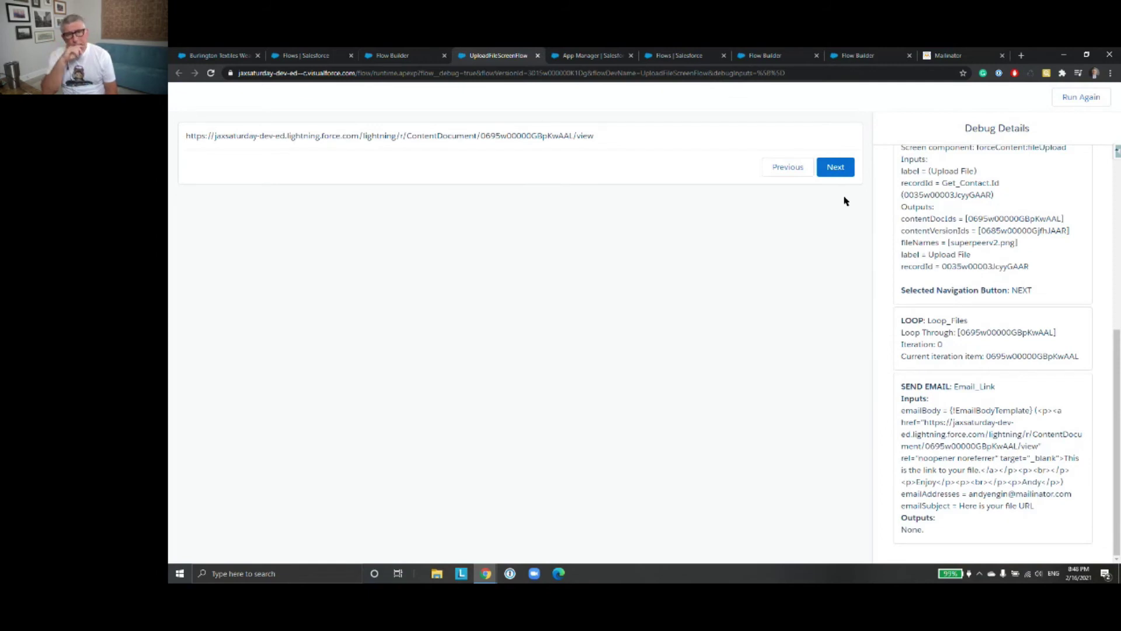
Finish the flow from the screen showing the file URL, and check the Send Email recipient in the debug details
left_click_drag(594, 136, 188, 136)
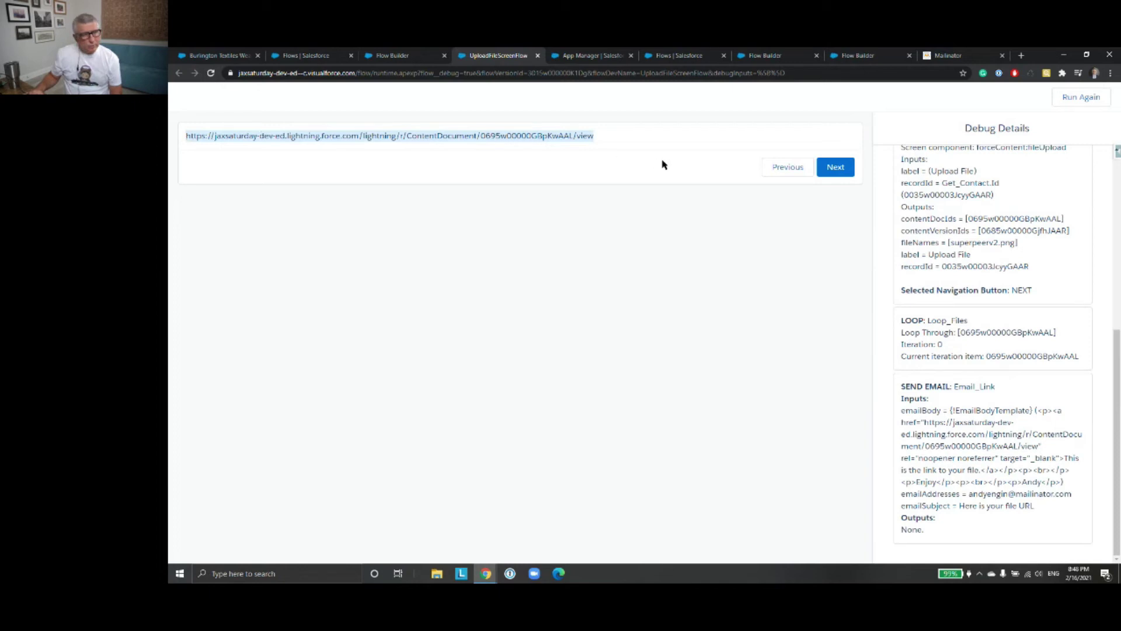
left_click(838, 174)
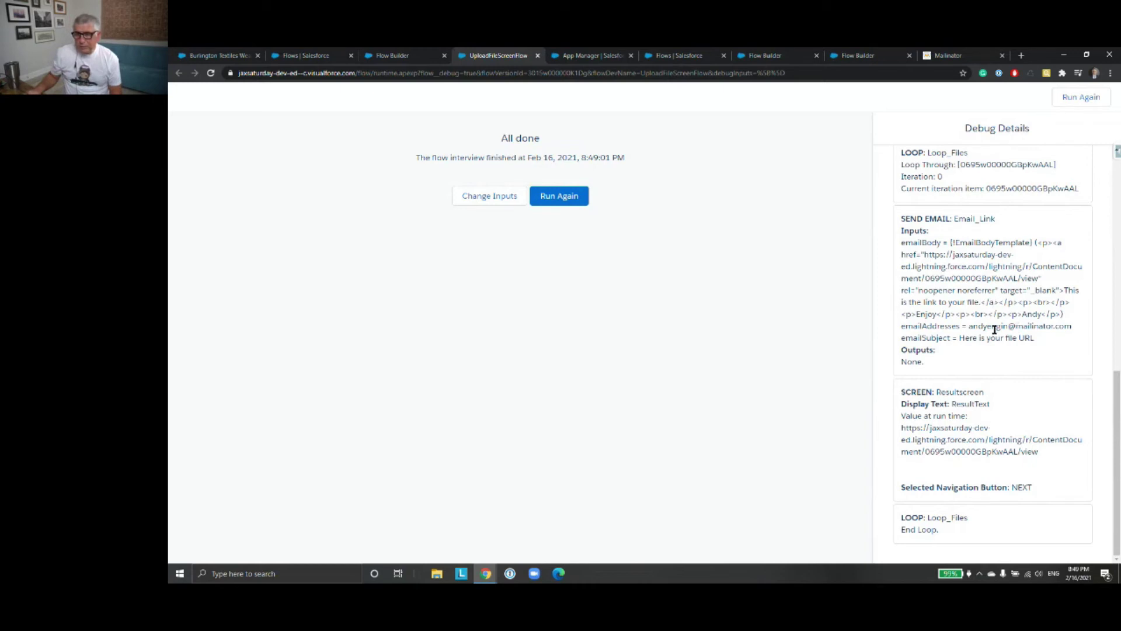
left_click_drag(969, 326, 1067, 327)
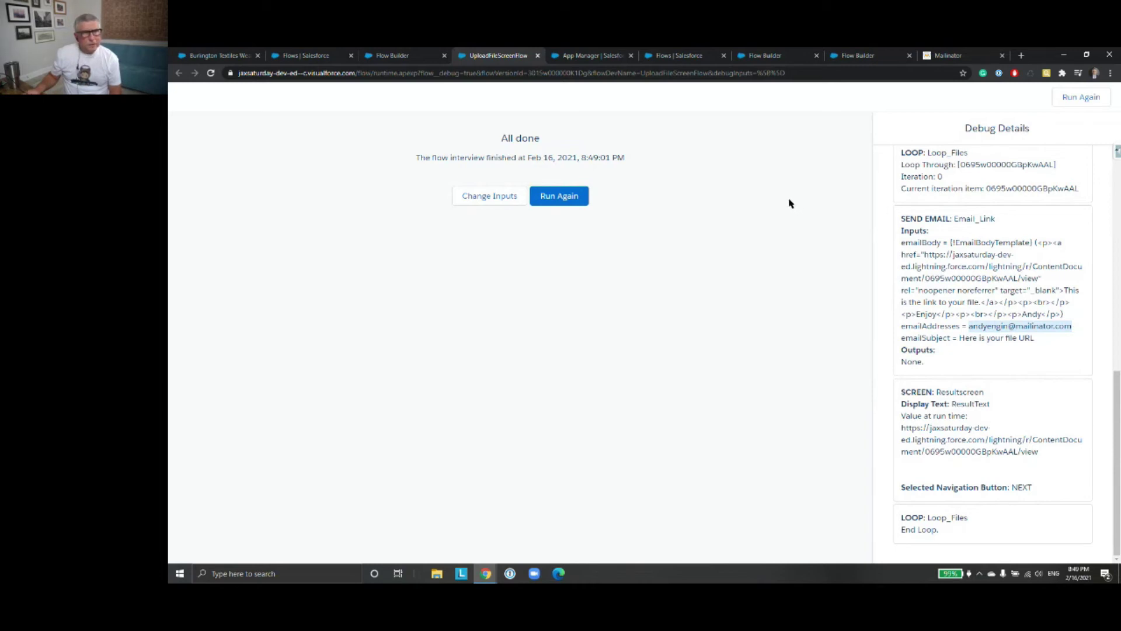
Switch to the Mailinator inbox, open the "Here is your file URL" email, and follow its link to the file
left_click(940, 55)
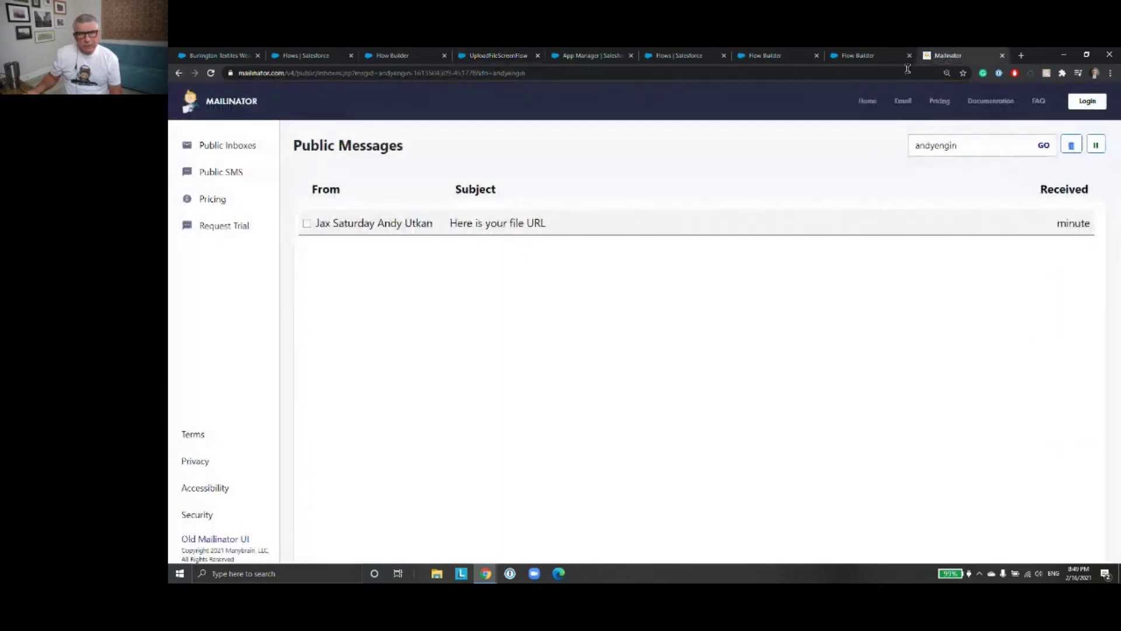
left_click(492, 223)
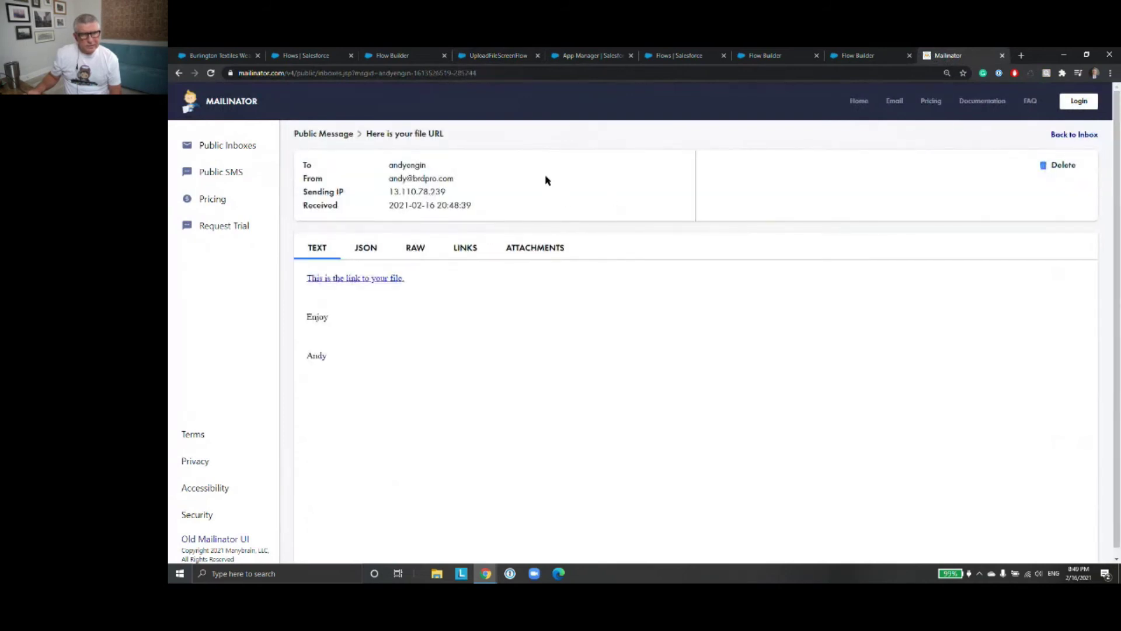
left_click(335, 281)
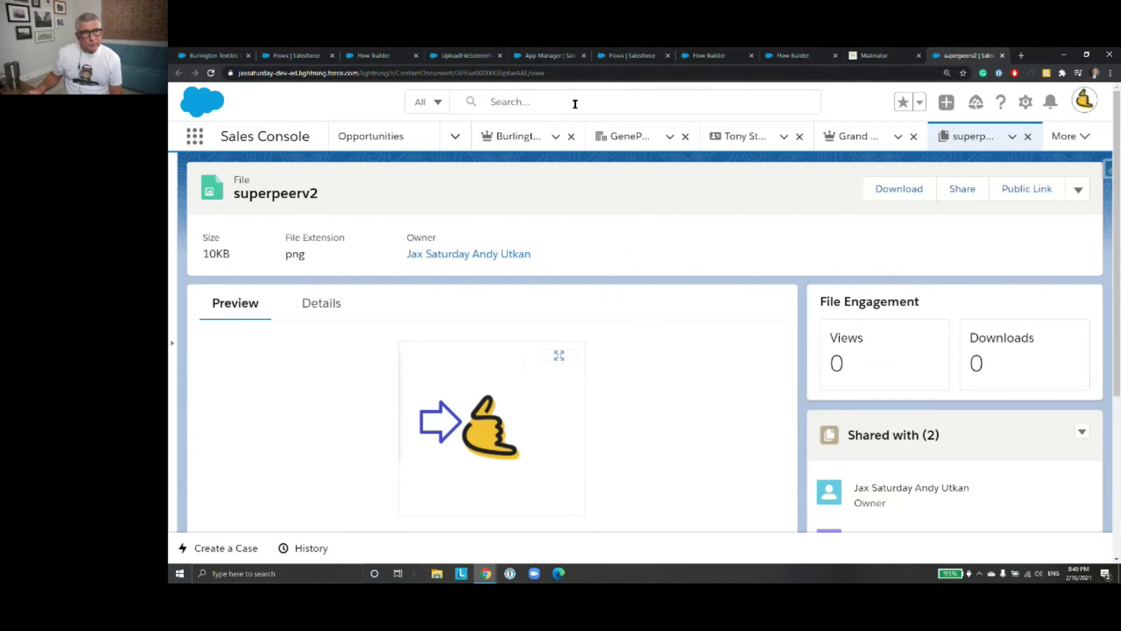
Examine the superpeerv2 file page's full URL, highlighting its domain portion and the ContentDocument segment
left_click(565, 75)
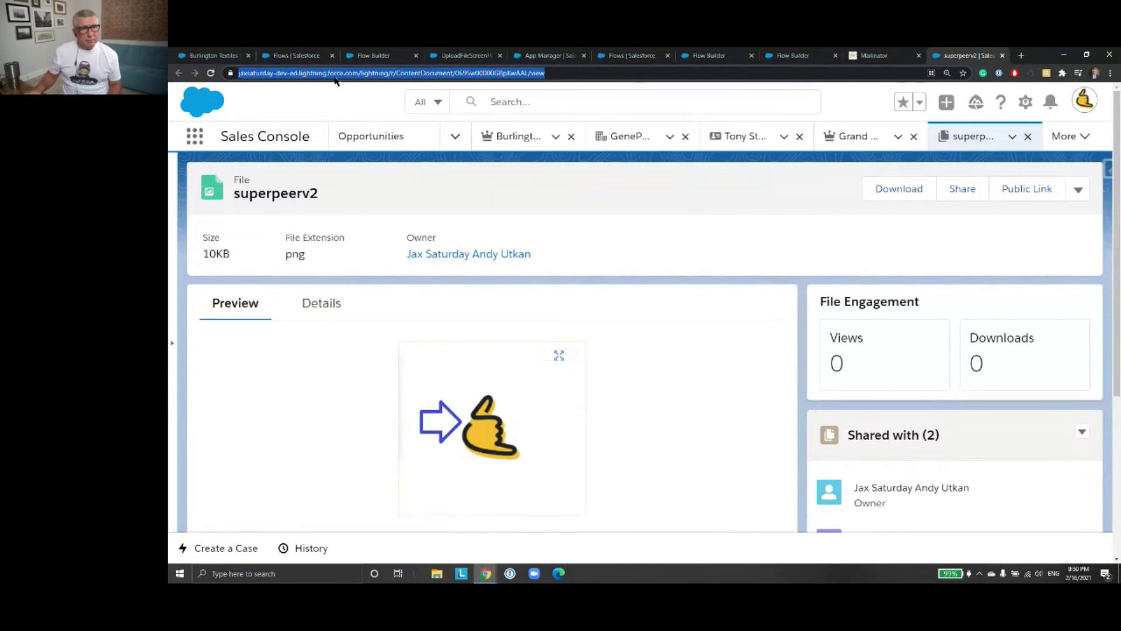
left_click(356, 76)
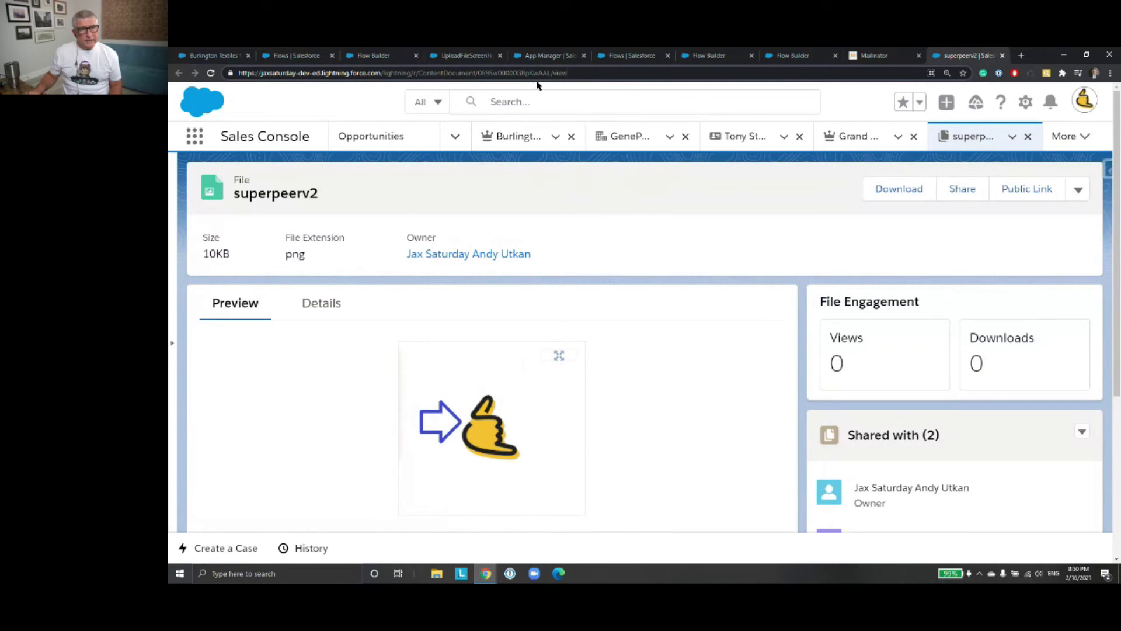
left_click_drag(236, 73, 379, 73)
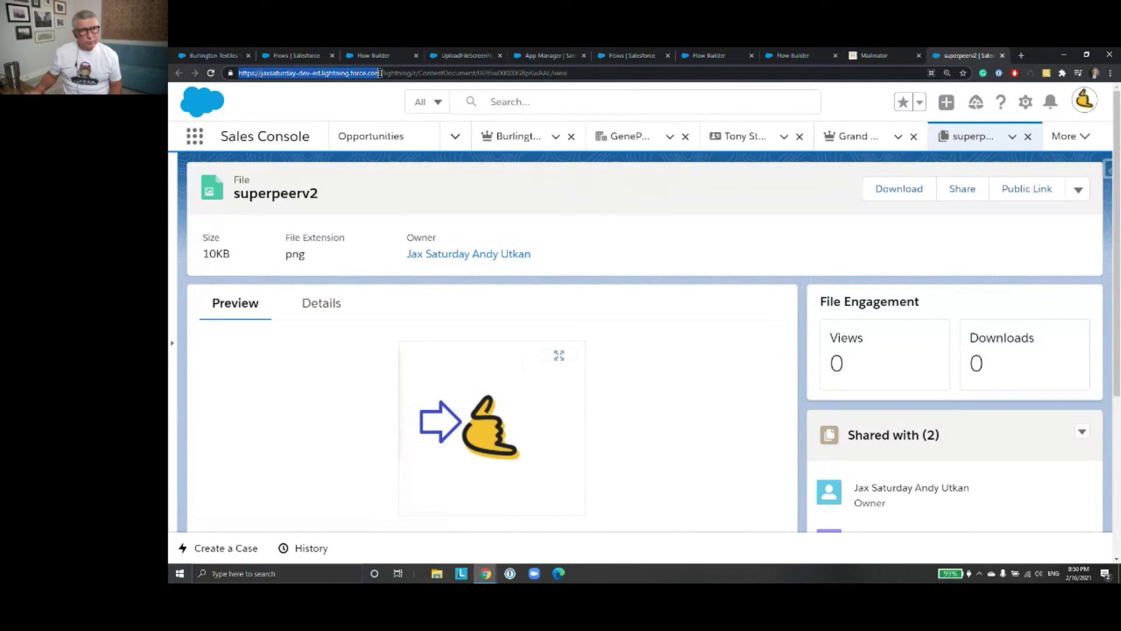
left_click_drag(379, 73, 474, 71)
left_click(420, 73)
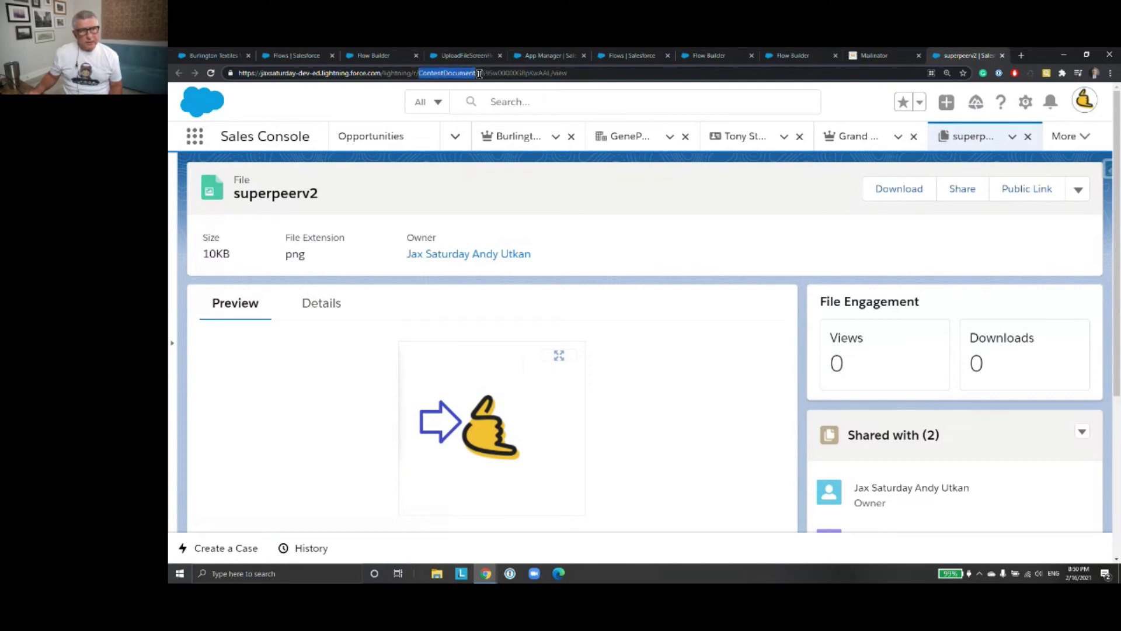
Examine the record ID segment that follows ContentDocument in the superpeerv2 file page's URL
left_click(478, 73)
left_click_drag(478, 73, 550, 73)
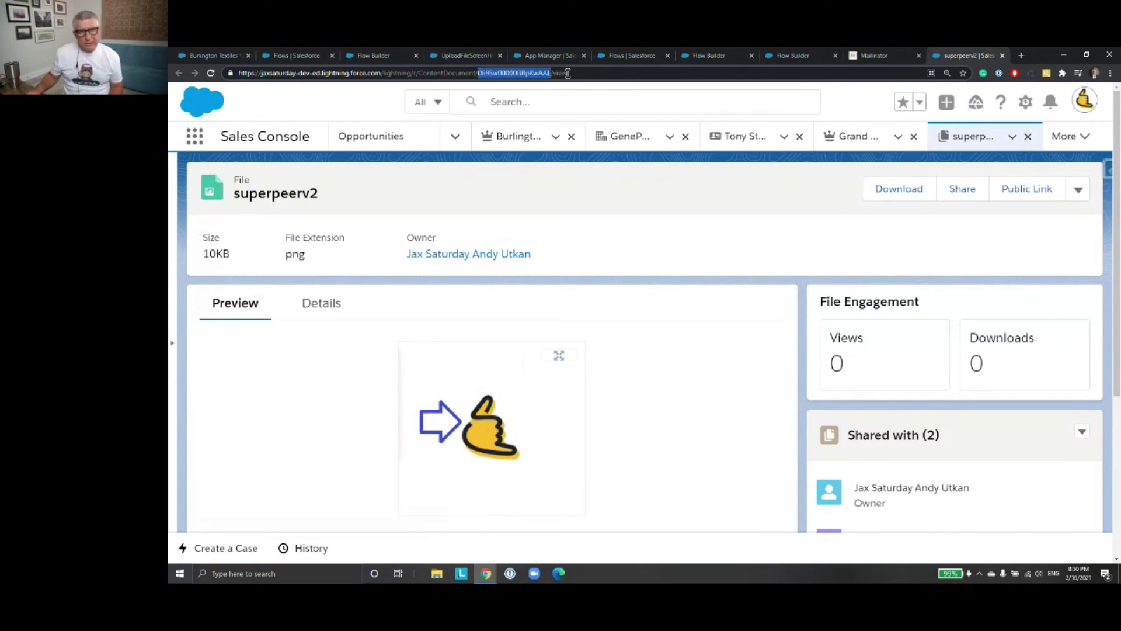
left_click(569, 73)
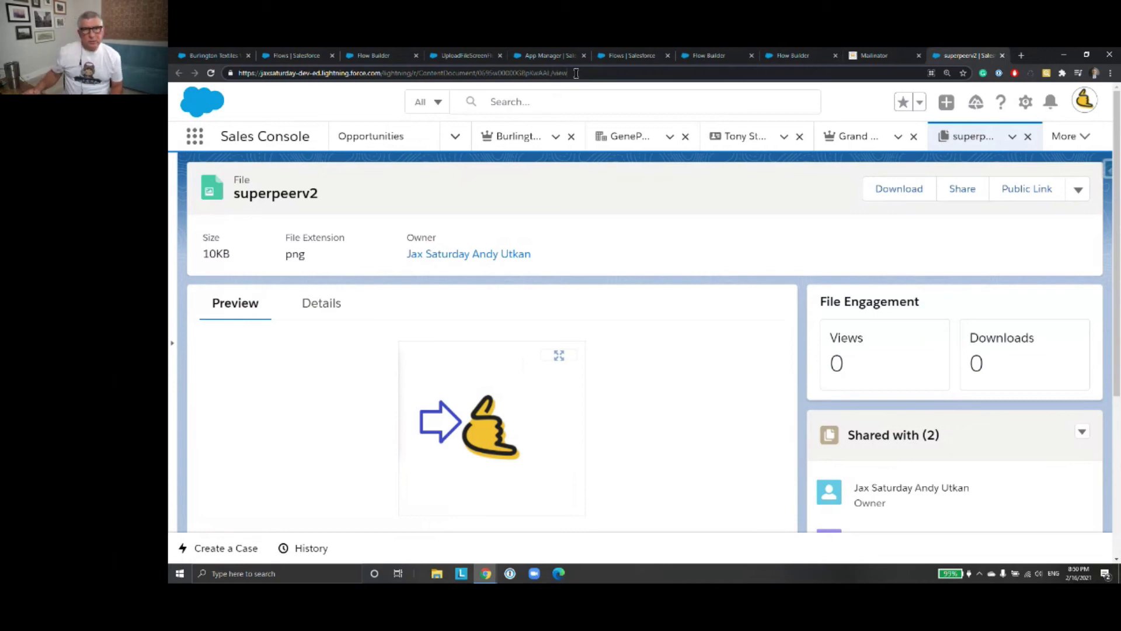
Switch to UpdateSingleOppClosedLostScreenFlow, inspect its CheckScreen element, and close the screen editor
left_click(859, 56)
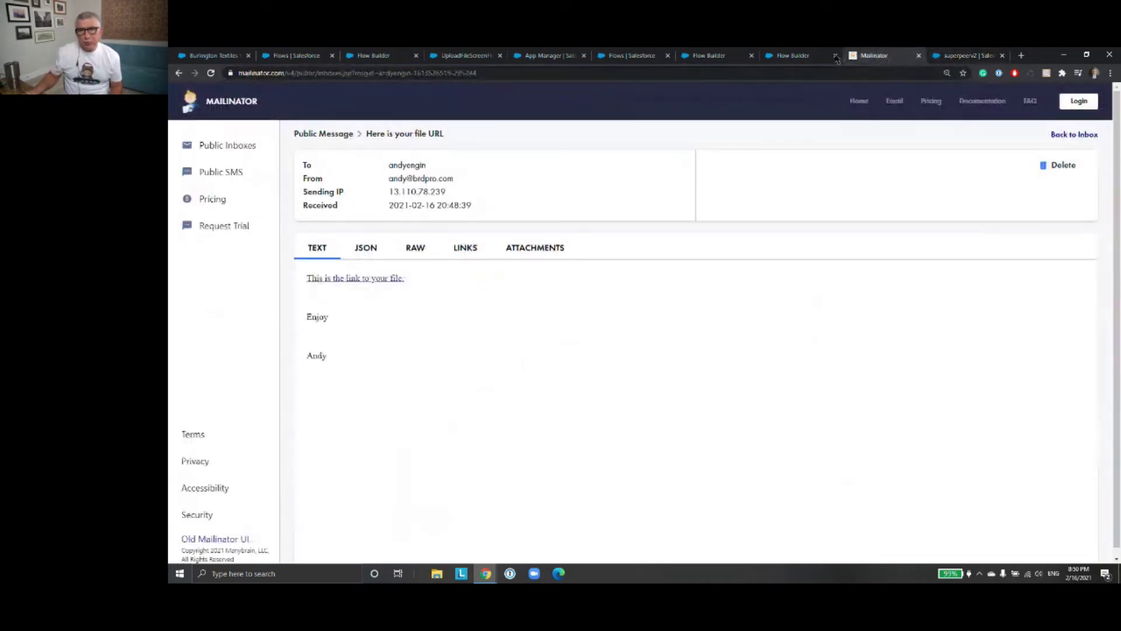
left_click(821, 56)
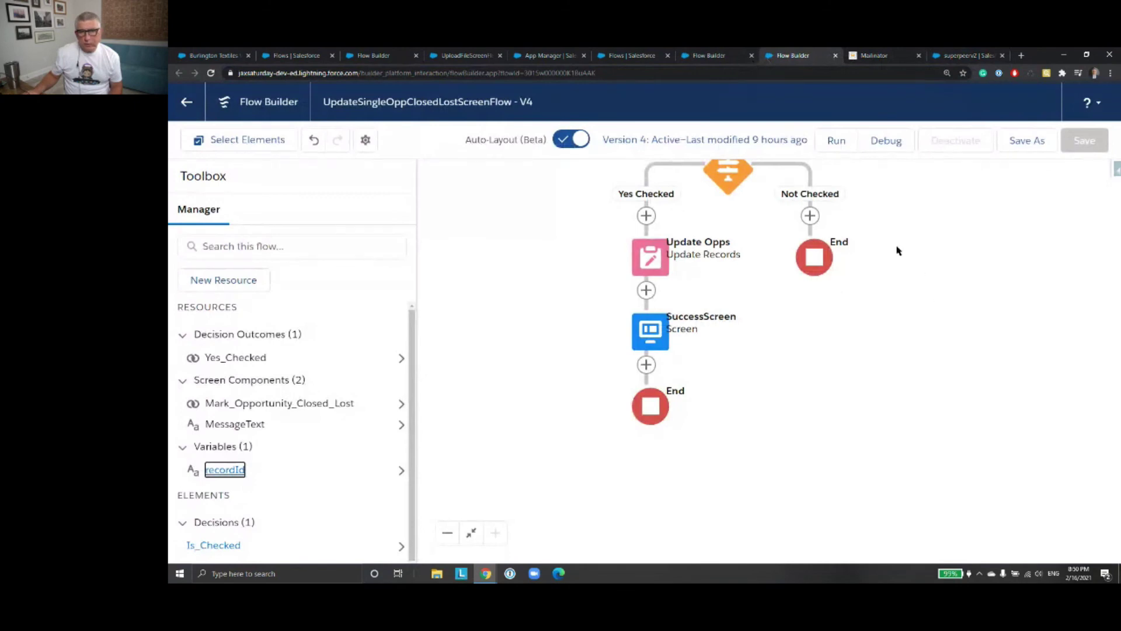
scroll(897, 250, "up", 4)
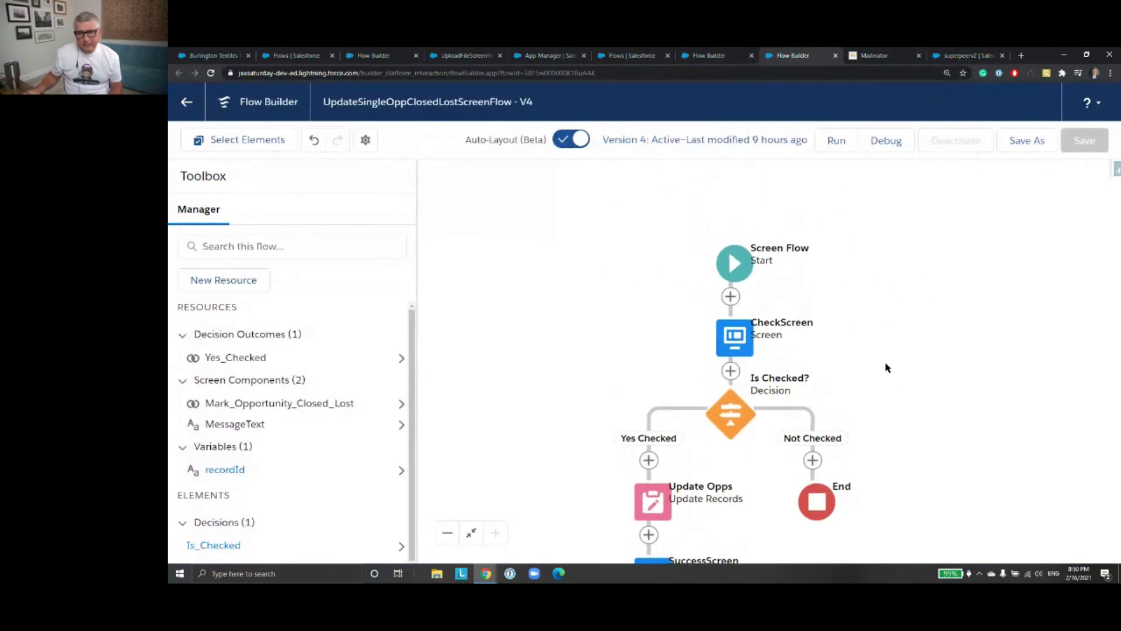
double_click(739, 348)
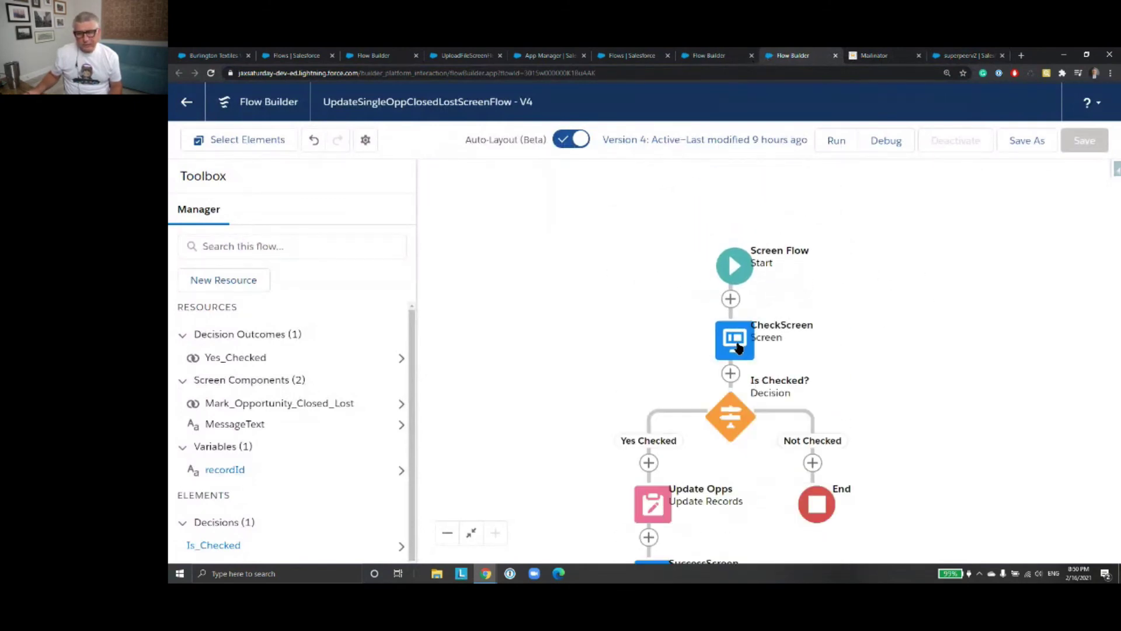
left_click(739, 348)
left_click(744, 477)
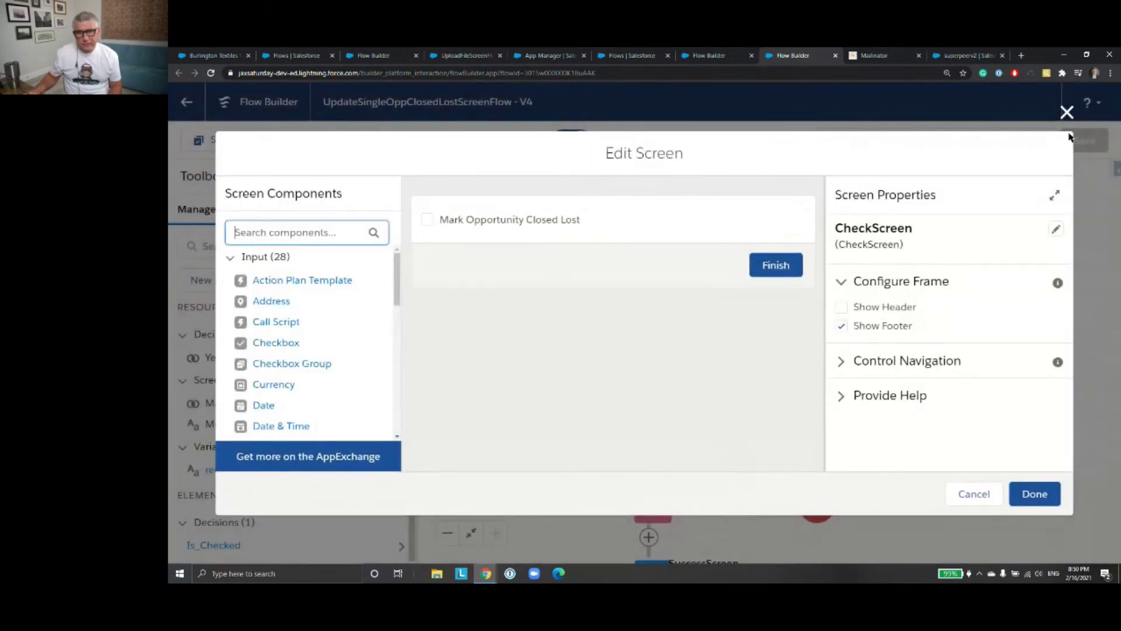
left_click(1067, 113)
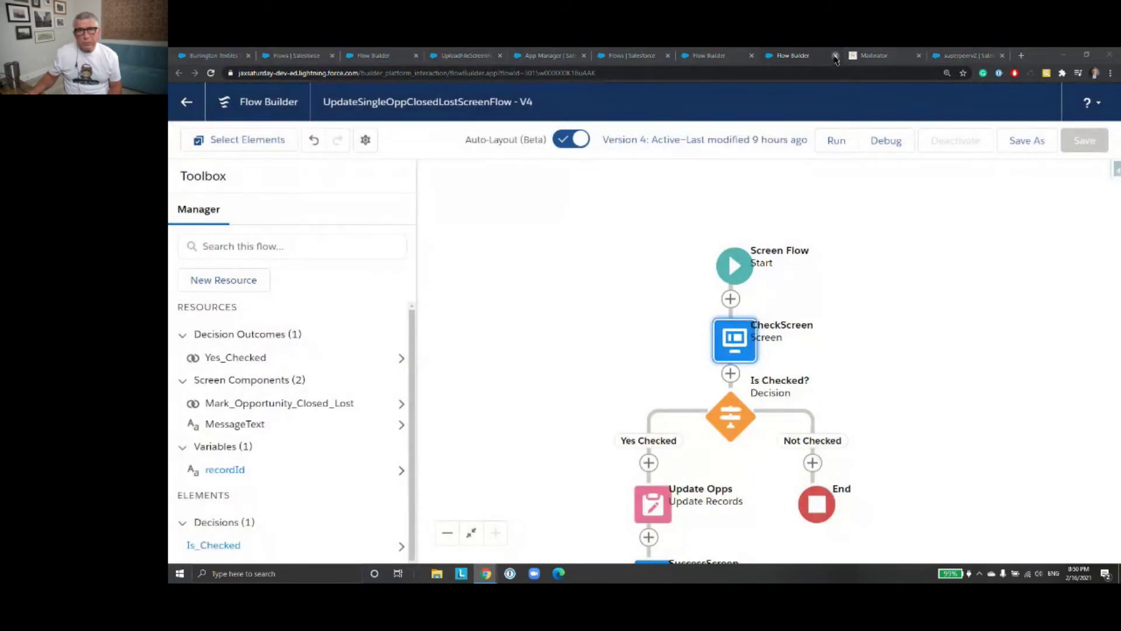
Close the UpdateSingleOppClosedLostScreenFlow builder pages, the extra Flows setup page, App Manager and the UploadFileScreenFlow run page, leaving UploadFileScreenFlow's builder open
left_click(835, 56)
left_click(693, 129)
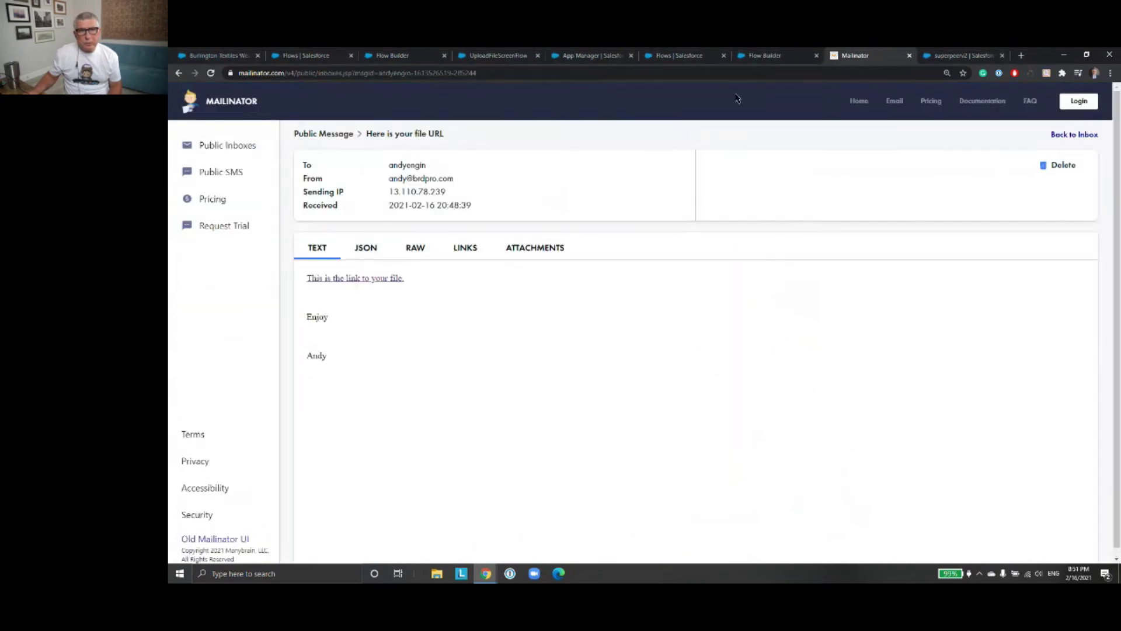
left_click(781, 56)
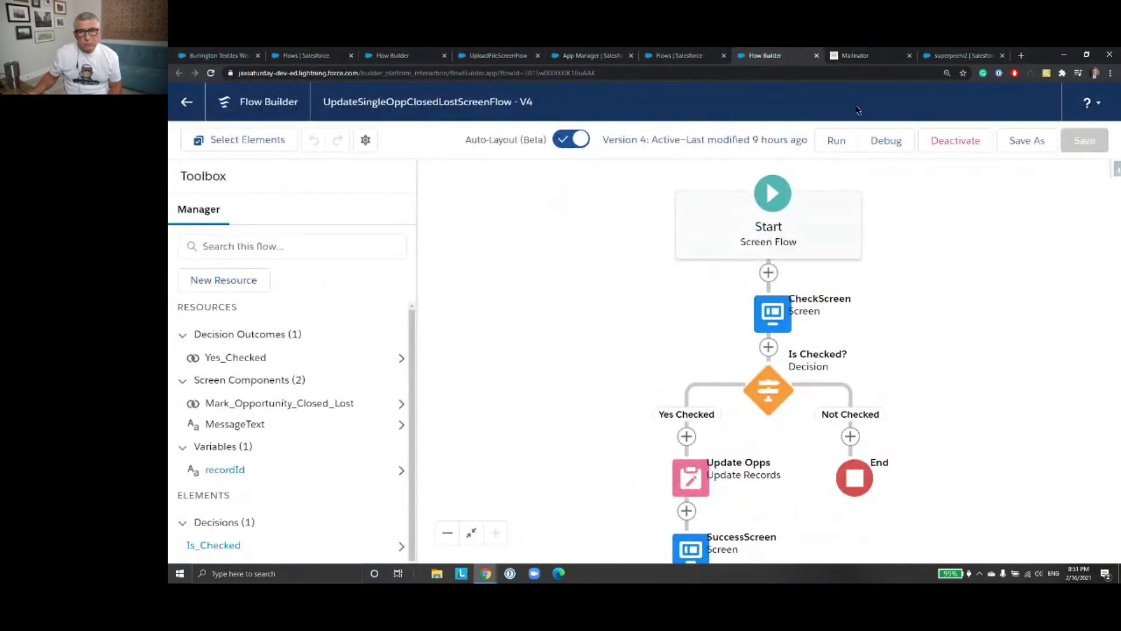
left_click(817, 55)
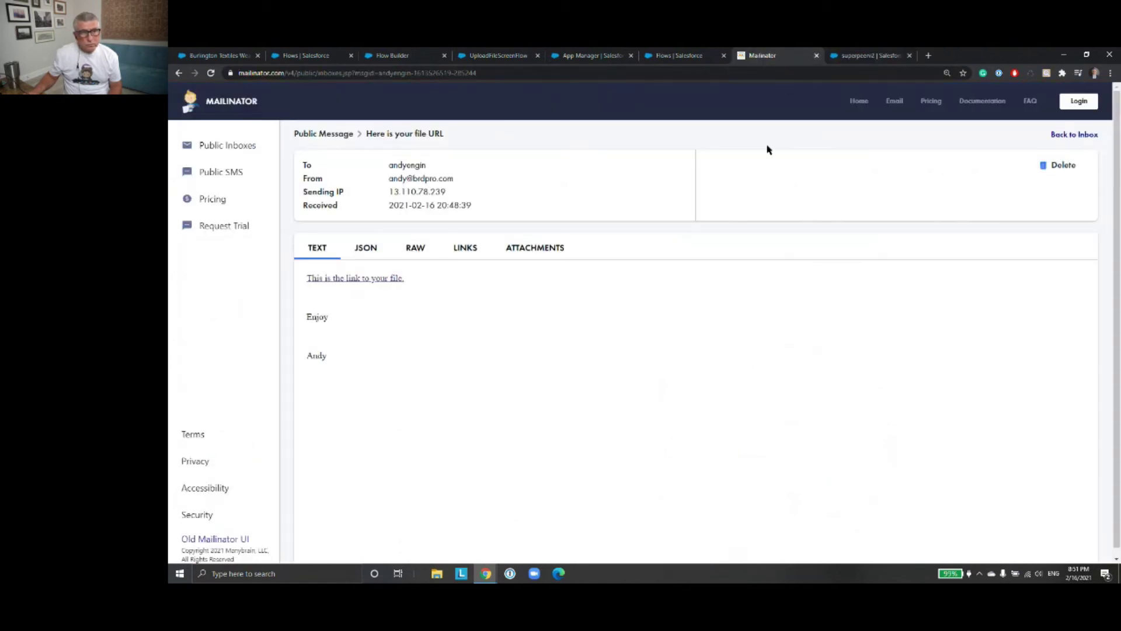
left_click(739, 57)
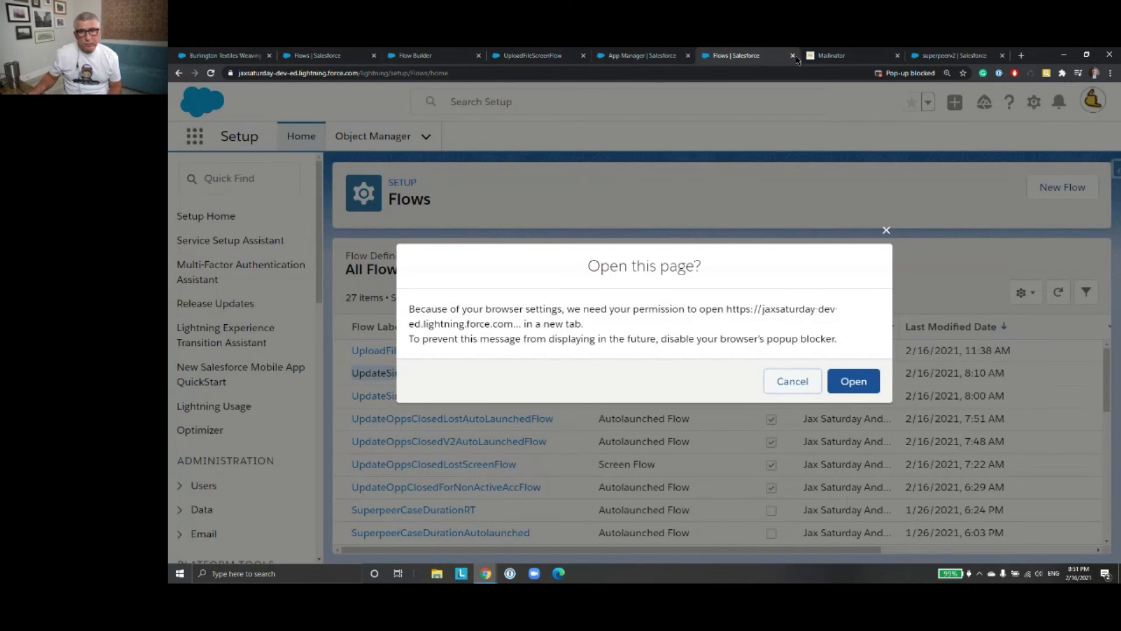
left_click(792, 56)
left_click(640, 54)
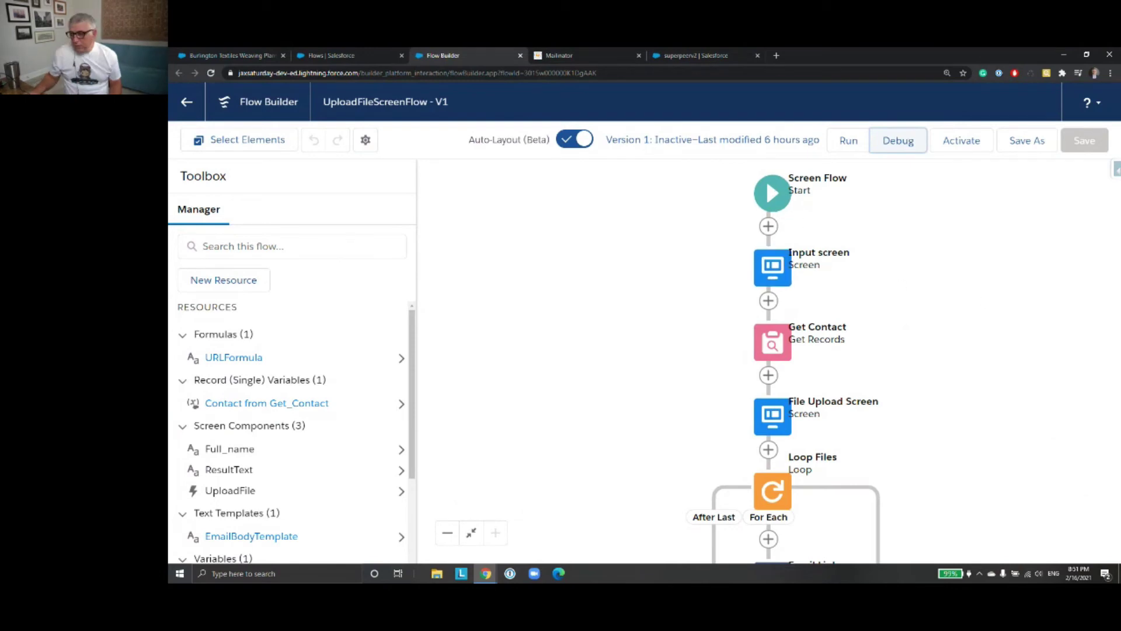
Inspect the Full name field in UploadFileScreenFlow's Input screen element and close the screen editor
double_click(764, 276)
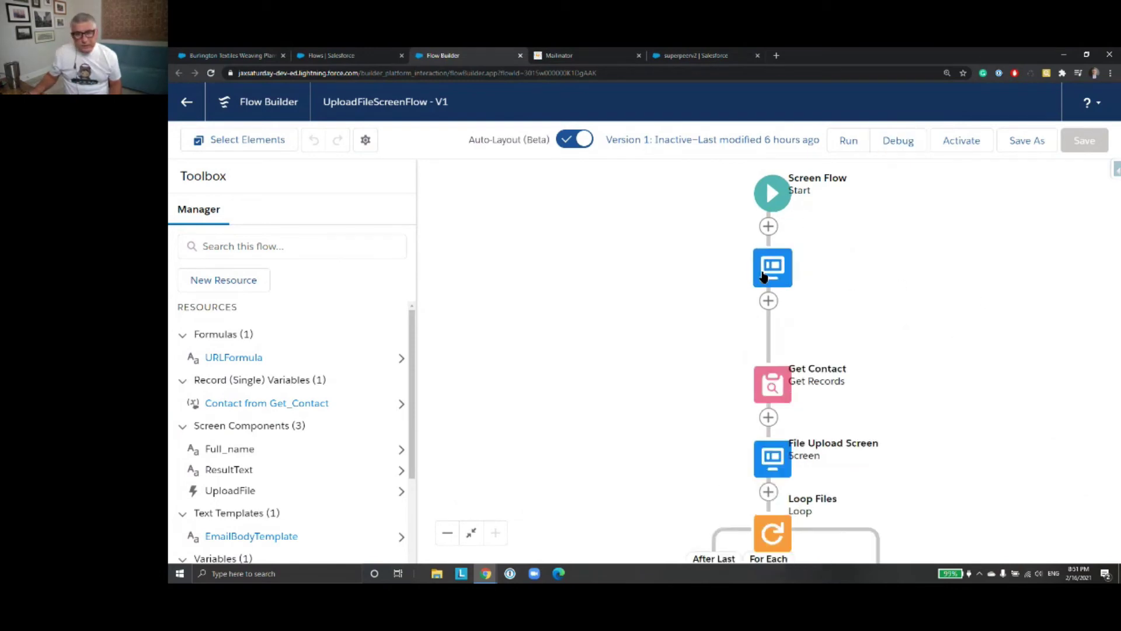
left_click(764, 277)
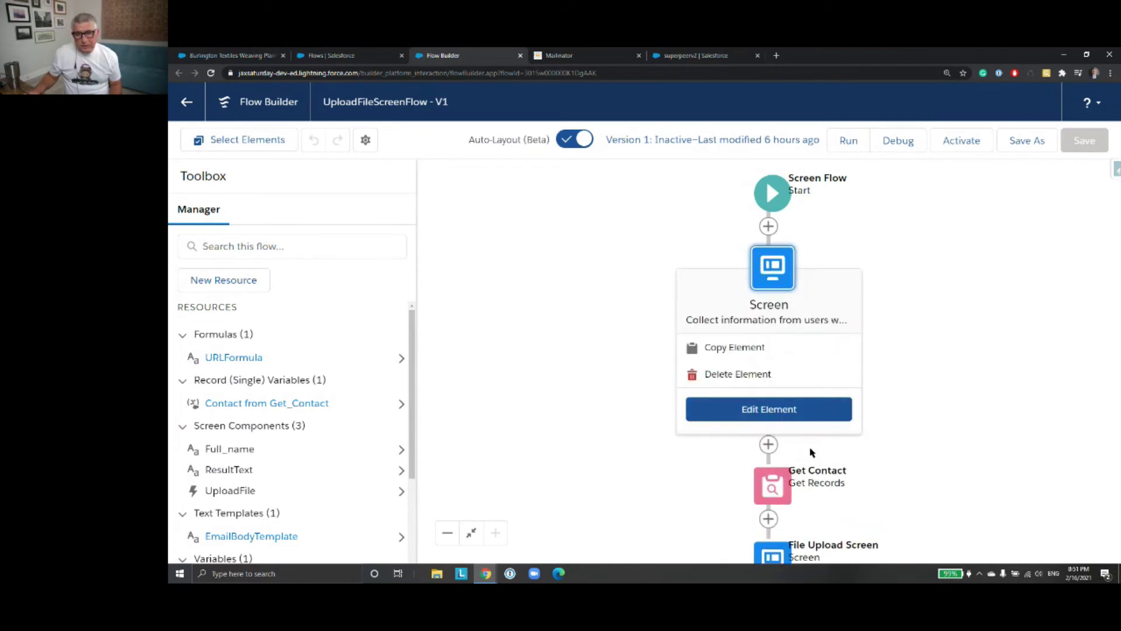
left_click(804, 419)
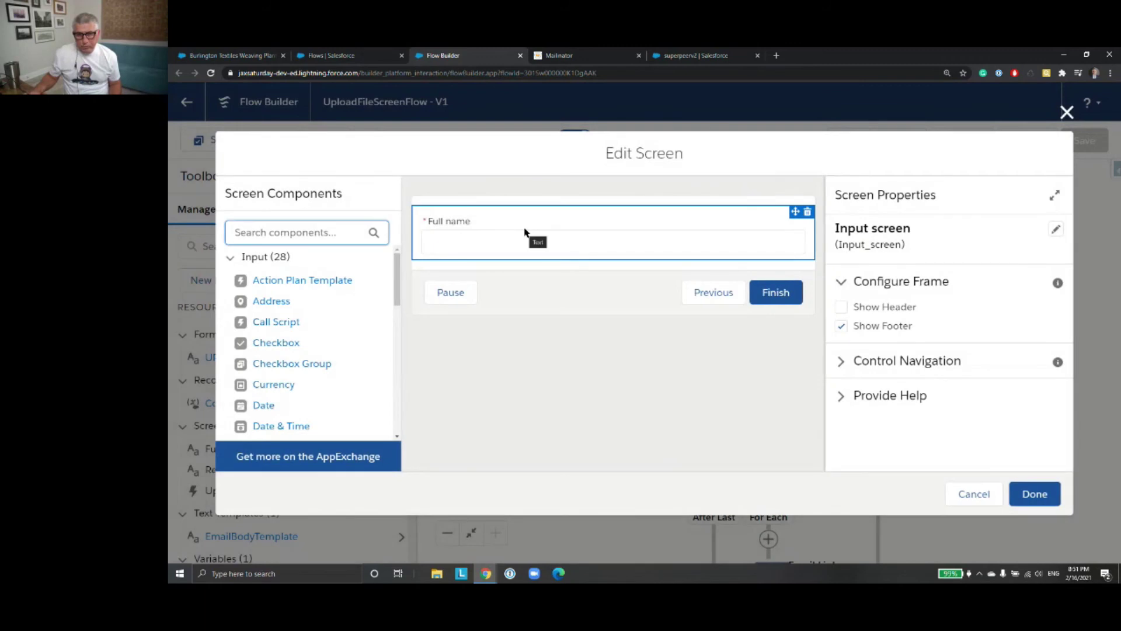
left_click(1068, 112)
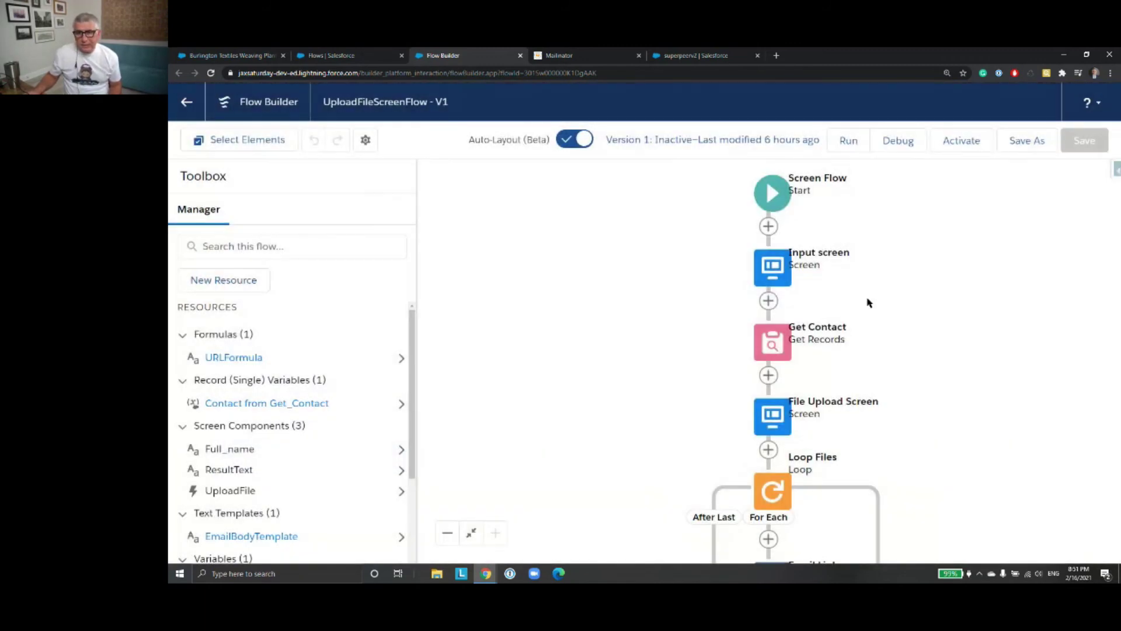
Review the Get Contact element's object, filter condition, sort order and record storage options, and accept the dialog
left_click(777, 346)
left_click(777, 347)
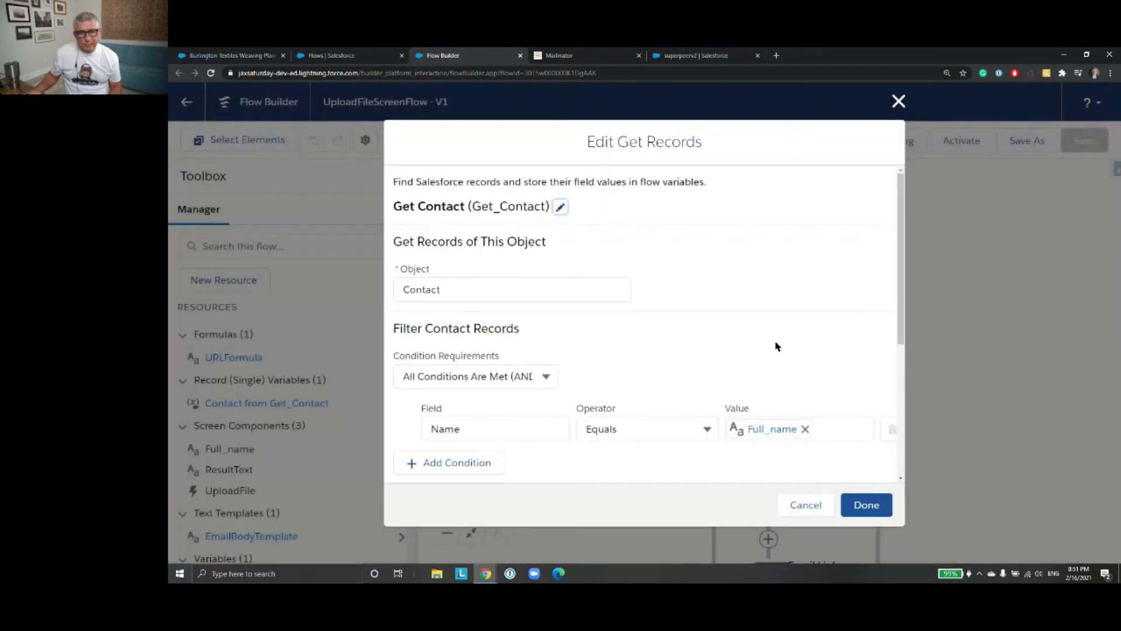
left_click_drag(904, 291, 907, 308)
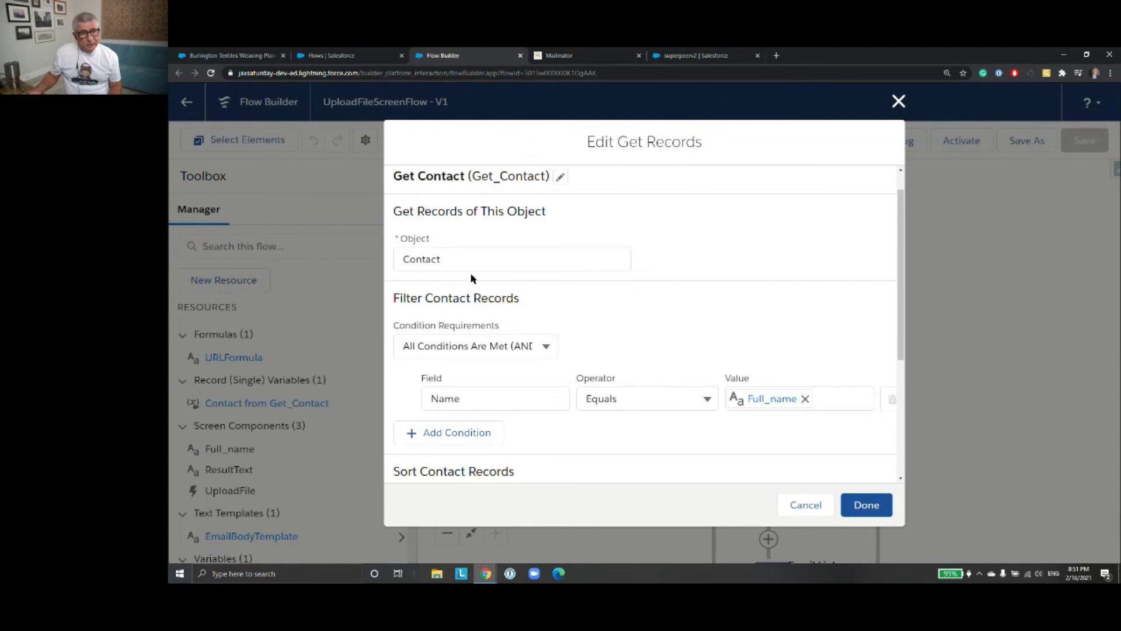
left_click_drag(900, 332, 910, 489)
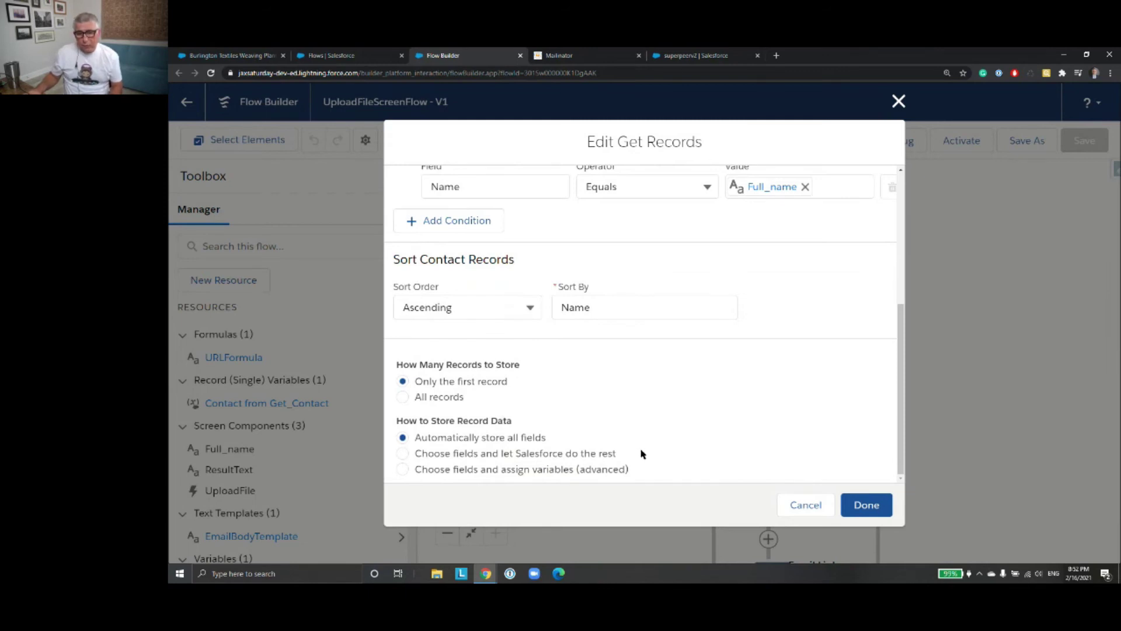
left_click(884, 506)
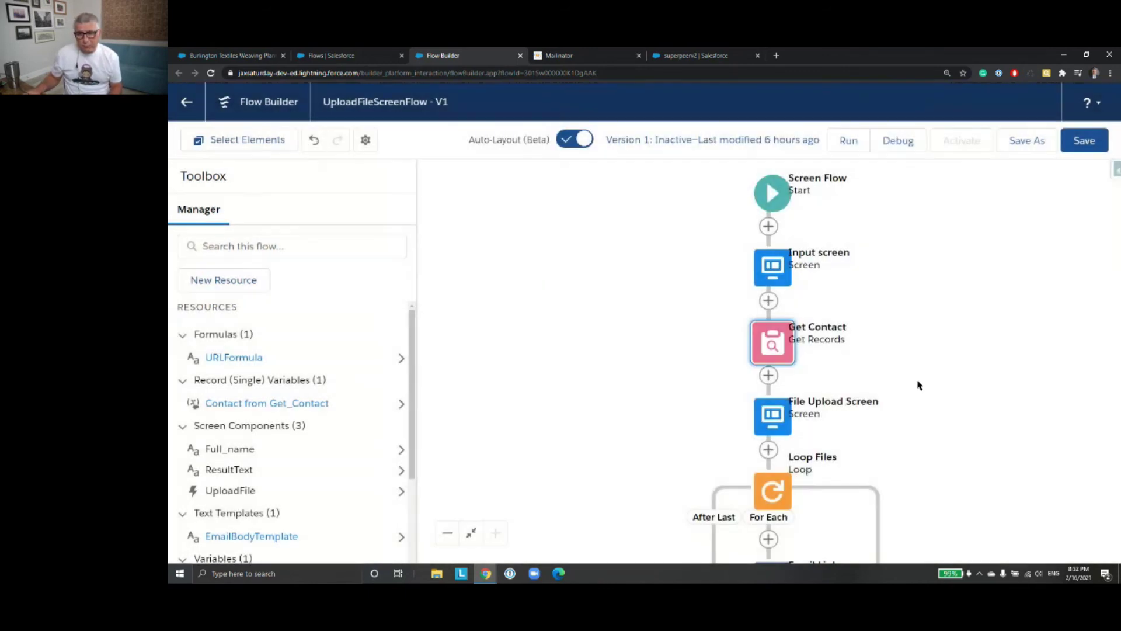
Open the File Upload Screen and examine the File Upload component's settings through Related Record ID, cancelling the editor when finished
scroll(937, 362, "down", 3)
left_click(742, 251)
double_click(742, 251)
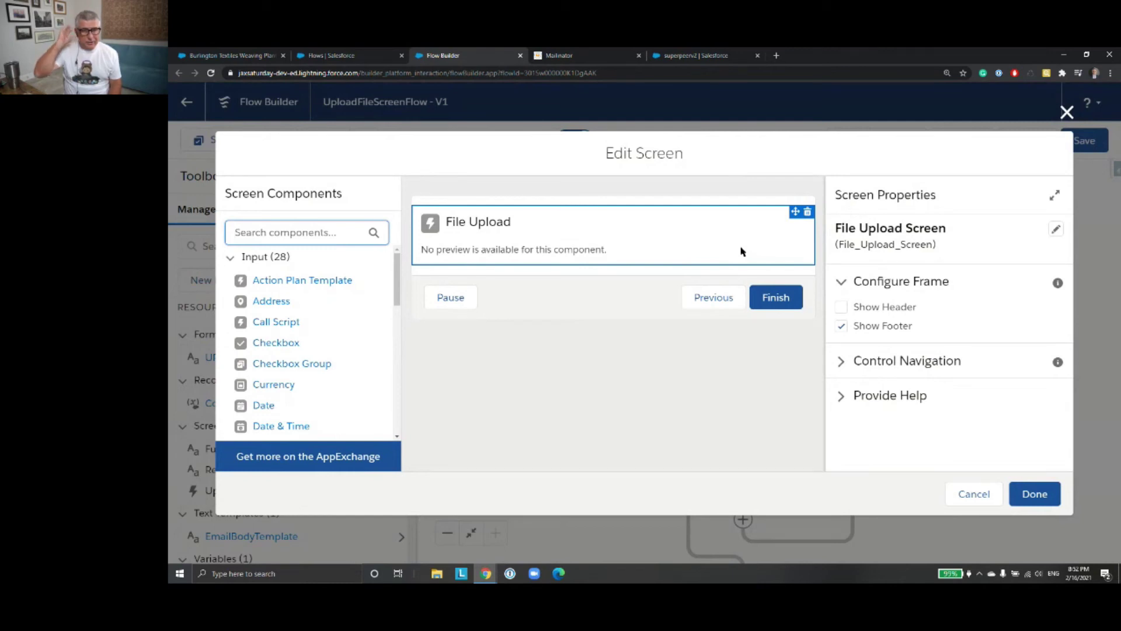
left_click_drag(396, 292, 400, 362)
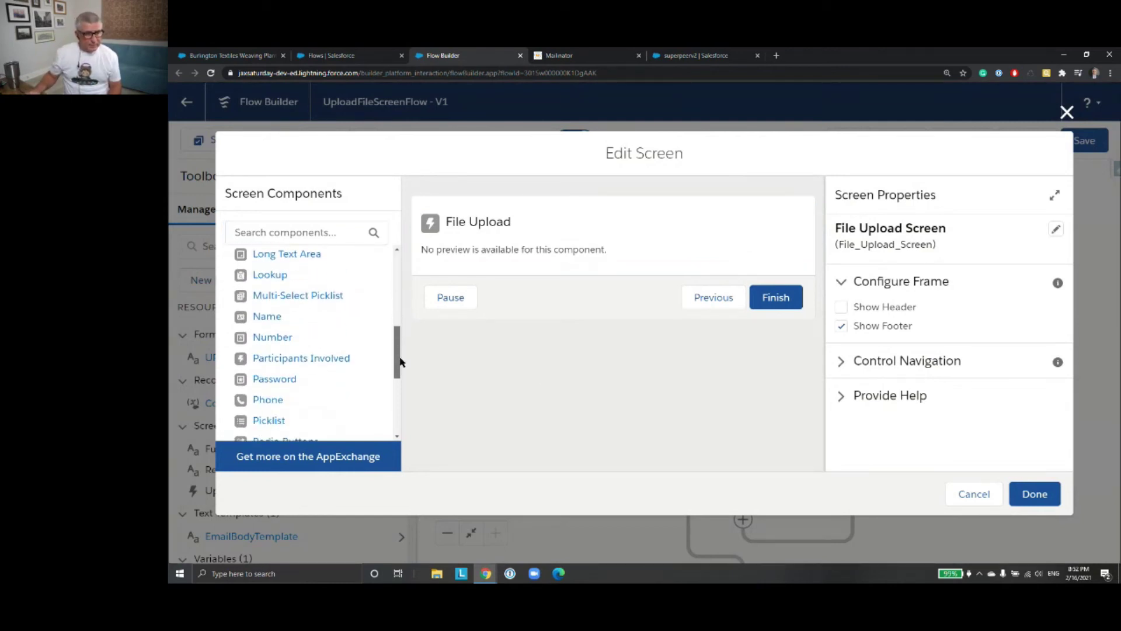
left_click(521, 233)
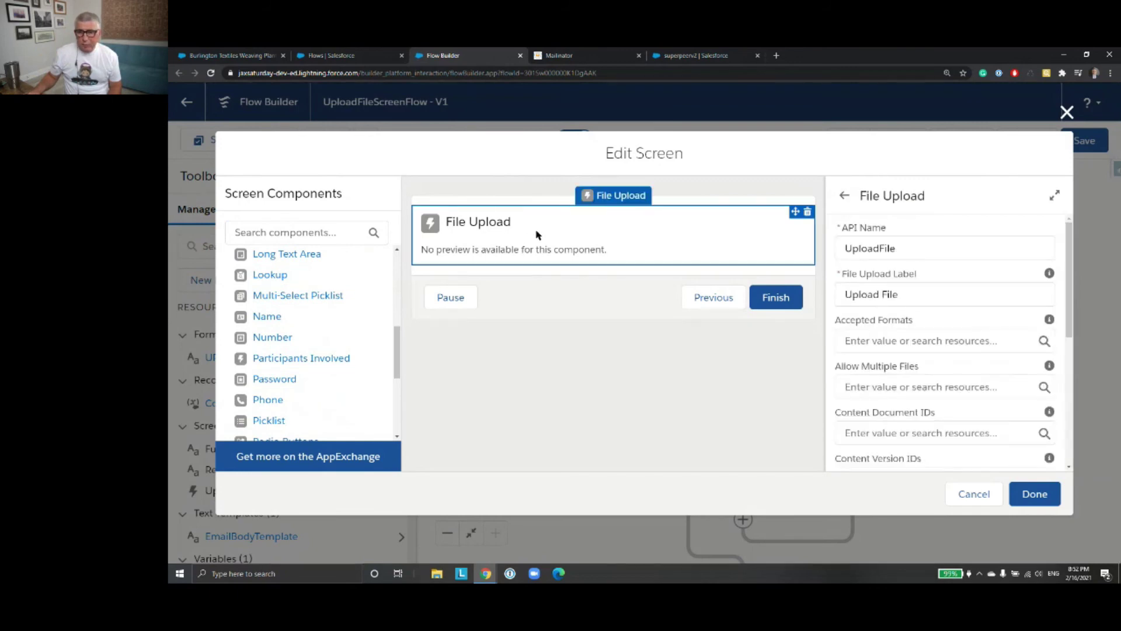
left_click_drag(1072, 269, 1072, 404)
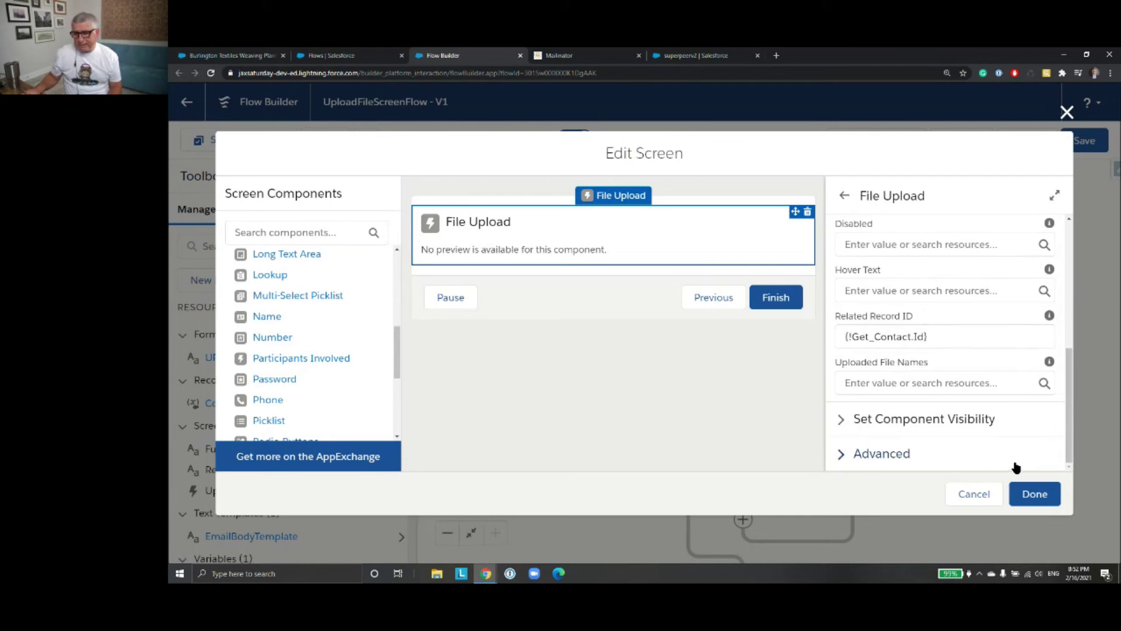
left_click(989, 496)
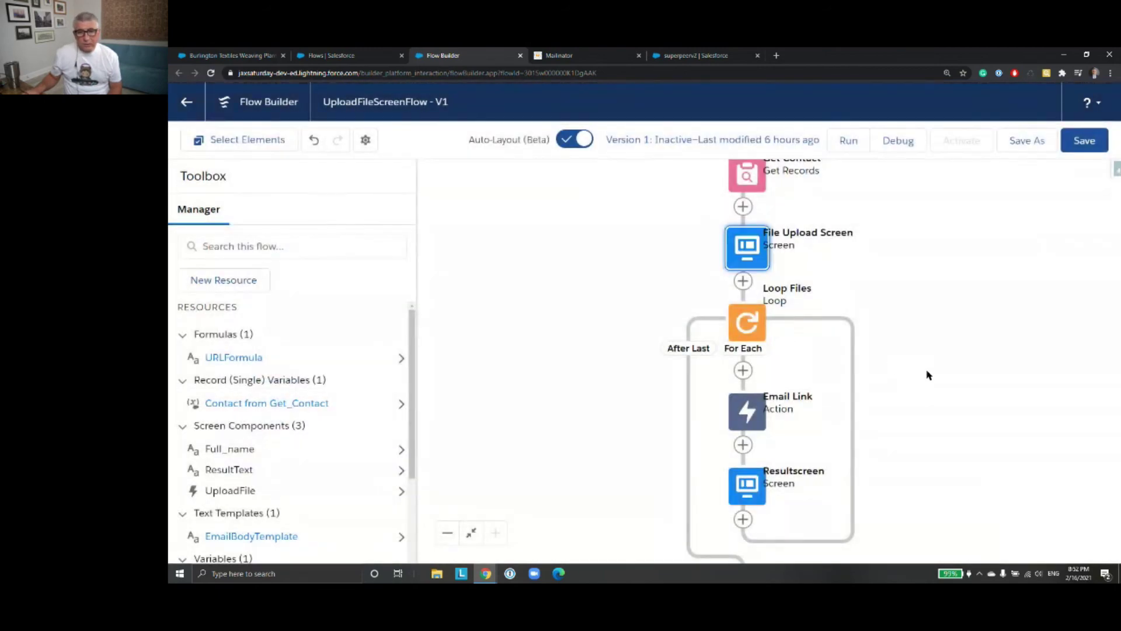
Reopen the File Upload Screen to recheck the File Upload component's Content Version IDs and Related Record ID inputs, and cancel
left_click_drag(923, 366, 926, 313)
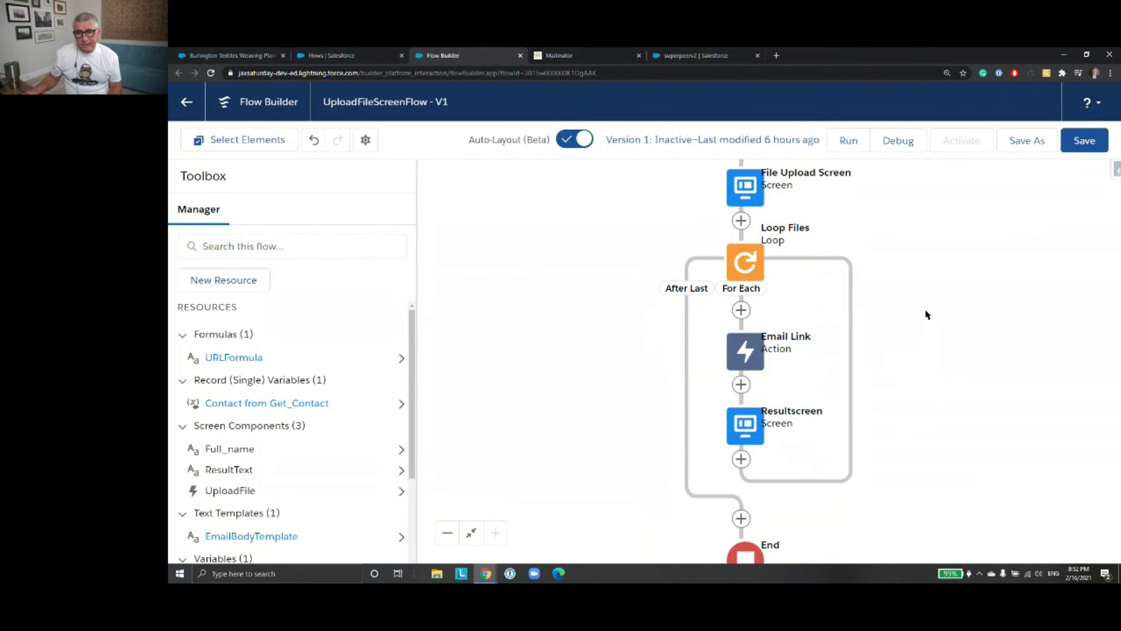
double_click(745, 197)
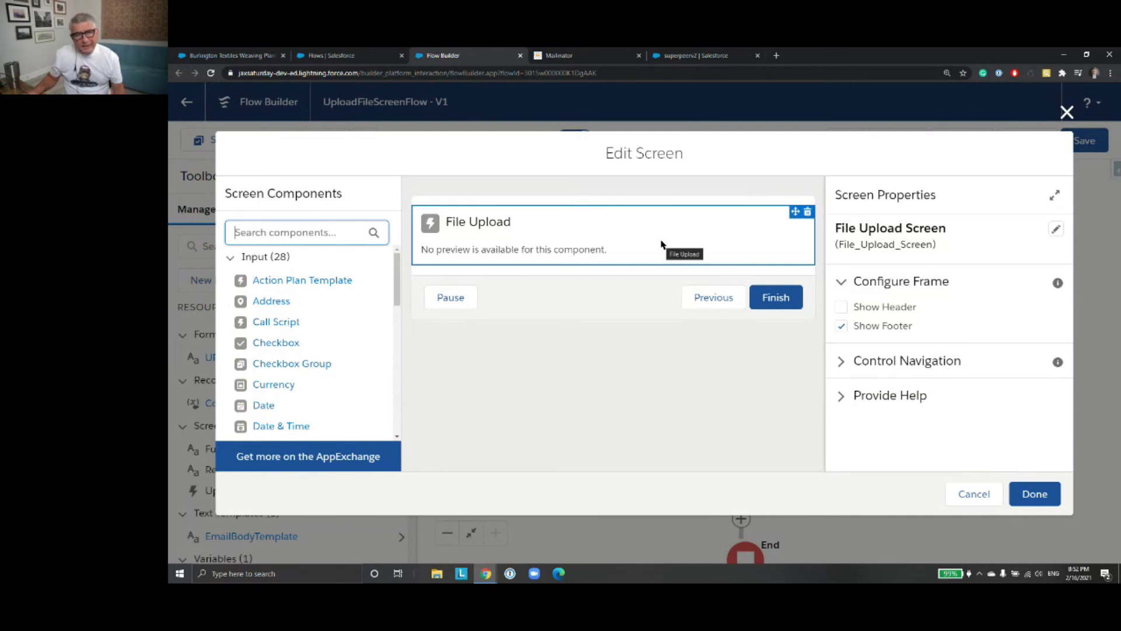
left_click(662, 244)
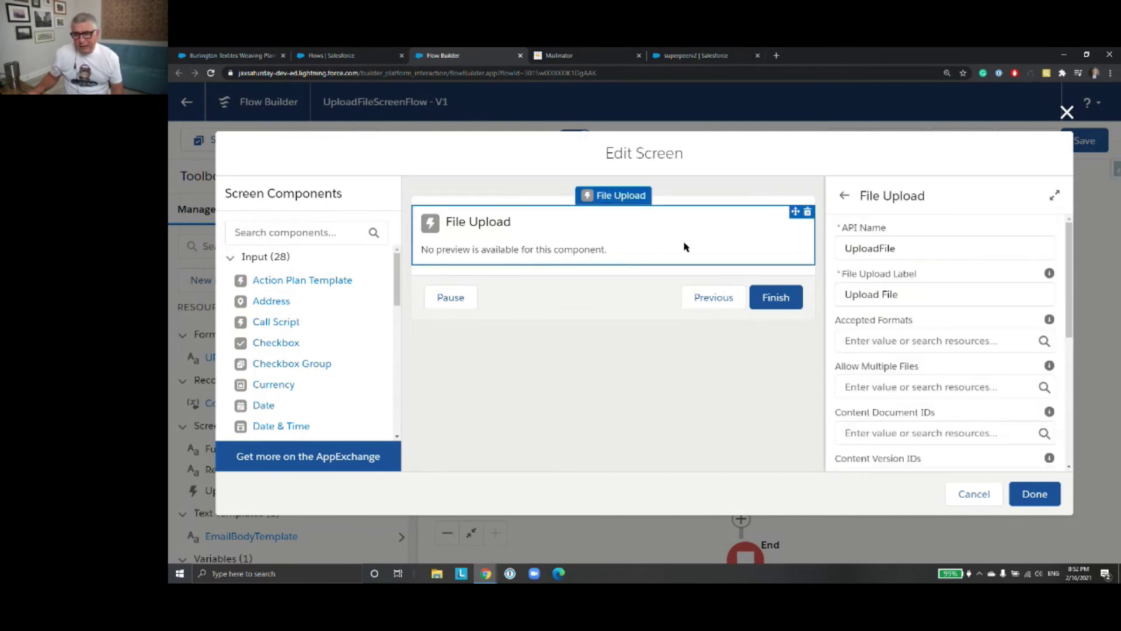
left_click_drag(1074, 299, 1072, 395)
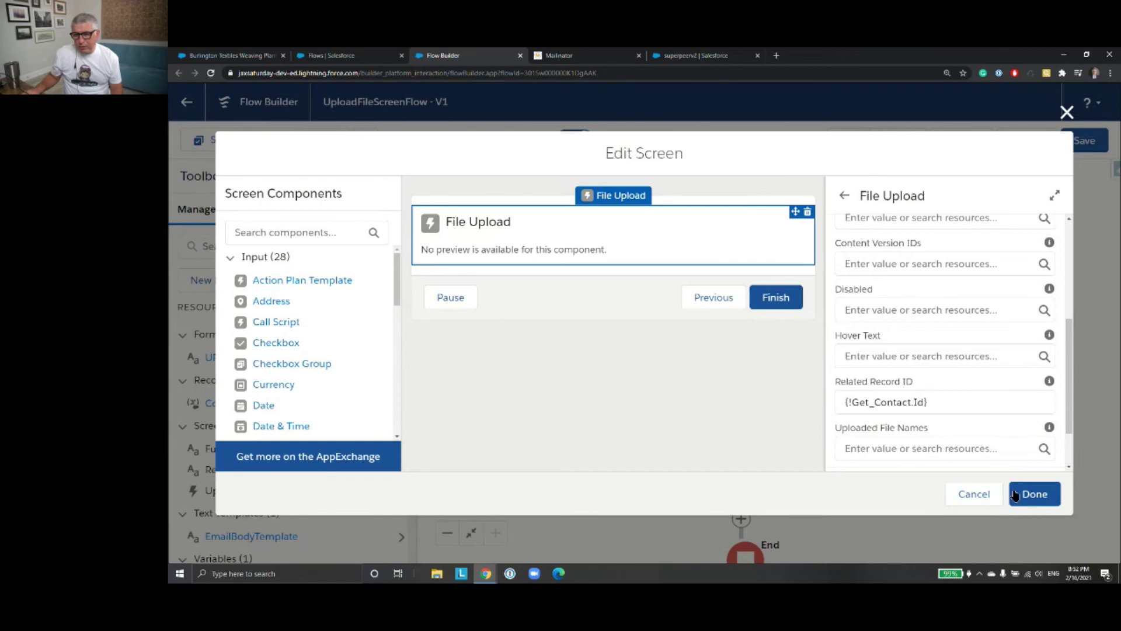
left_click(991, 499)
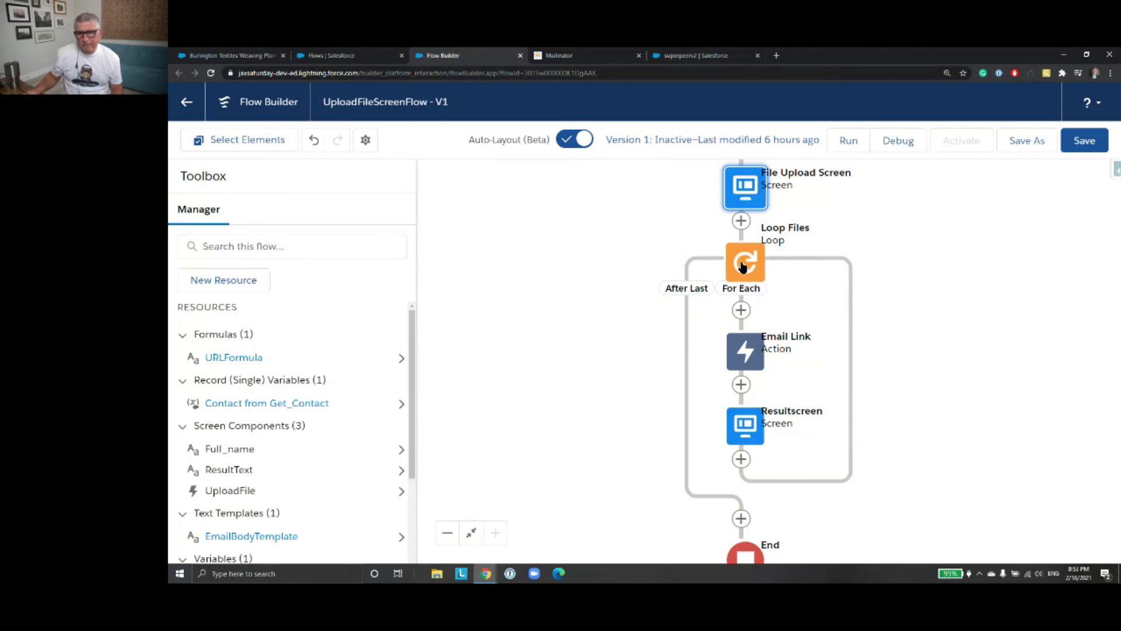
Review the Loop Files element's collection variable and iteration direction, and close the loop editor
double_click(742, 265)
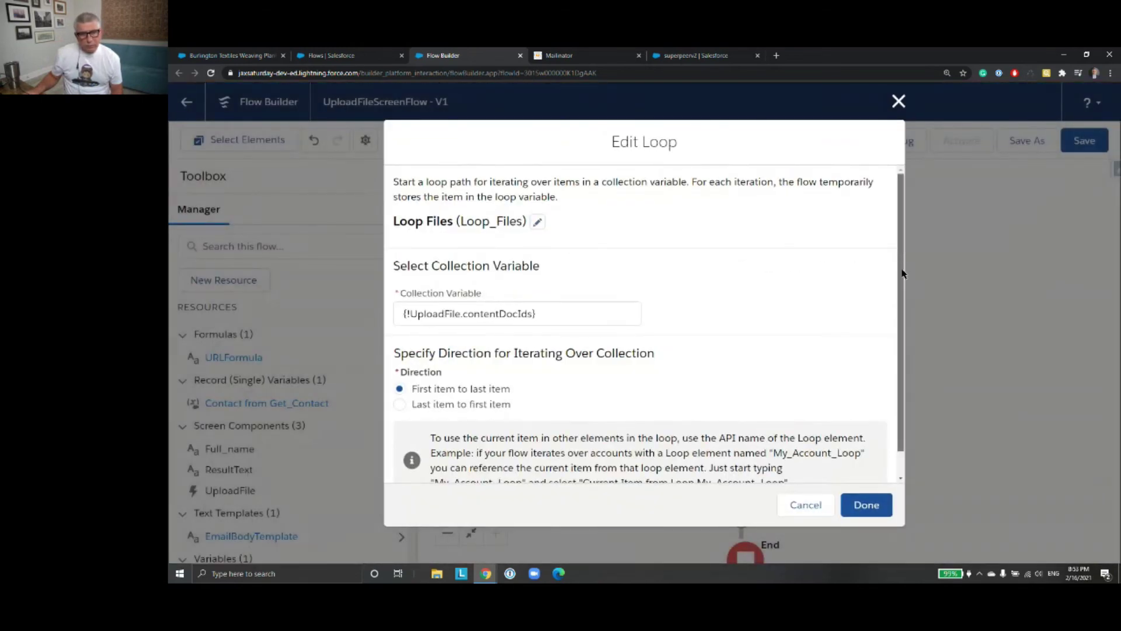
scroll(900, 280, "down", 1)
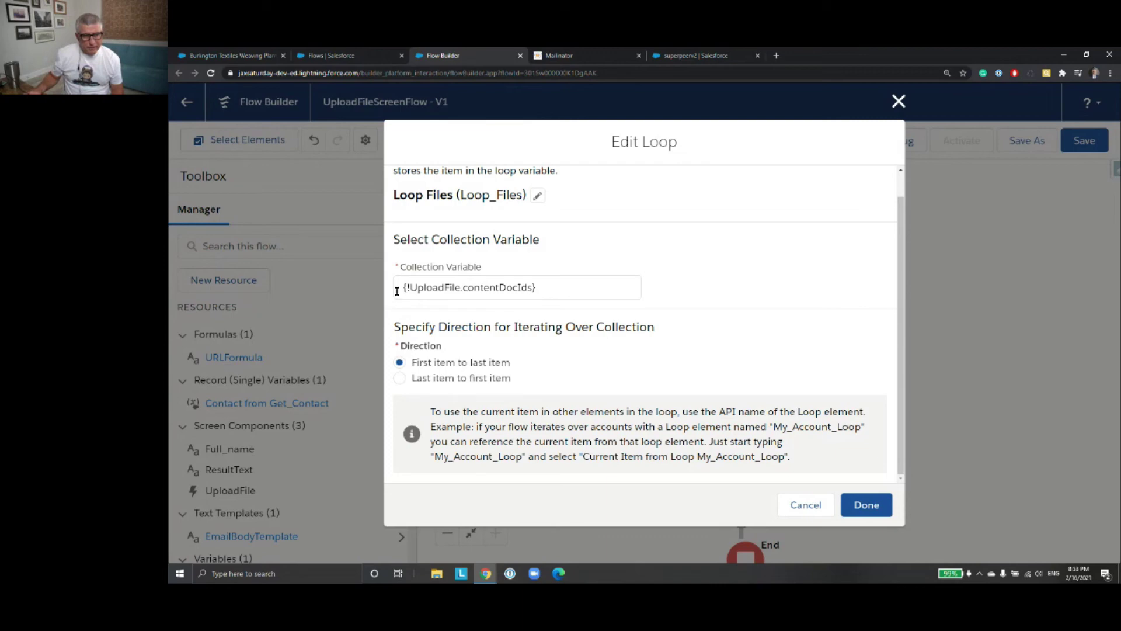
left_click(898, 102)
Reopen the File Upload Screen to check the File Upload component's API name and settings, and cancel the editor
scroll(935, 289, "up", 2)
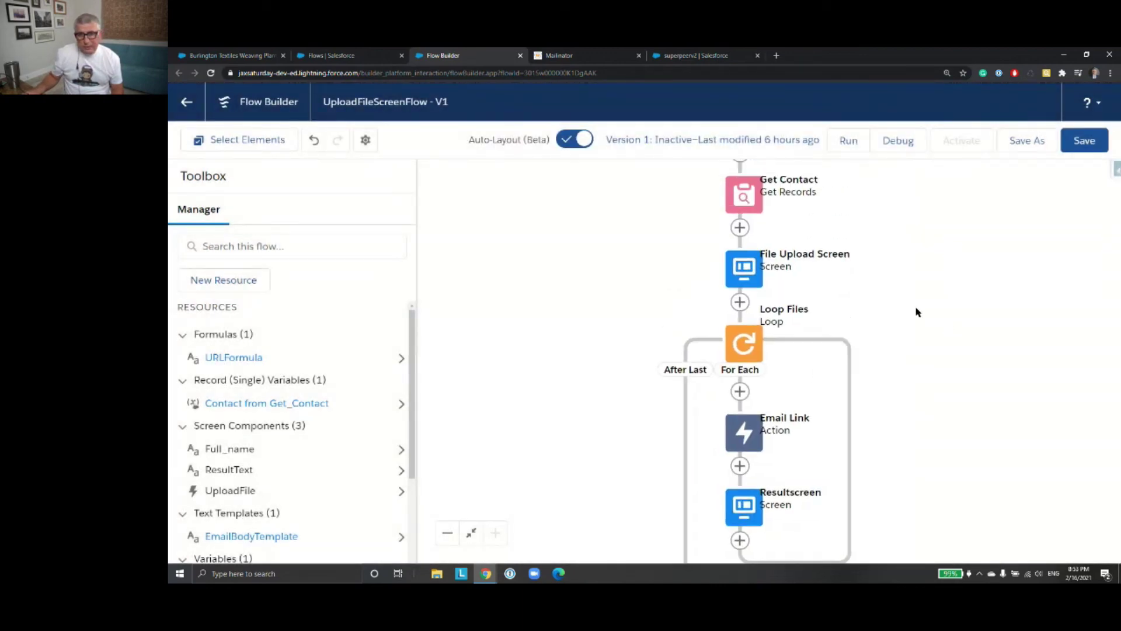
left_click(749, 275)
double_click(749, 274)
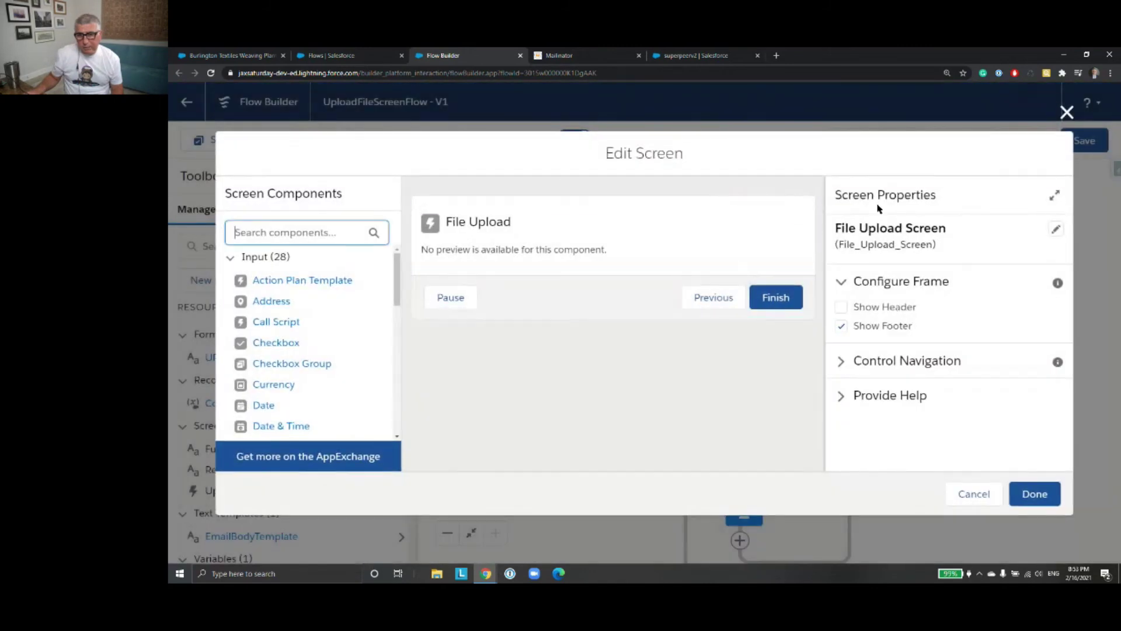
left_click(709, 243)
double_click(893, 247)
left_click(986, 496)
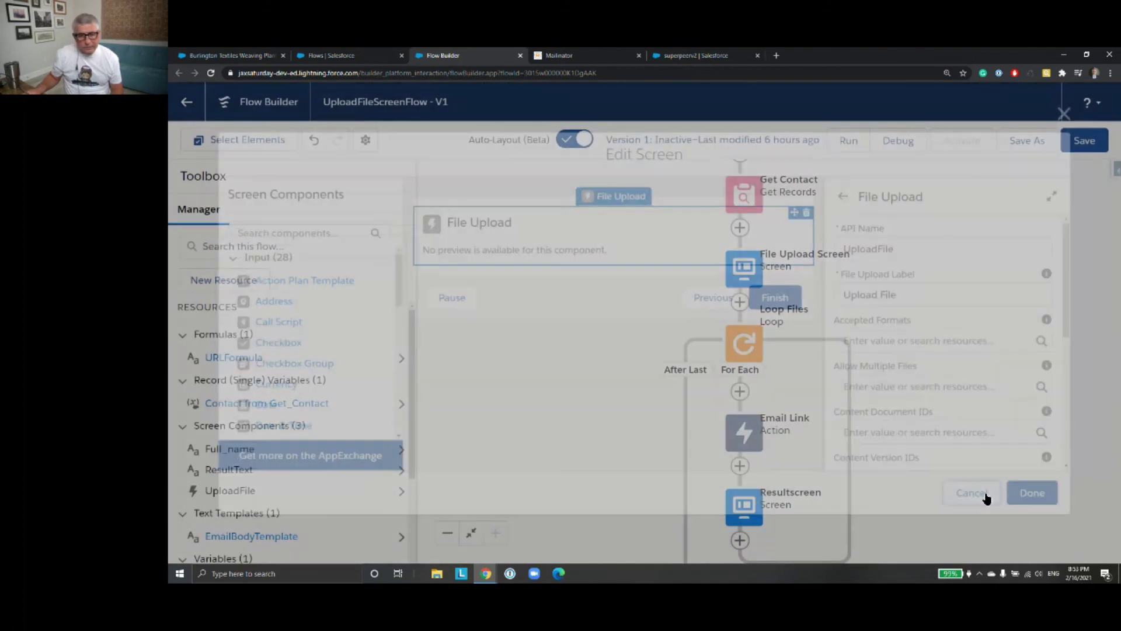
Review the contentDocIds reference in the Loop Files element's collection variable and accept the loop editor
double_click(750, 345)
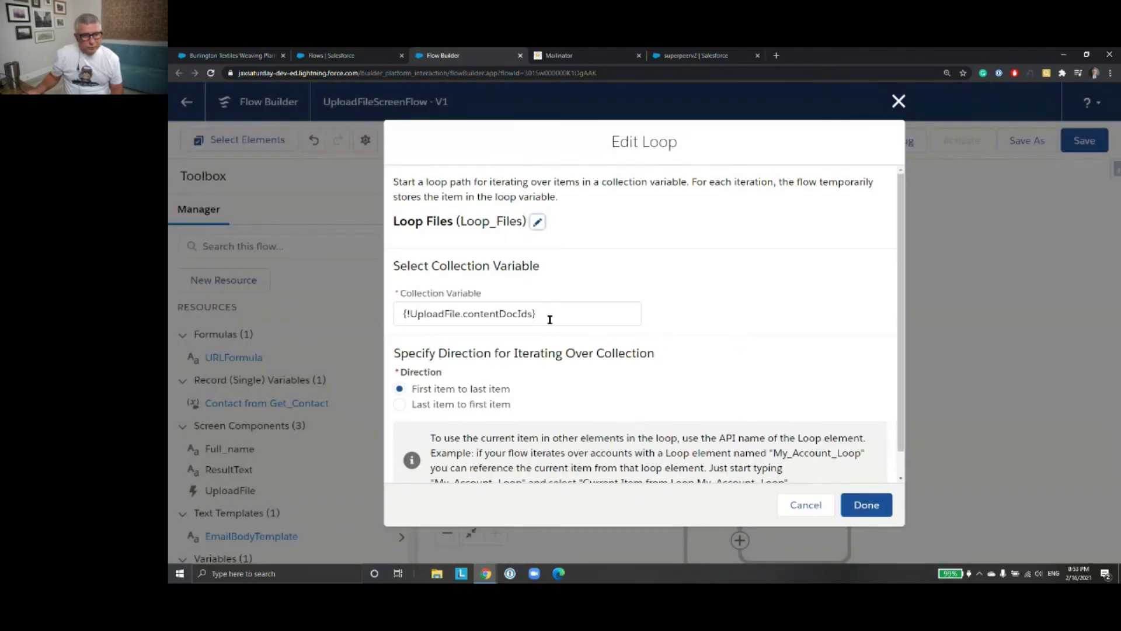
left_click(464, 314)
left_click_drag(463, 314, 565, 316)
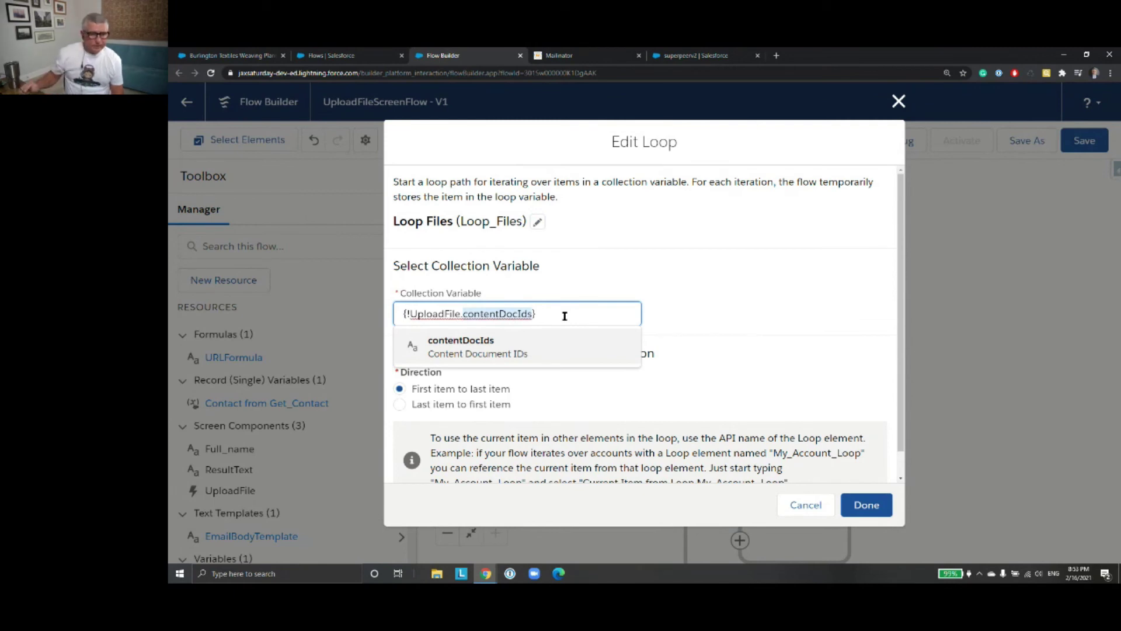
left_click(706, 266)
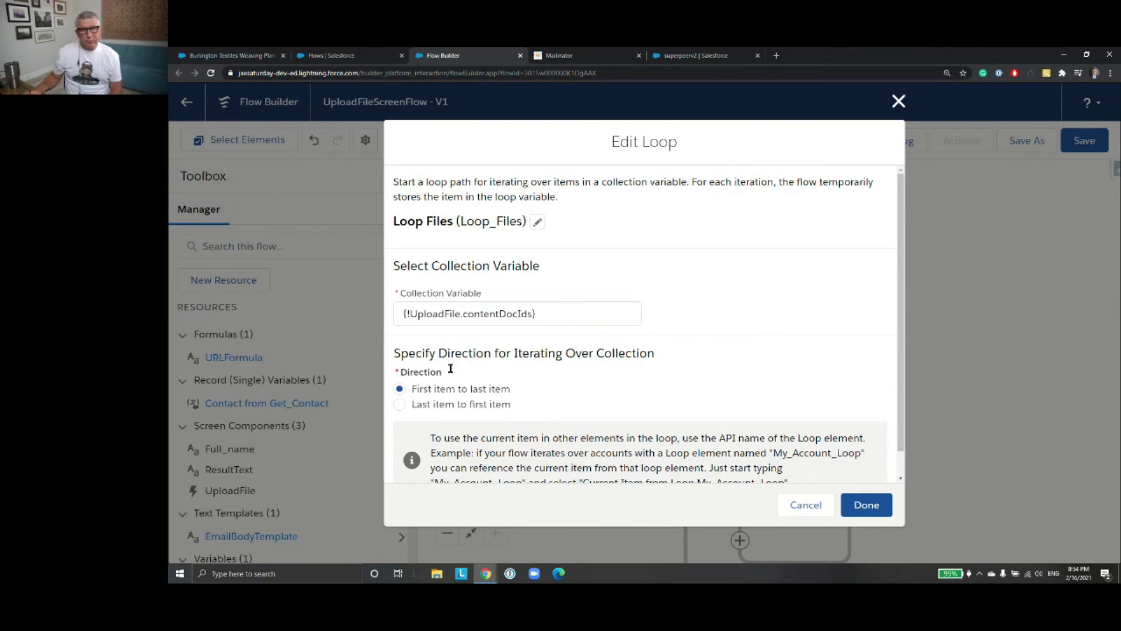
left_click(867, 504)
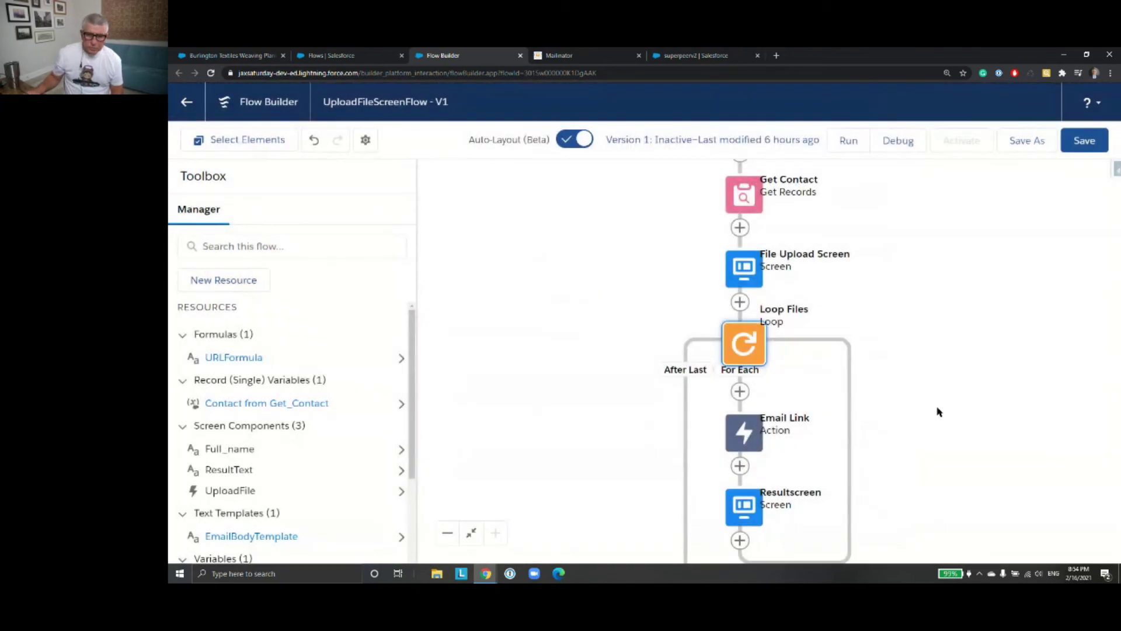
Open the Resultscreen element inside the loop to check its display text, and cancel the editor
scroll(921, 445, "down", 3)
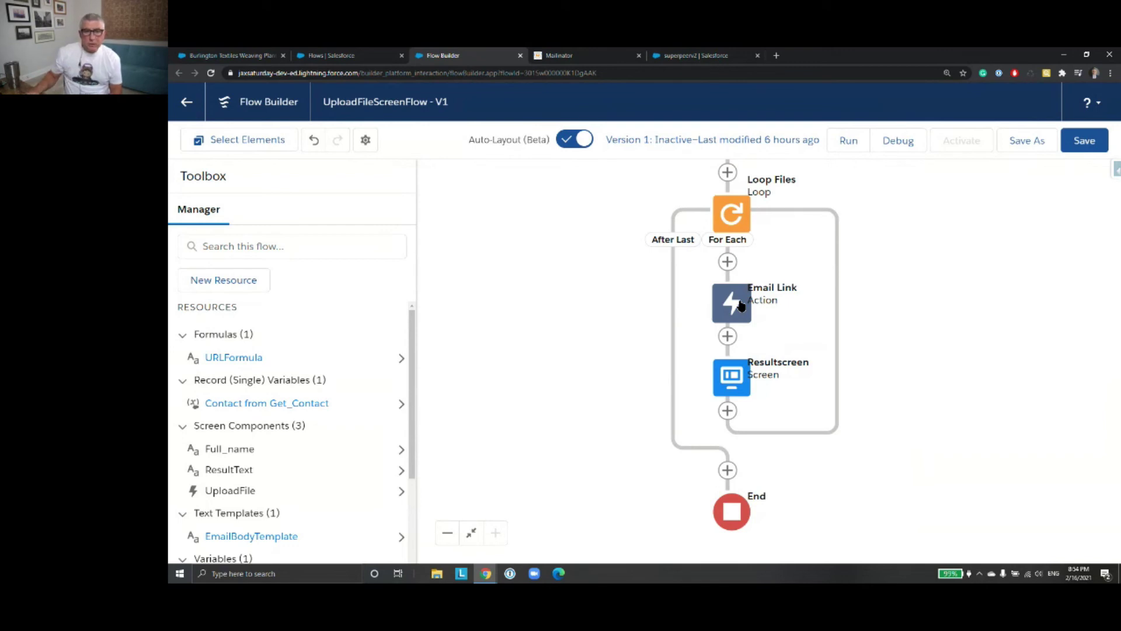
left_click(732, 388)
double_click(731, 386)
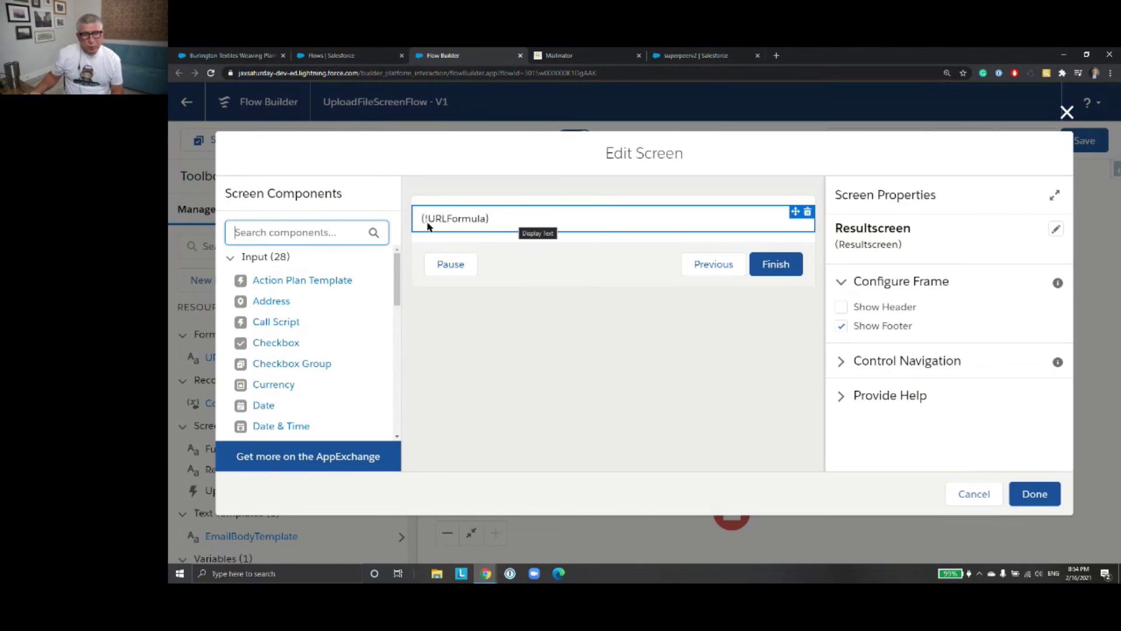
left_click(973, 494)
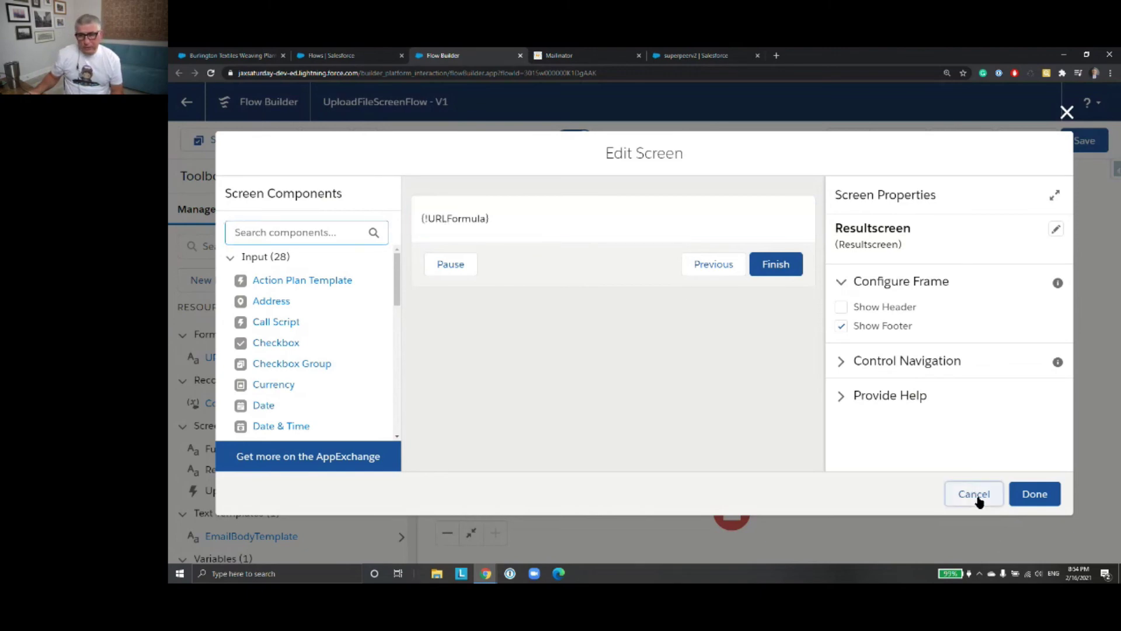
Review the Email Link action's body, subject and recipient inputs, and accept the dialog
double_click(737, 301)
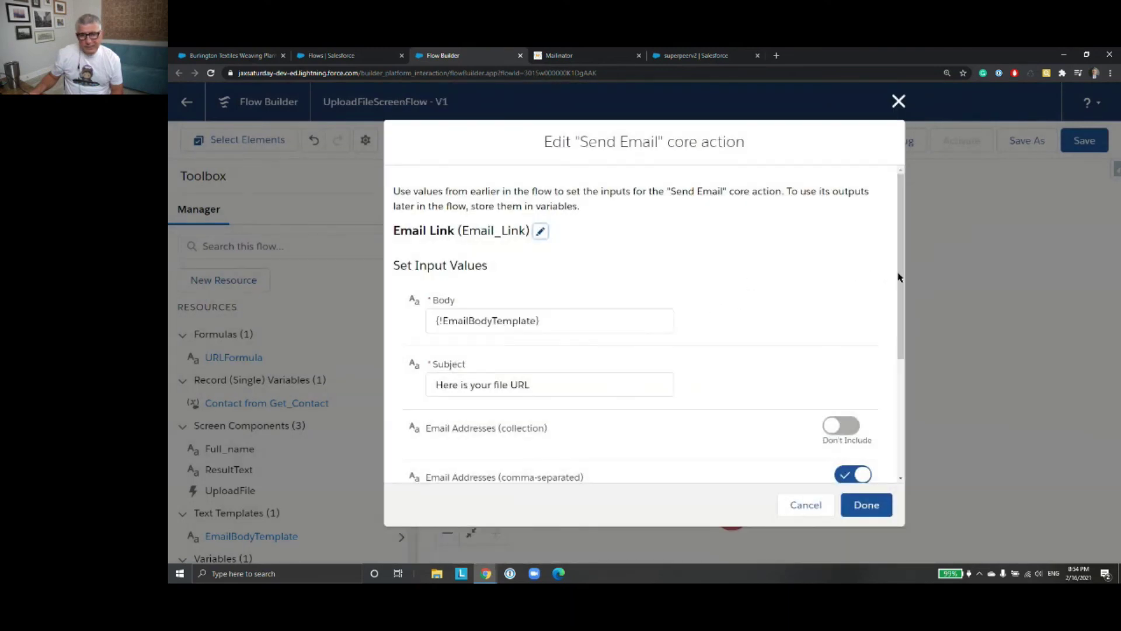
left_click_drag(900, 278, 905, 367)
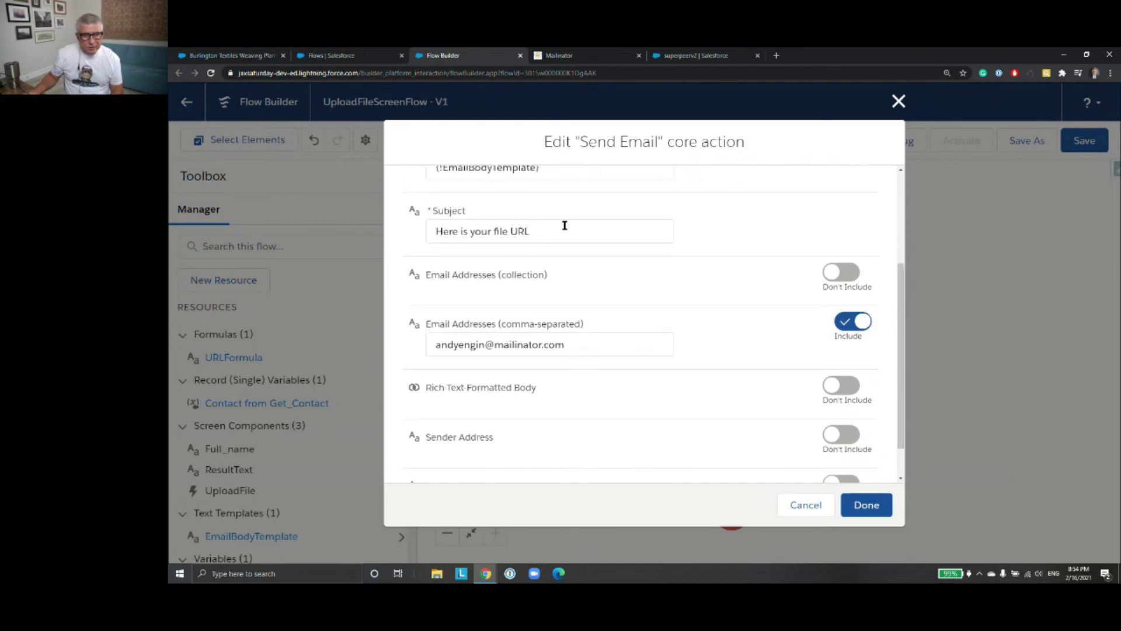
left_click_drag(899, 345, 903, 268)
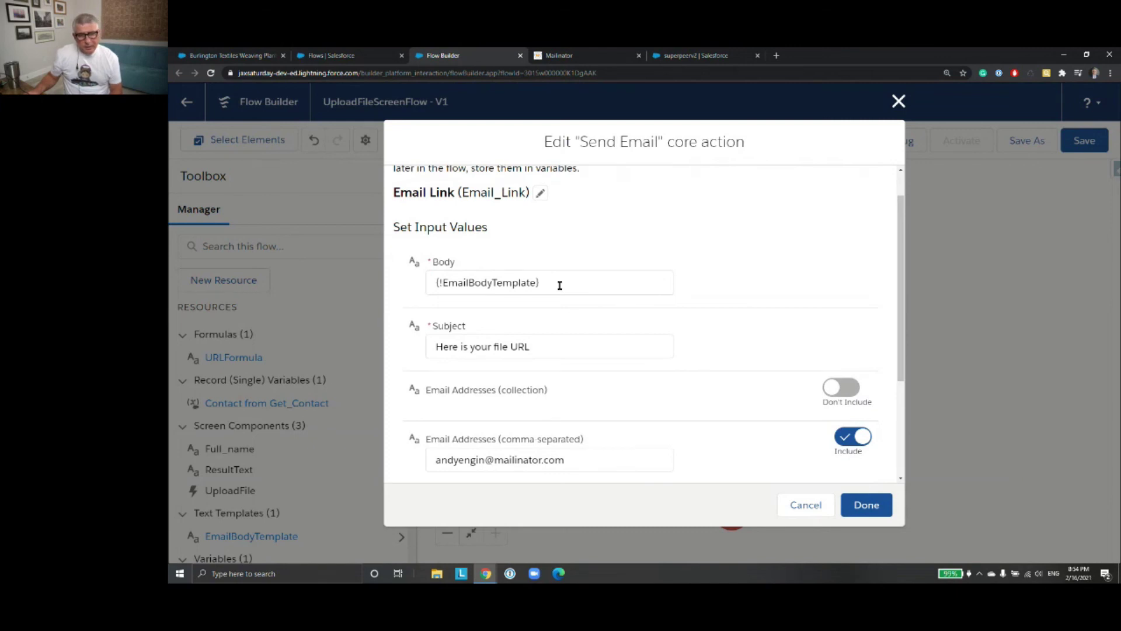
scroll(884, 350, "down", 5)
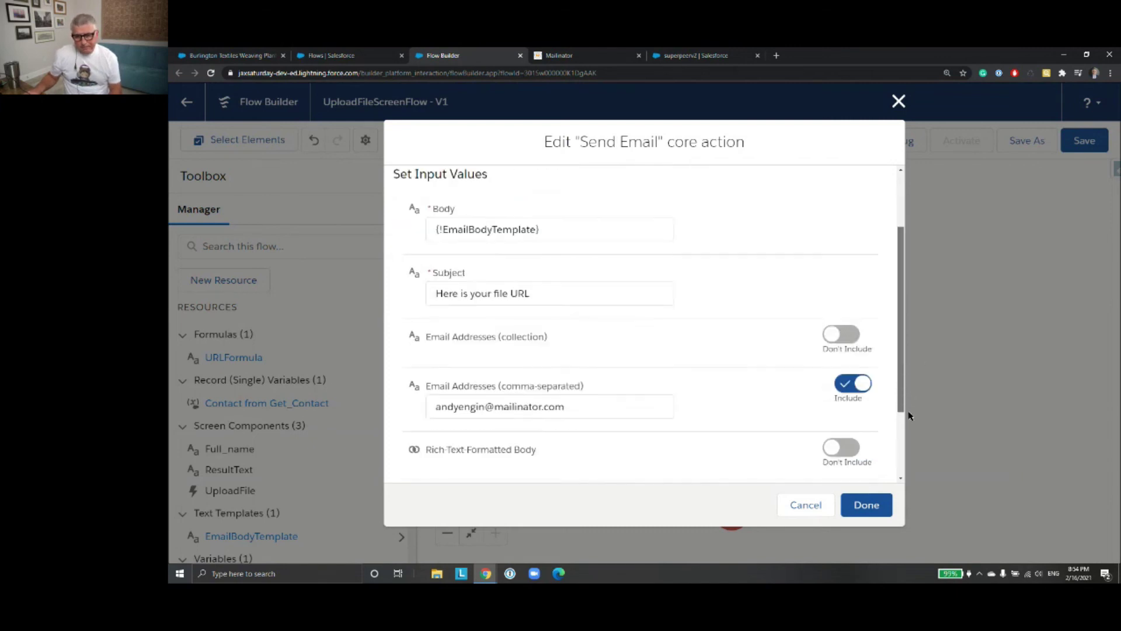
left_click(867, 505)
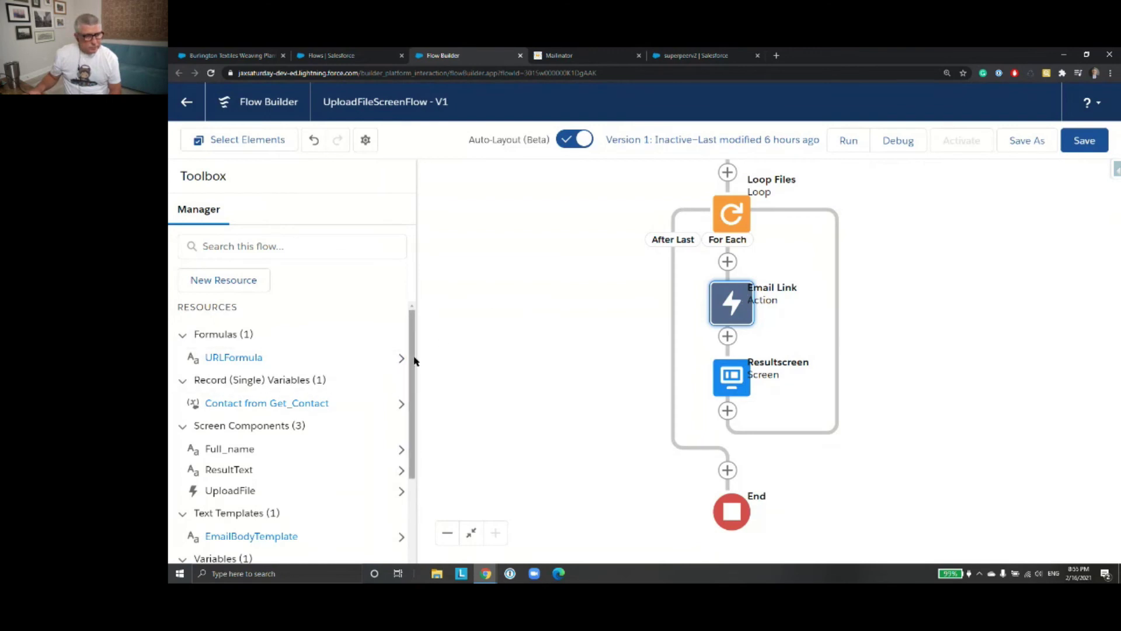
Open the EmailBodyTemplate text template from the flow's resources and view its body as plain text
left_click(521, 343)
left_click_drag(522, 343, 533, 342)
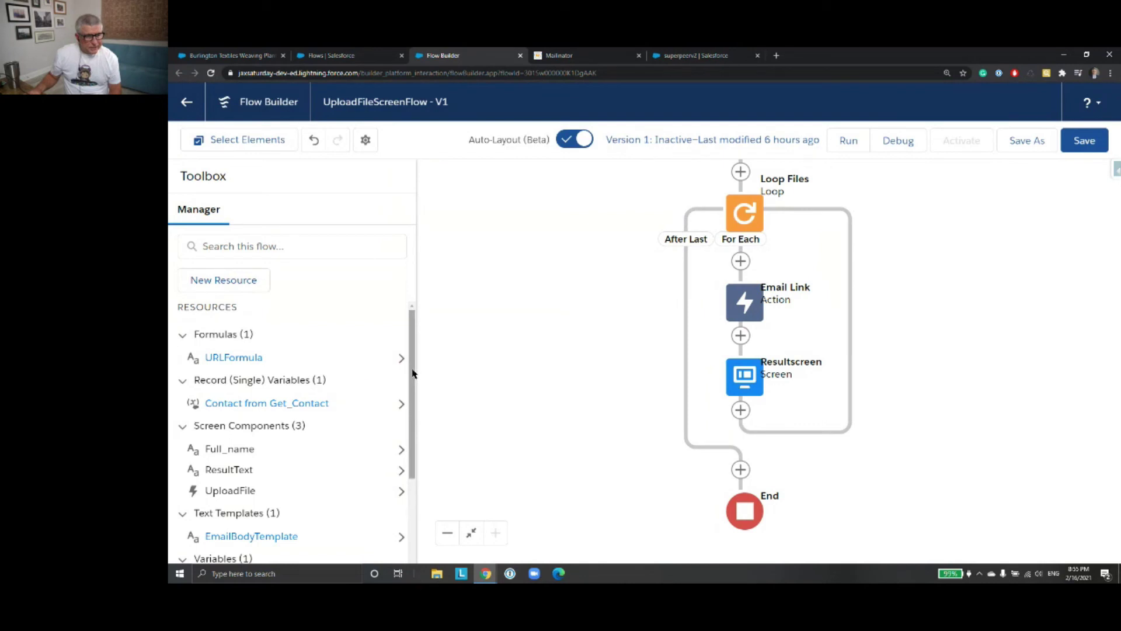
left_click_drag(413, 373, 419, 433)
left_click(283, 425)
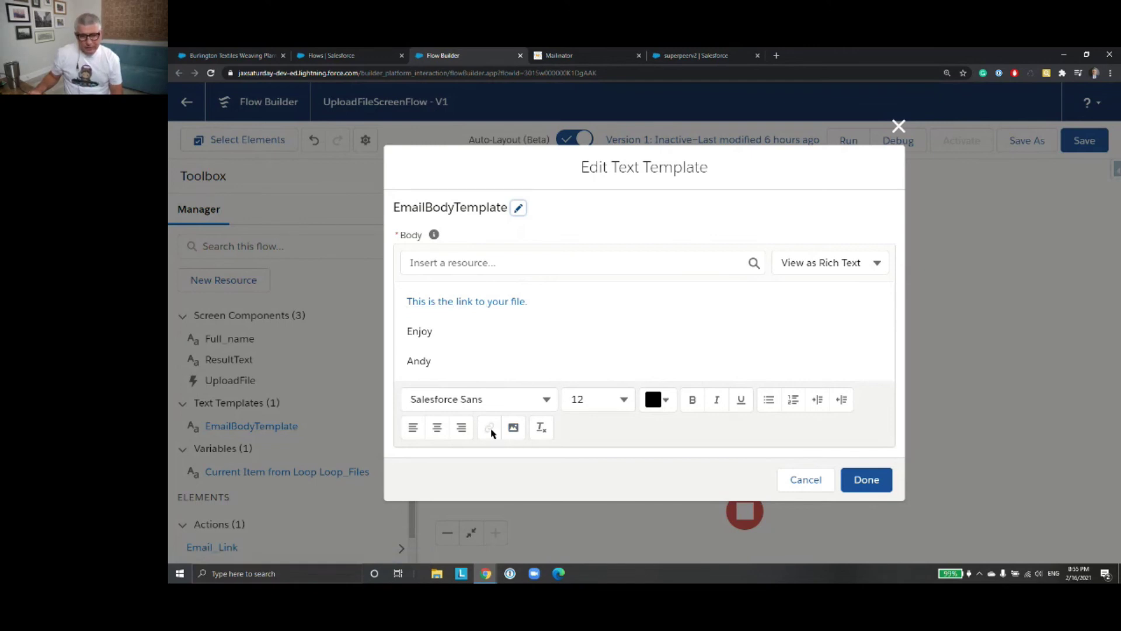
left_click(876, 264)
left_click(854, 322)
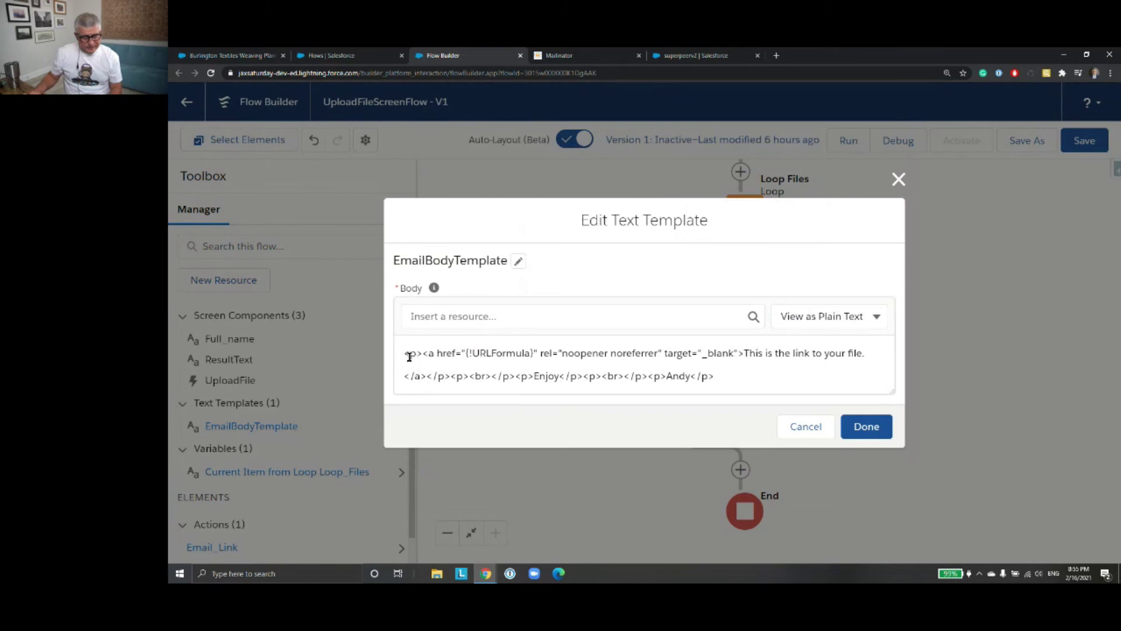
Examine the email body's HTML markup, highlighting the anchor's href attribute, the URLFormula reference and the link text
left_click_drag(404, 353, 740, 356)
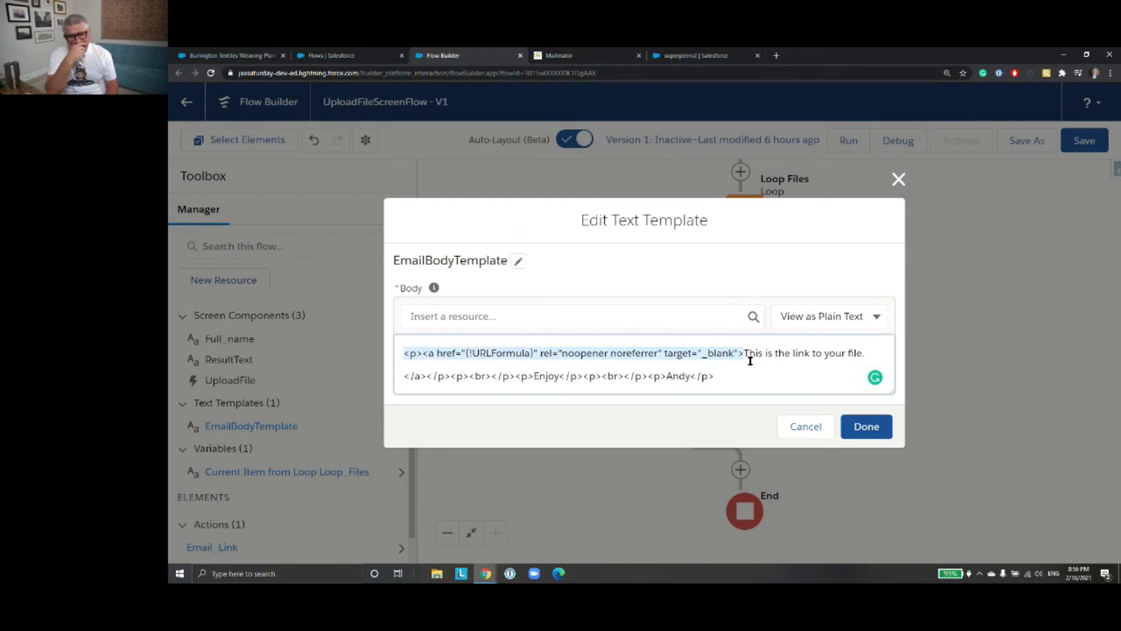
left_click(473, 353)
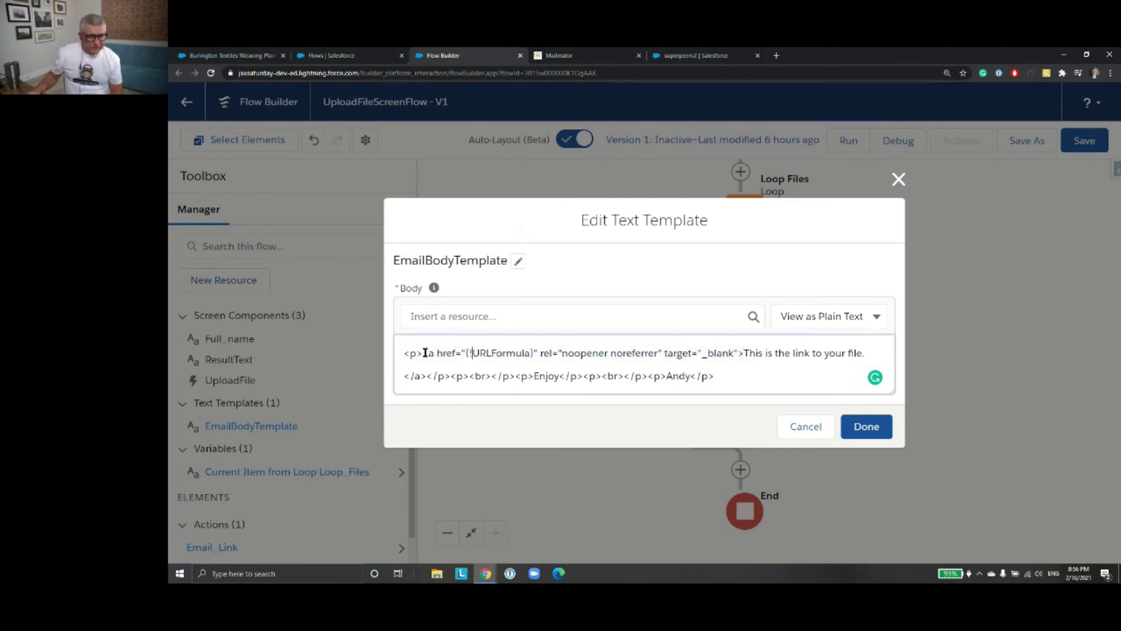
left_click_drag(424, 352, 454, 355)
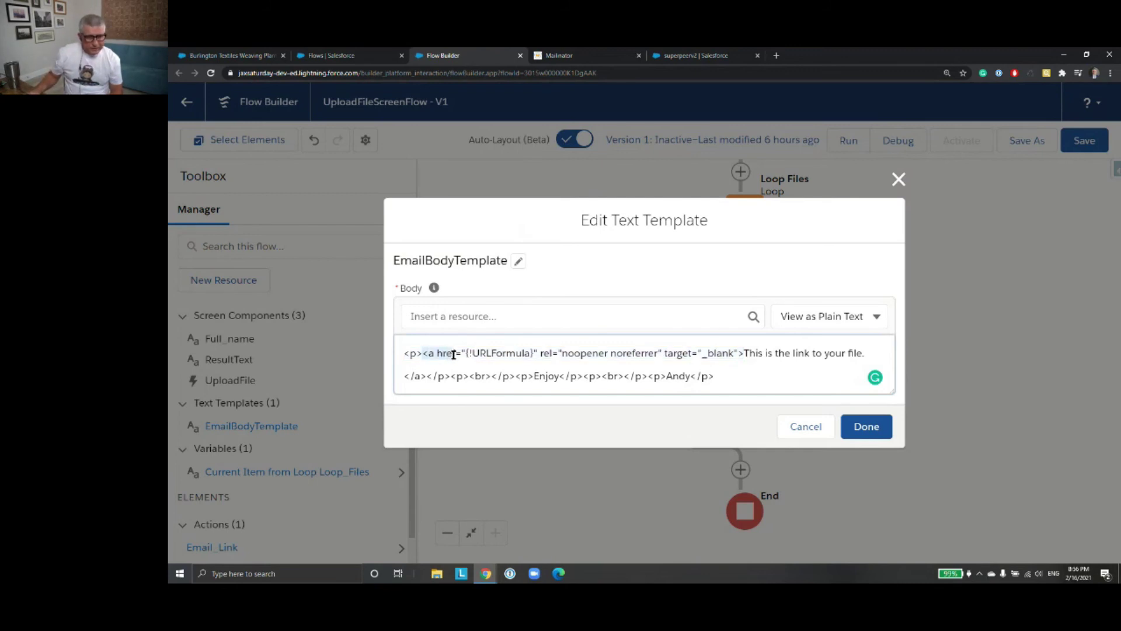
left_click_drag(453, 354, 462, 354)
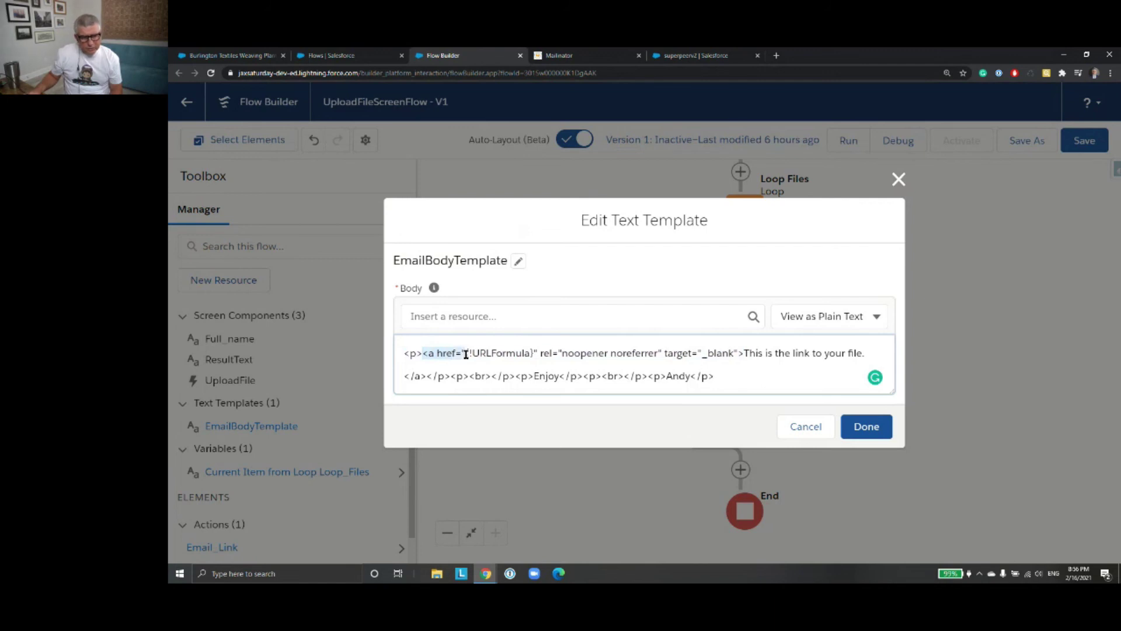
left_click(533, 353)
left_click_drag(534, 353, 467, 353)
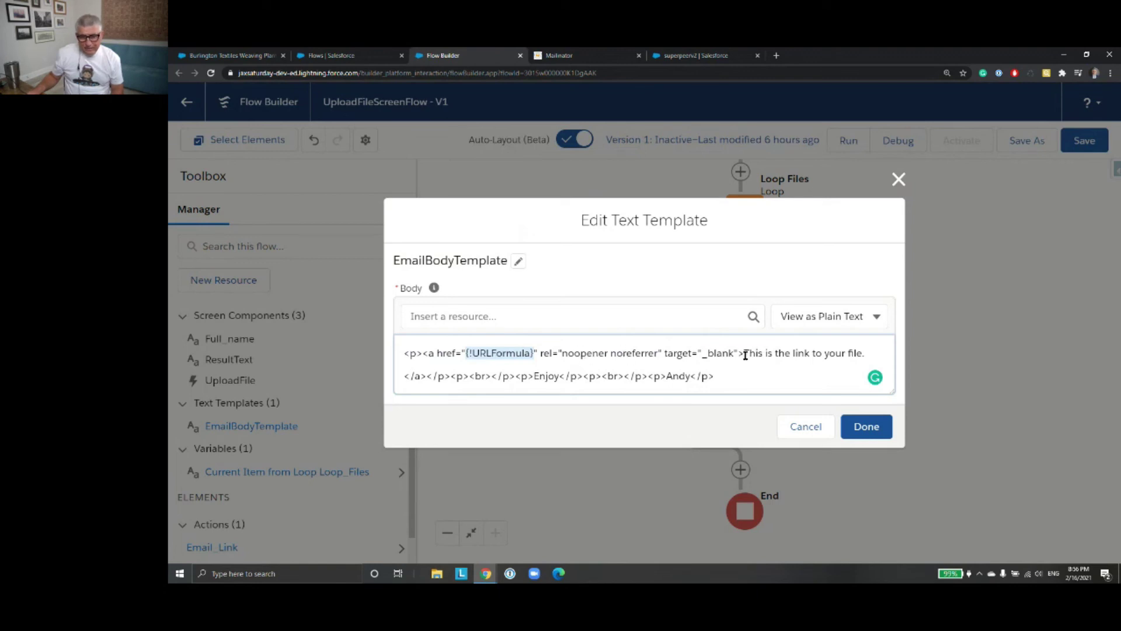
left_click_drag(745, 354, 869, 353)
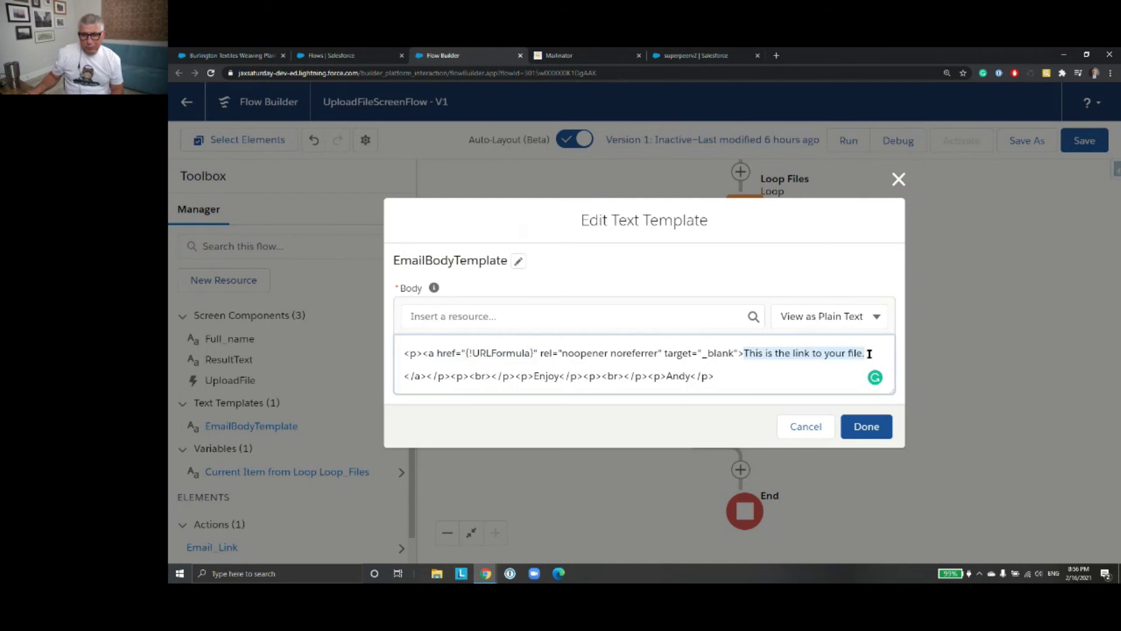
left_click(869, 353)
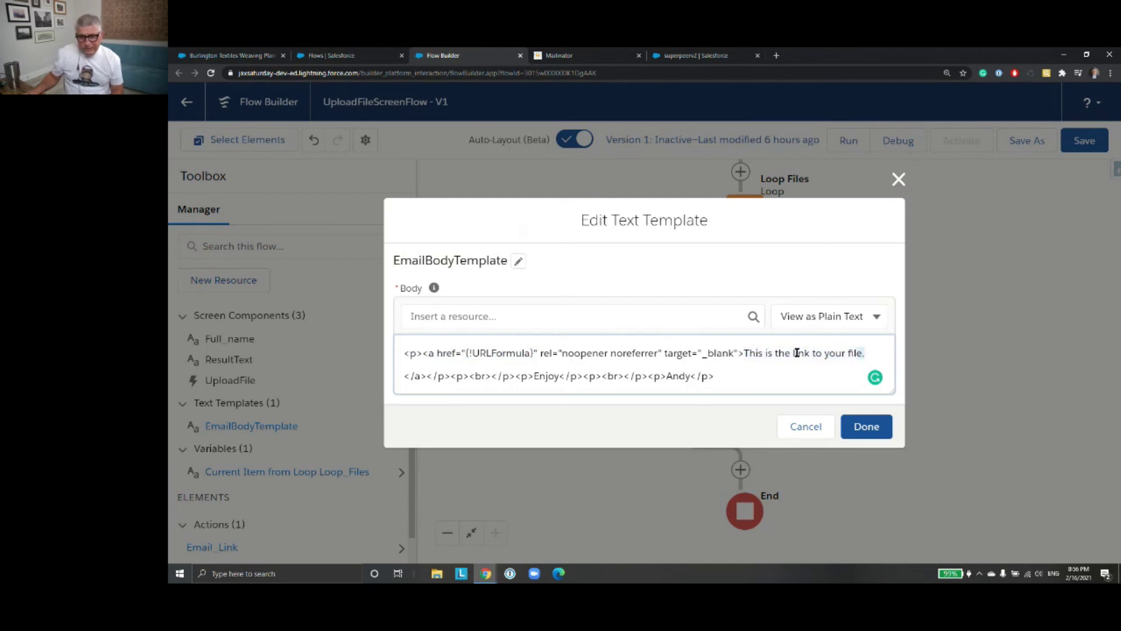
left_click_drag(797, 353, 741, 354)
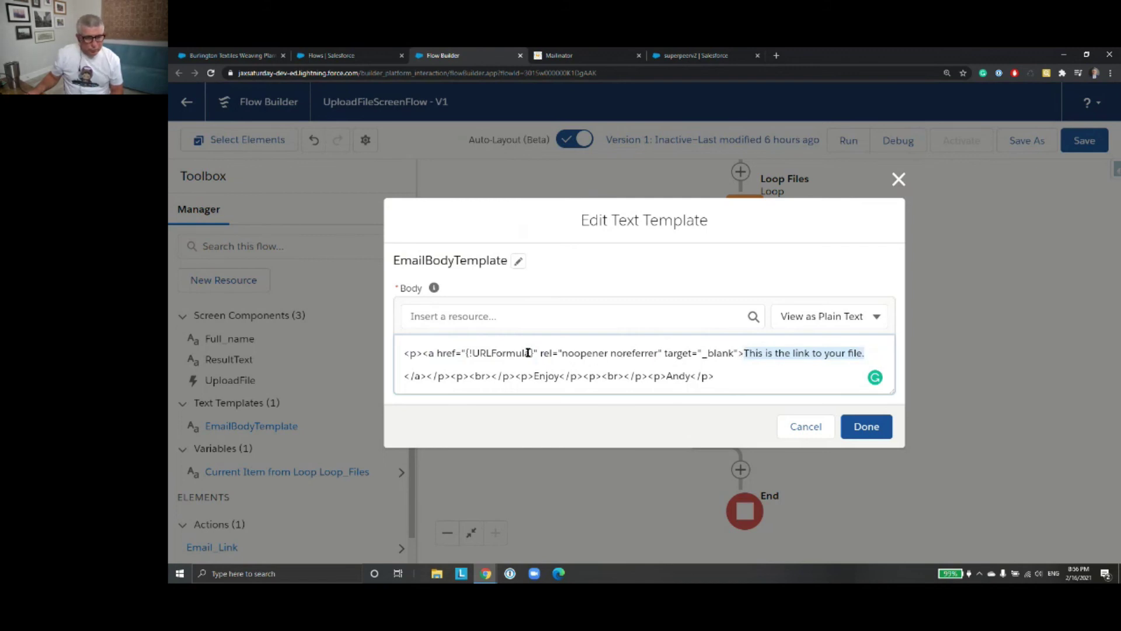
left_click_drag(533, 353, 466, 353)
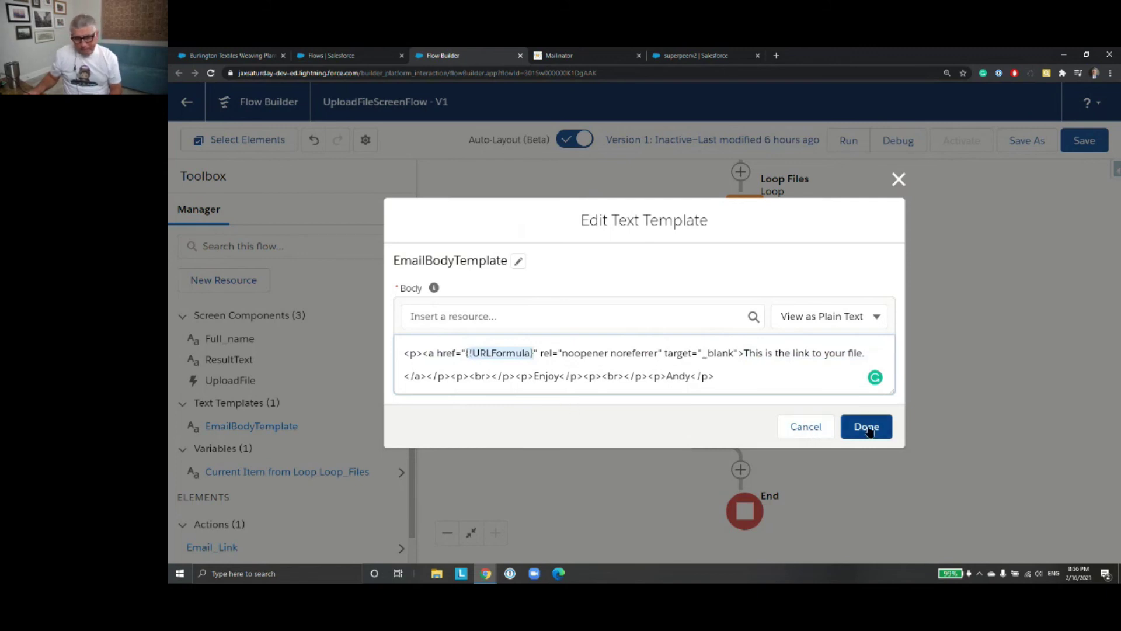
Switch the EmailBodyTemplate body back to rich text view, check the link, and cancel the editor
left_click(874, 316)
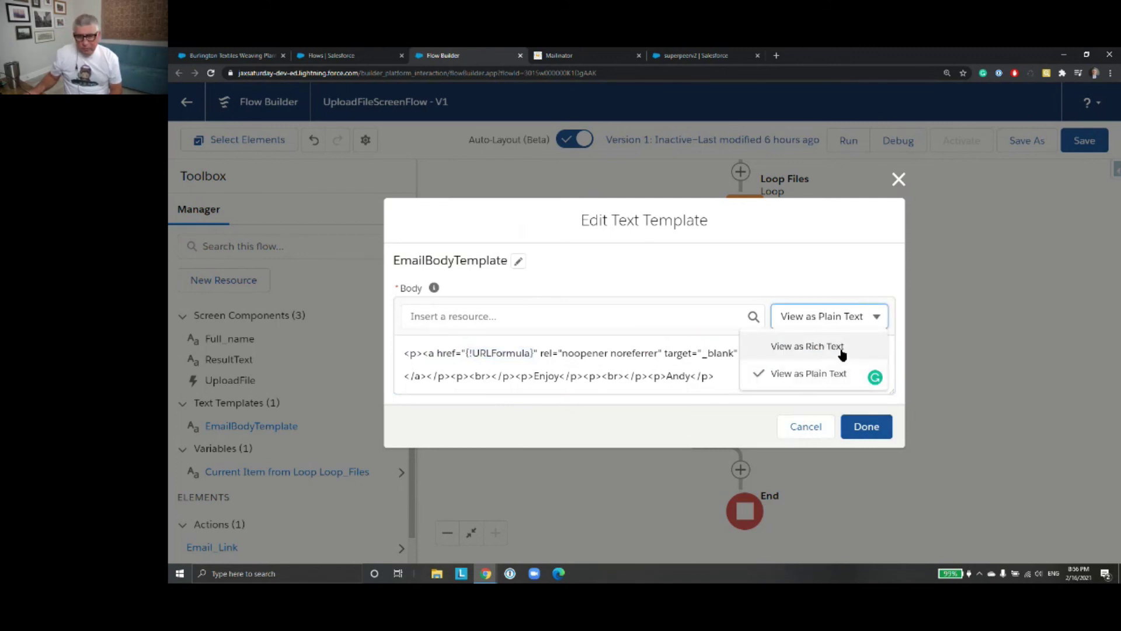
left_click(843, 353)
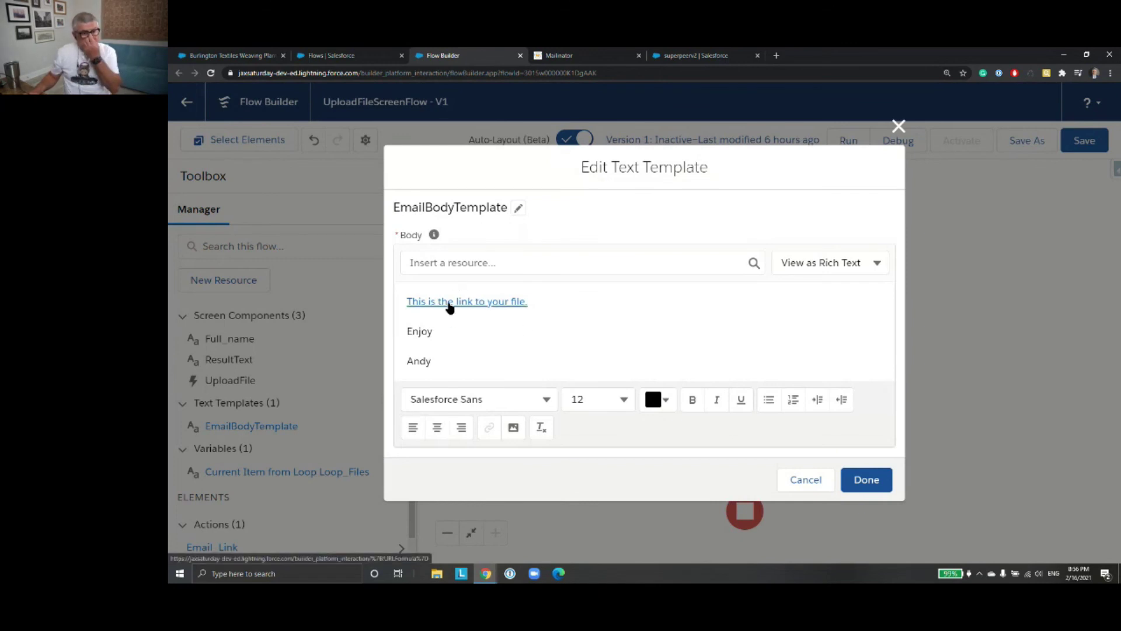
left_click(812, 489)
Search the flow's resources for "form" and open the URLFormula formula
left_click(240, 246)
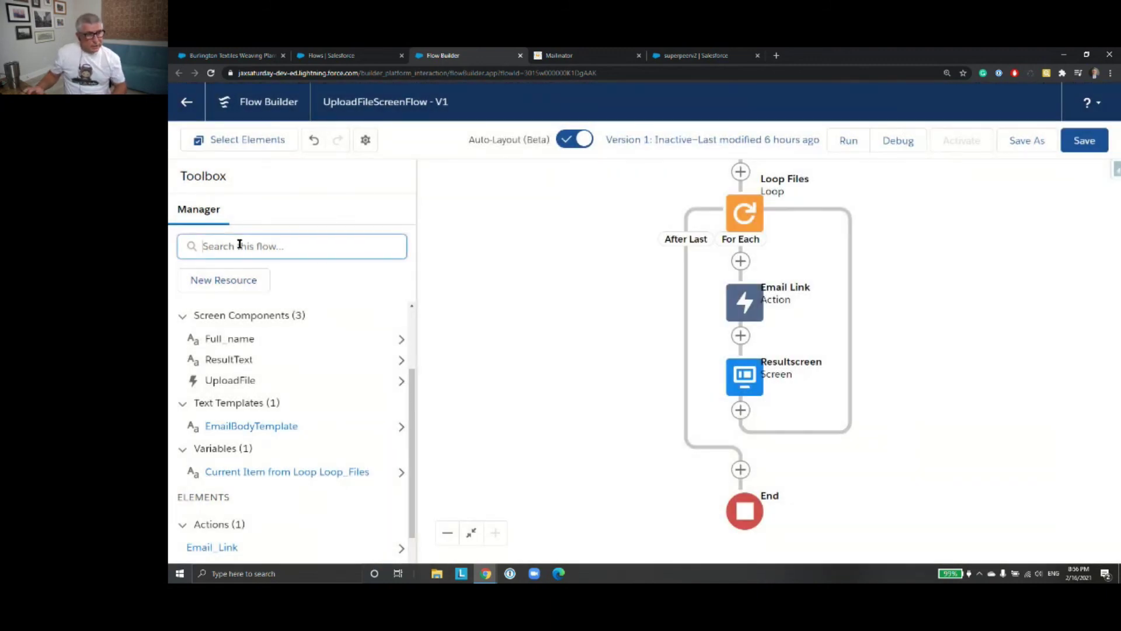
type("form")
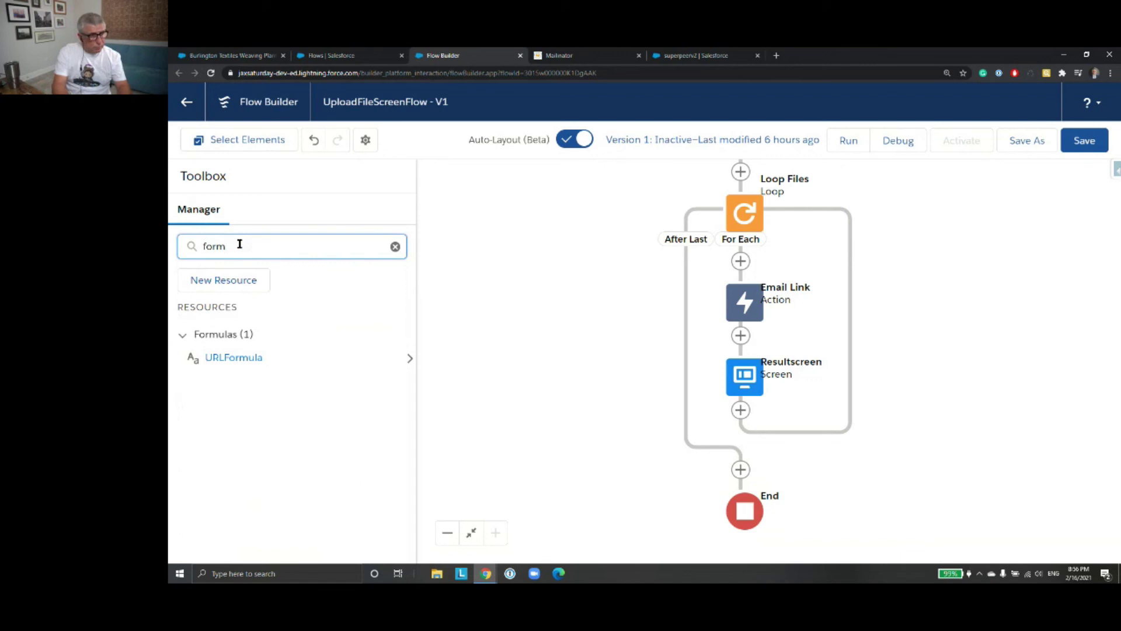
left_click(249, 358)
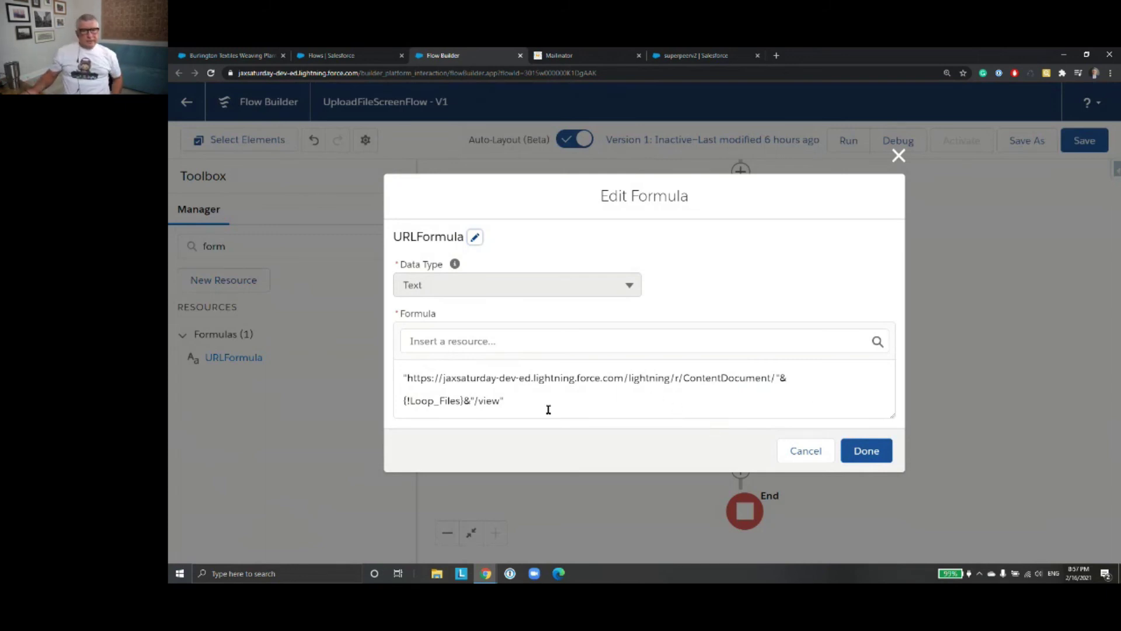
Examine URLFormula piece by piece, highlighting the ContentDocument base URL, the ampersand, the {!Loop_Files} reference and the "/view" ending
left_click_drag(407, 378, 777, 378)
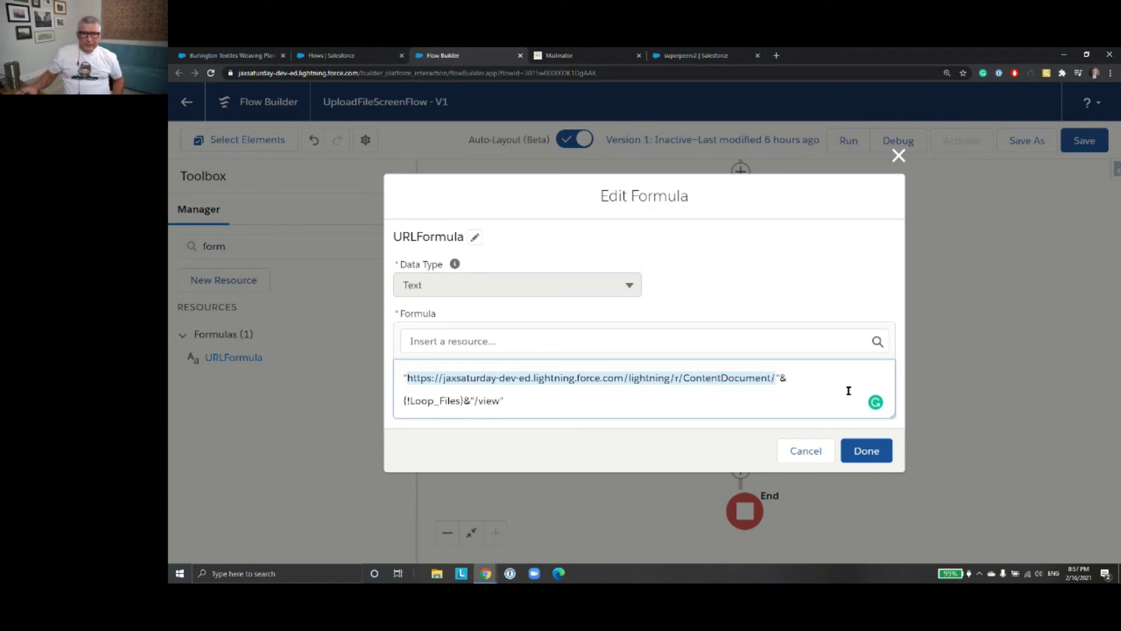
left_click(783, 379)
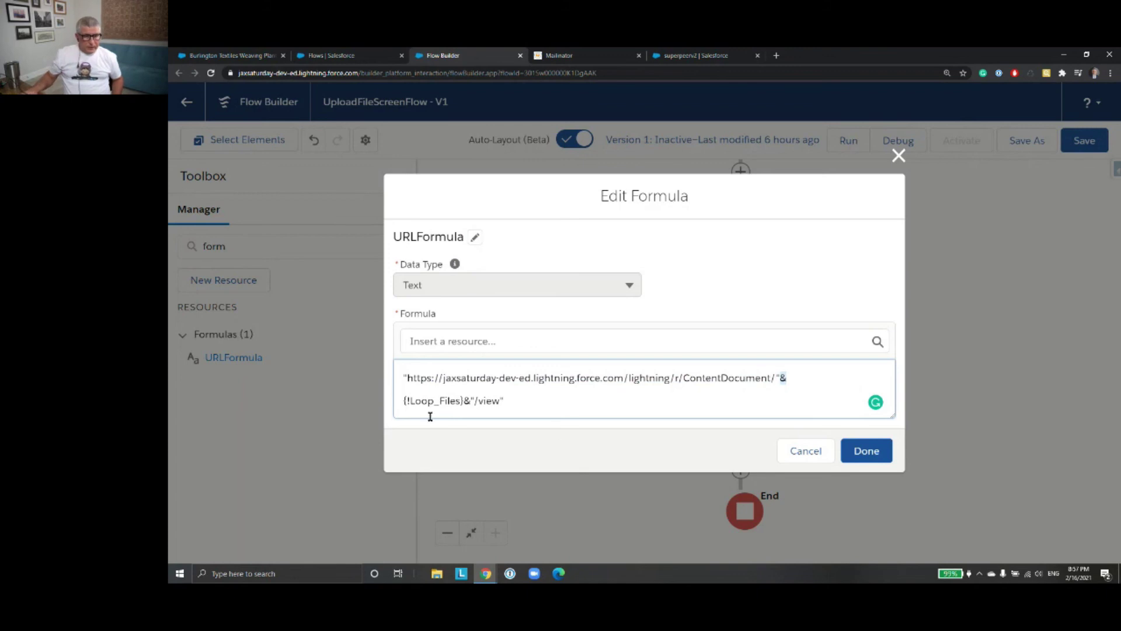
left_click_drag(464, 401, 403, 401)
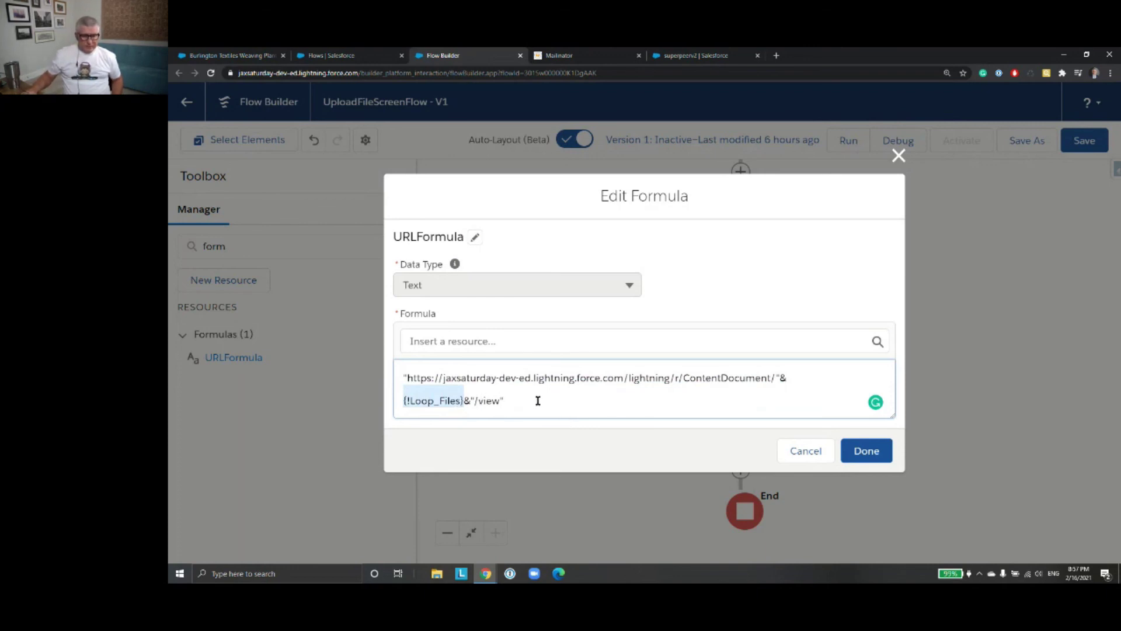
left_click_drag(505, 402, 469, 402)
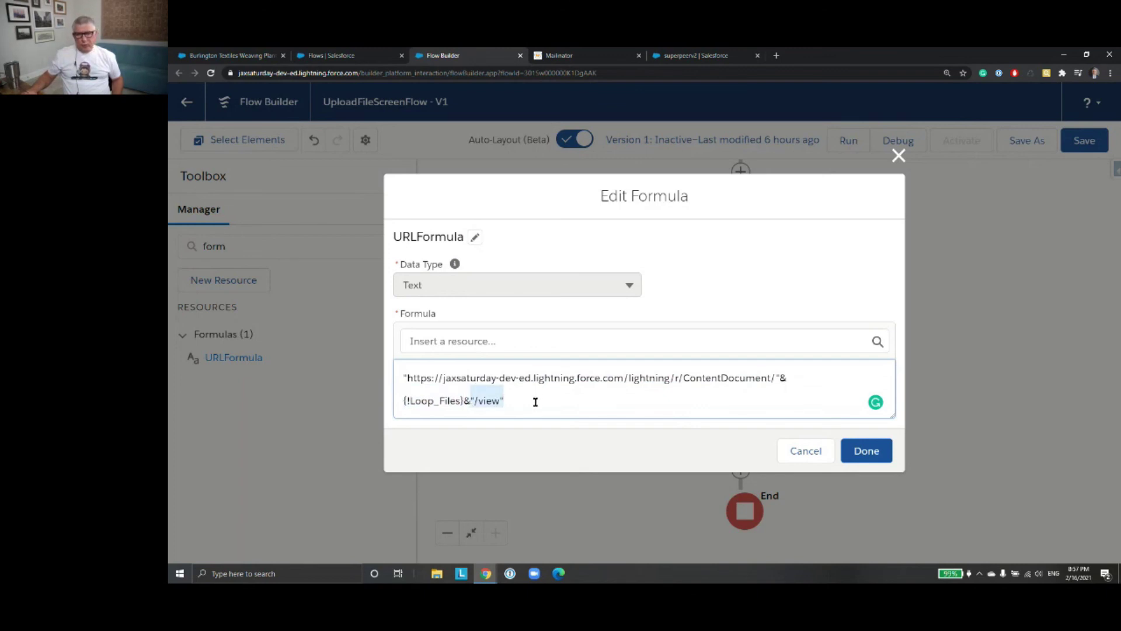
Insert the Current Item from Loop Loop_Files variable on a new line below the URLFormula expression, finding it with "Loo"
left_click(444, 343)
left_click(464, 403)
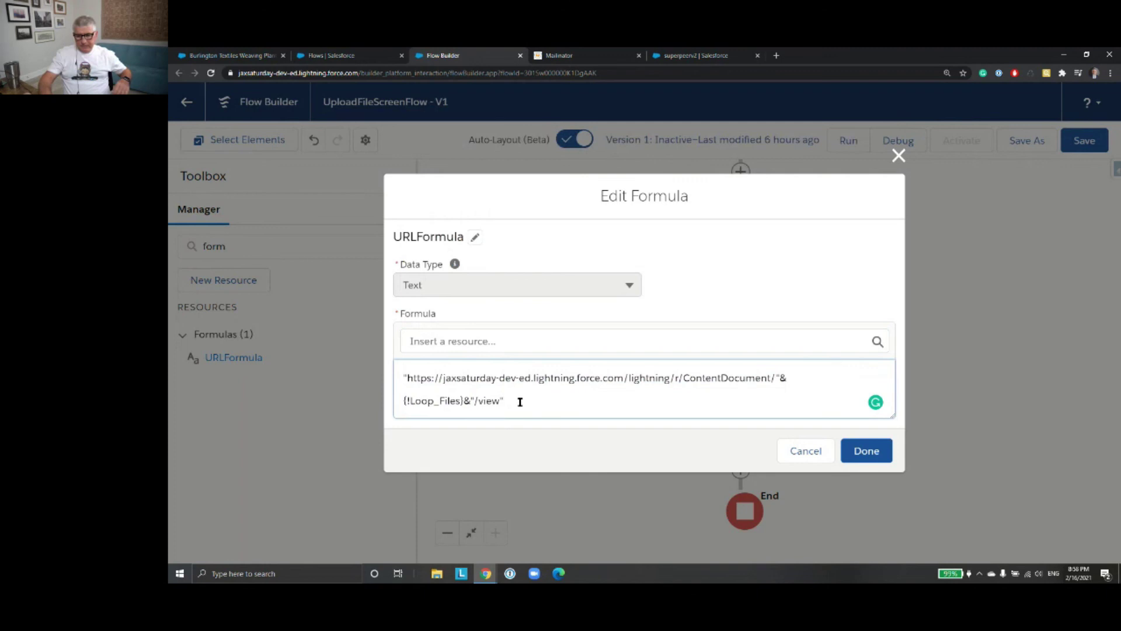
key("Return")
left_click(421, 342)
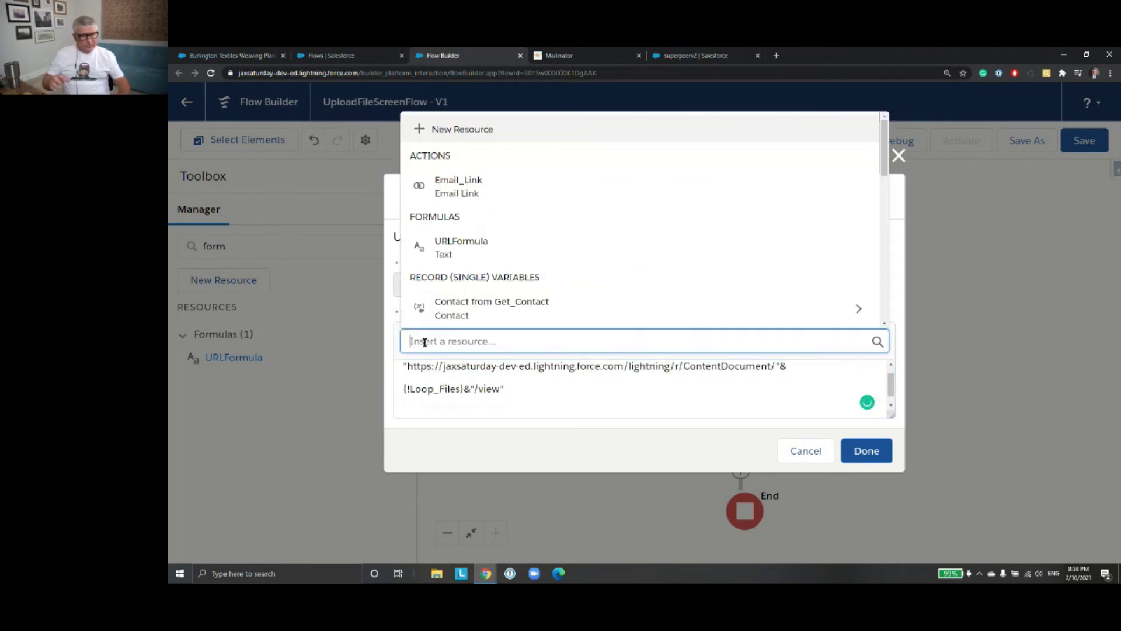
type("Loo")
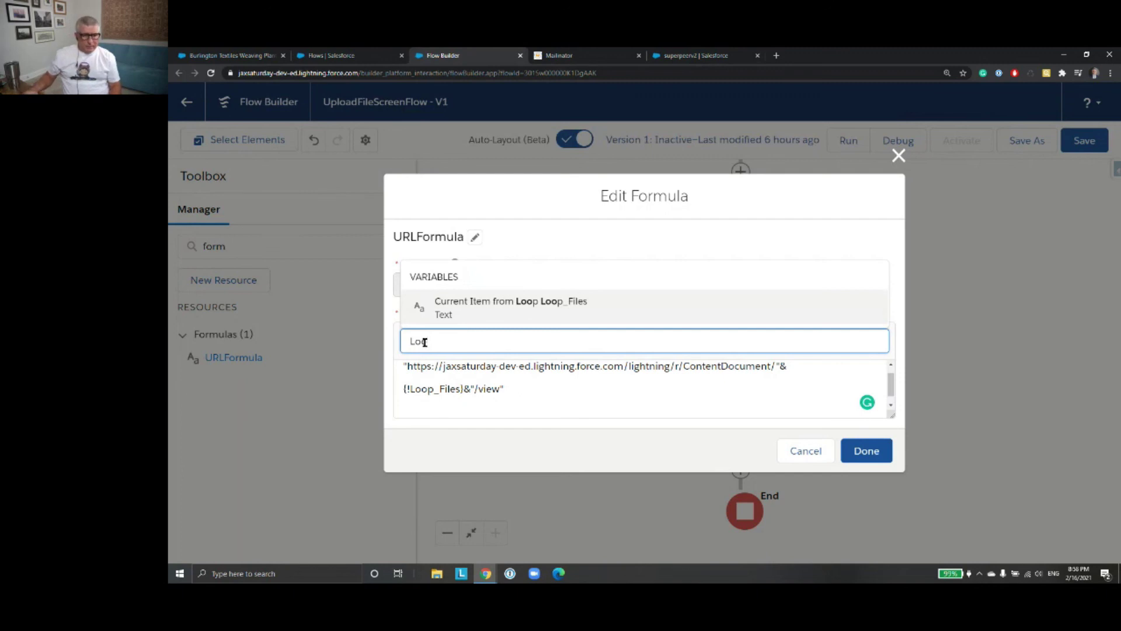
left_click(473, 319)
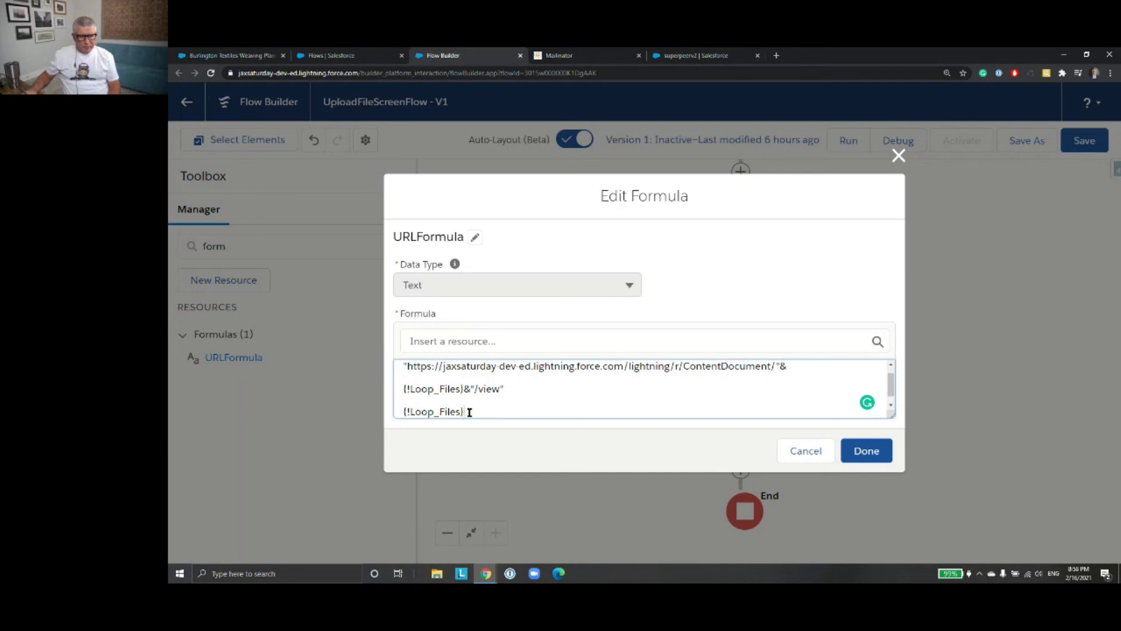
Delete the extra {!Loop_Files} reference and its blank line from the formula, and cancel the formula editor
left_click_drag(466, 411, 384, 417)
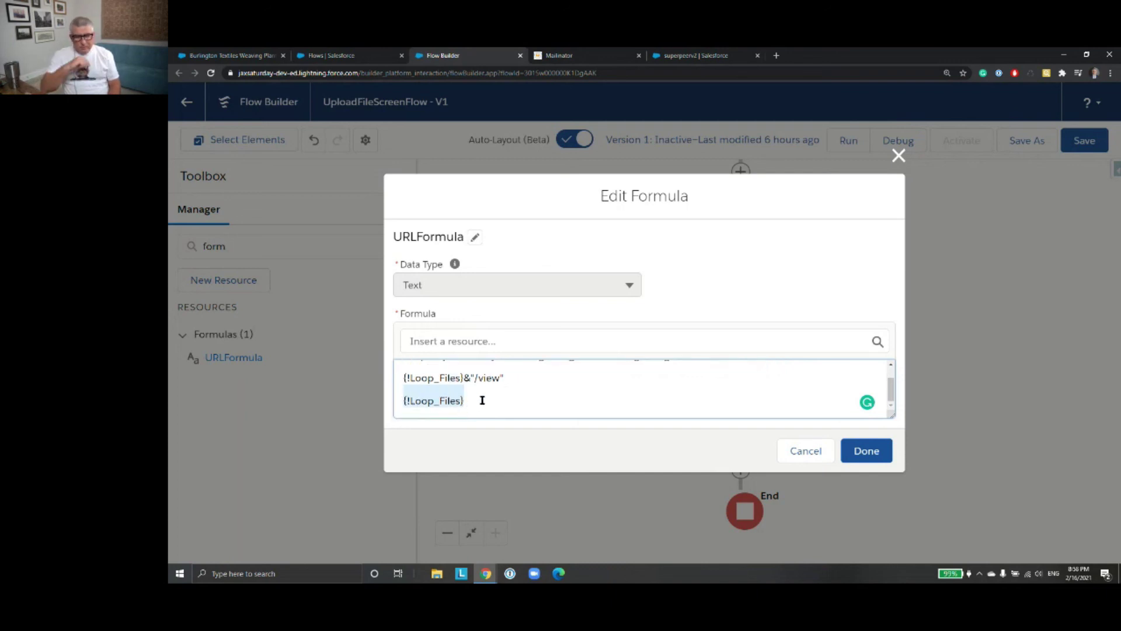
key("BackSpace")
key("BackSpace")
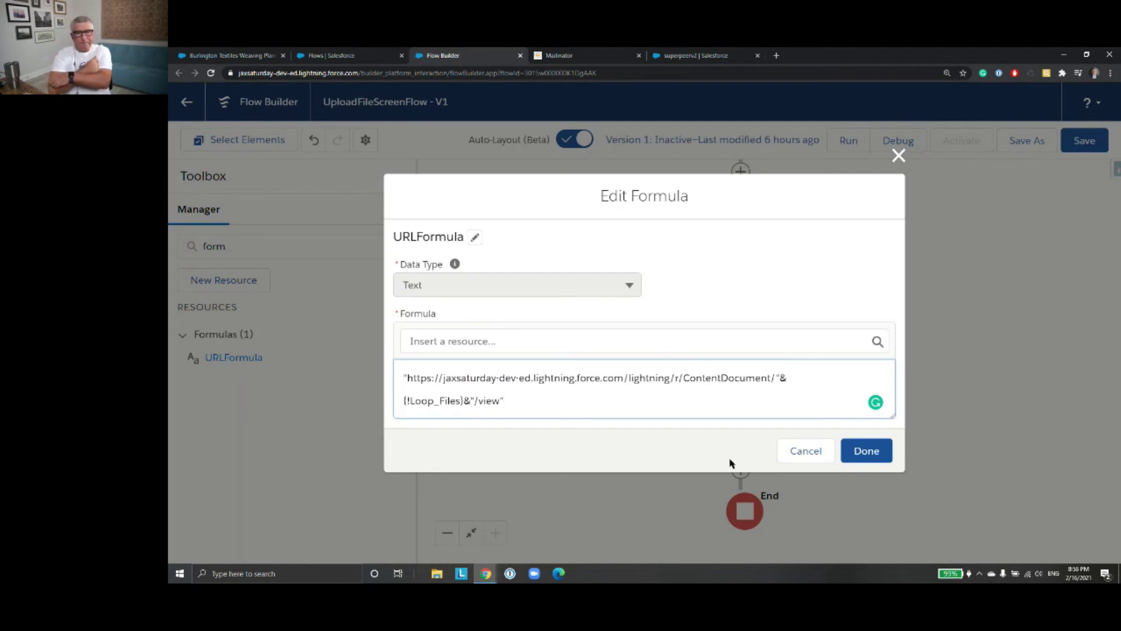
left_click(819, 458)
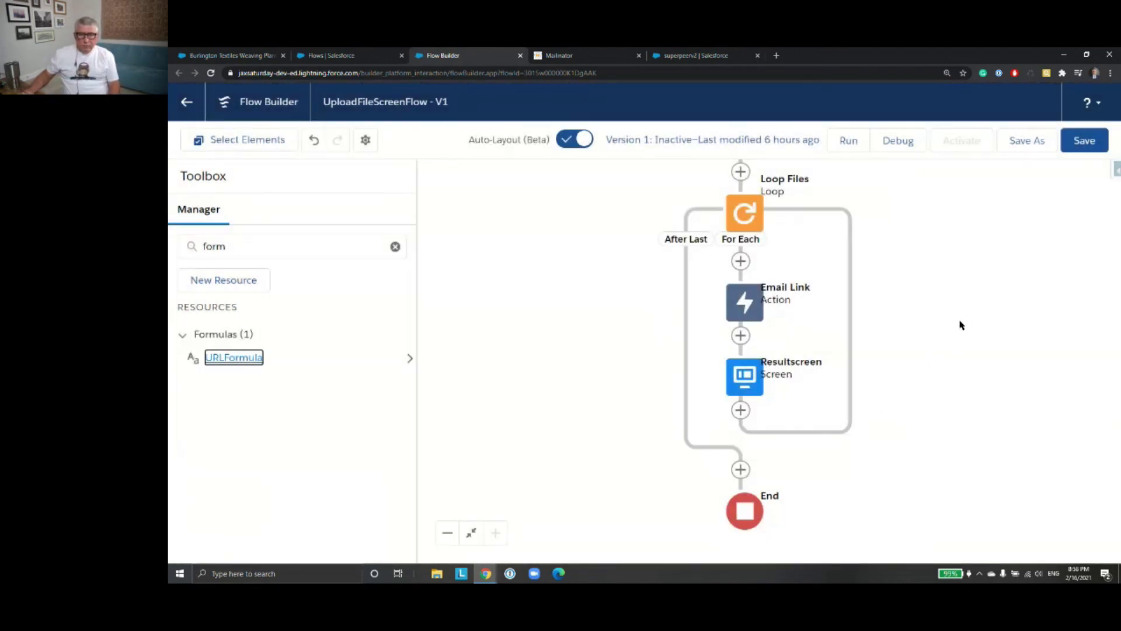
Switch to the superpeerv2 file page and highlight its full web address to examine the ContentDocument link structure
left_click(675, 58)
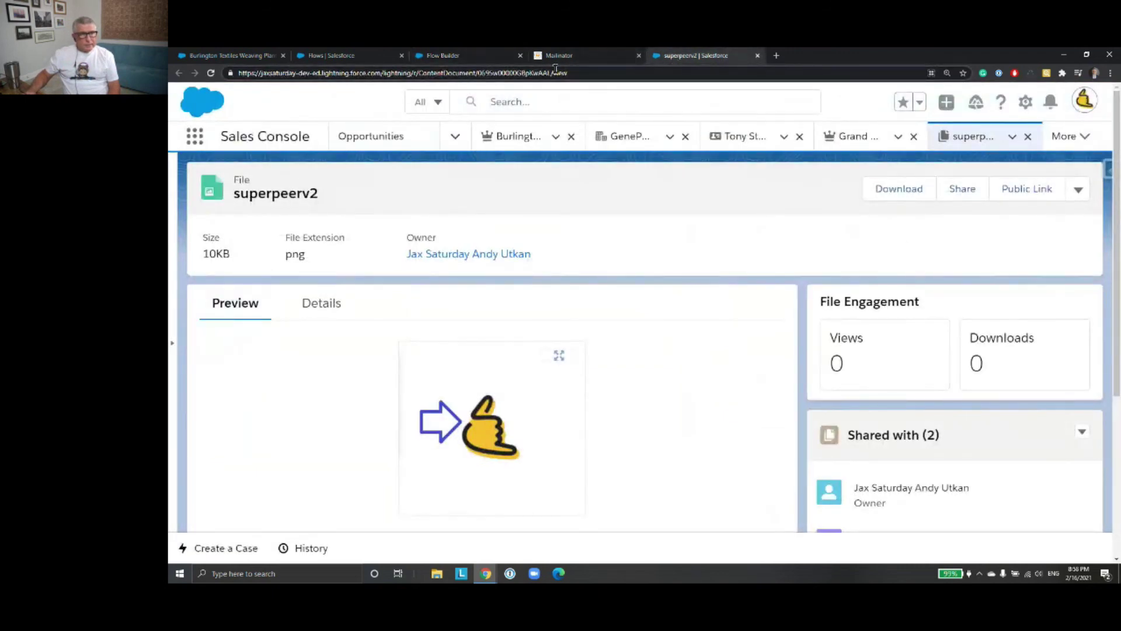
left_click_drag(587, 73, 219, 75)
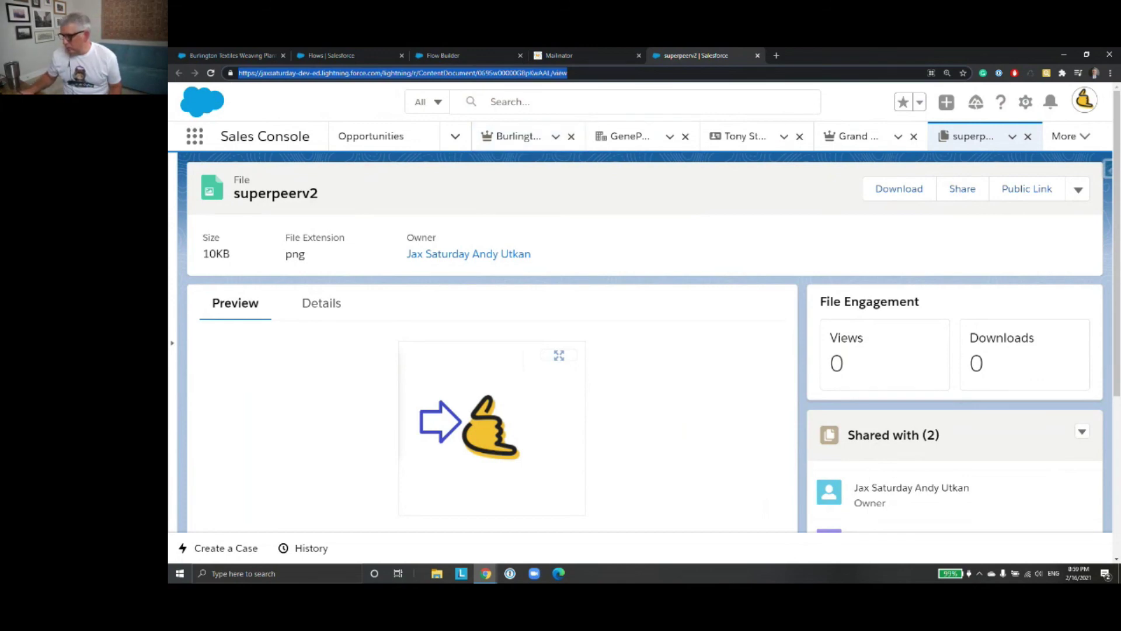
key("alt+Tab")
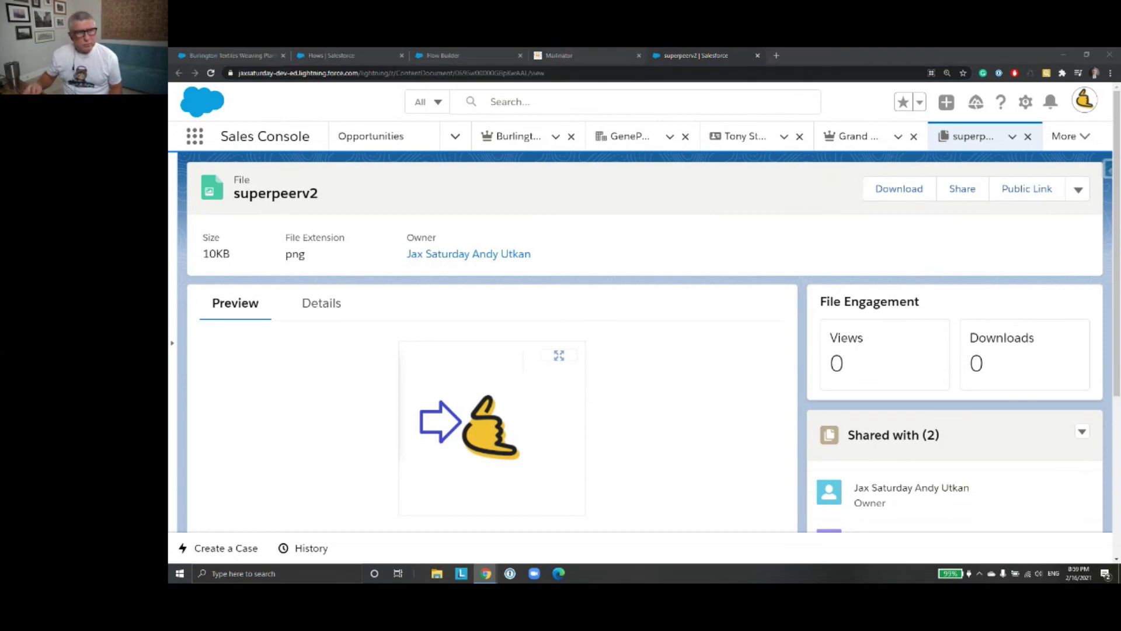